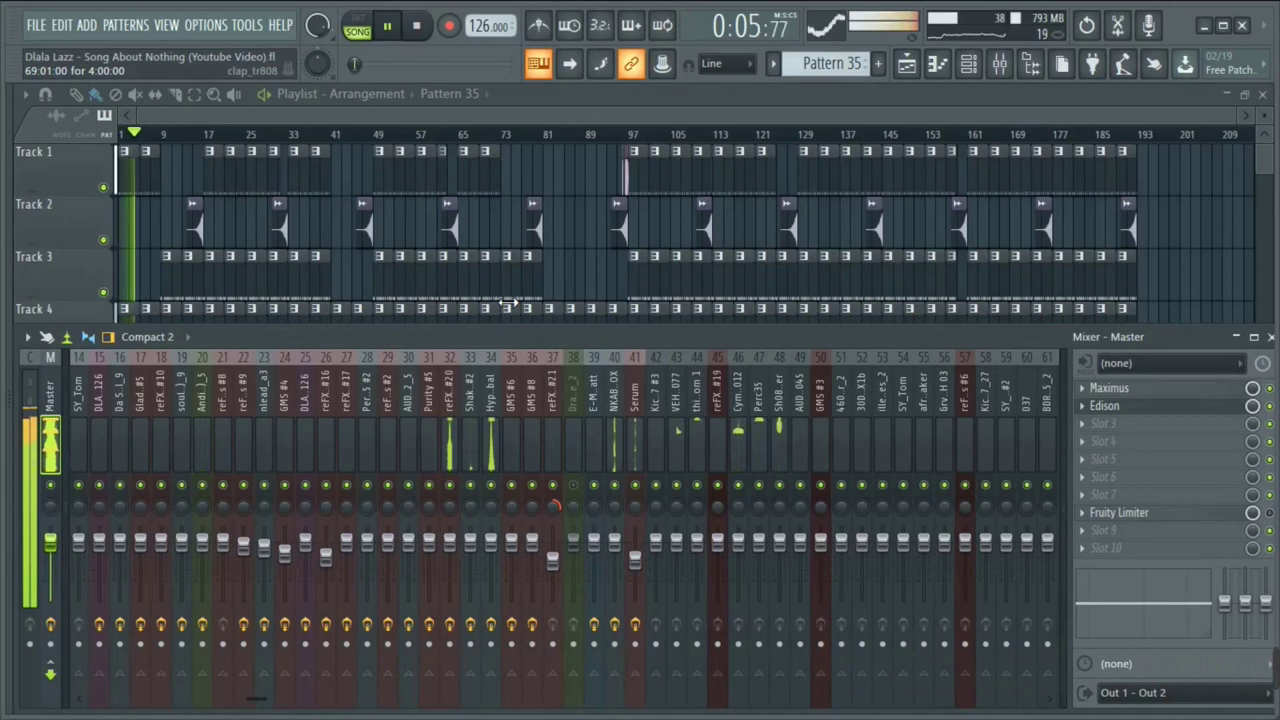
# Examine the playlist arrangement from Track 1 down to the automation clips around Track 32, without the mixer showing
pyautogui.press('F9')
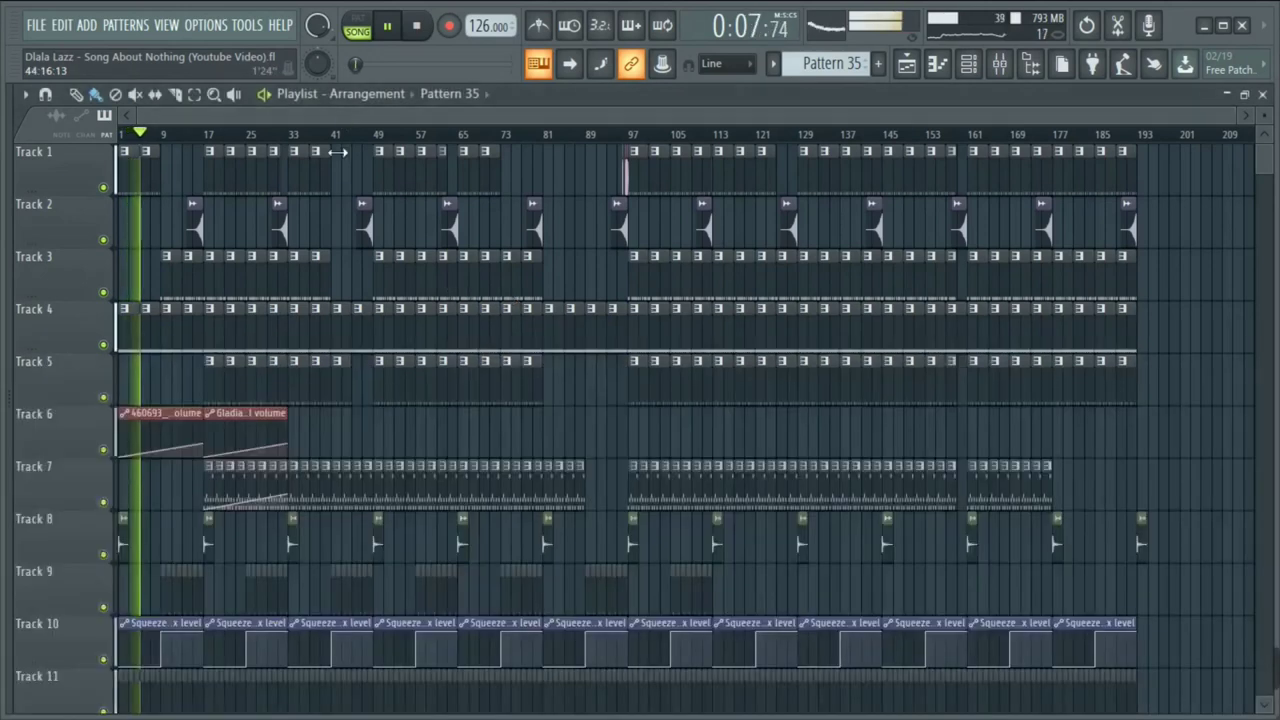
pyautogui.scroll(-2, 198, 249)
pyautogui.scroll(-1, 198, 249)
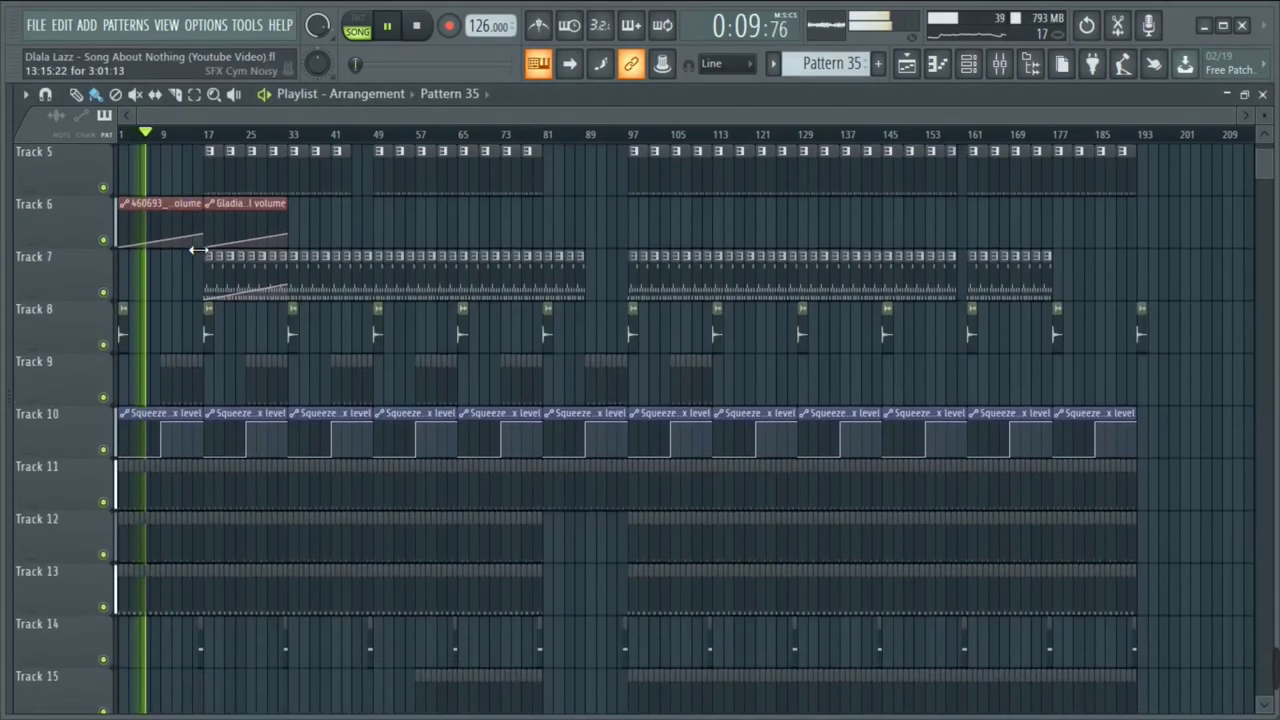
pyautogui.scroll(-6, 198, 249)
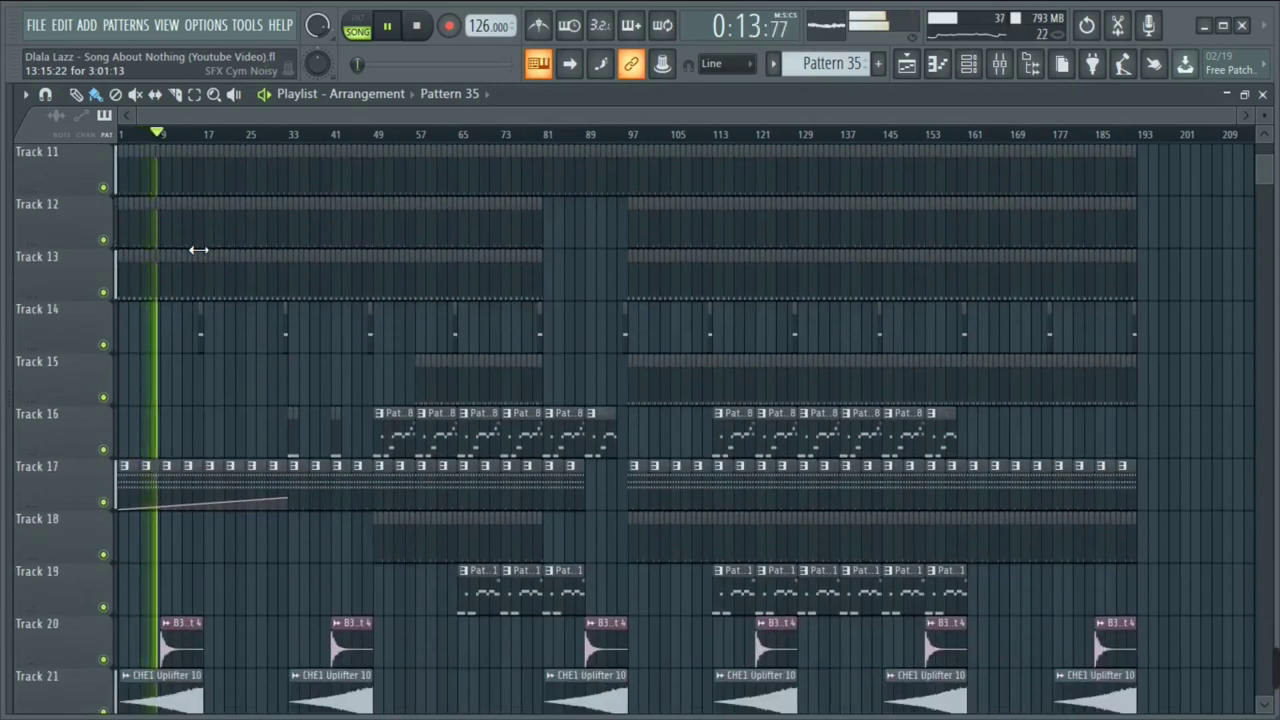
pyautogui.scroll(-1, 198, 249)
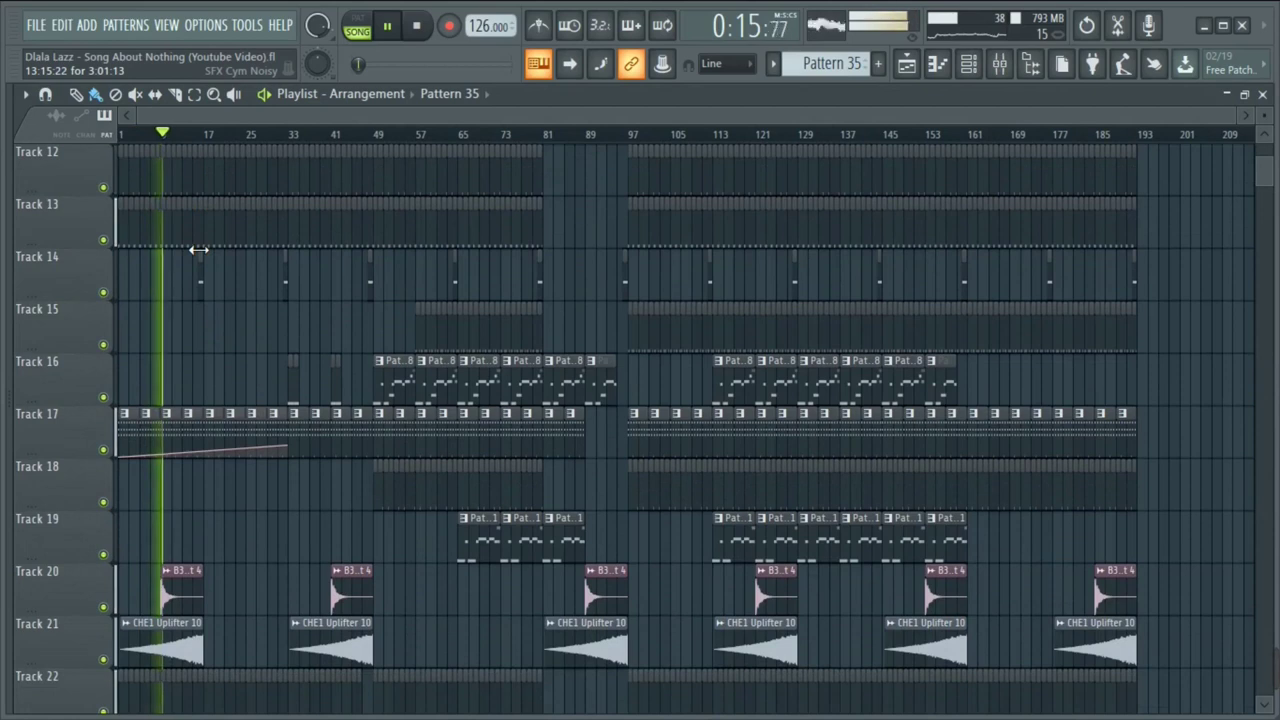
pyautogui.scroll(-2, 198, 249)
pyautogui.scroll(-2, 198, 249)
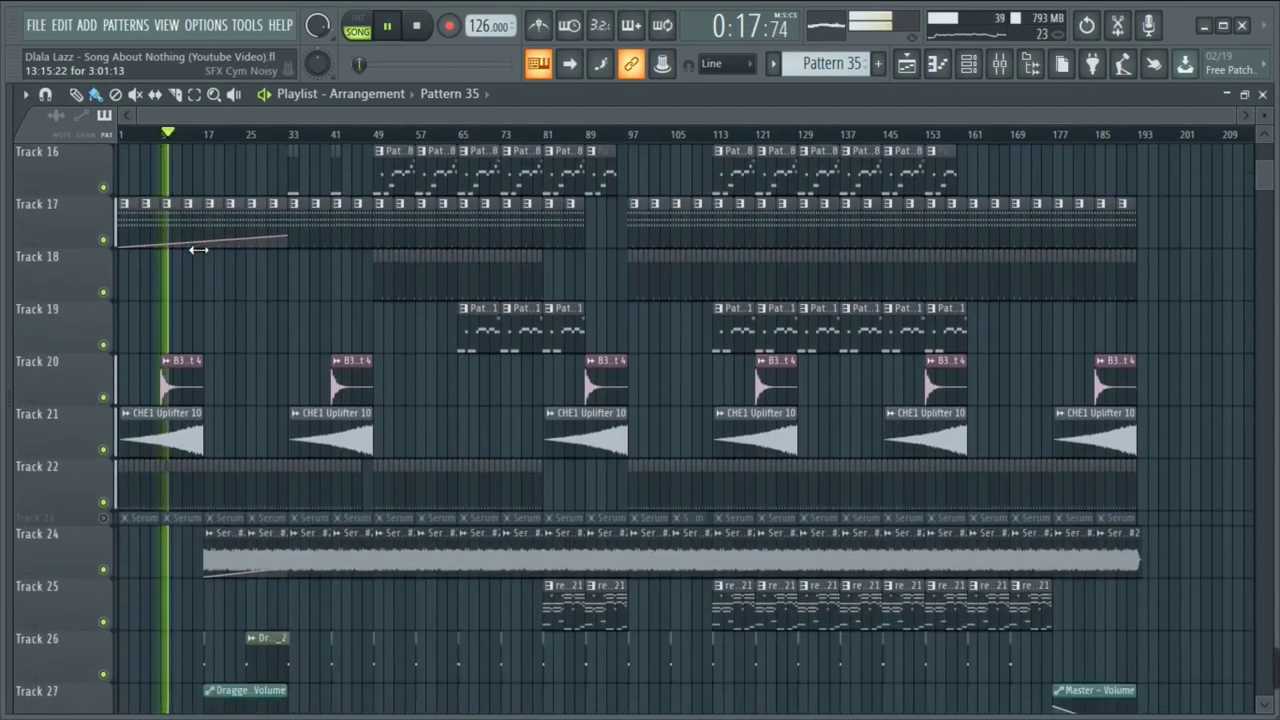
pyautogui.scroll(-1, 198, 249)
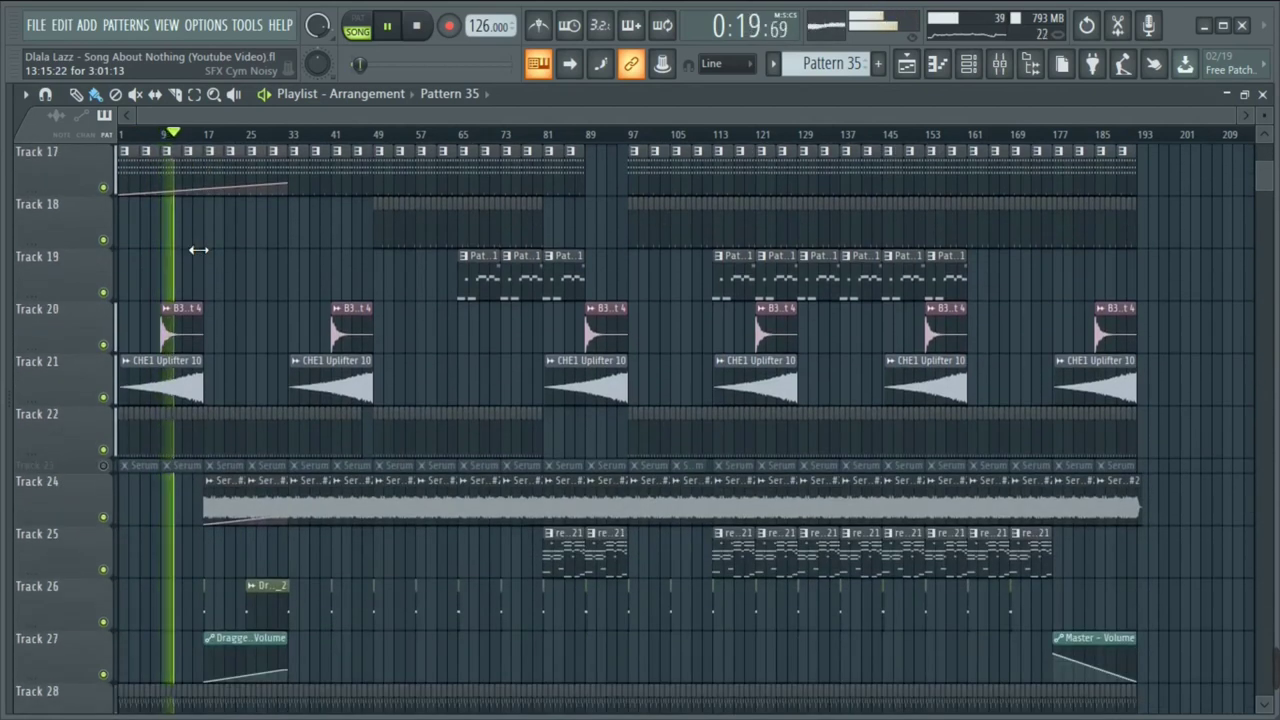
pyautogui.scroll(-2, 198, 252)
pyautogui.scroll(-2, 198, 255)
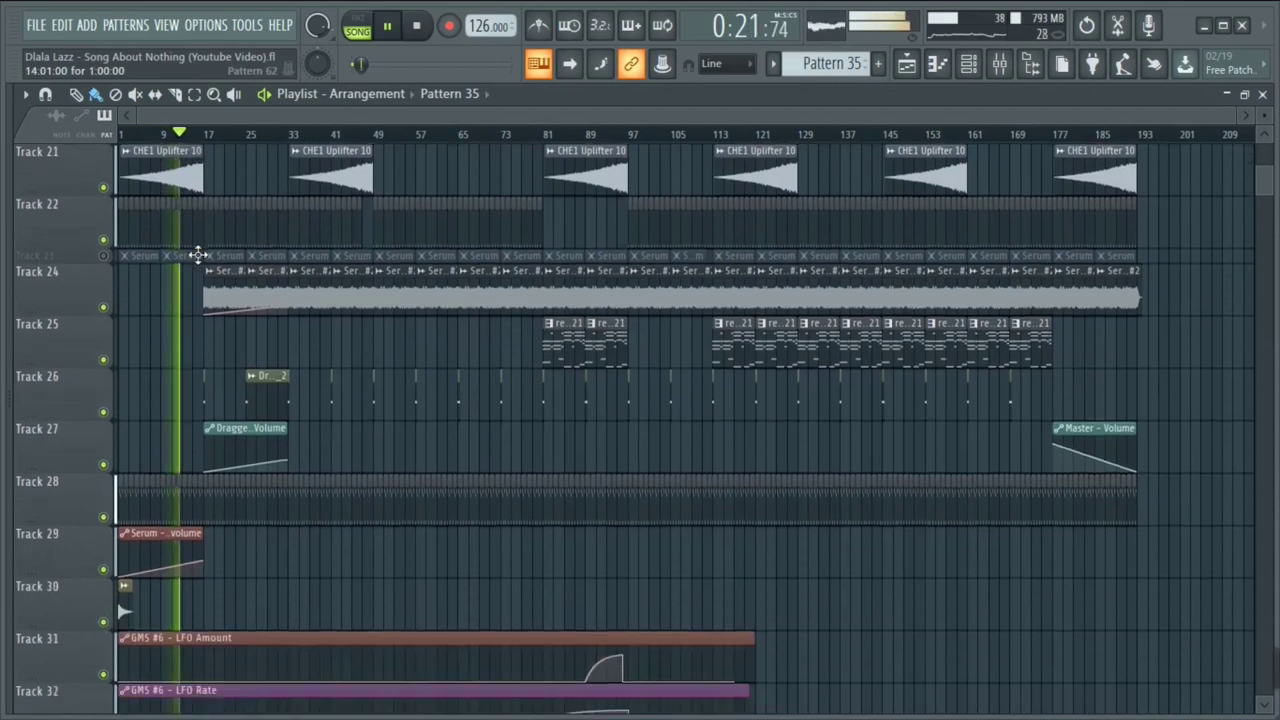
pyautogui.scroll(11, 197, 255)
pyautogui.scroll(9, 197, 255)
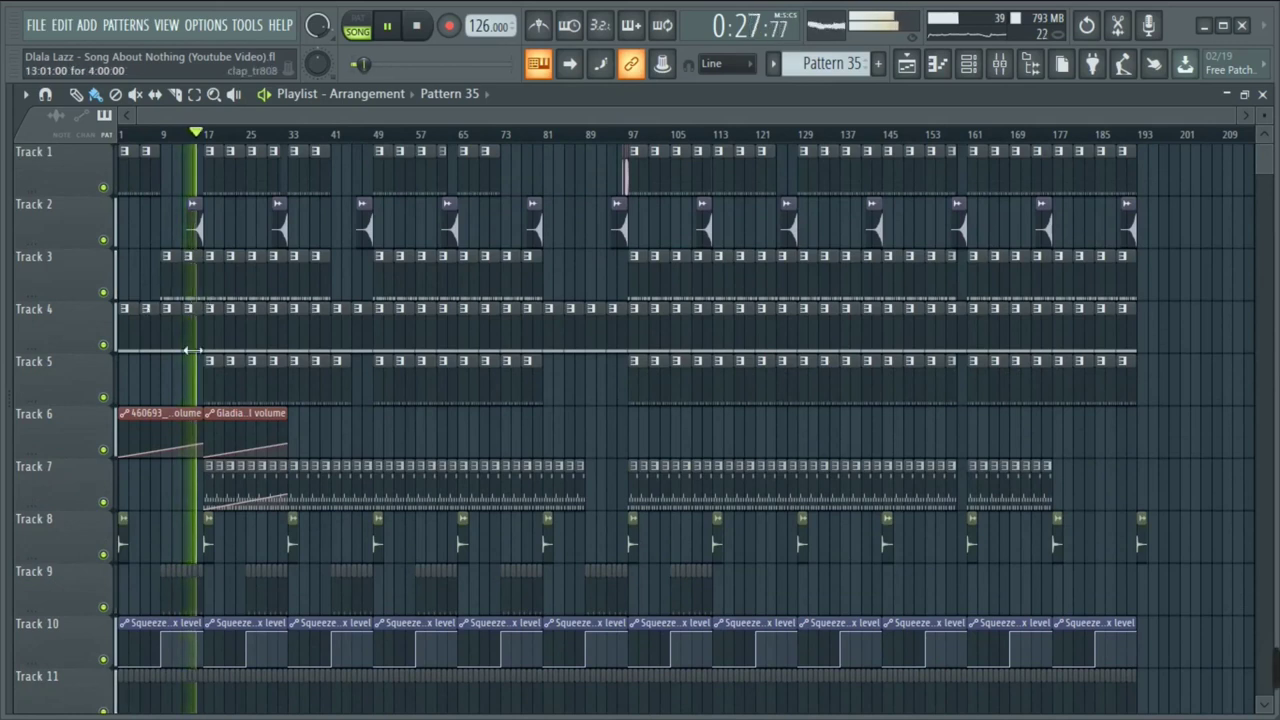
pyautogui.scroll(-4, 160, 395)
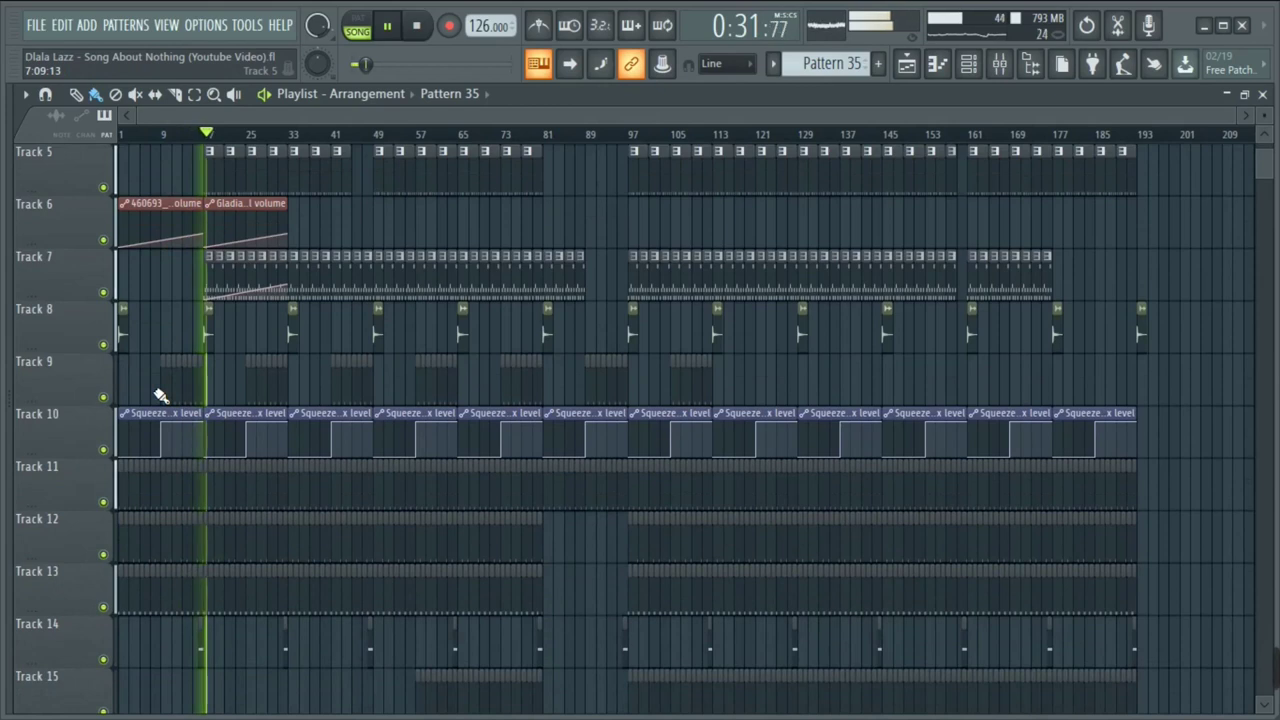
pyautogui.scroll(4, 160, 395)
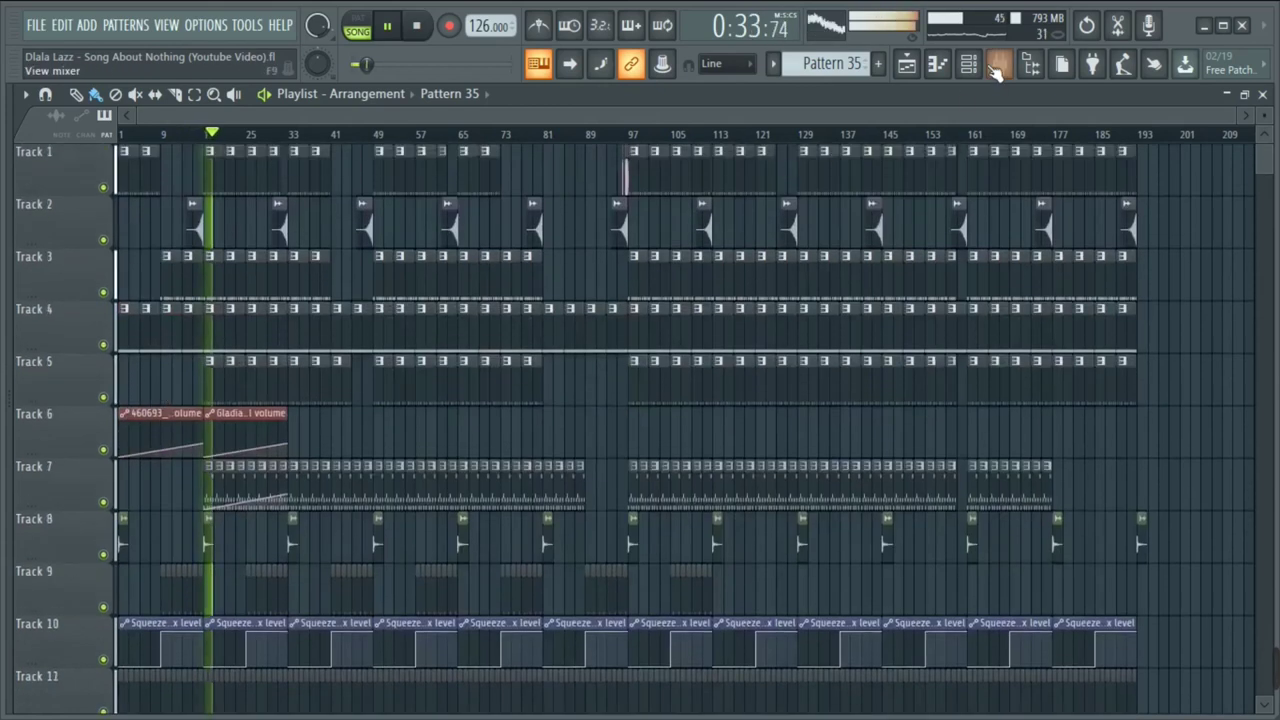
# Show the channel rack and look through its unsorted channels, from the kick and claps to the percussion and vocals
pyautogui.click(968, 63)
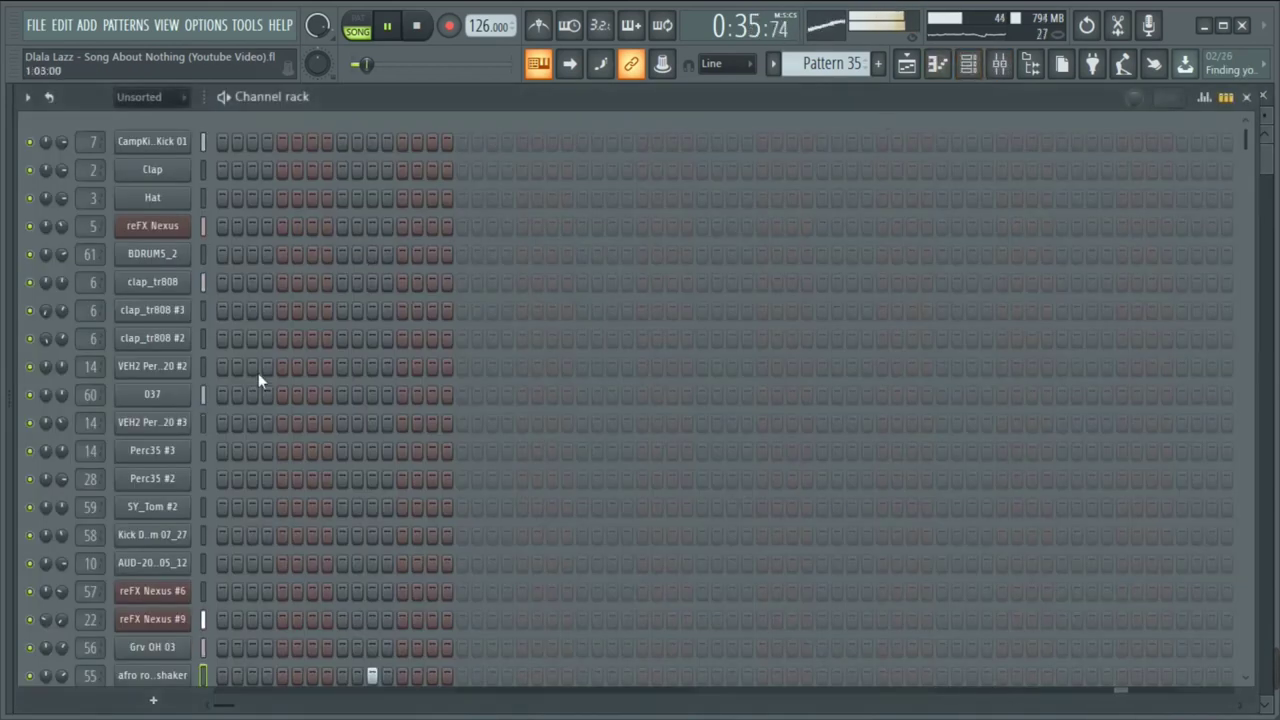
pyautogui.scroll(-3, 256, 372)
pyautogui.scroll(-6, 258, 370)
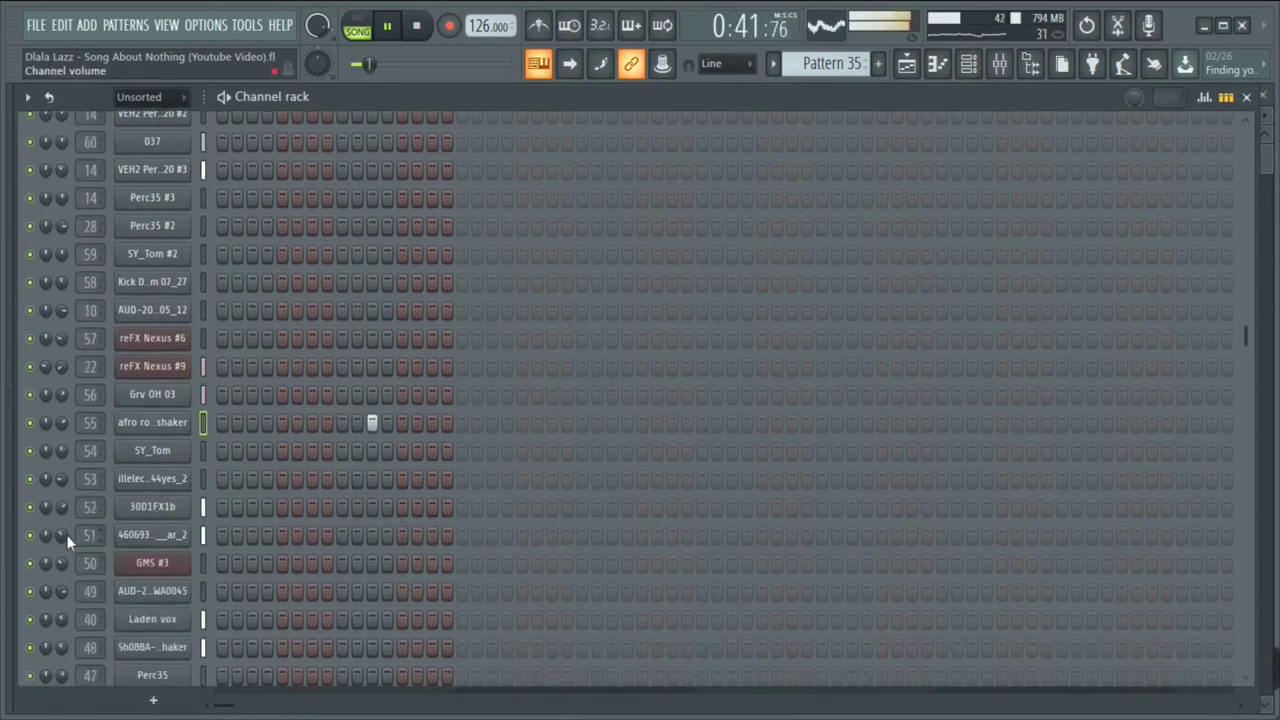
pyautogui.scroll(-5, 67, 535)
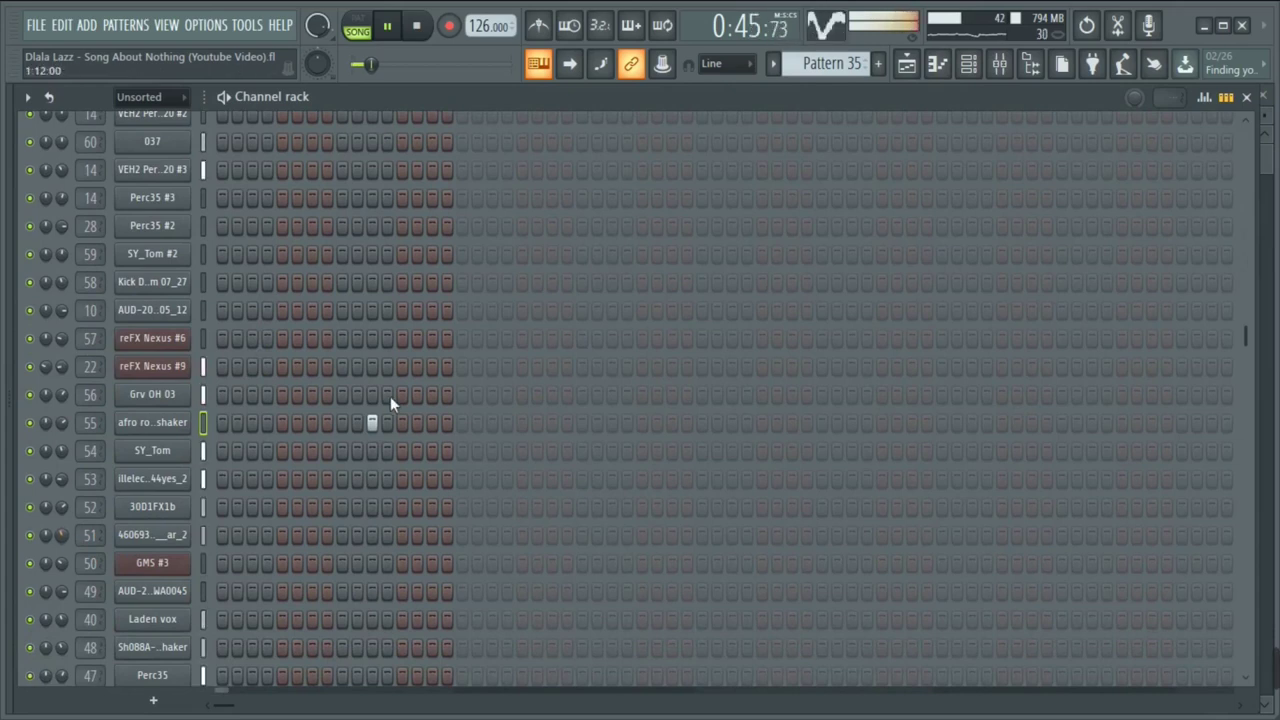
pyautogui.scroll(9, 380, 320)
pyautogui.scroll(-3, 394, 252)
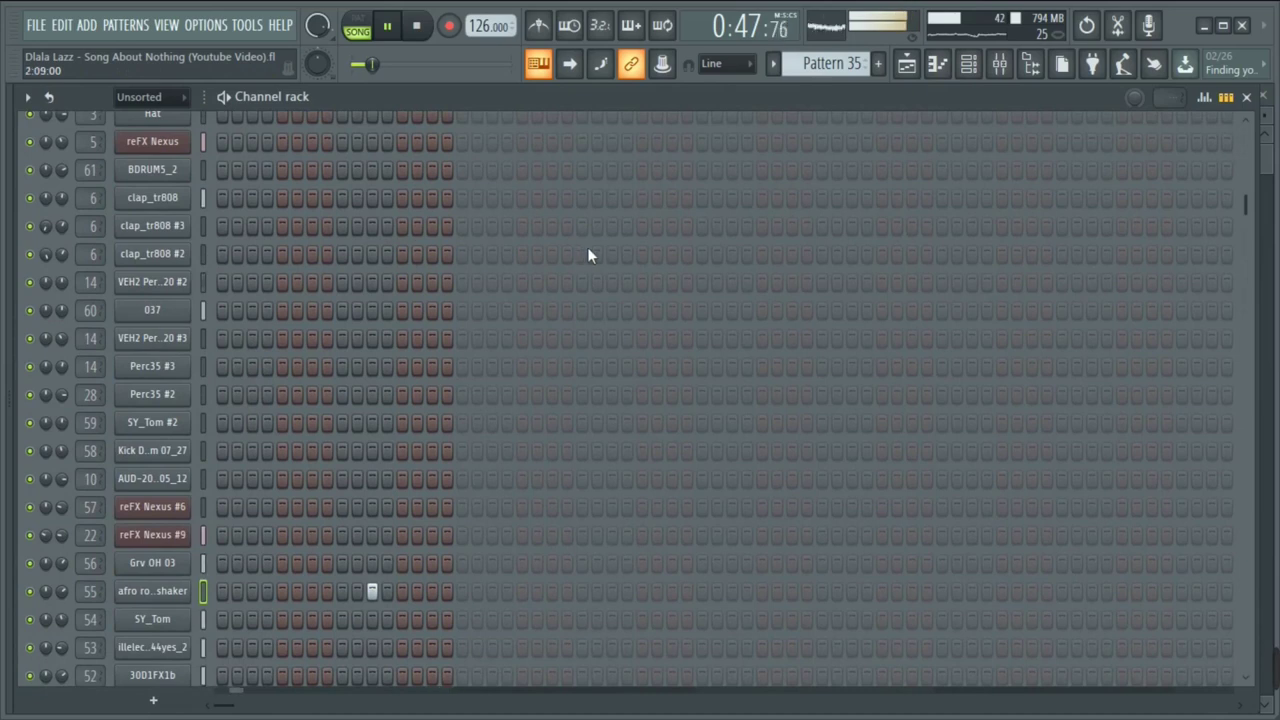
# Open Pattern 58 from the playlist to view the GMS #6 notes in the piano roll
pyautogui.click(926, 63)
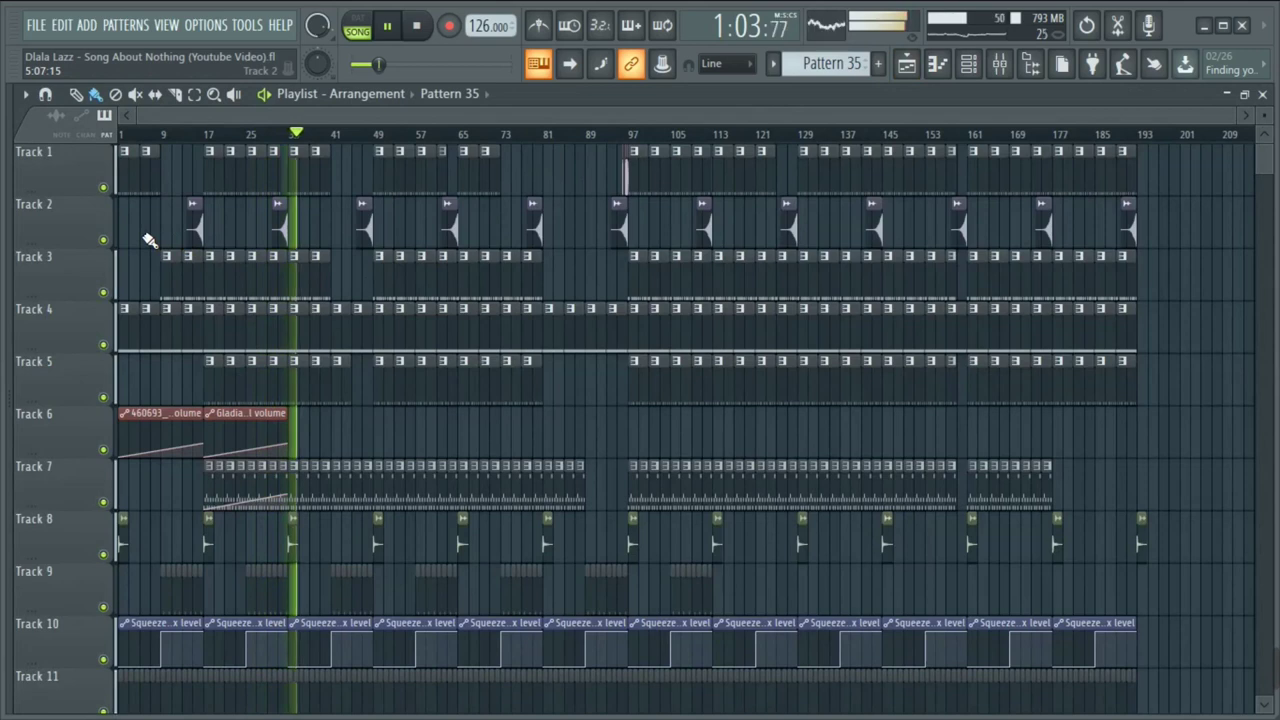
pyautogui.scroll(-9, 148, 240)
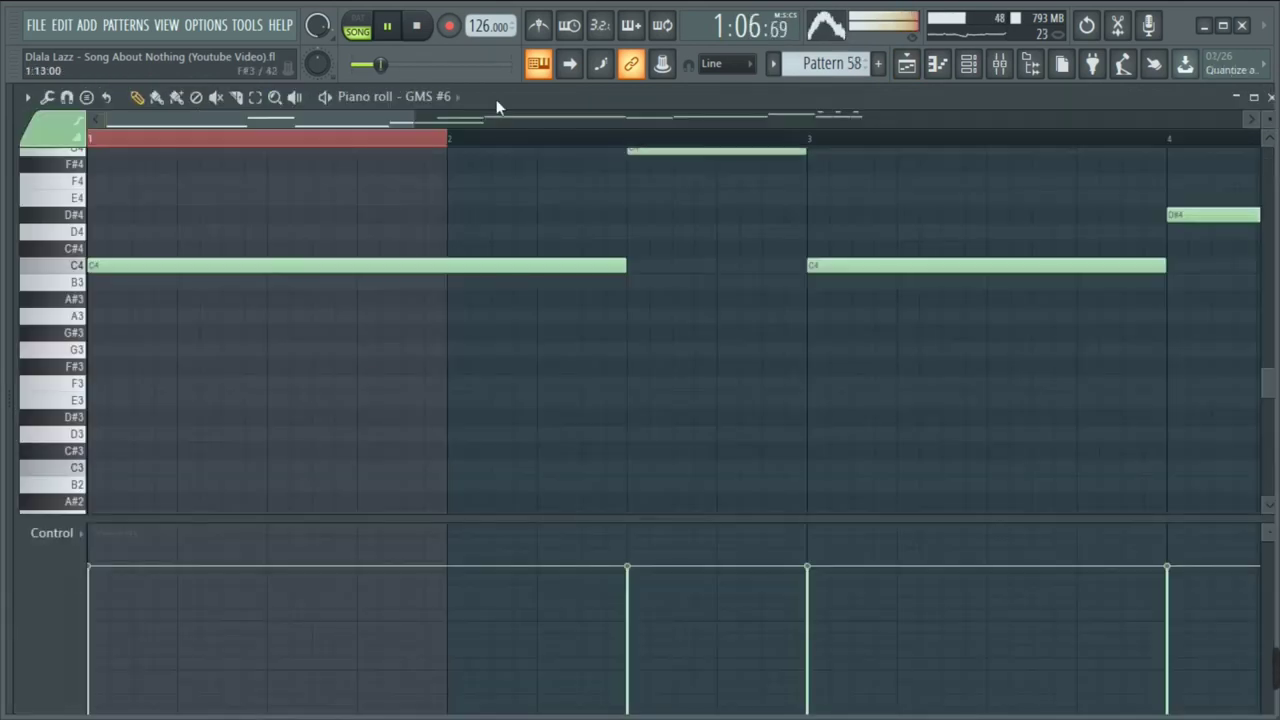
pyautogui.doubleClick(300, 518)
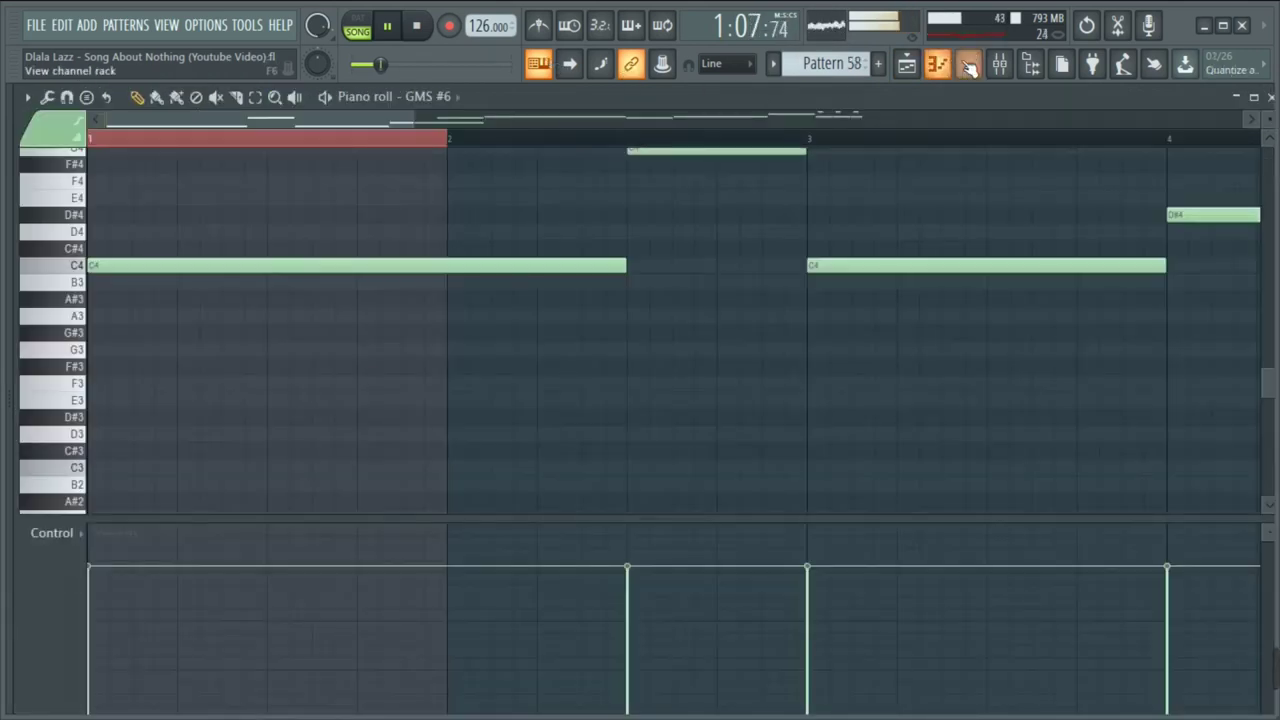
# Find the GMS #6 channel in the channel rack and inspect it alongside the neighbouring synth channels
pyautogui.click(968, 64)
pyautogui.scroll(-3, 459, 313)
pyautogui.scroll(-3, 459, 313)
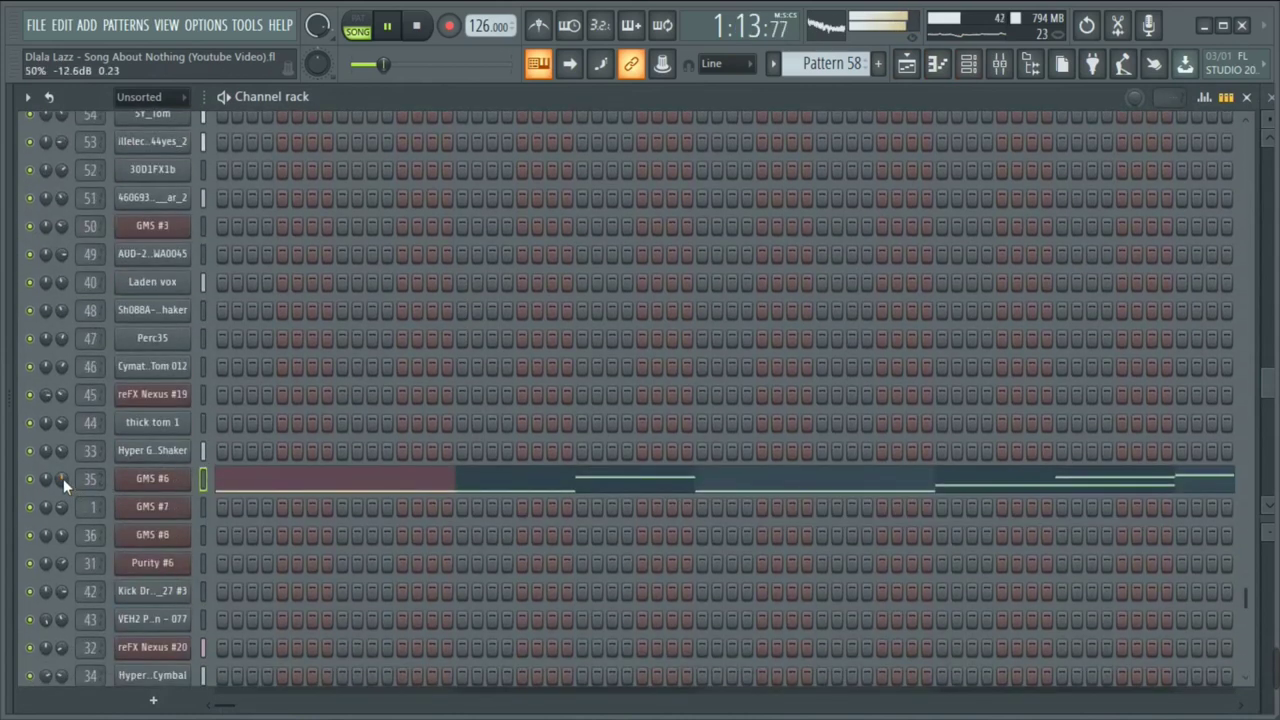
pyautogui.scroll(2, 63, 479)
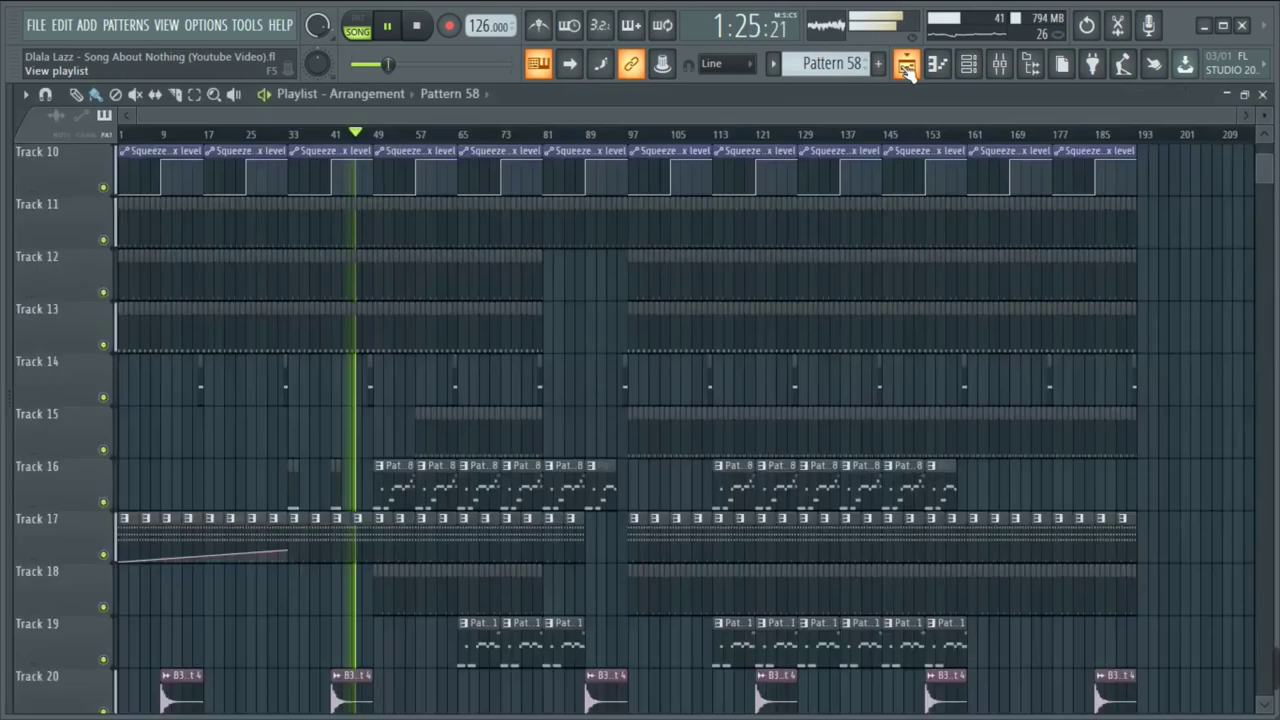
# Make Serum #2 - Channel volume the current clip source in the playlist
pyautogui.click(905, 65)
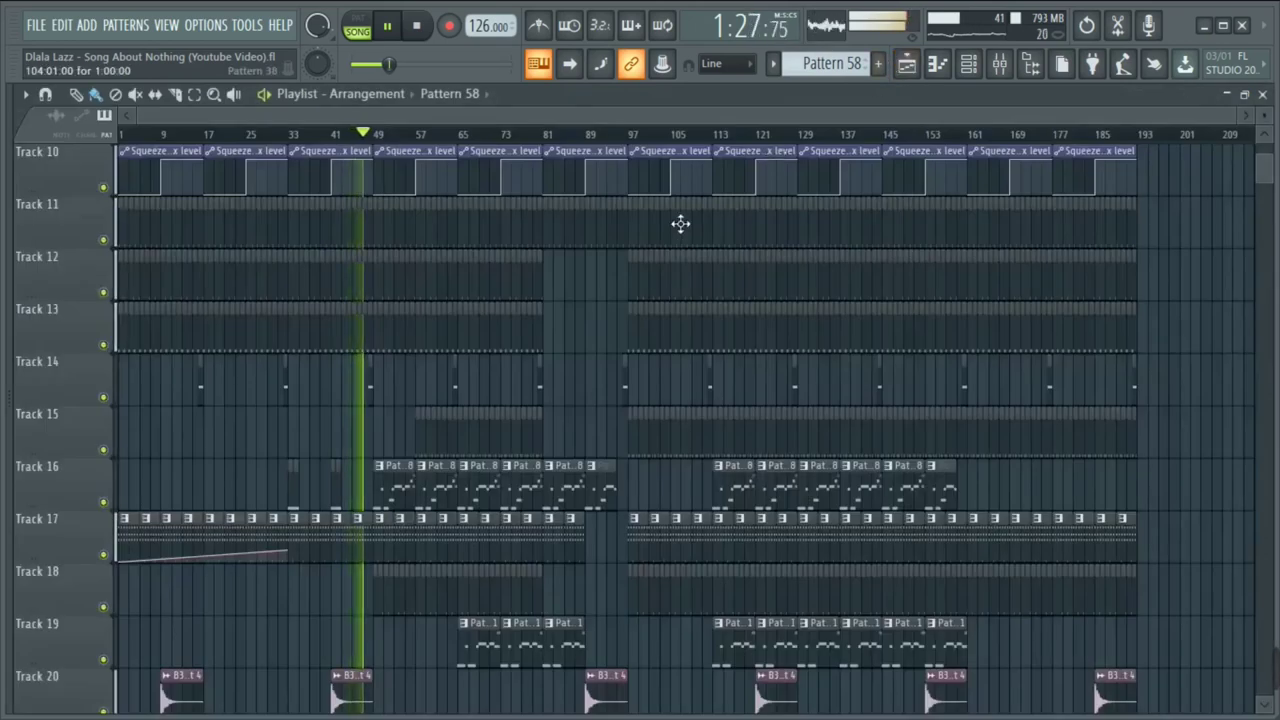
pyautogui.scroll(1, 618, 296)
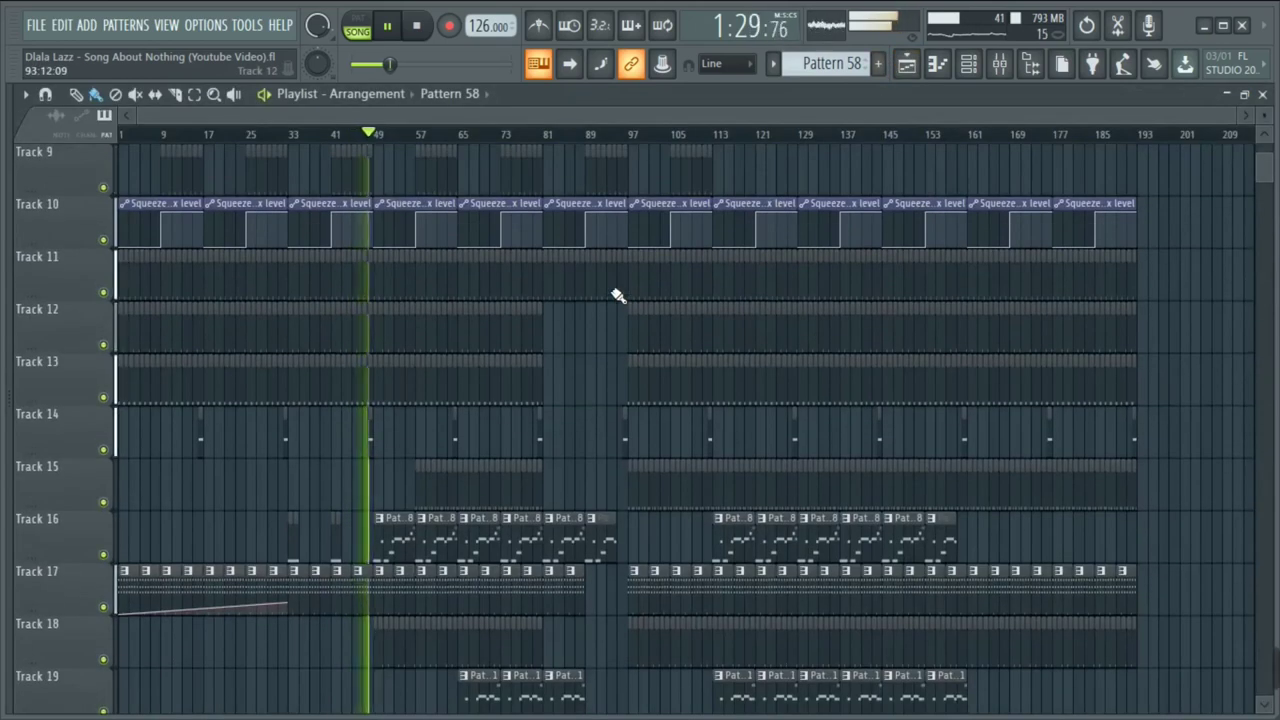
pyautogui.scroll(-1, 618, 296)
pyautogui.scroll(-6, 618, 296)
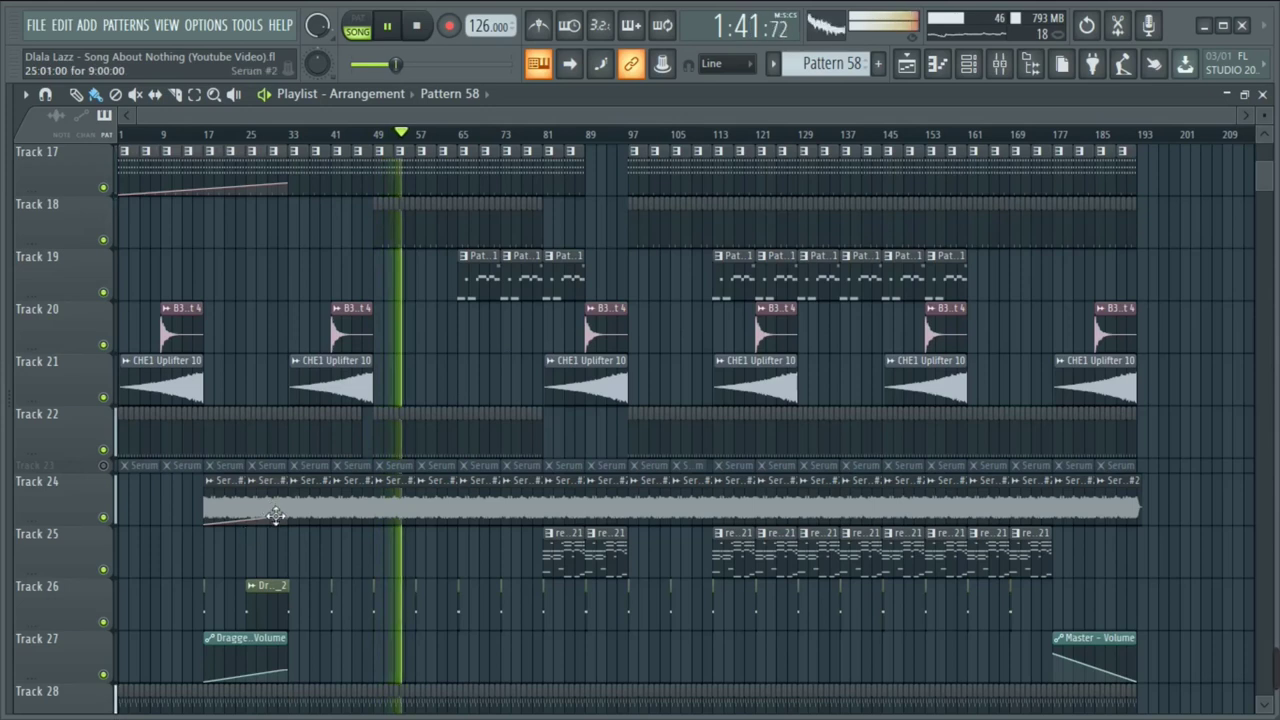
pyautogui.click(458, 94)
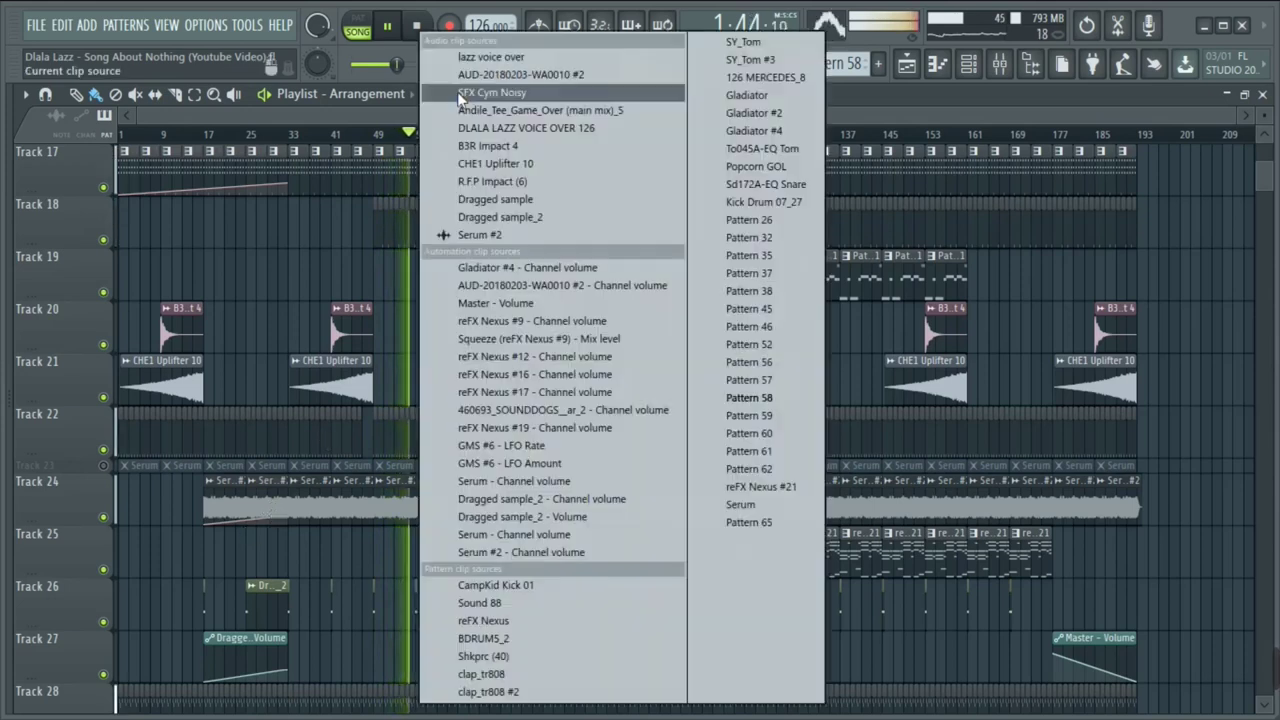
pyautogui.click(570, 485)
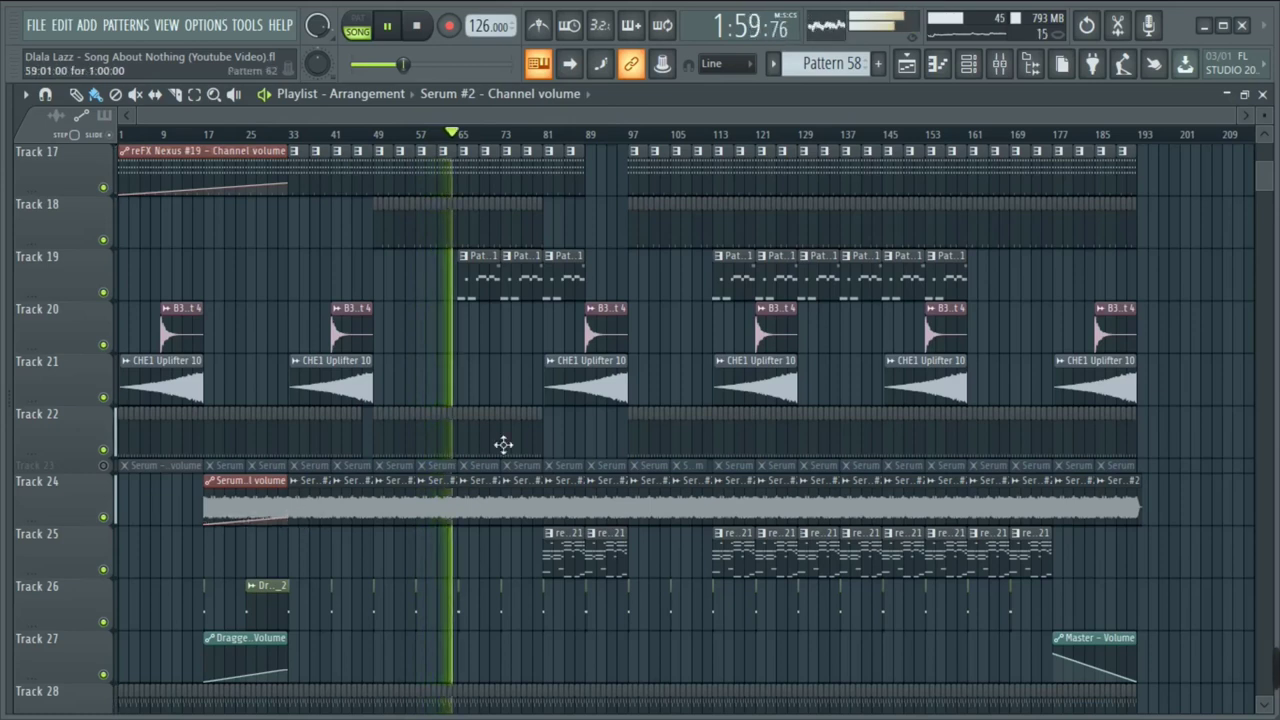
# Show all channels in the channel rack and look through them down to the GMS #6 and GMS #7 synths
pyautogui.click(968, 64)
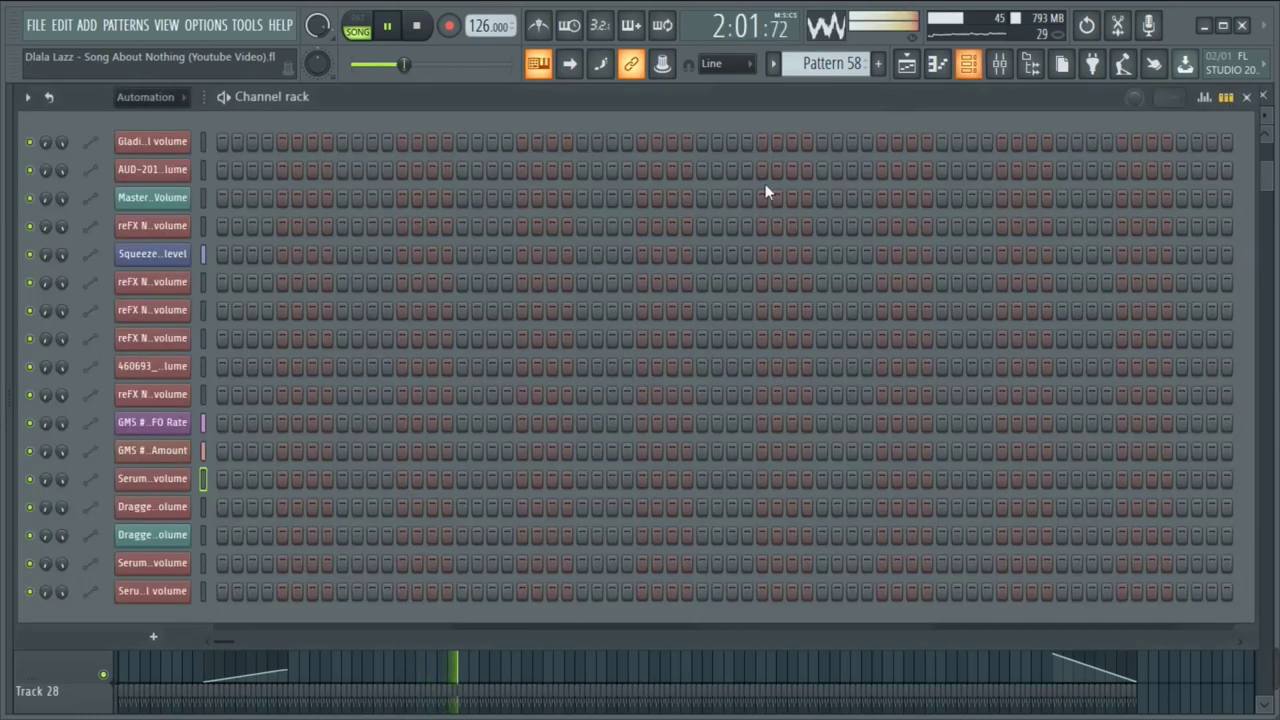
pyautogui.click(145, 97)
pyautogui.click(145, 120)
pyautogui.scroll(-15, 310, 411)
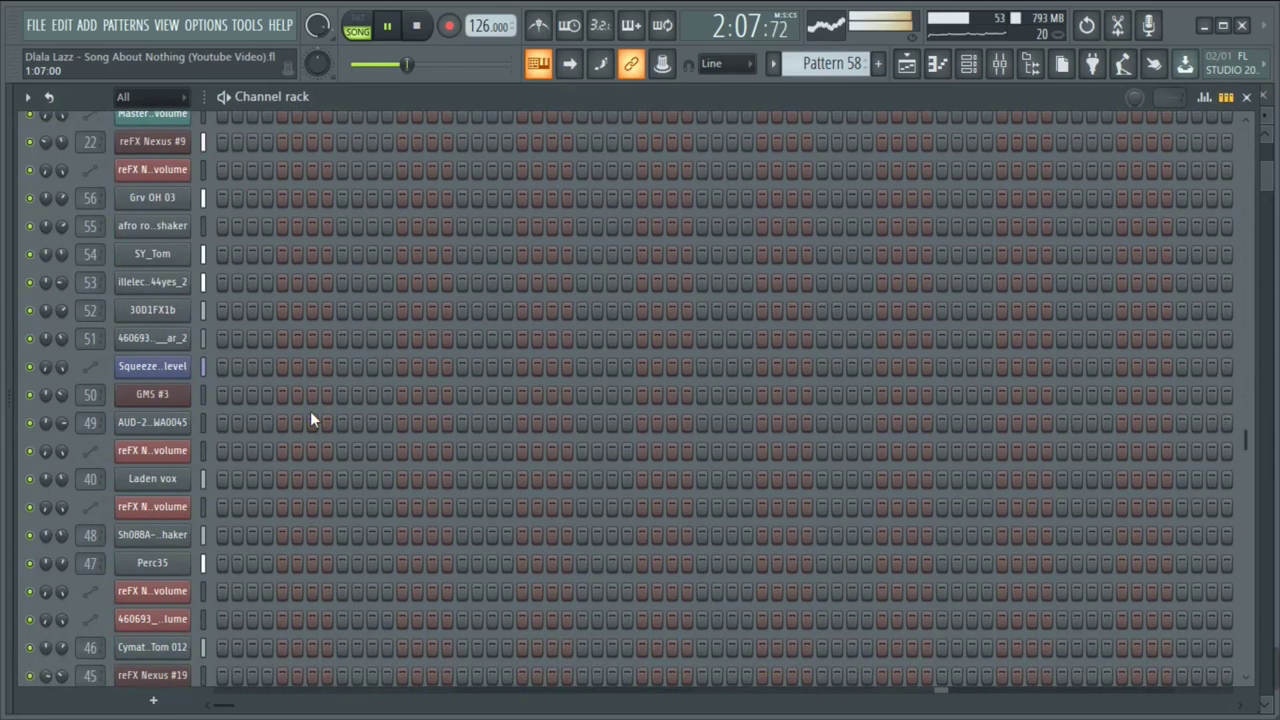
pyautogui.scroll(-3, 310, 413)
pyautogui.scroll(-1, 311, 413)
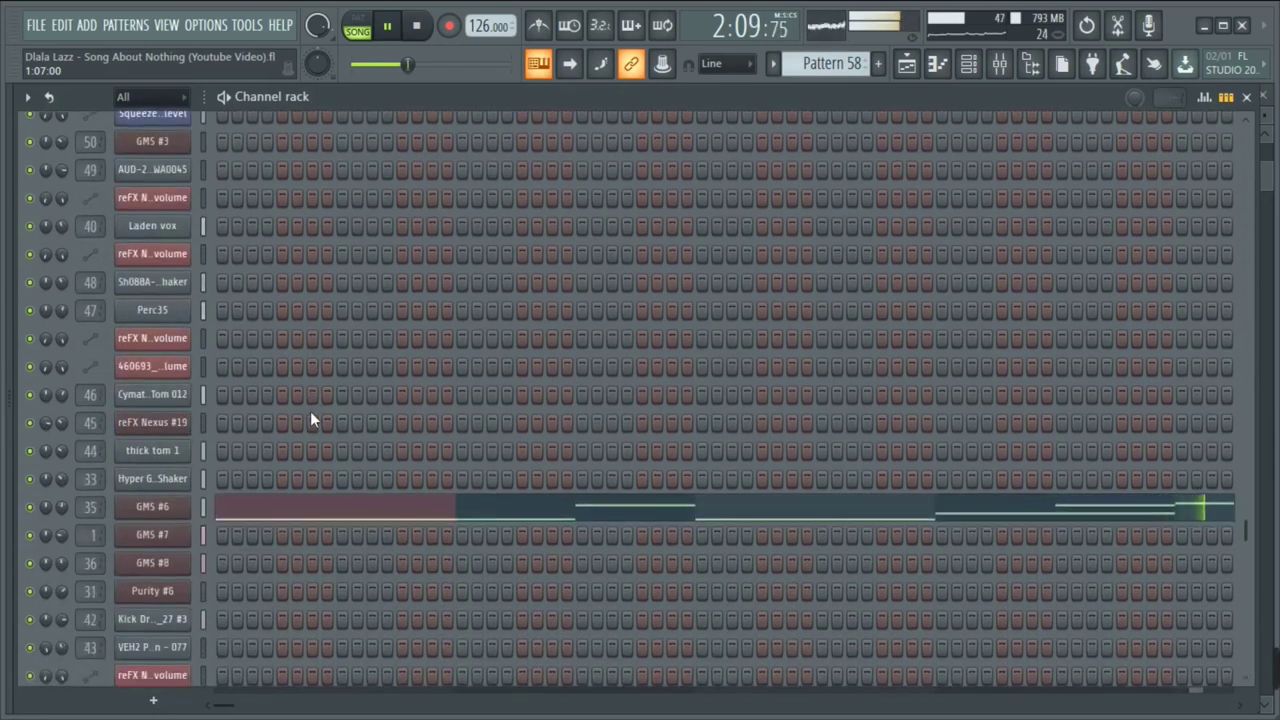
pyautogui.scroll(-2, 291, 430)
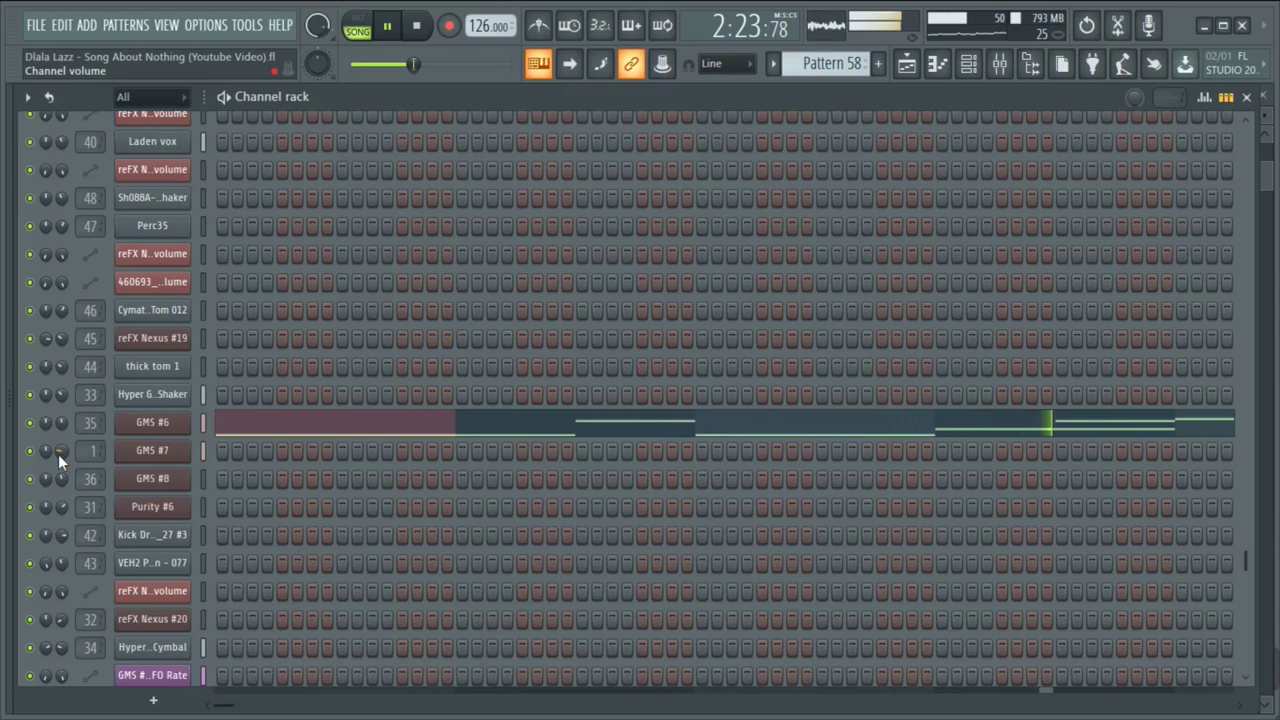
# Return to the playlist and review the arrangement from the Serum tracks up to the drum patterns on Track 1
pyautogui.click(906, 63)
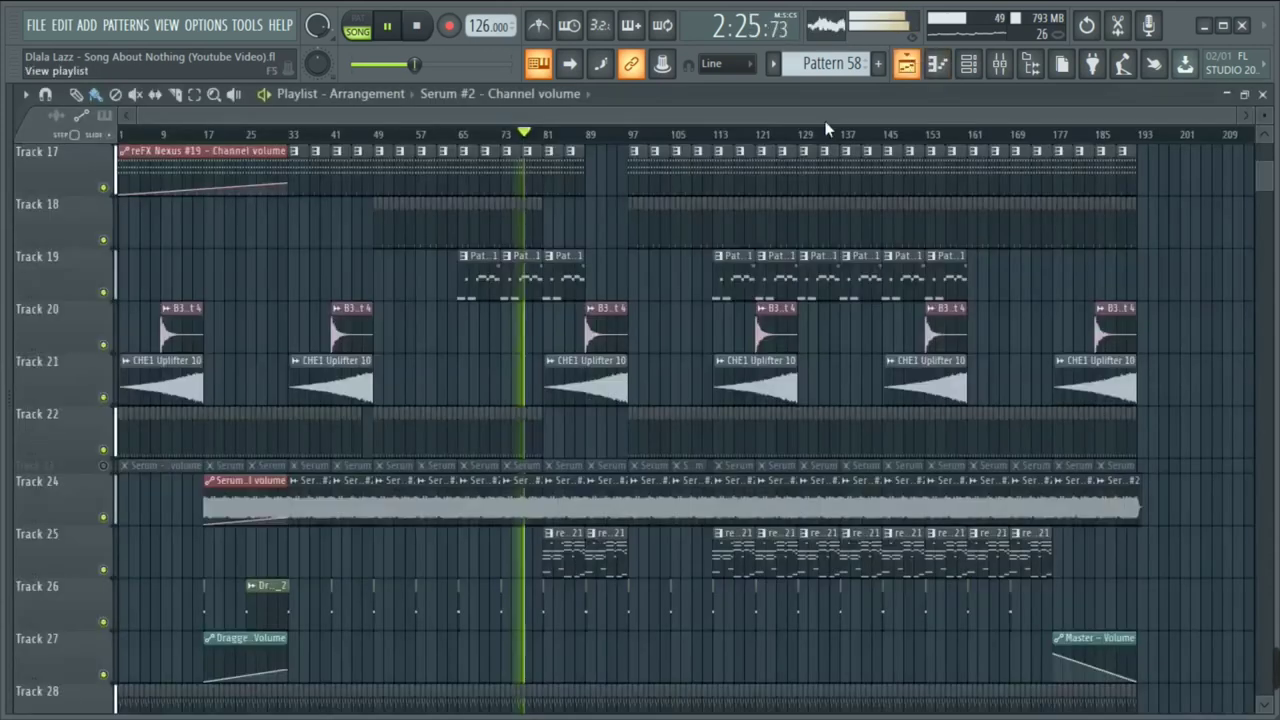
pyautogui.scroll(1, 444, 337)
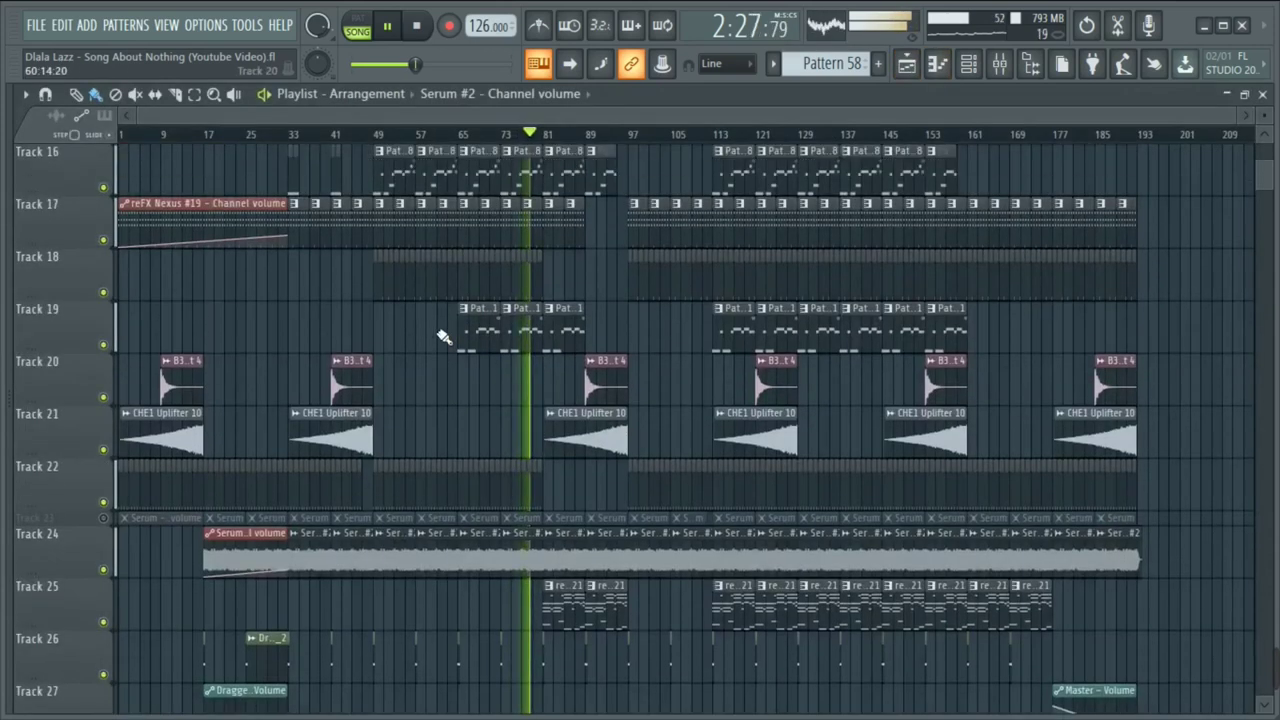
pyautogui.scroll(5, 444, 337)
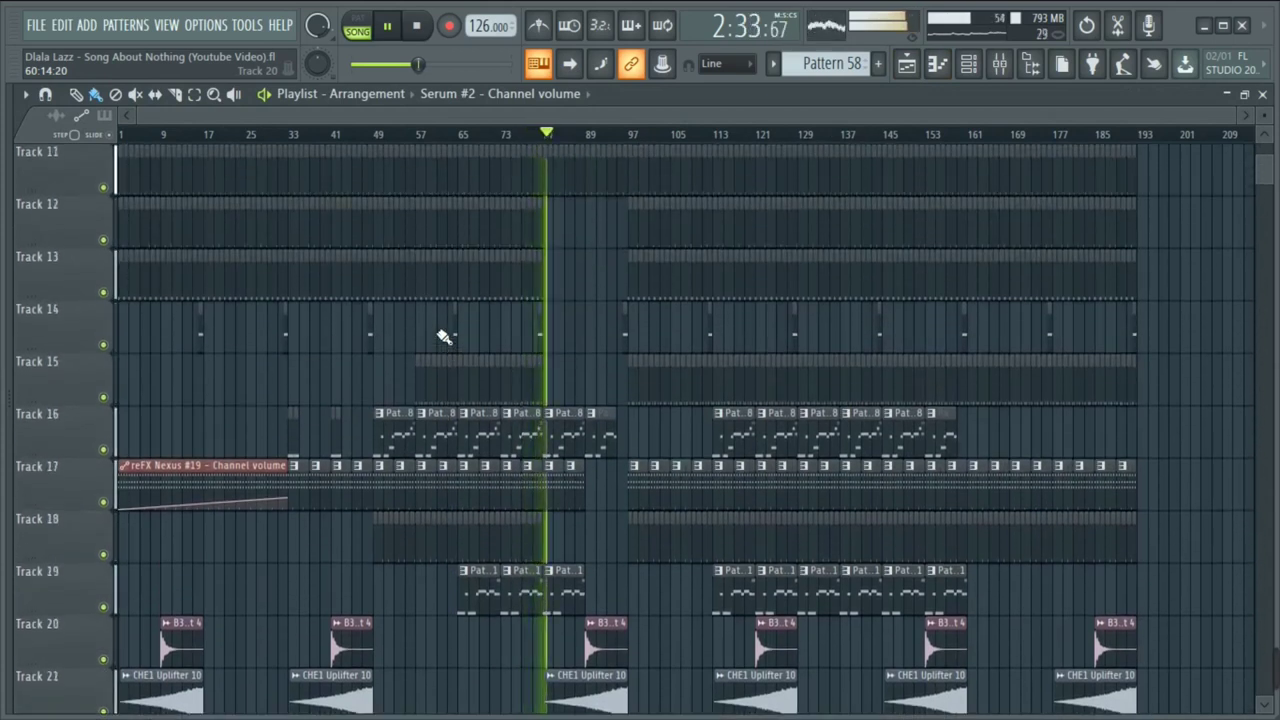
pyautogui.scroll(7, 444, 337)
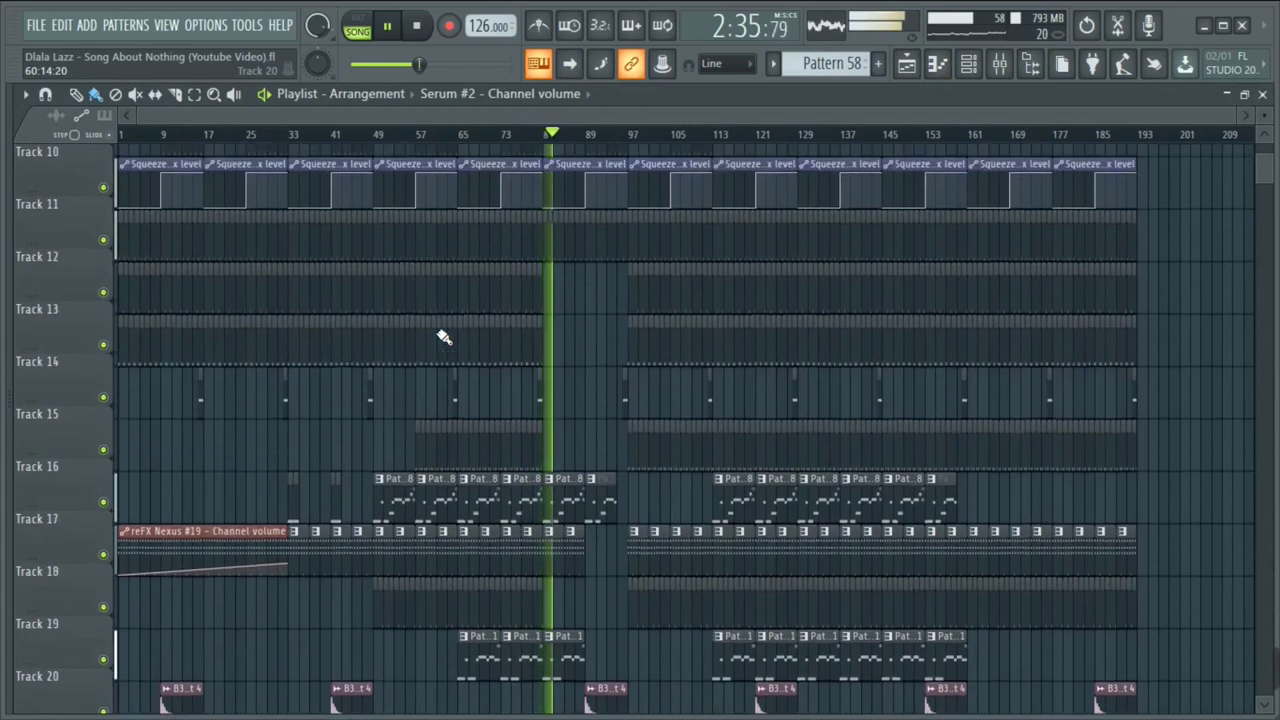
pyautogui.scroll(1, 444, 337)
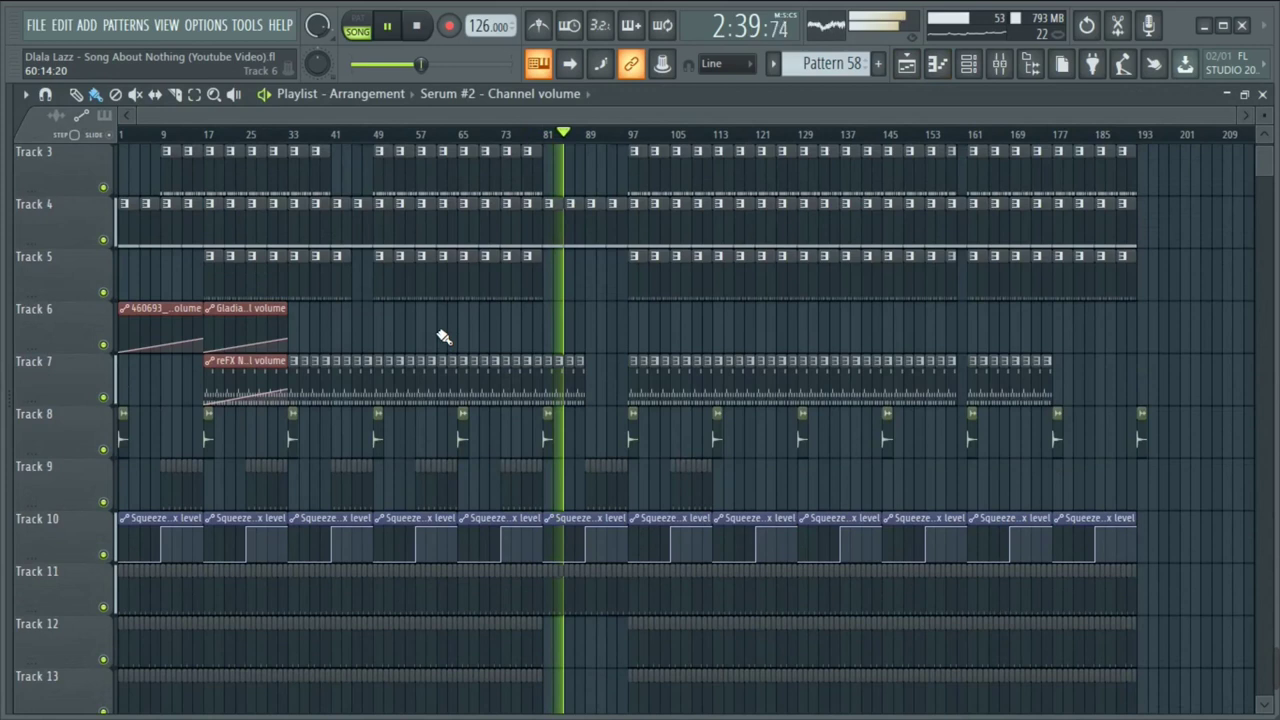
pyautogui.scroll(2, 444, 337)
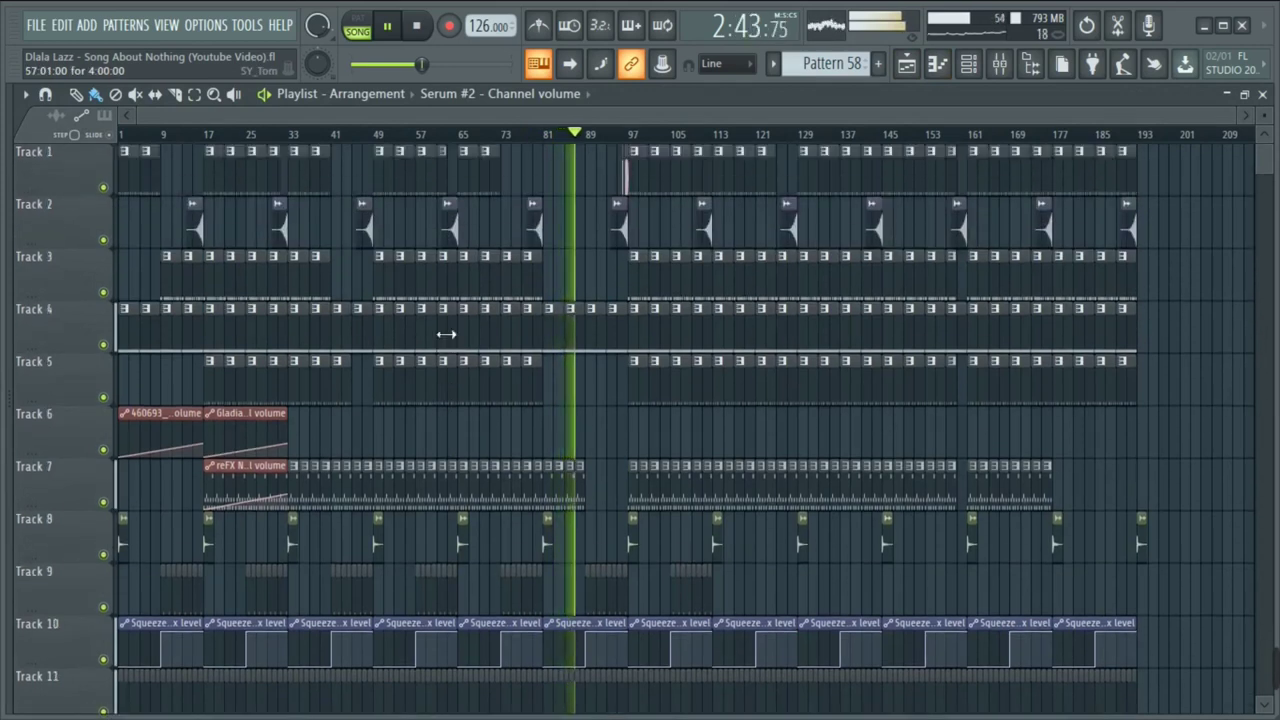
pyautogui.scroll(-1, 446, 334)
pyautogui.scroll(-1, 446, 334)
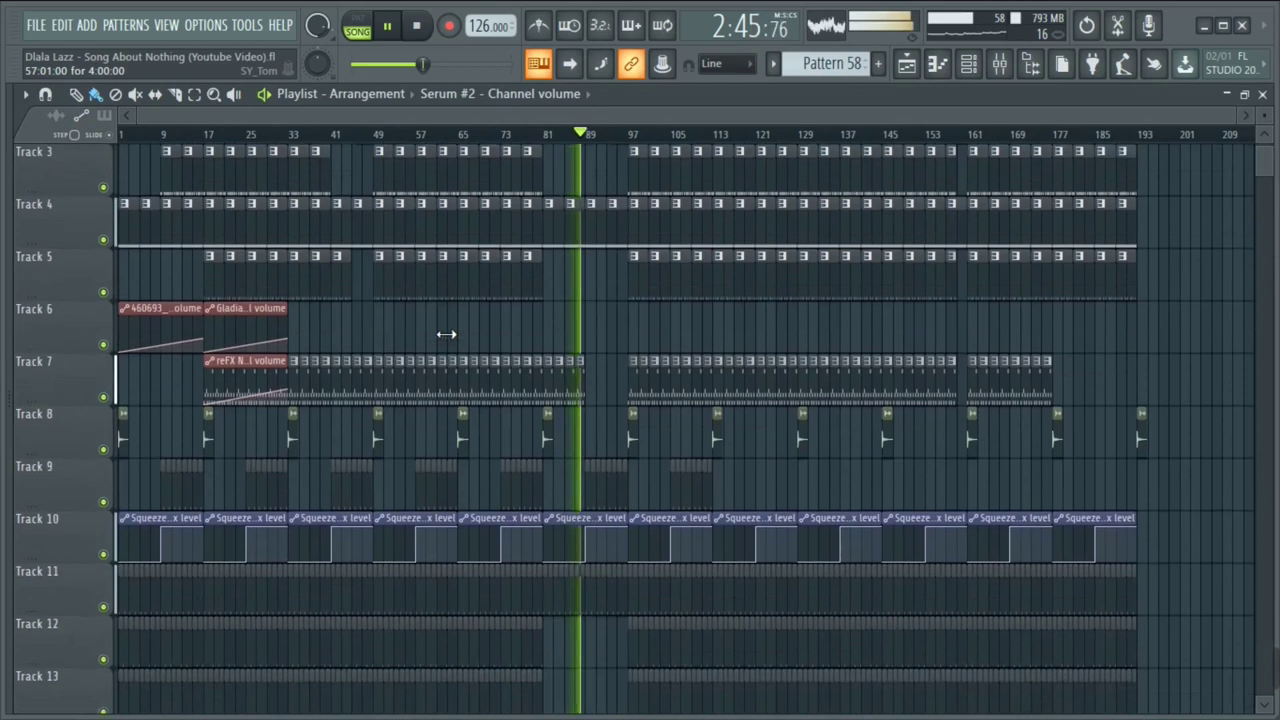
# Save the project and look through the playlist down to the GMS #6 LFO Amount and LFO Rate automation on Tracks 31 and 32
pyautogui.hotkey('ctrl', 's')
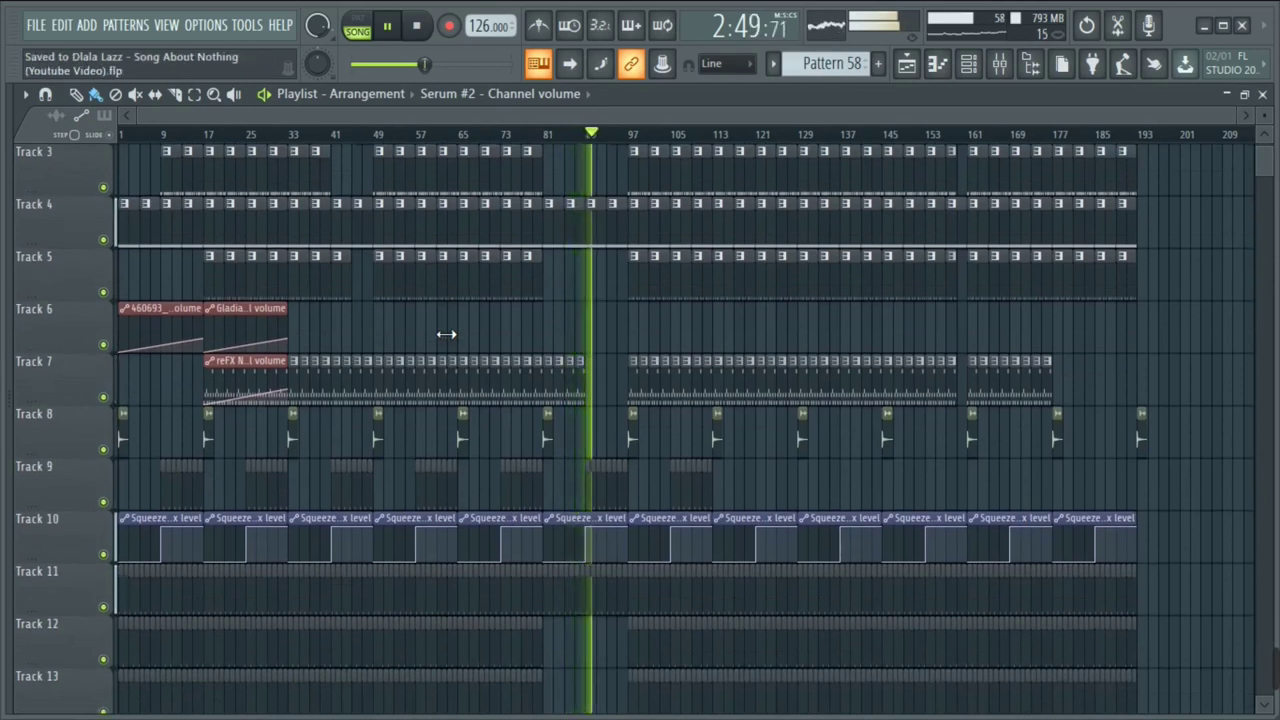
pyautogui.scroll(-4, 446, 334)
pyautogui.scroll(-10, 446, 334)
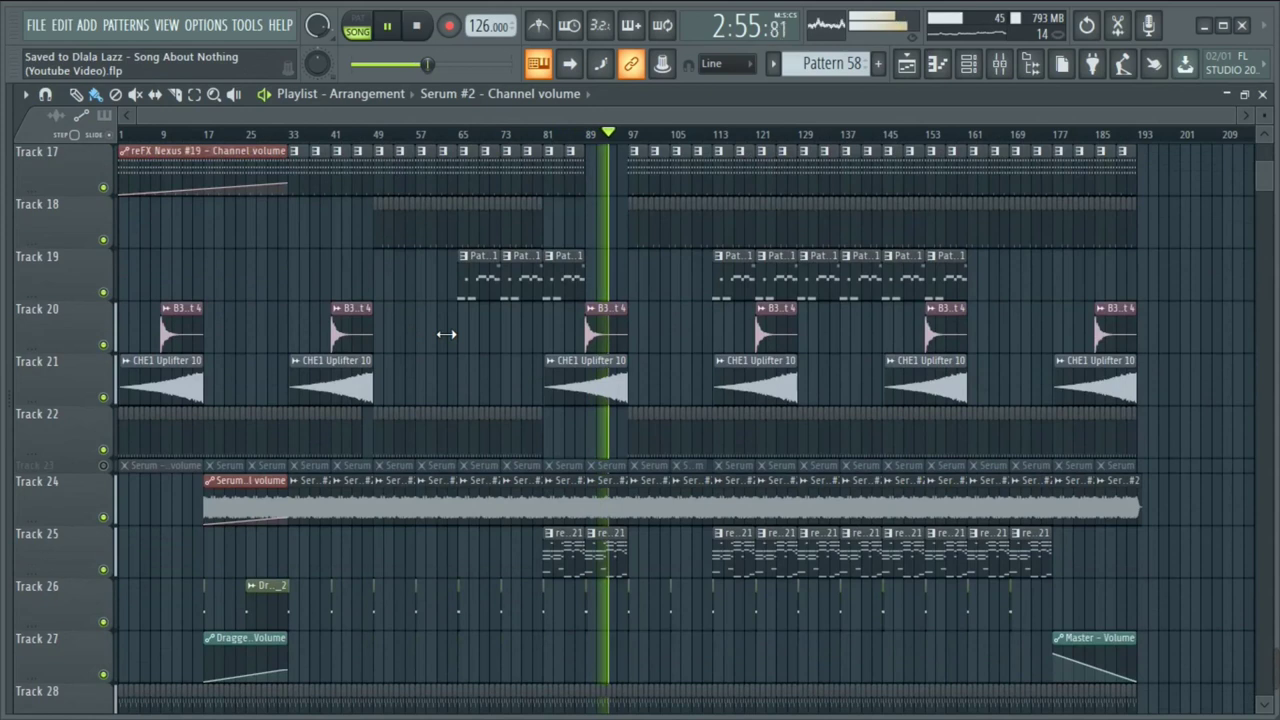
pyautogui.scroll(-5, 446, 334)
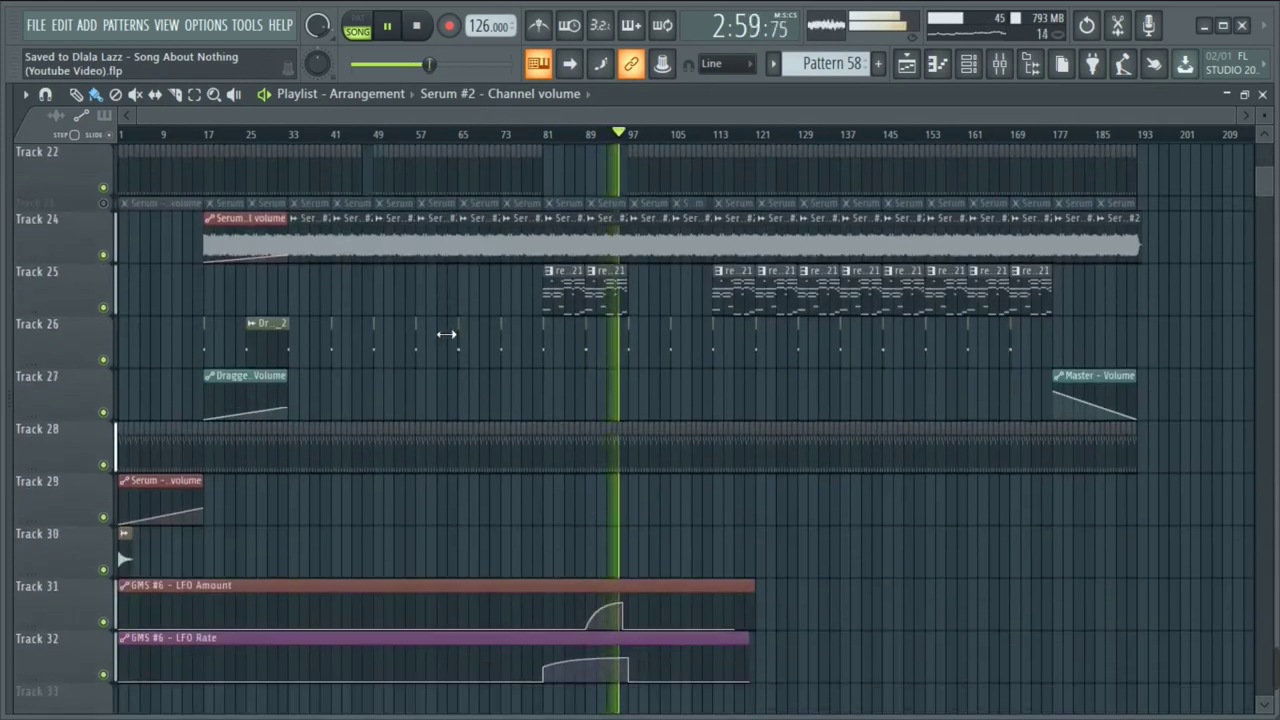
# Open the channel settings of the Serum #2 audio clip on Track 24 and route the channel to mixer track 62
pyautogui.scroll(2, 446, 334)
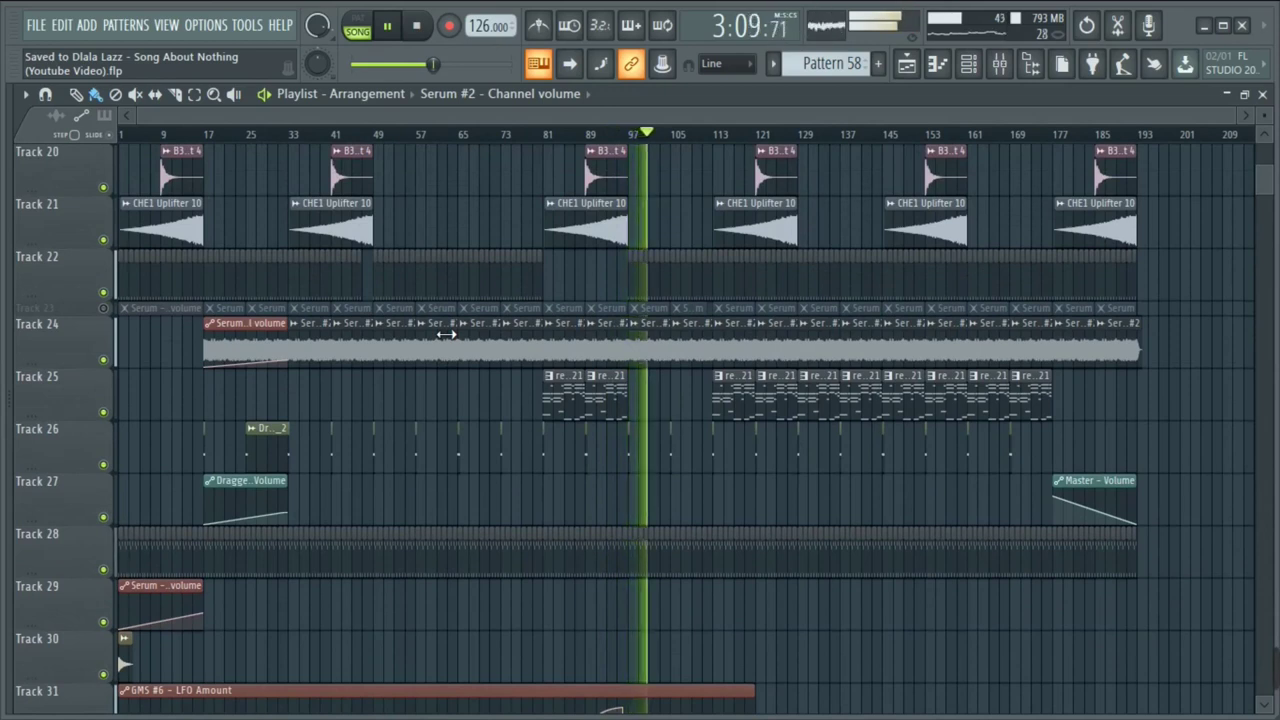
pyautogui.scroll(2, 446, 334)
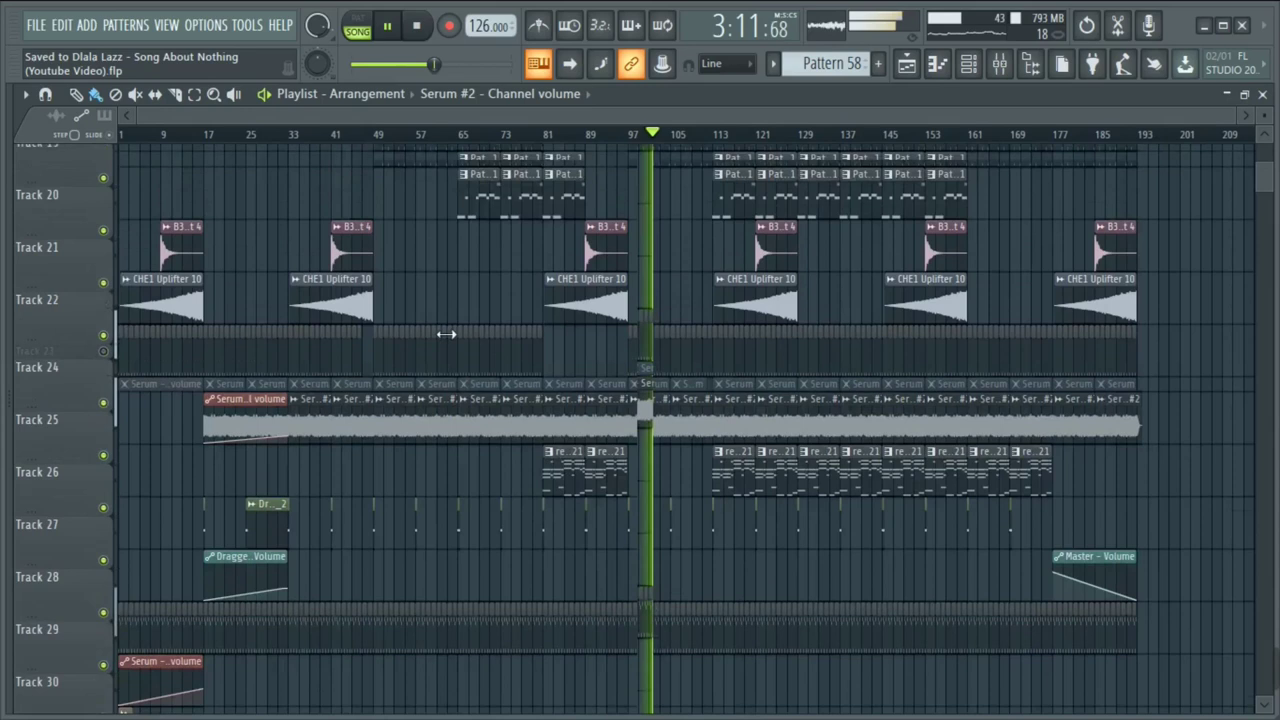
pyautogui.scroll(1, 446, 334)
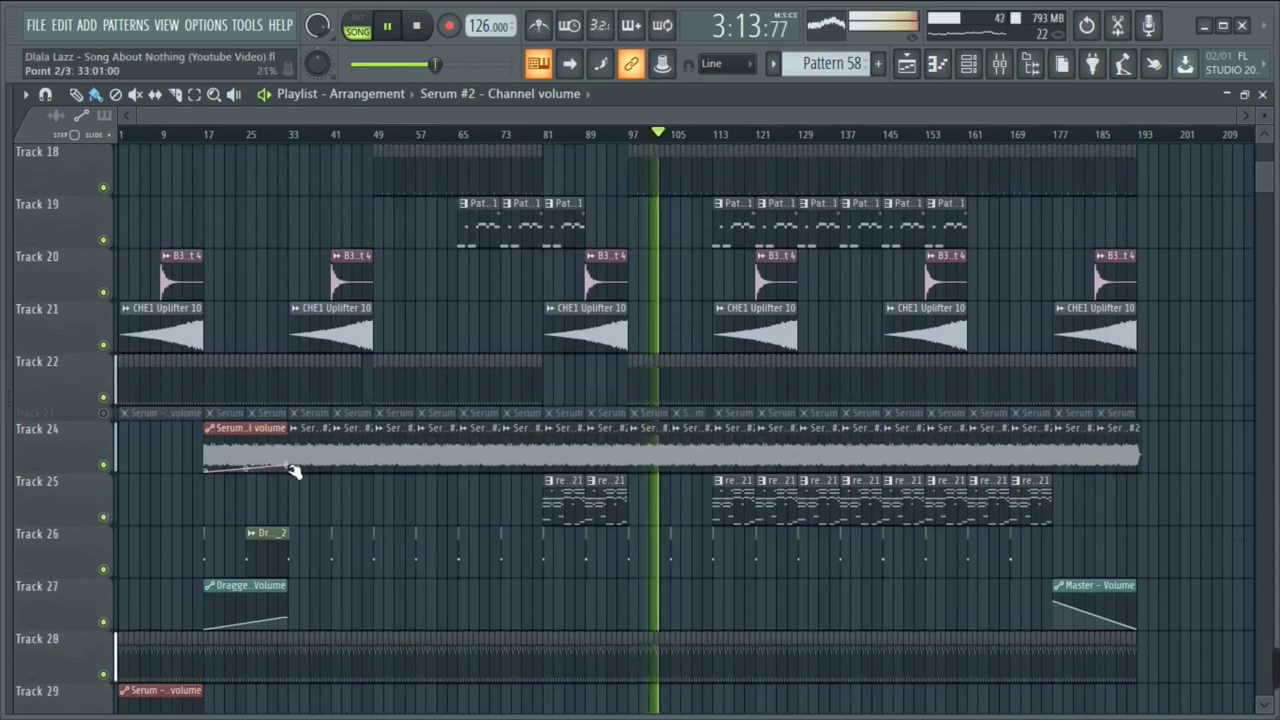
pyautogui.scroll(-1, 290, 473)
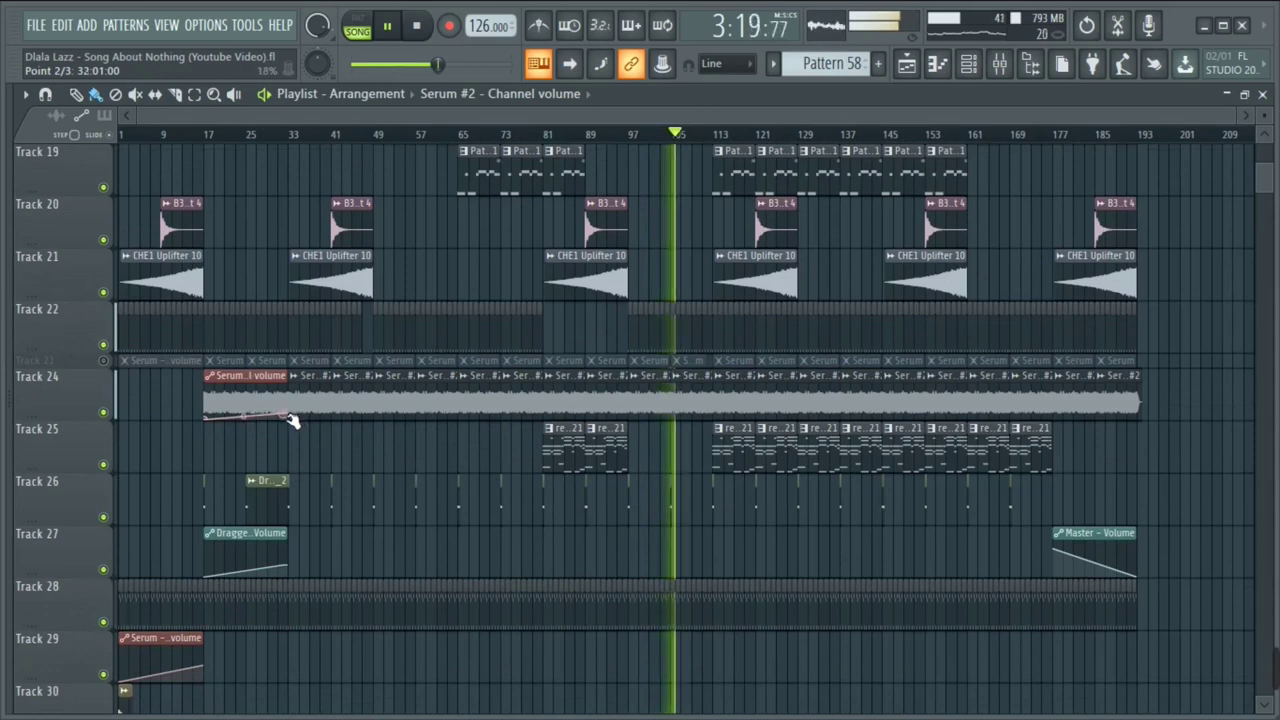
pyautogui.doubleClick(411, 397)
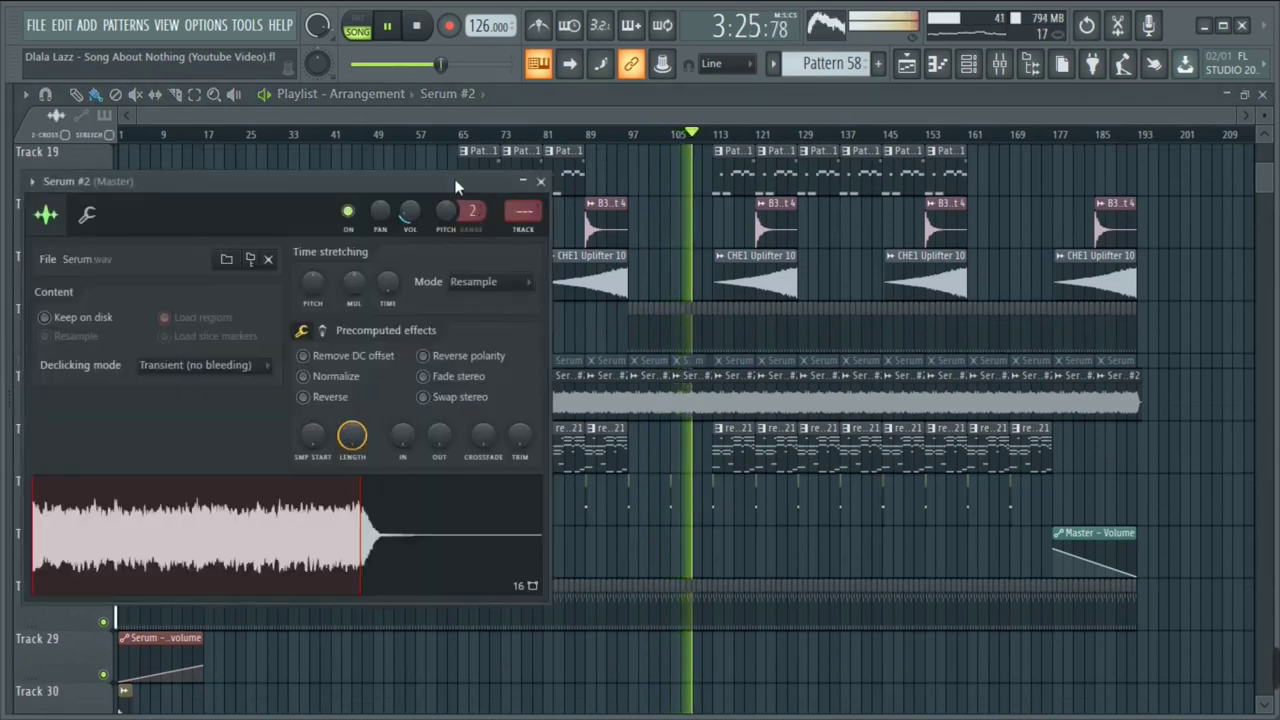
pyautogui.hotkey('ctrl', 'l')
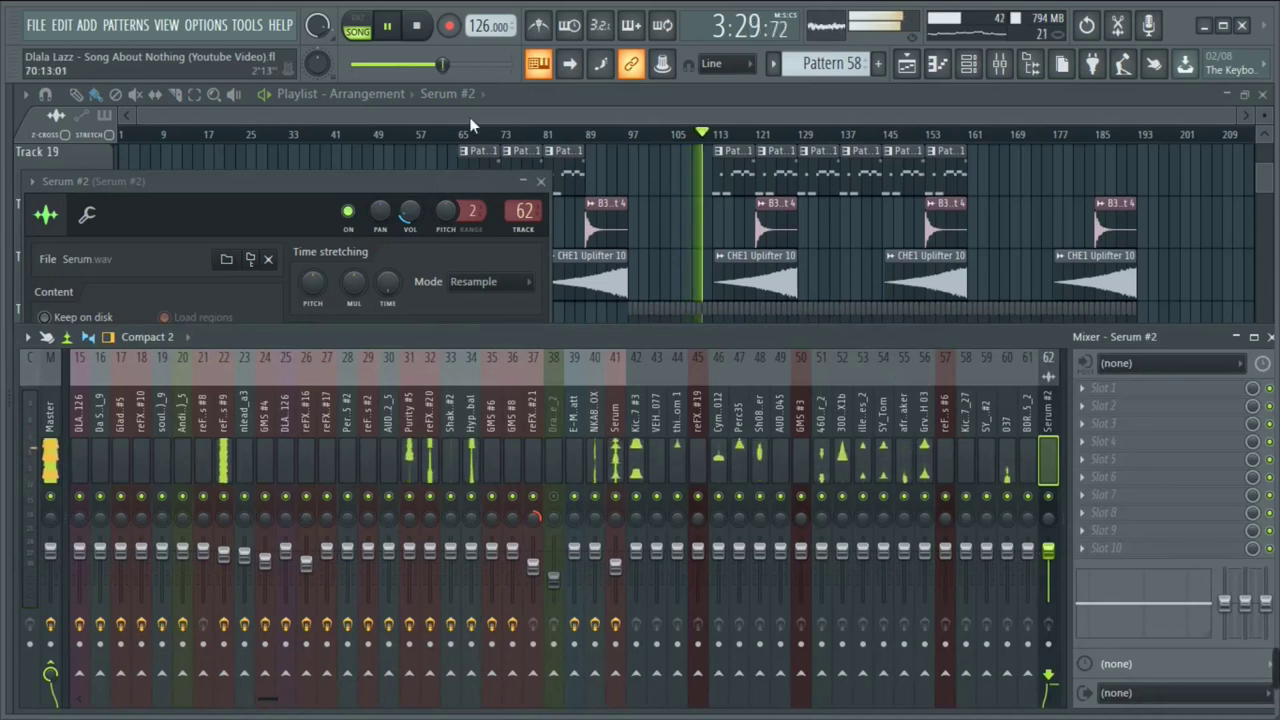
pyautogui.press('F12')
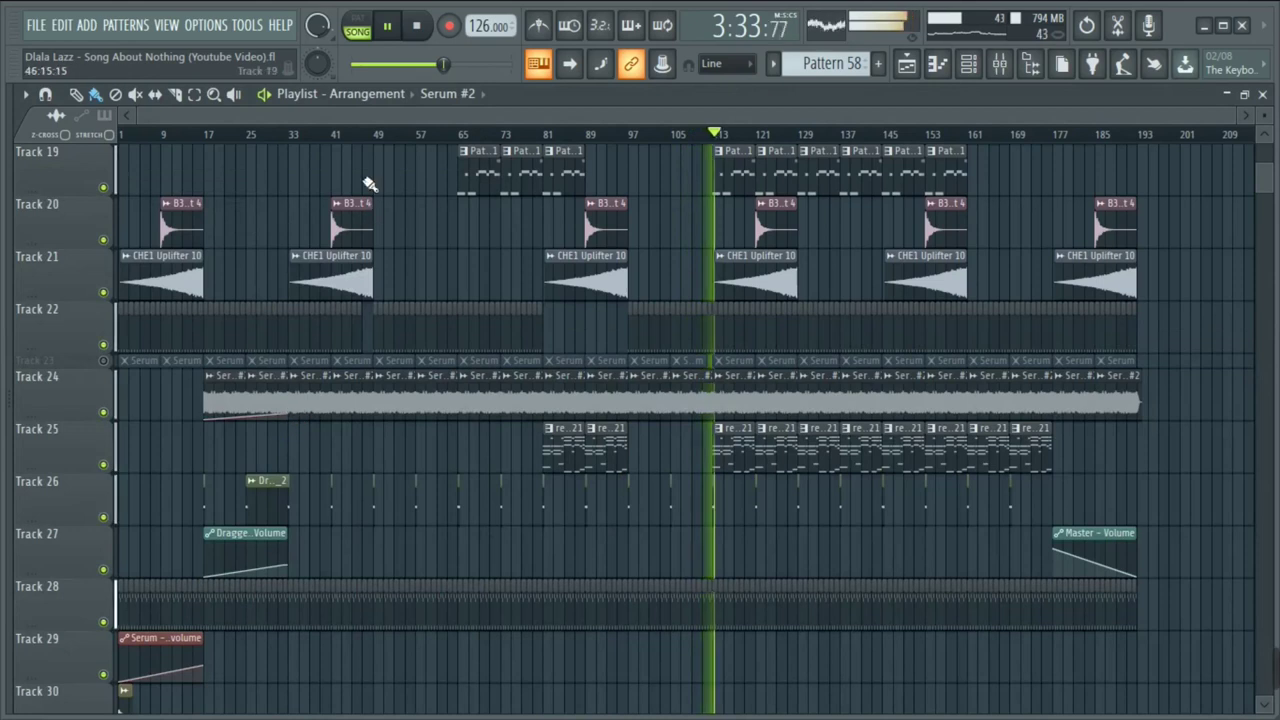
# Switch the current clip source from the Serum #2 audio to the Serum #2 - Channel volume automation on Track 24
pyautogui.click(468, 94)
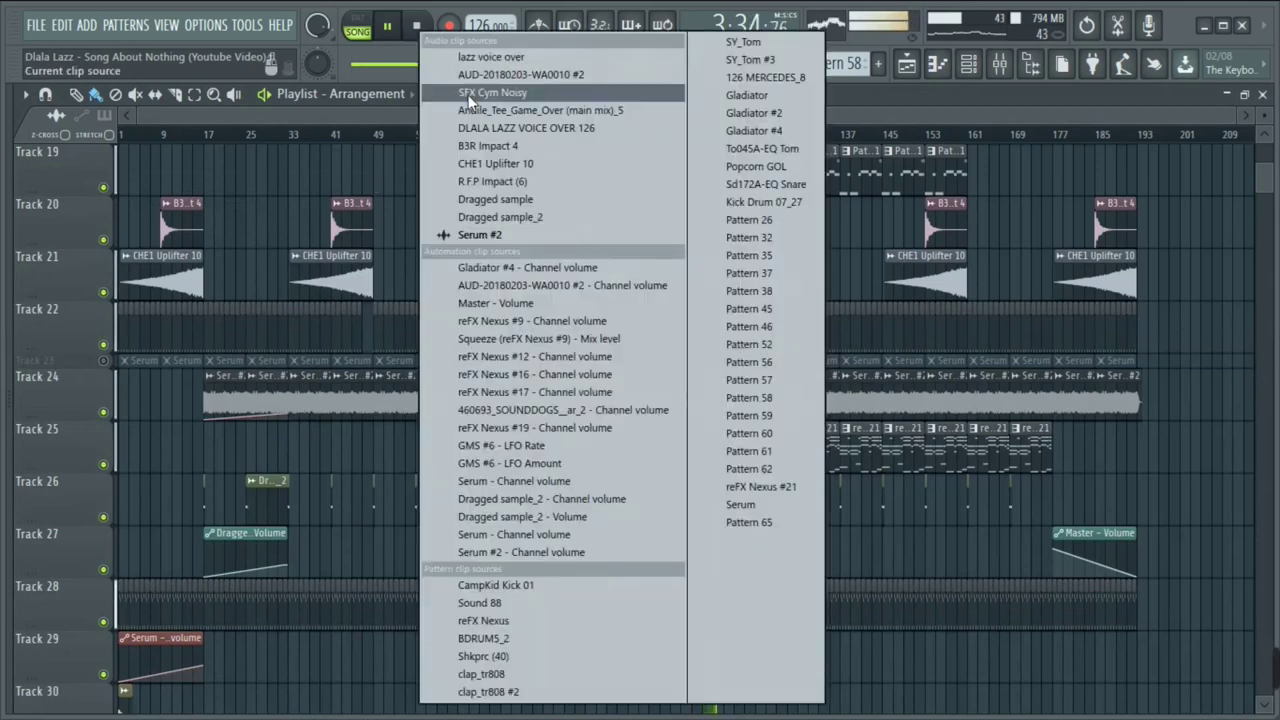
pyautogui.click(159, 638)
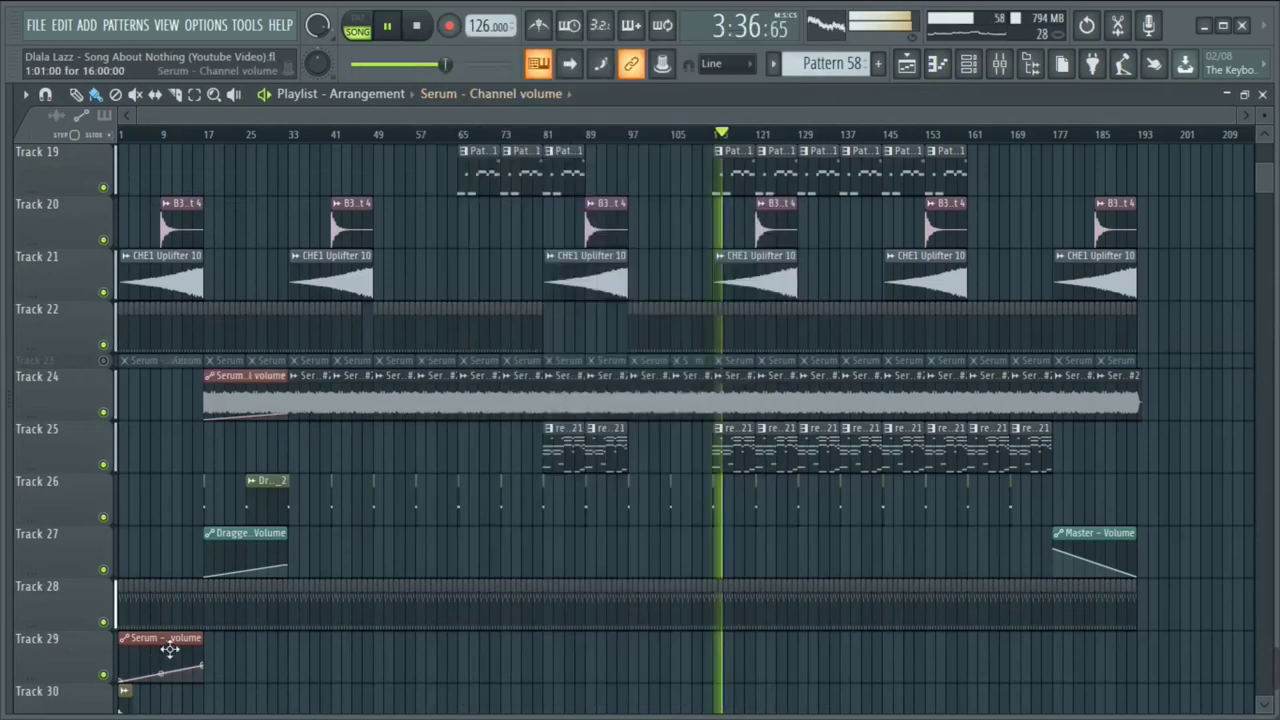
pyautogui.click(295, 418)
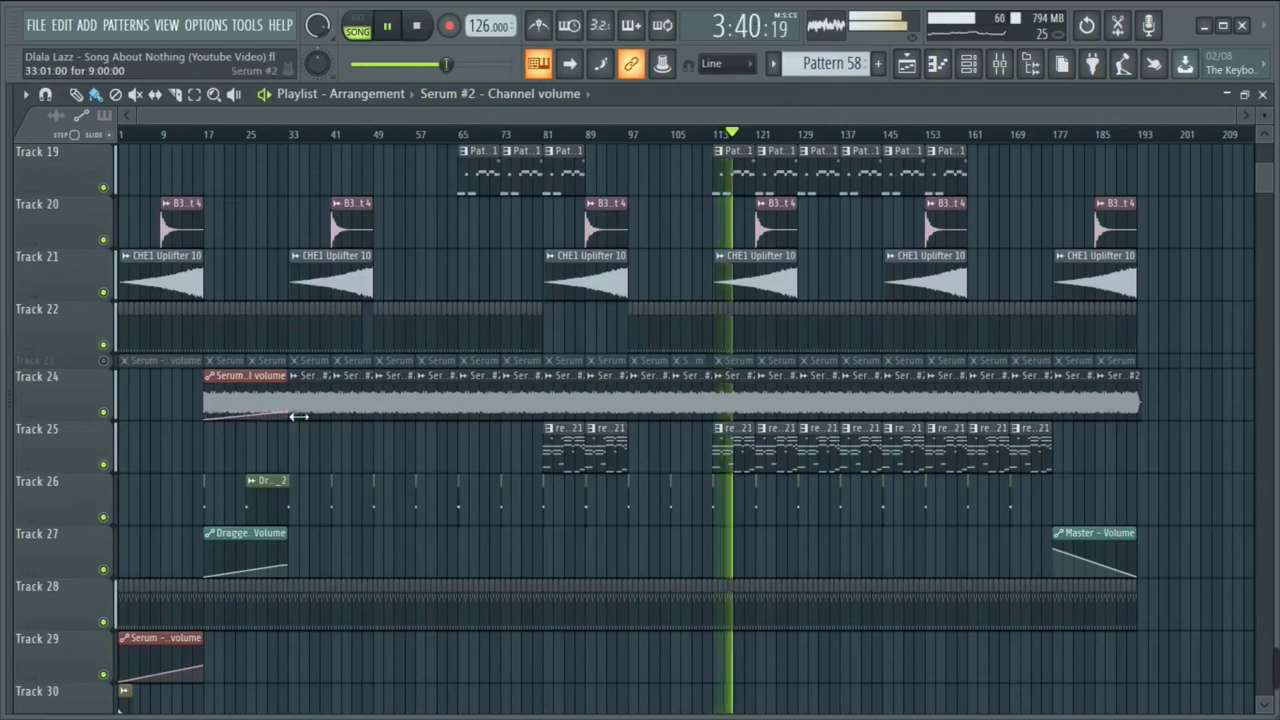
# Lower the Serum #2 mixer track's volume slightly and save the project
pyautogui.click(1000, 66)
pyautogui.moveTo(1048, 550); pyautogui.dragTo(1050, 558)
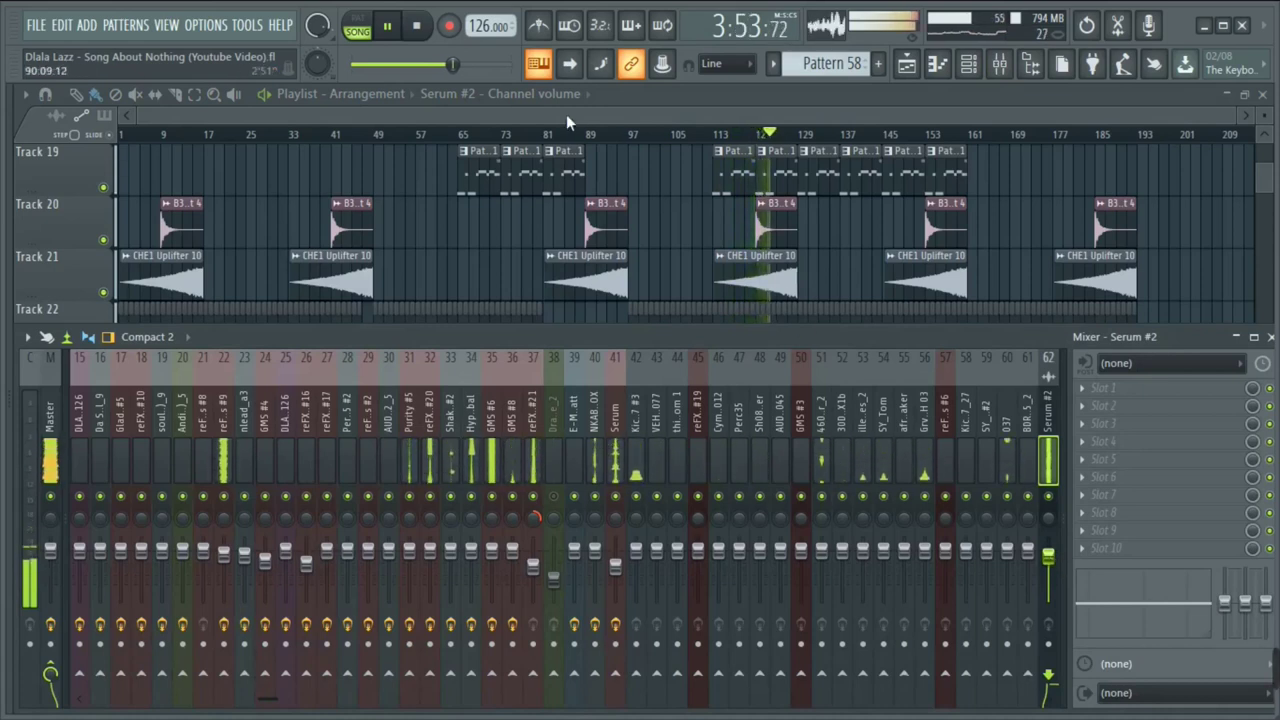
pyautogui.press('F9')
pyautogui.hotkey('ctrl', 's')
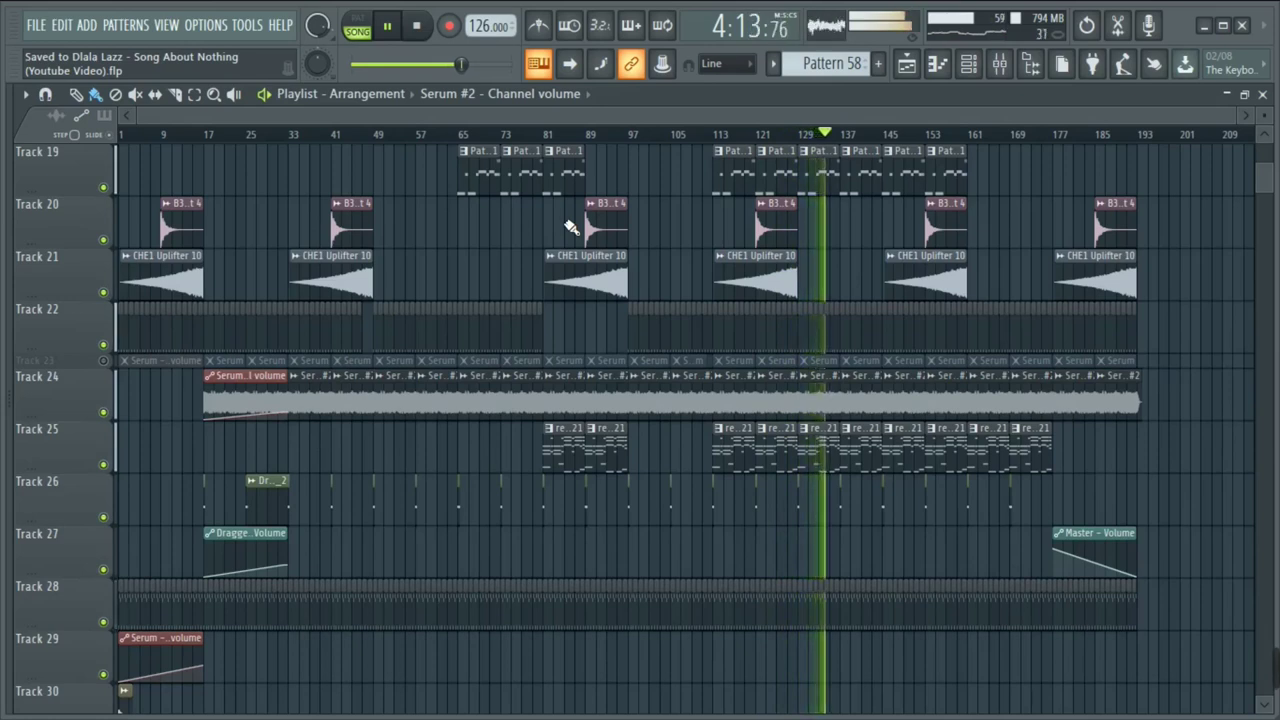
# Review the playlist from the Serum tracks up through the Squeeze mix level automation to the patterns on Track 1
pyautogui.scroll(5, 570, 227)
pyautogui.scroll(4, 570, 227)
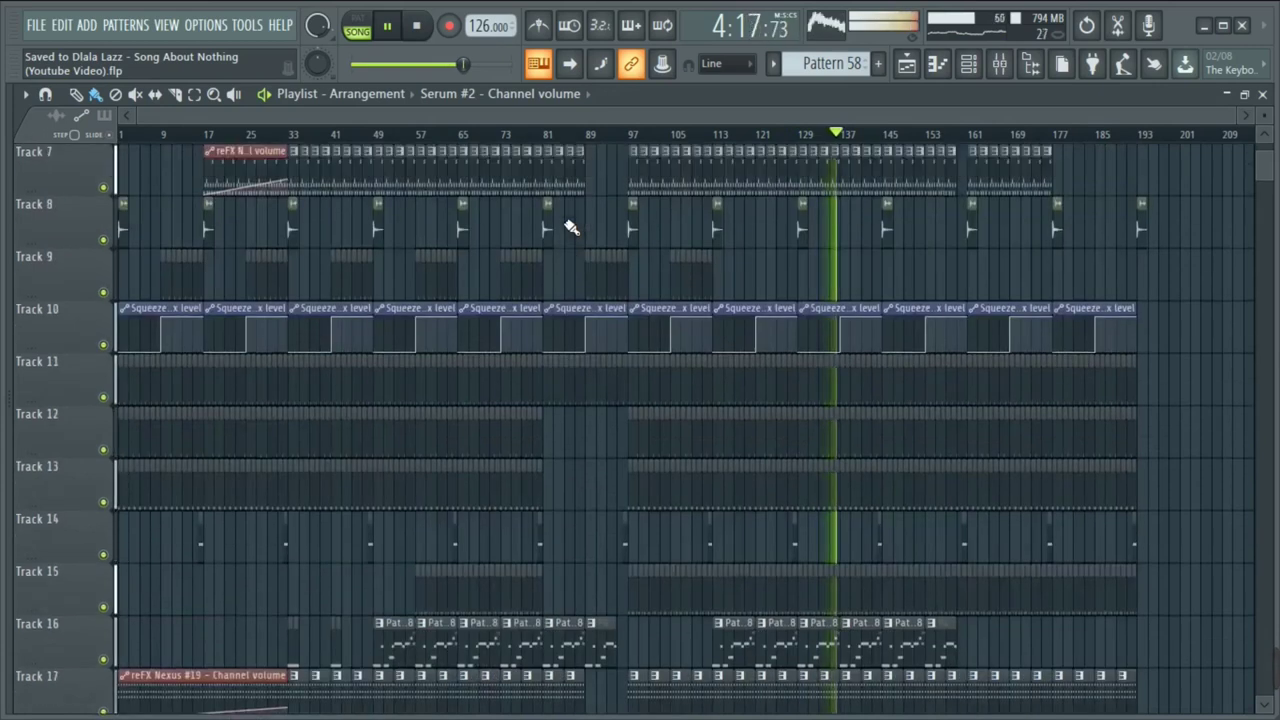
pyautogui.scroll(2, 570, 227)
pyautogui.scroll(1, 570, 227)
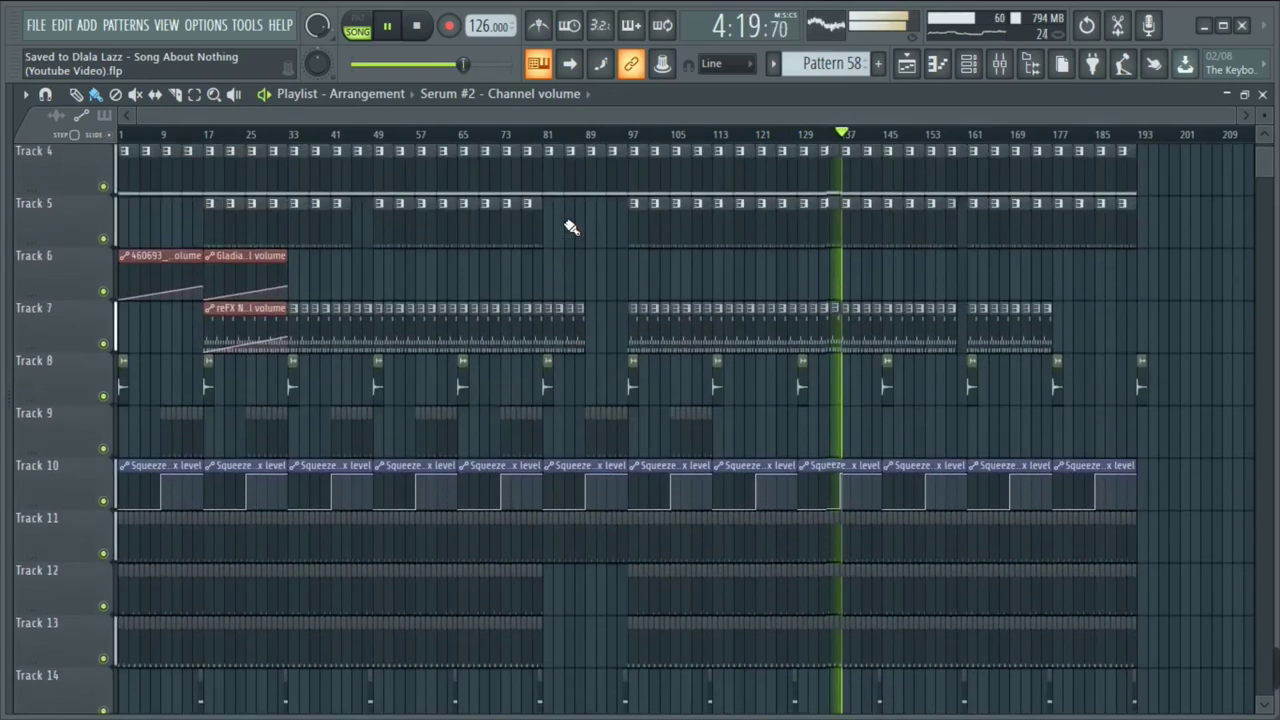
pyautogui.scroll(3, 570, 227)
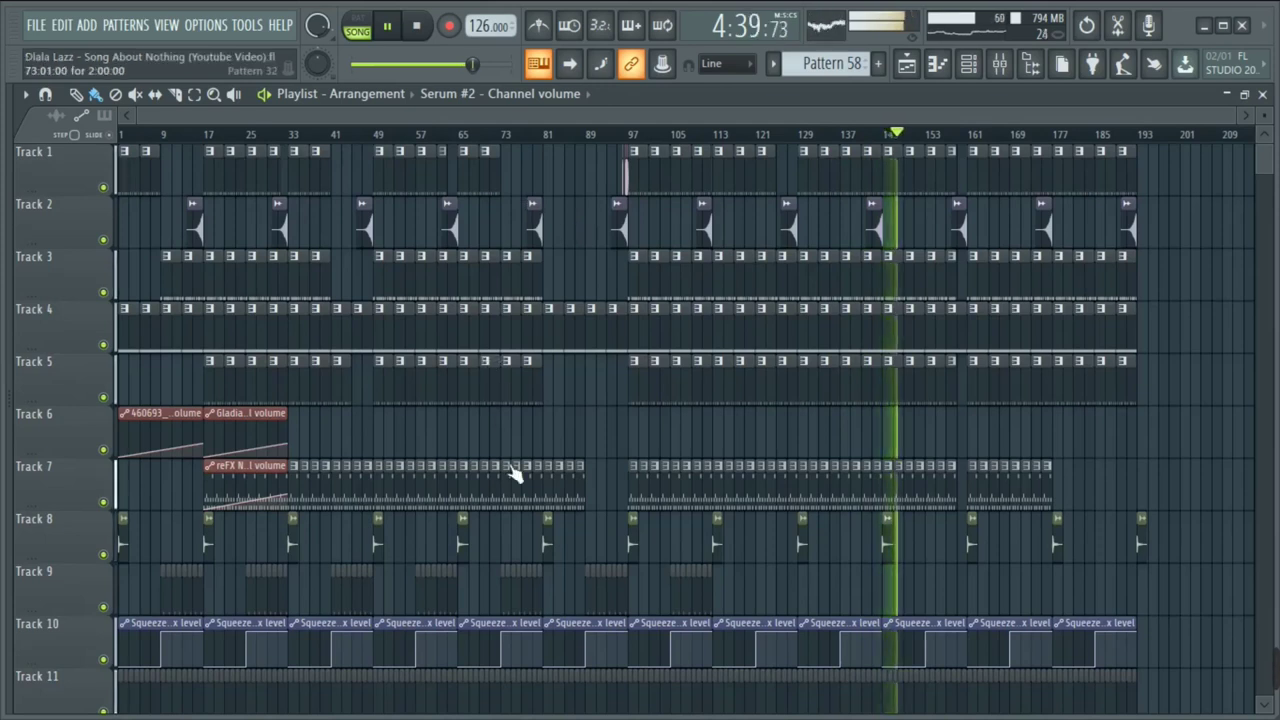
# Look through the lower playlist tracks and temporarily enlarge the muted Track 23 to inspect its Serum volume automation
pyautogui.scroll(-15, 512, 472)
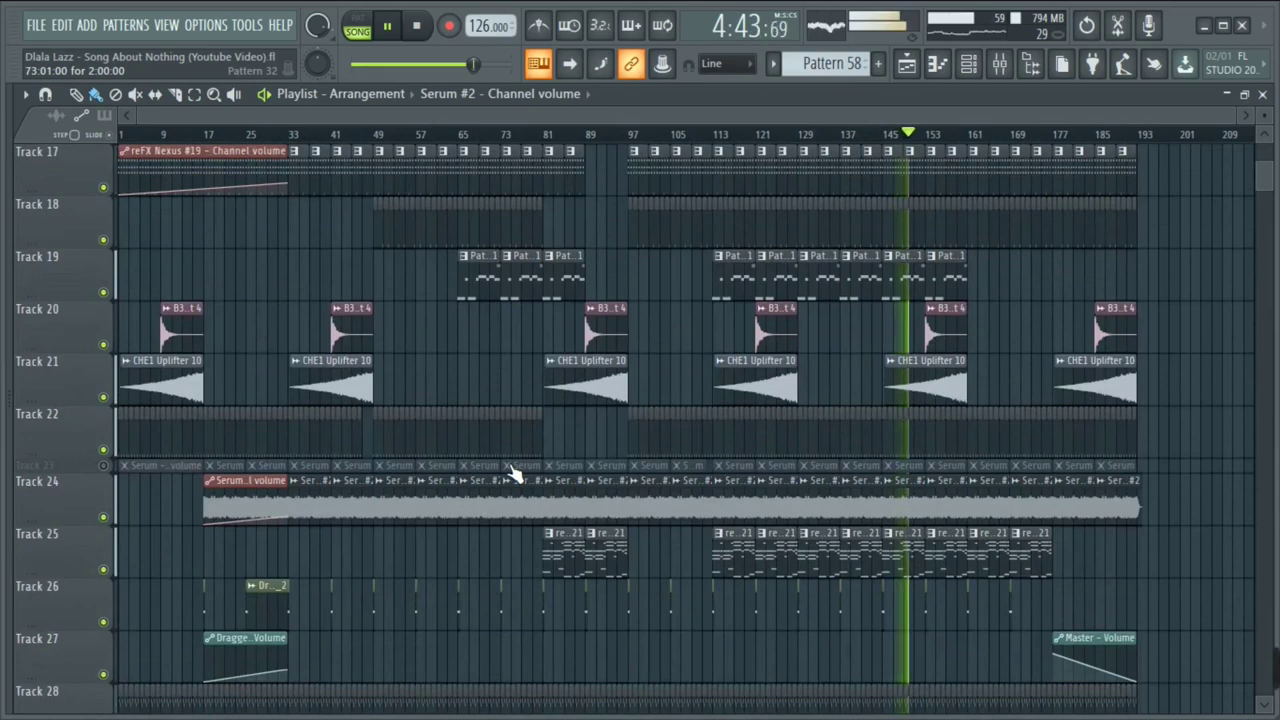
pyautogui.scroll(-7, 512, 472)
pyautogui.scroll(1, 512, 472)
pyautogui.scroll(1, 512, 472)
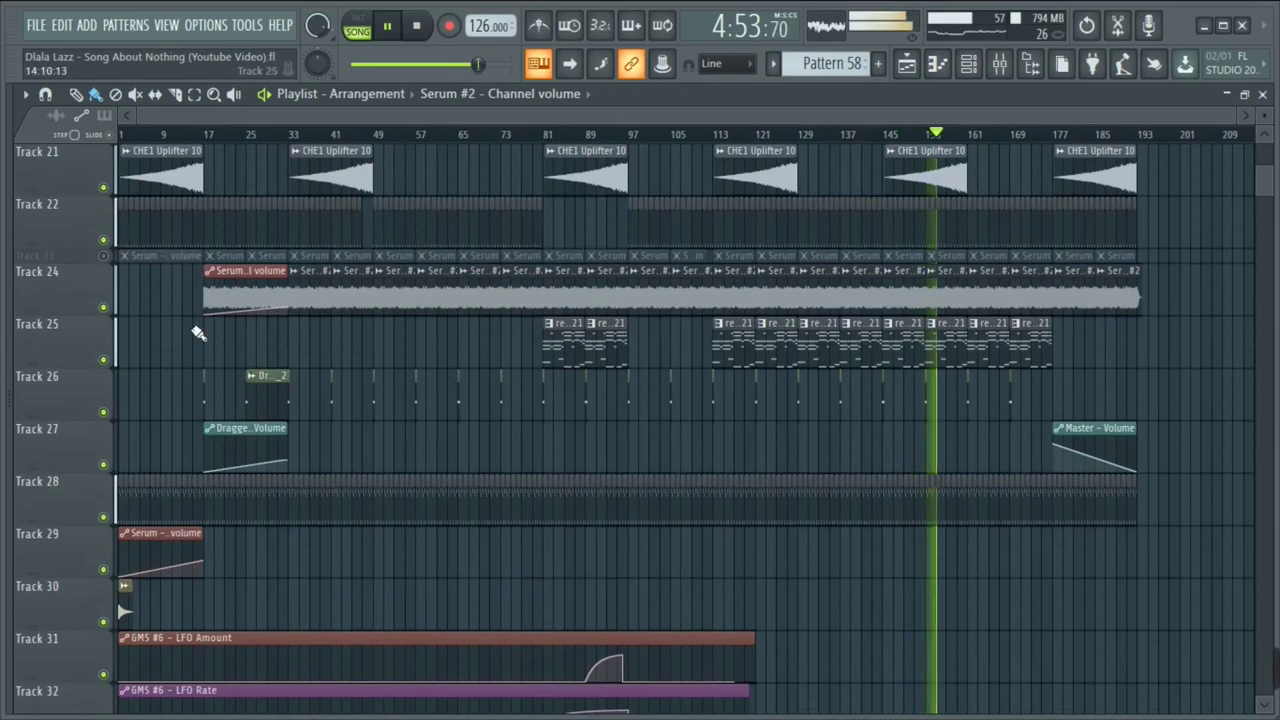
pyautogui.moveTo(86, 267); pyautogui.dragTo(86, 305)
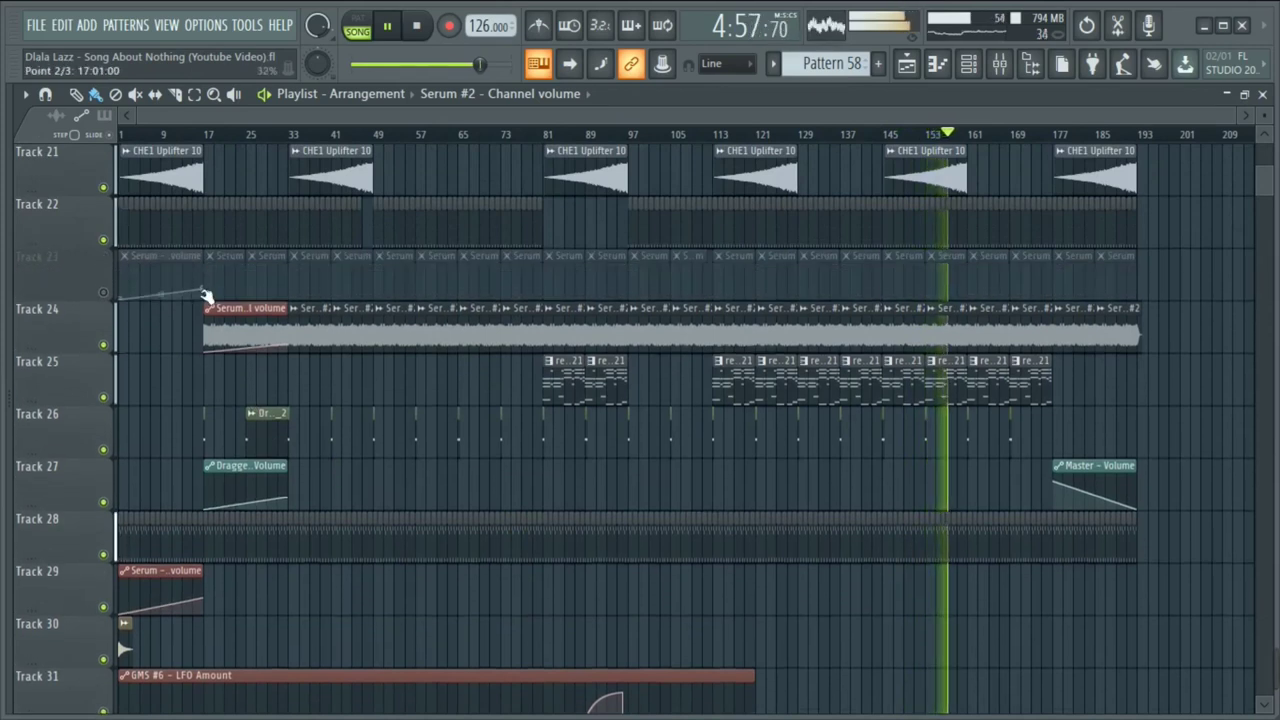
pyautogui.moveTo(64, 287); pyautogui.dragTo(64, 255)
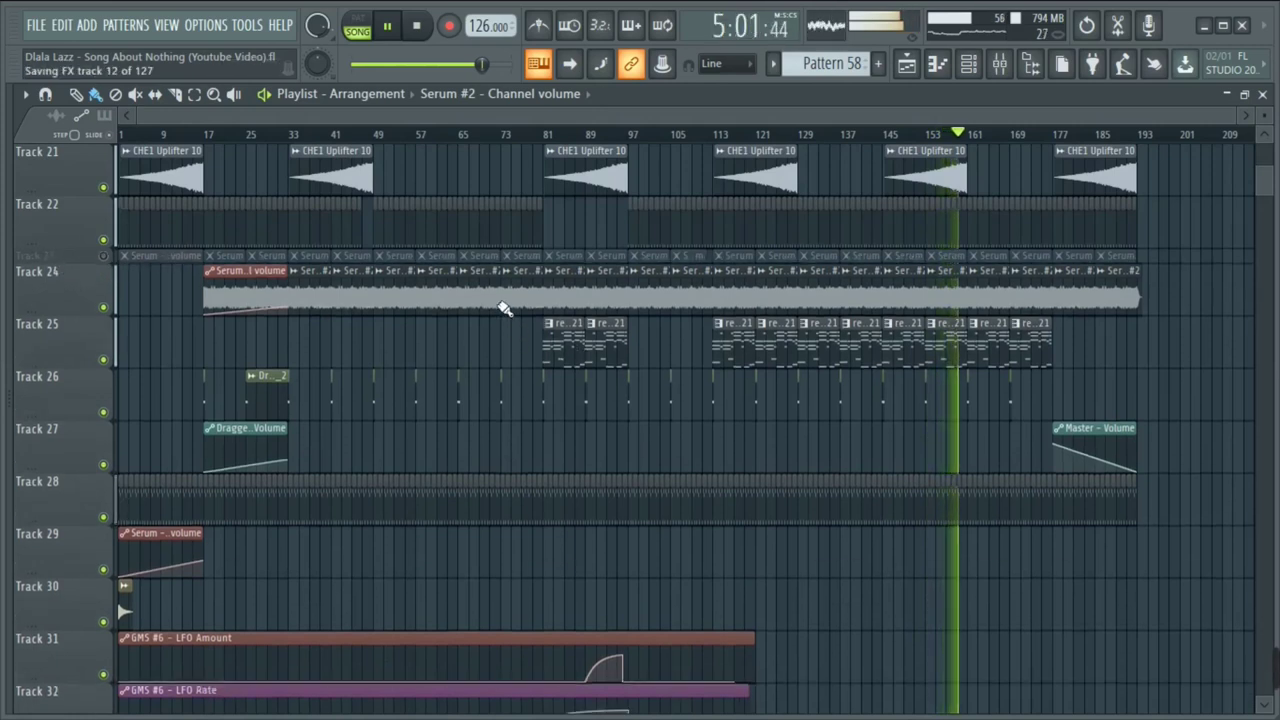
# Review the arrangement from the Serum #2 clips on Track 24 back up to the drum patterns on Track 1
pyautogui.scroll(2, 500, 317)
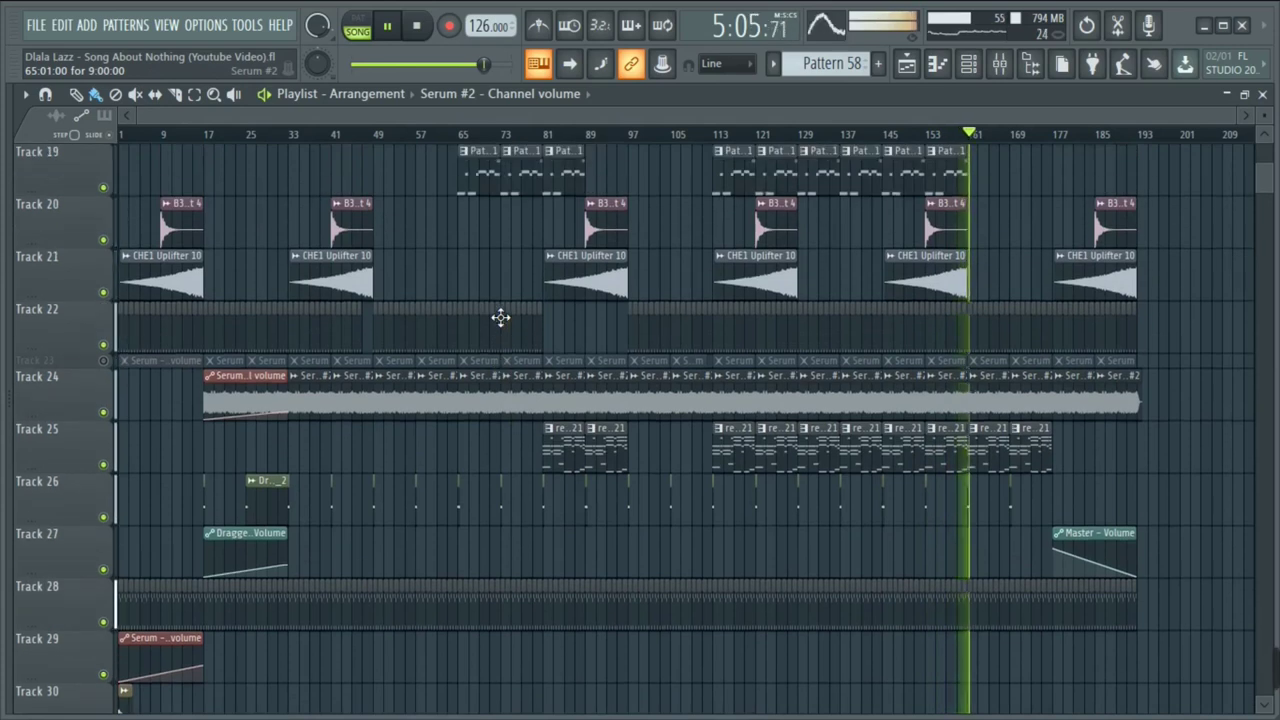
pyautogui.scroll(5, 500, 317)
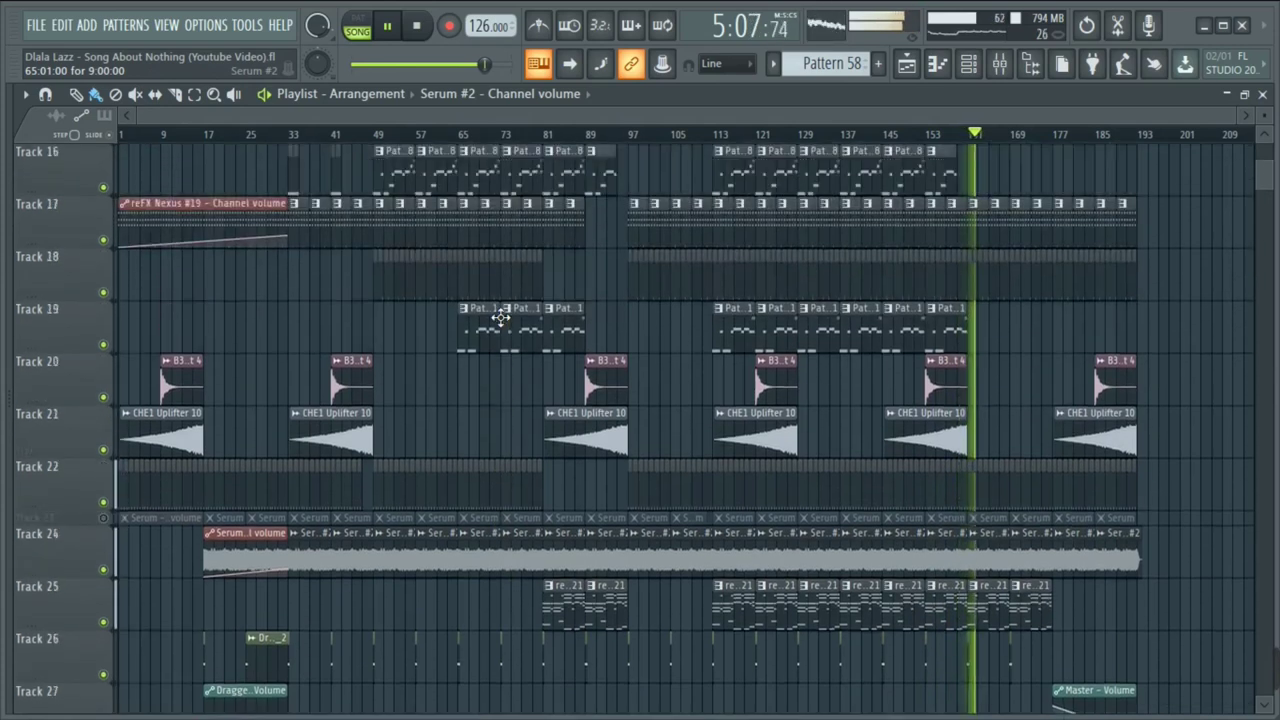
pyautogui.scroll(8, 500, 317)
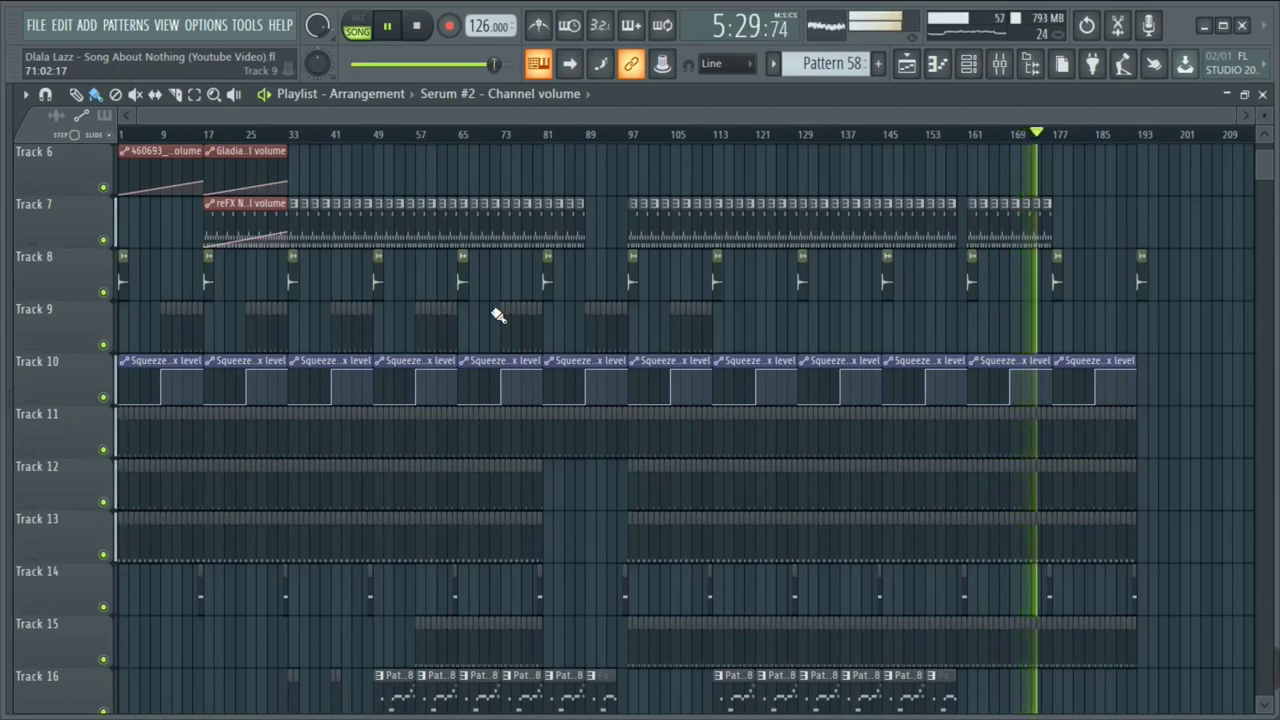
pyautogui.scroll(5, 497, 314)
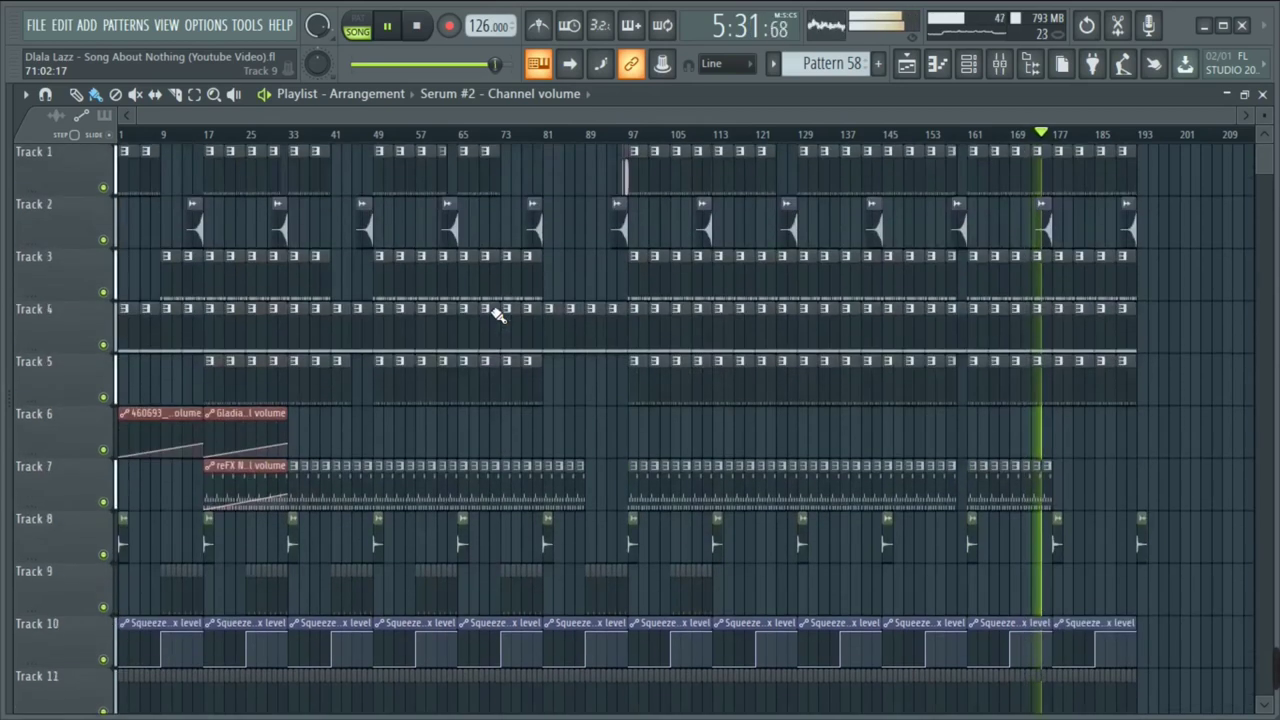
# Examine the whole playlist down to the GMS #6 LFO automation on Tracks 31 and 32, and back up to Track 11
pyautogui.scroll(-4, 497, 314)
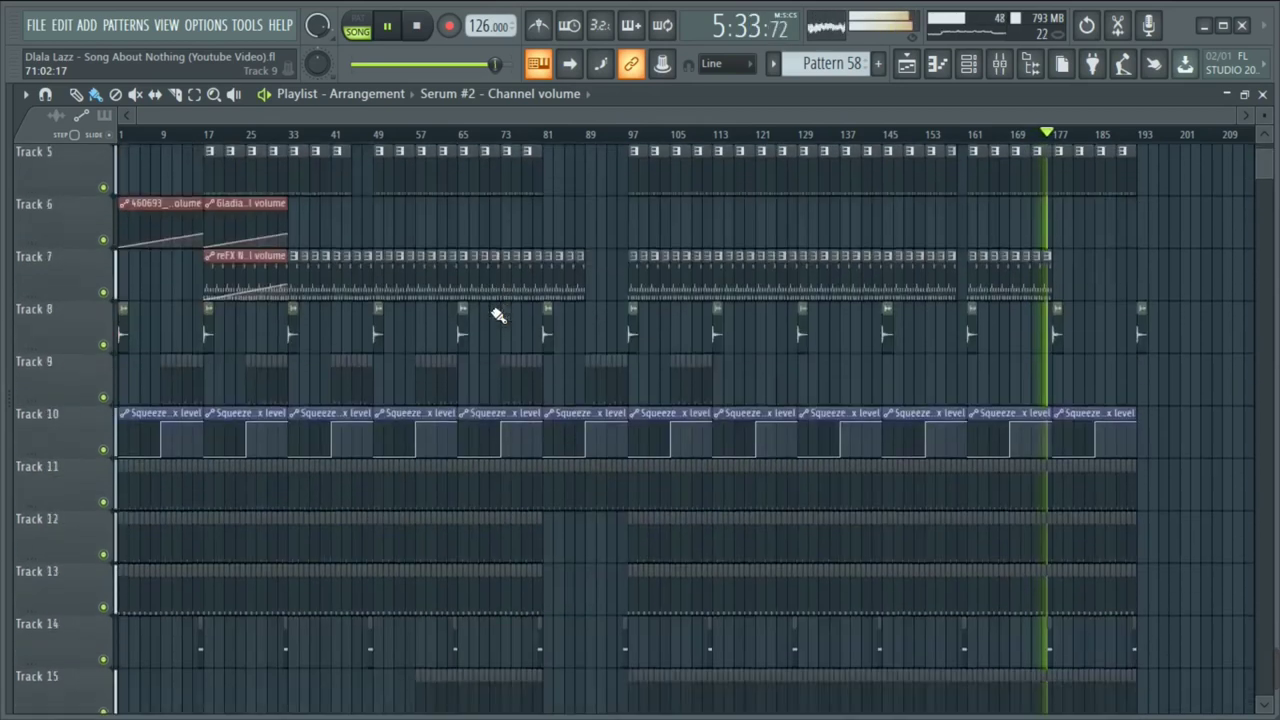
pyautogui.scroll(-3, 497, 314)
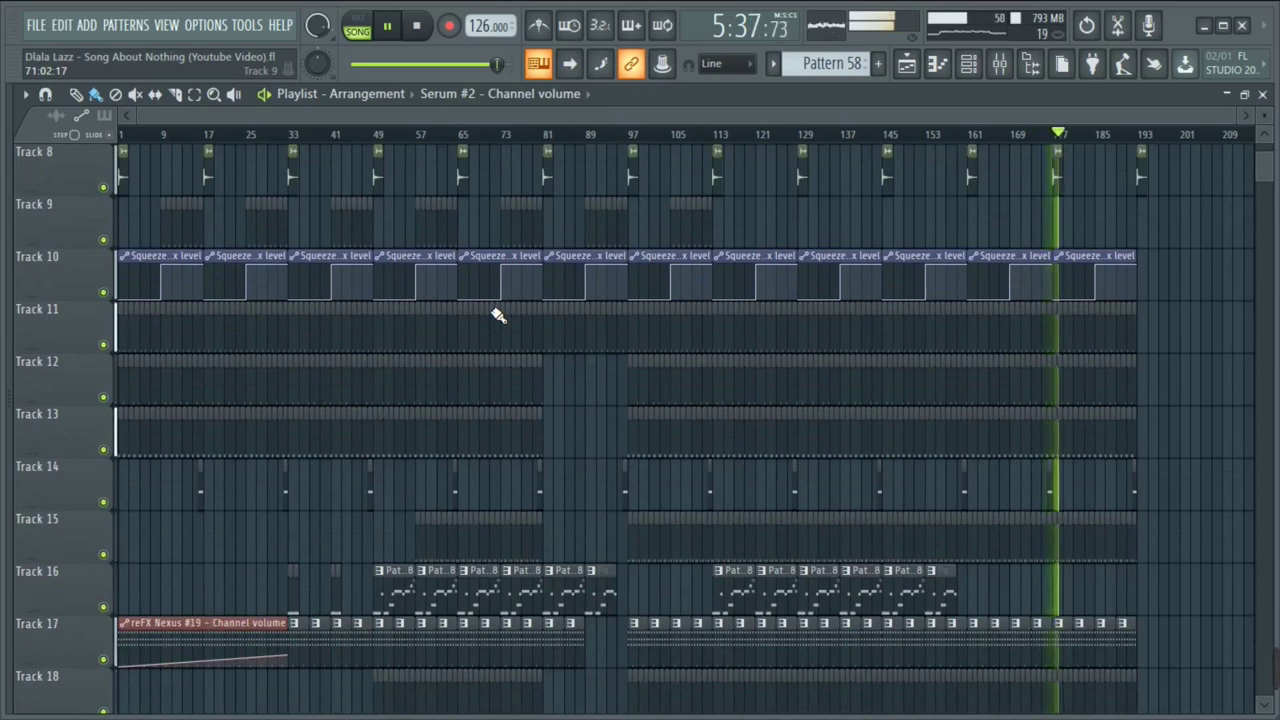
pyautogui.scroll(-4, 497, 314)
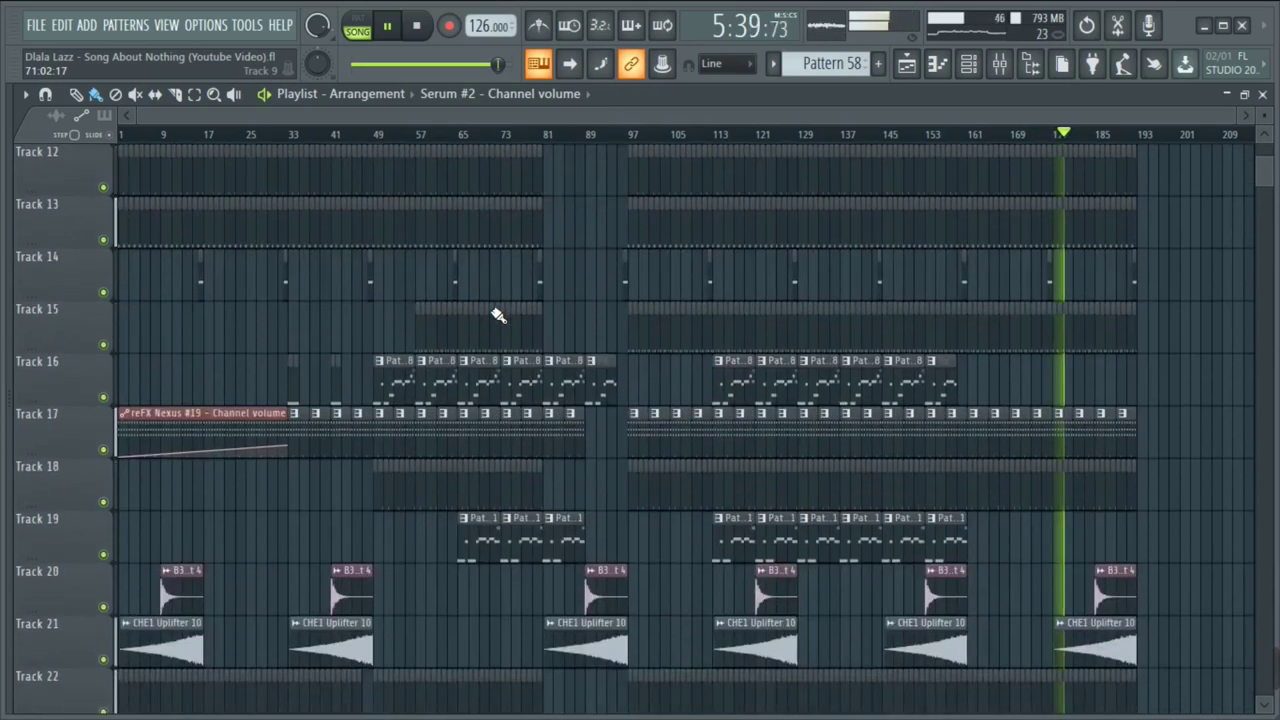
pyautogui.scroll(-9, 497, 314)
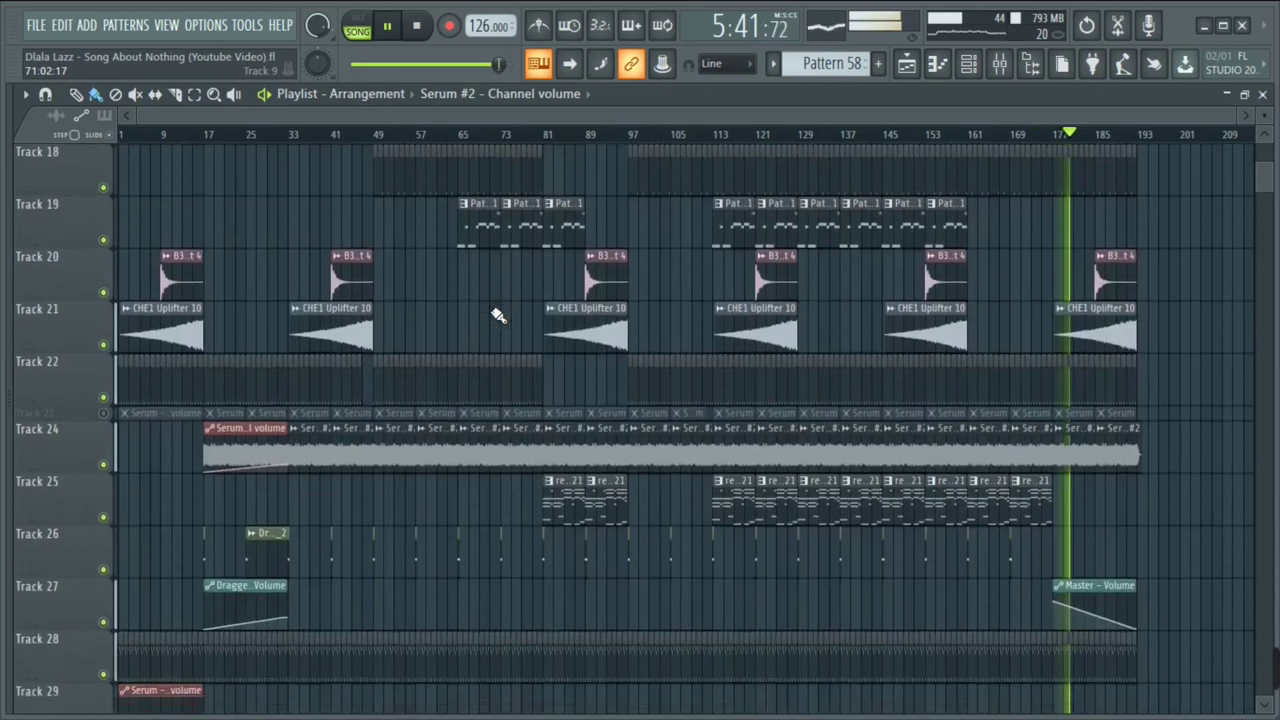
pyautogui.scroll(-1, 497, 314)
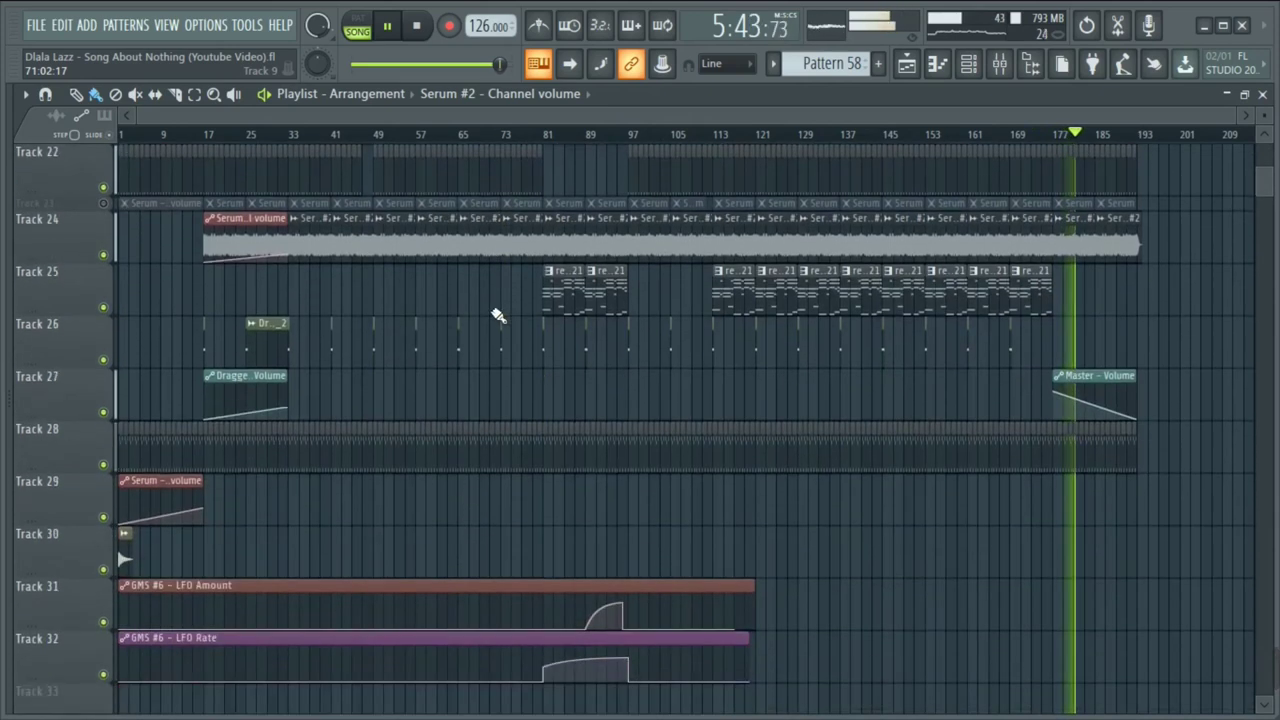
pyautogui.scroll(-1, 497, 314)
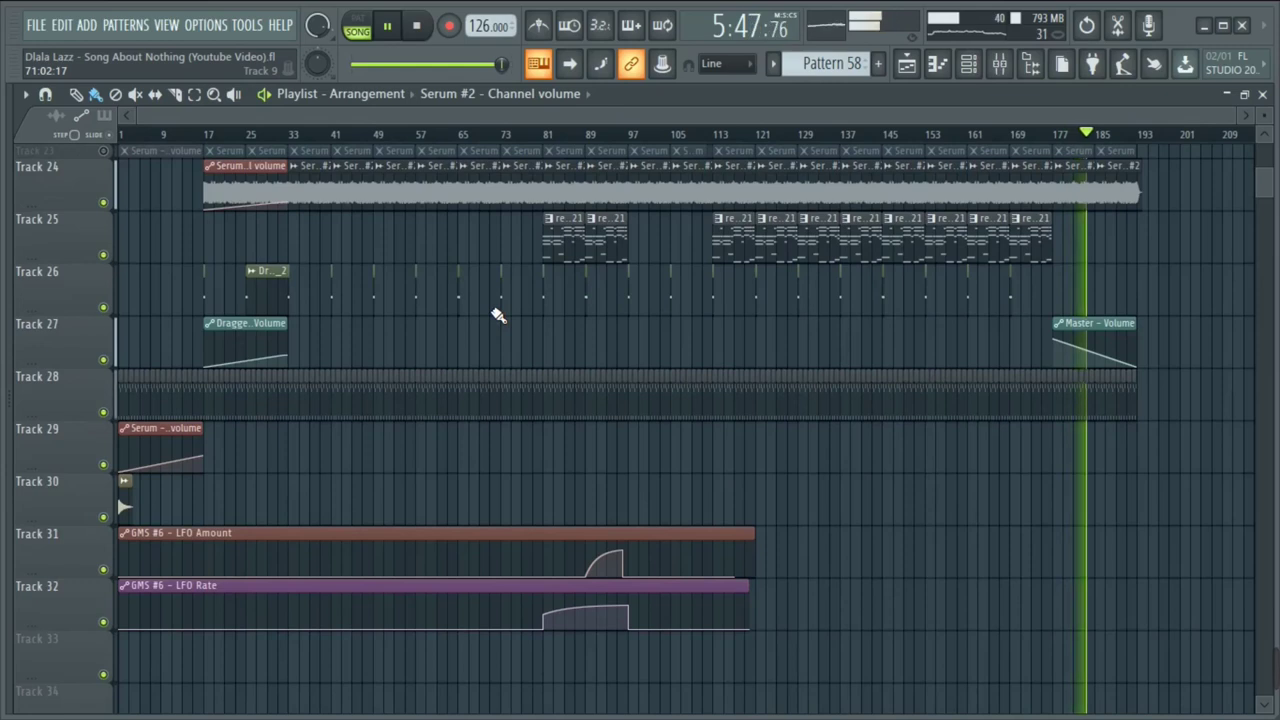
pyautogui.scroll(1, 497, 314)
pyautogui.scroll(2, 497, 314)
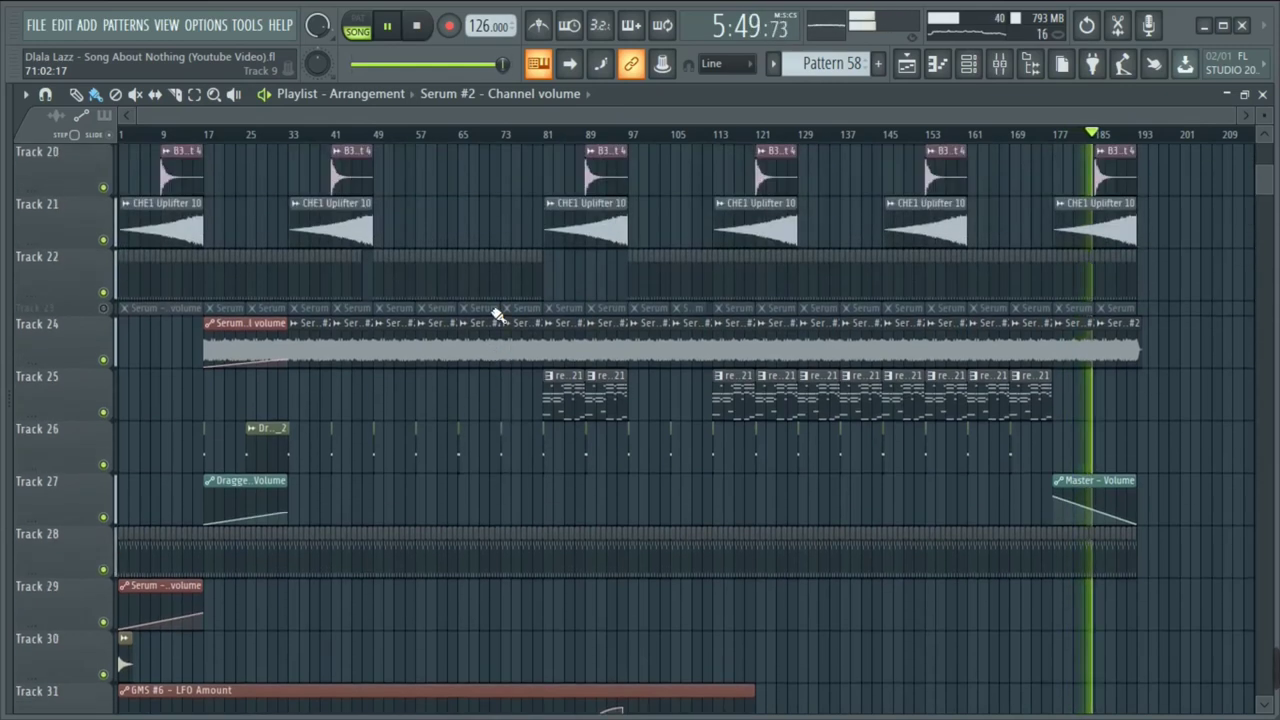
pyautogui.scroll(2, 497, 314)
pyautogui.scroll(4, 497, 314)
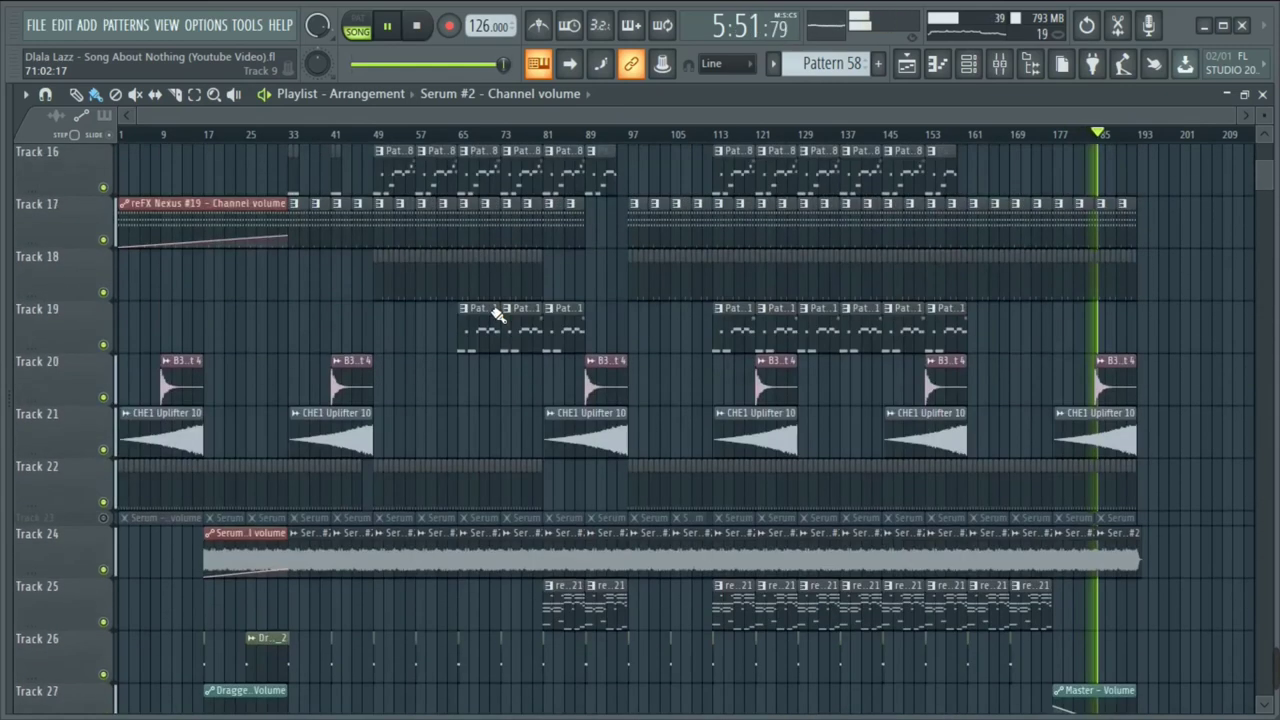
pyautogui.scroll(7, 497, 314)
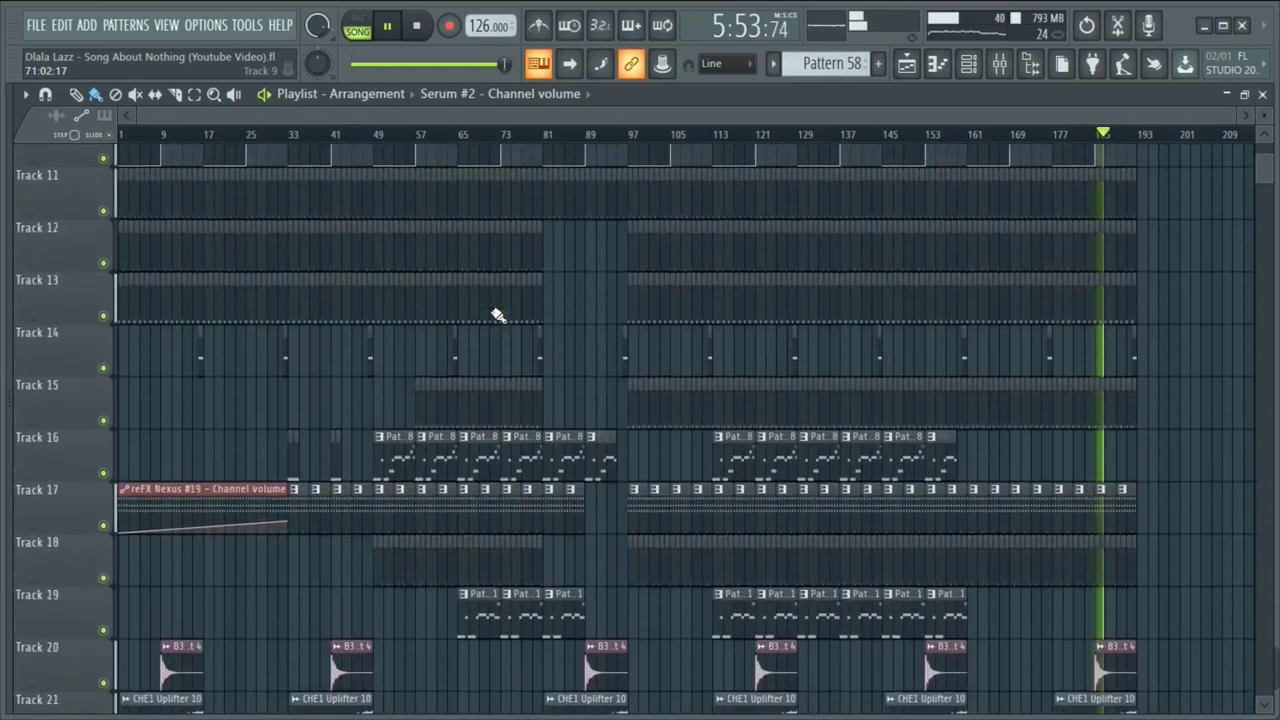
# Solo Track 1 in the playlist and restart song playback from the beginning
pyautogui.scroll(6, 497, 314)
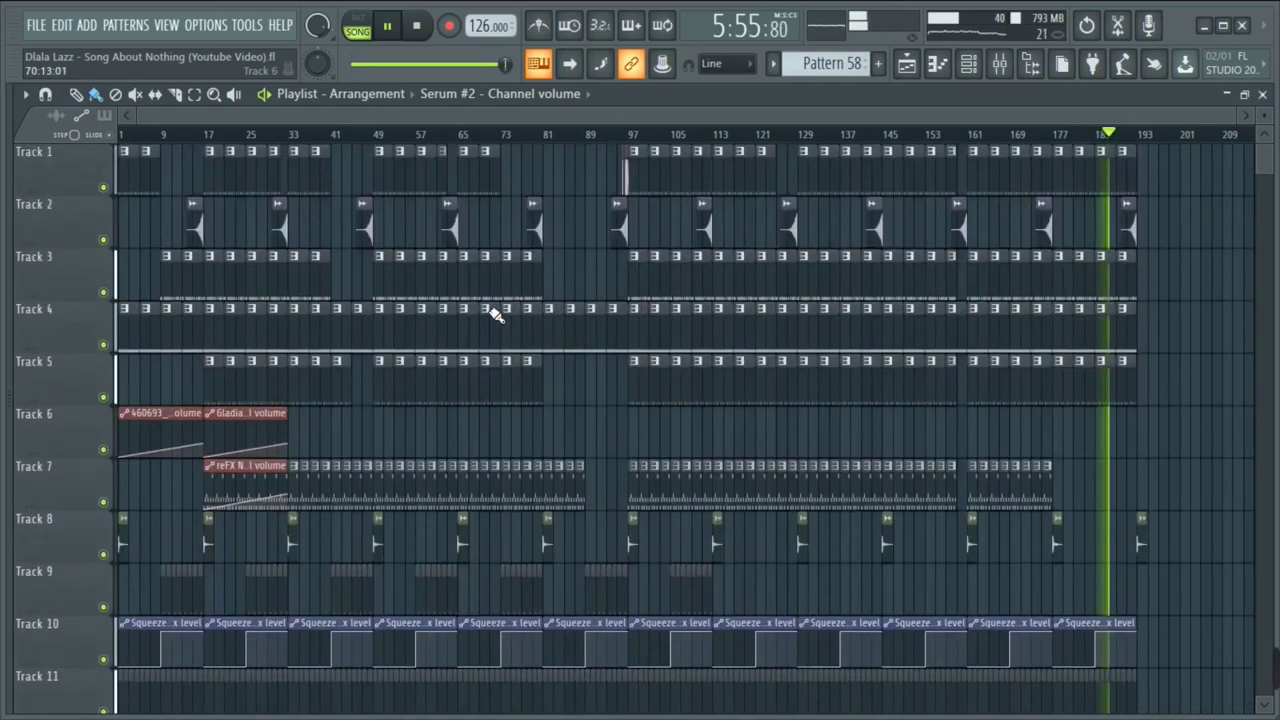
pyautogui.rightClick(104, 189)
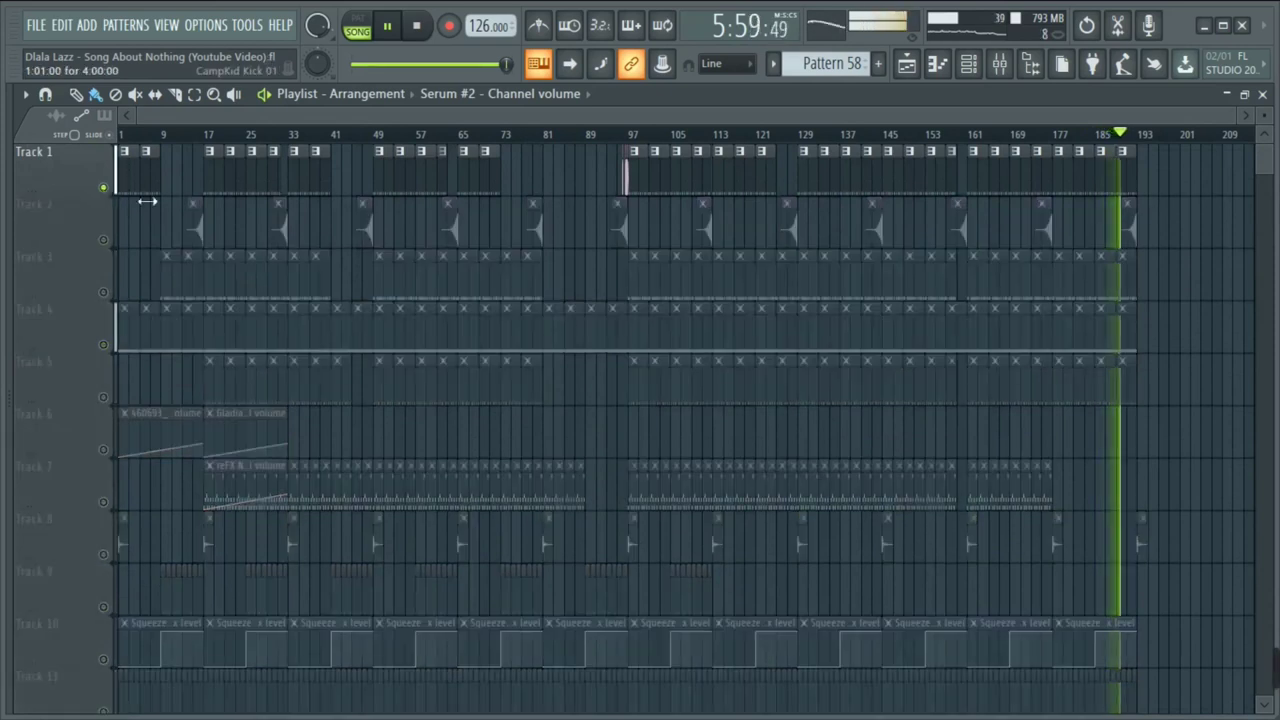
pyautogui.press('space')
pyautogui.press('space')
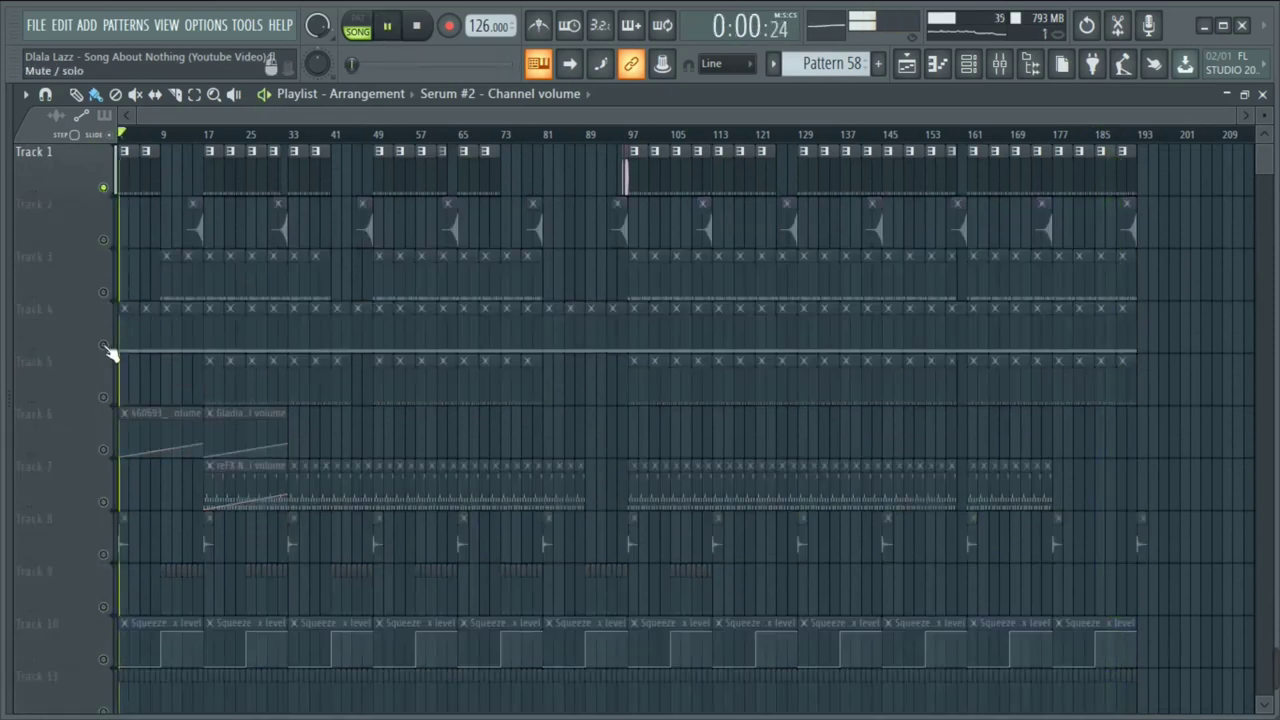
# Unmute Track 4 and inspect its reFX Nexus pattern and the instrument settings of the reFX Nexus channel
pyautogui.click(104, 346)
pyautogui.doubleClick(131, 341)
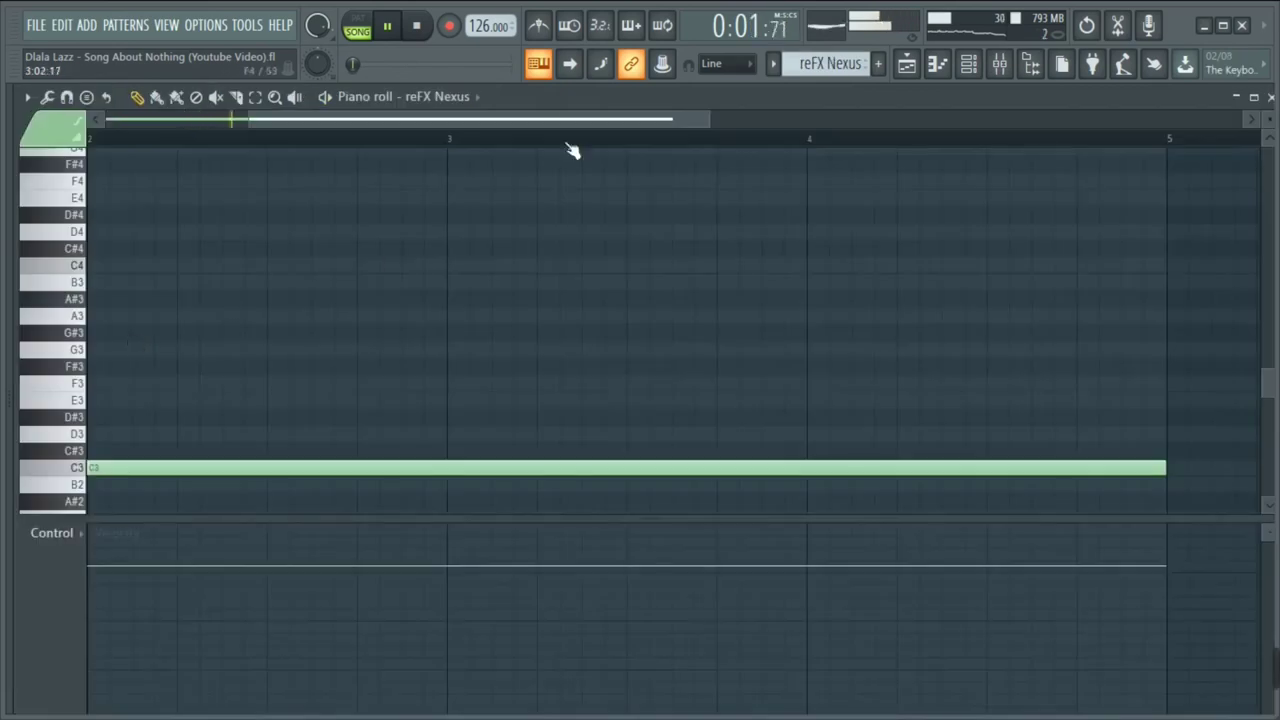
pyautogui.click(968, 64)
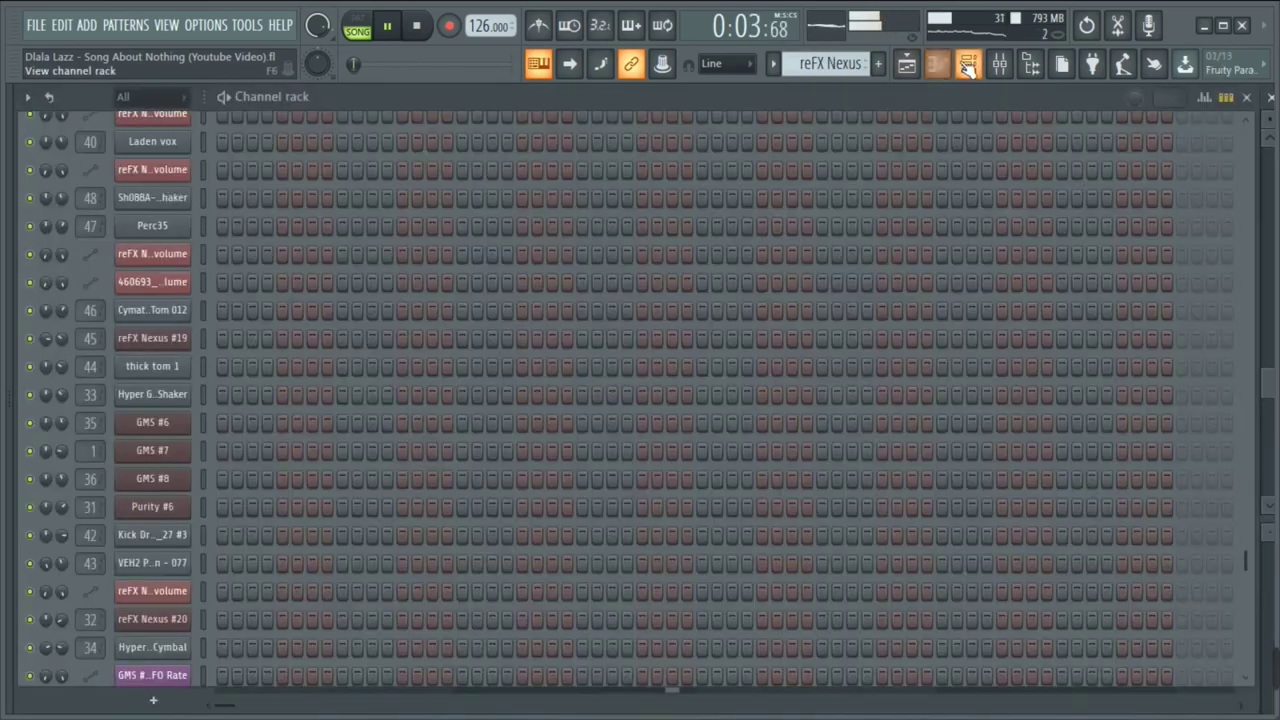
pyautogui.scroll(15, 422, 300)
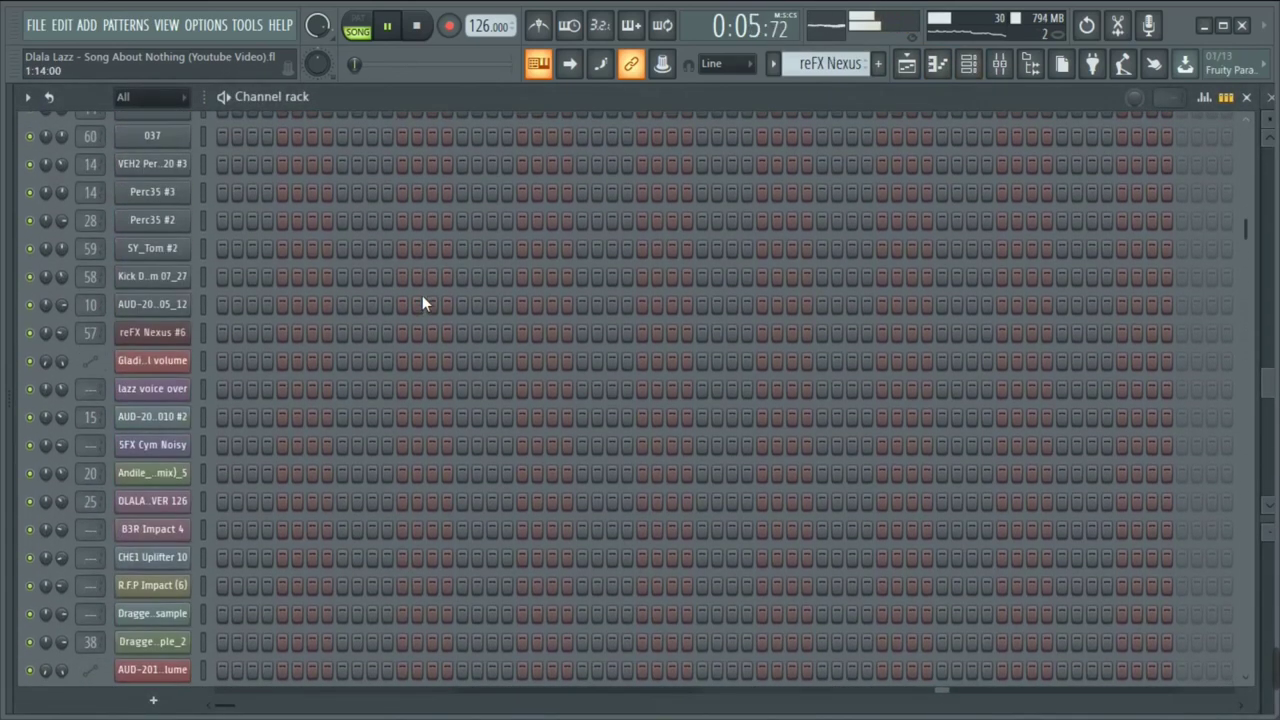
pyautogui.scroll(8, 422, 300)
pyautogui.click(180, 228)
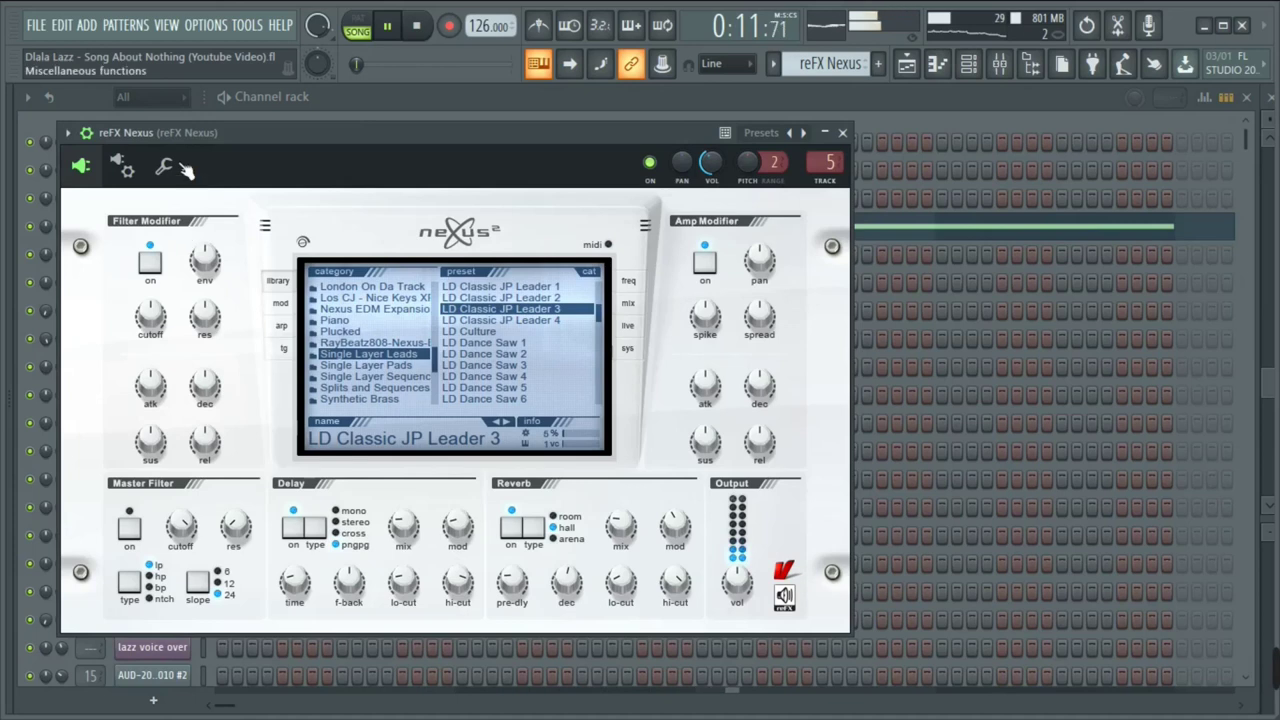
pyautogui.click(514, 107)
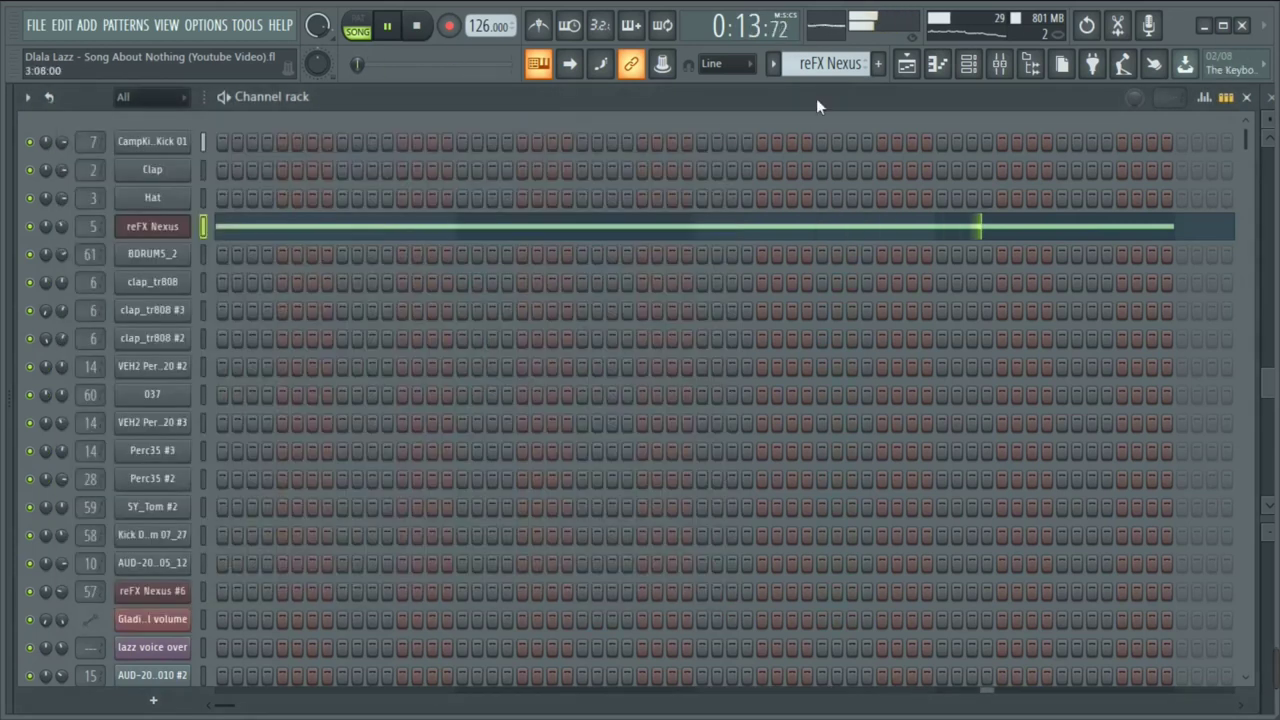
# Switch to the CampKid Kick 01 pattern and inspect its steps and the kick's sampler settings
pyautogui.scroll(-1, 829, 68)
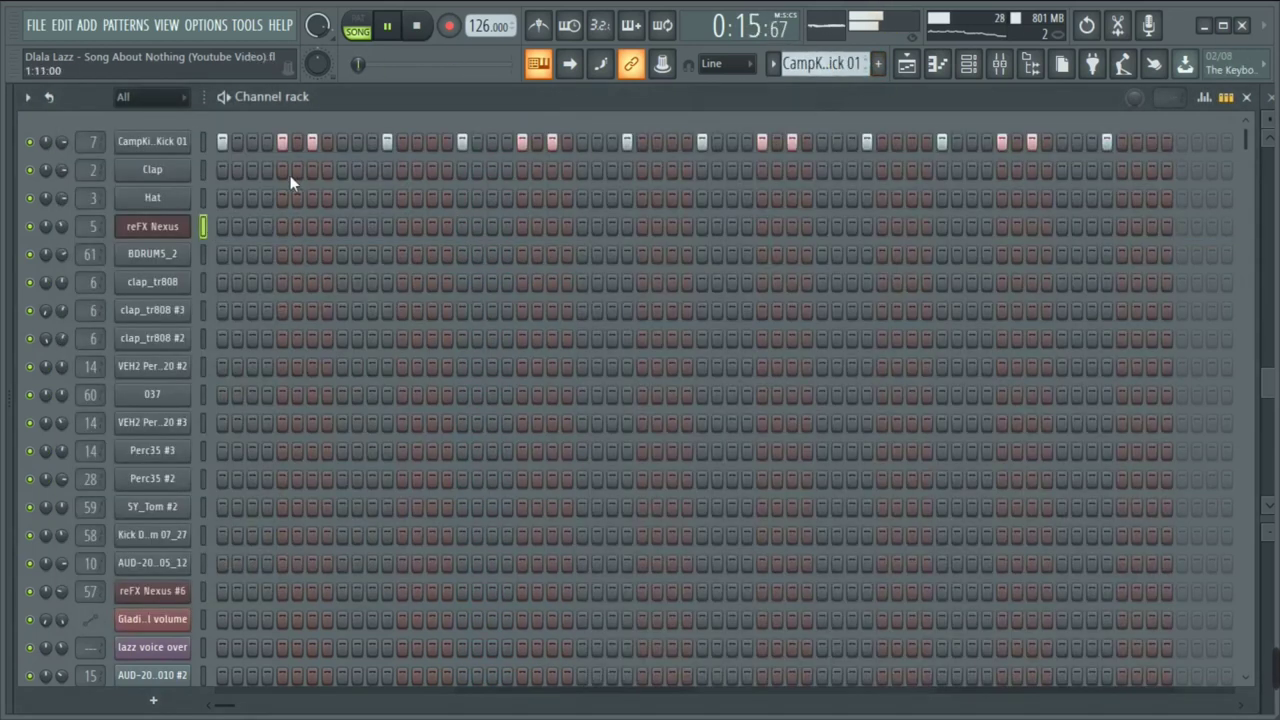
pyautogui.rightClick(158, 142)
pyautogui.click(158, 142)
pyautogui.click(163, 146)
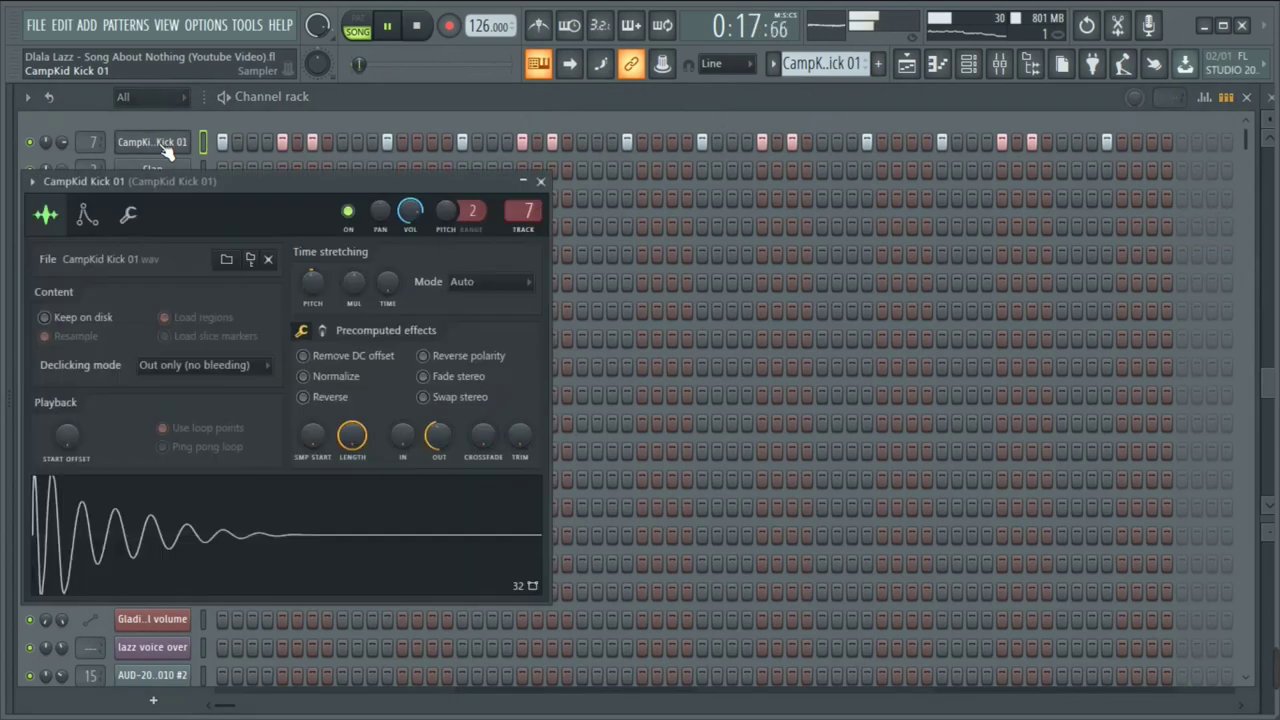
pyautogui.press('Escape')
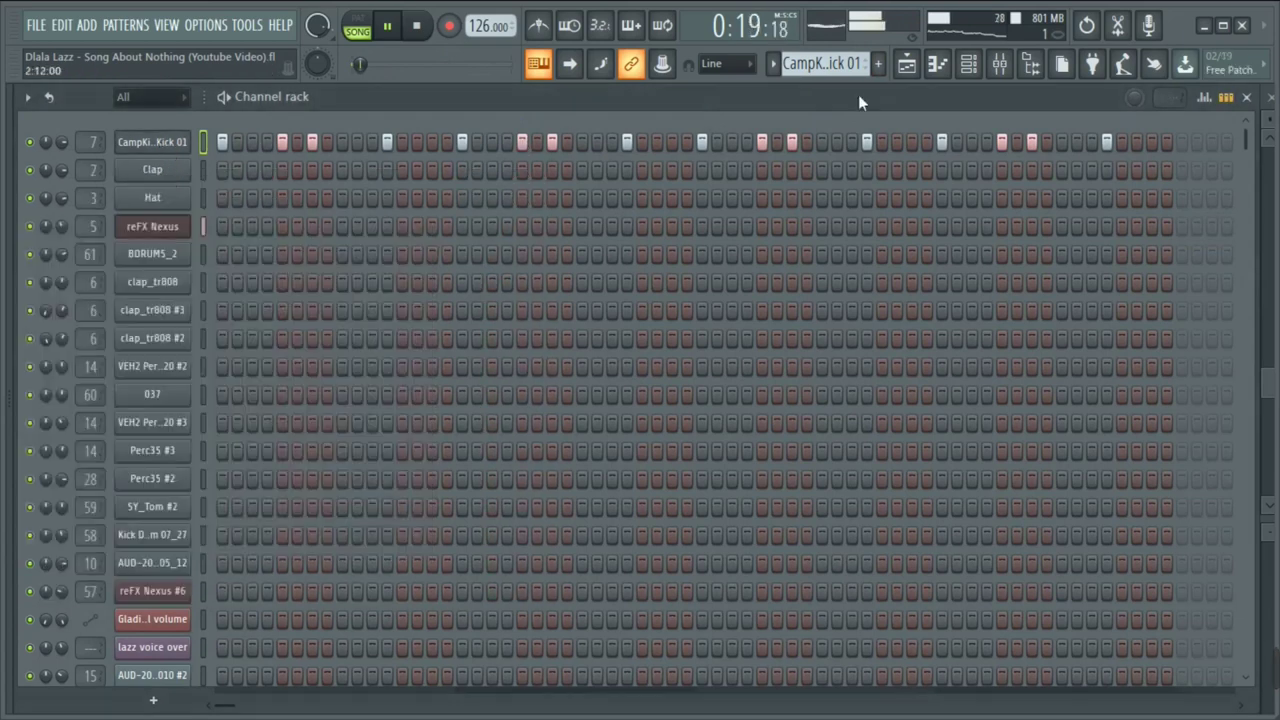
# Return to the playlist and unmute Tracks 2 and 3
pyautogui.click(906, 63)
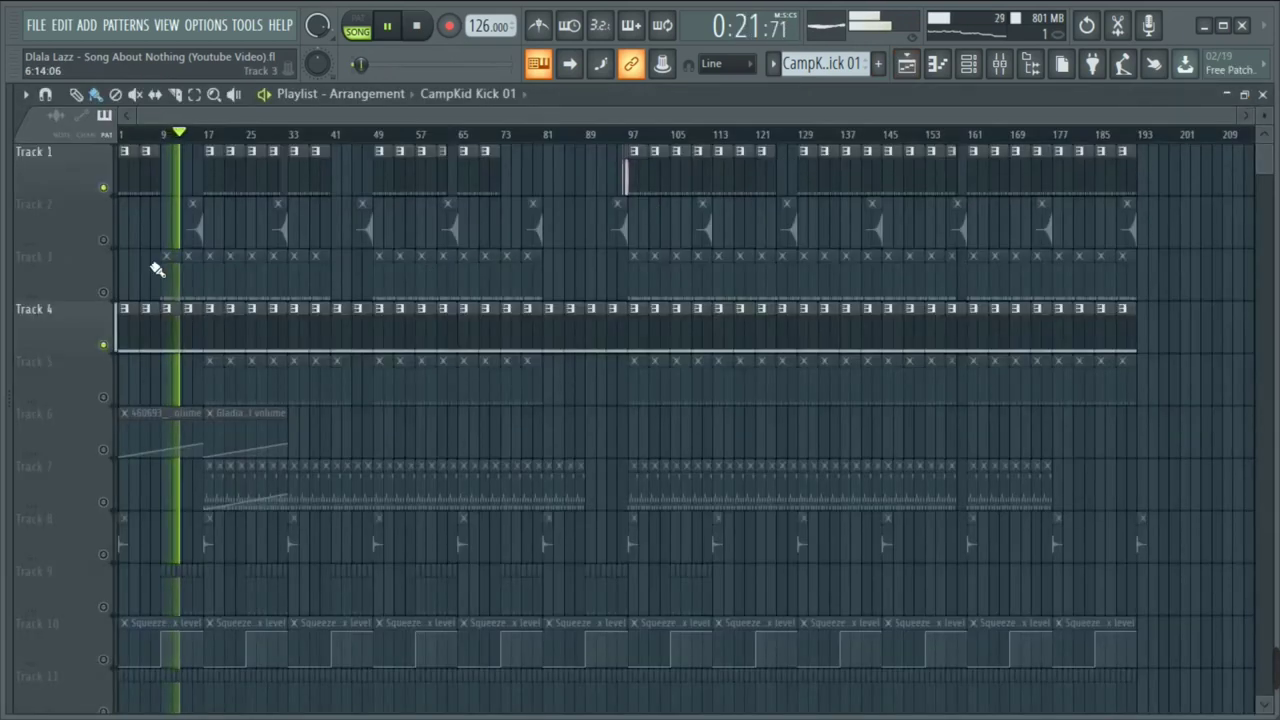
pyautogui.click(104, 240)
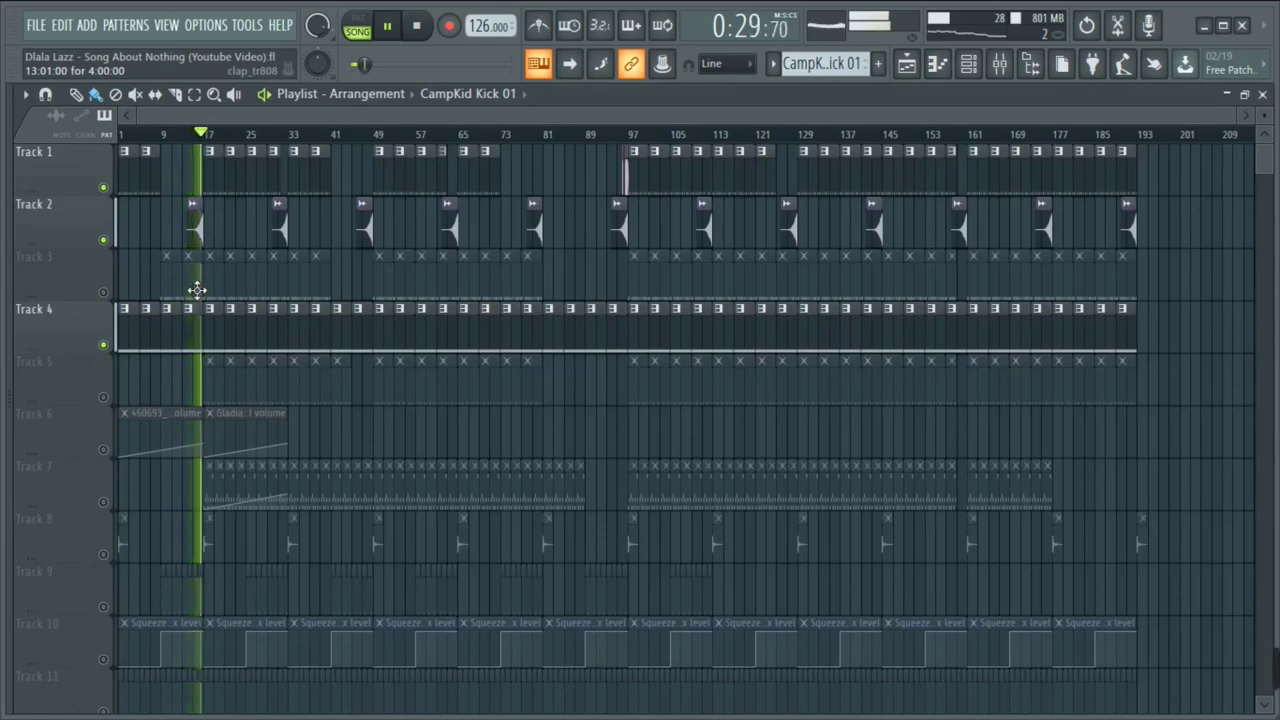
pyautogui.click(103, 292)
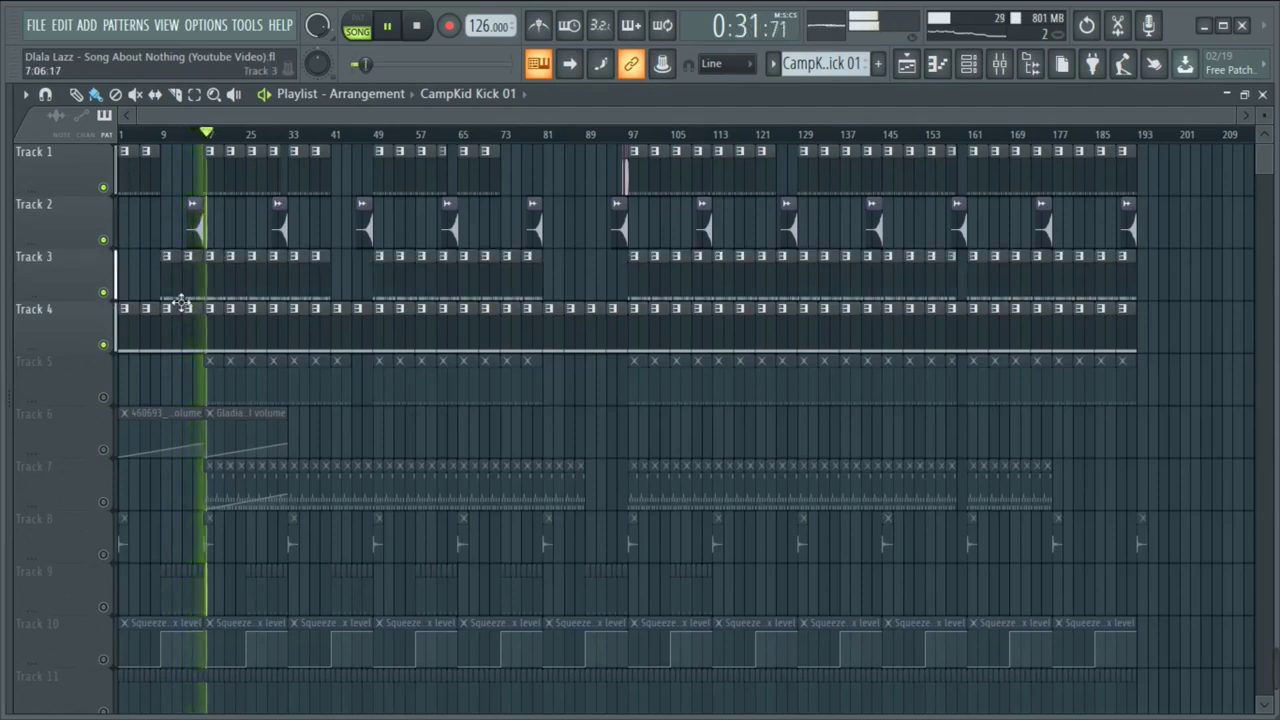
# Inspect the clap_tr808 pattern on Track 3 and its sampler settings, and toggle the clap channel's Cut itself option
pyautogui.doubleClick(183, 280)
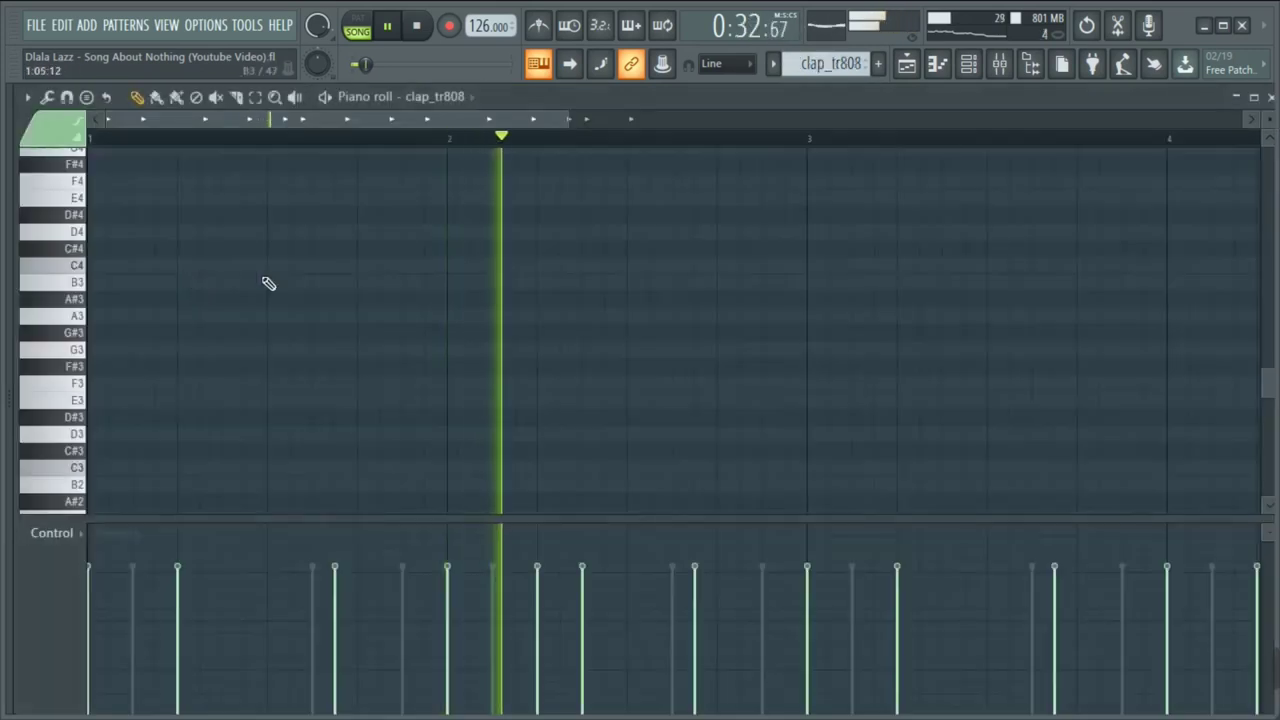
pyautogui.click(969, 66)
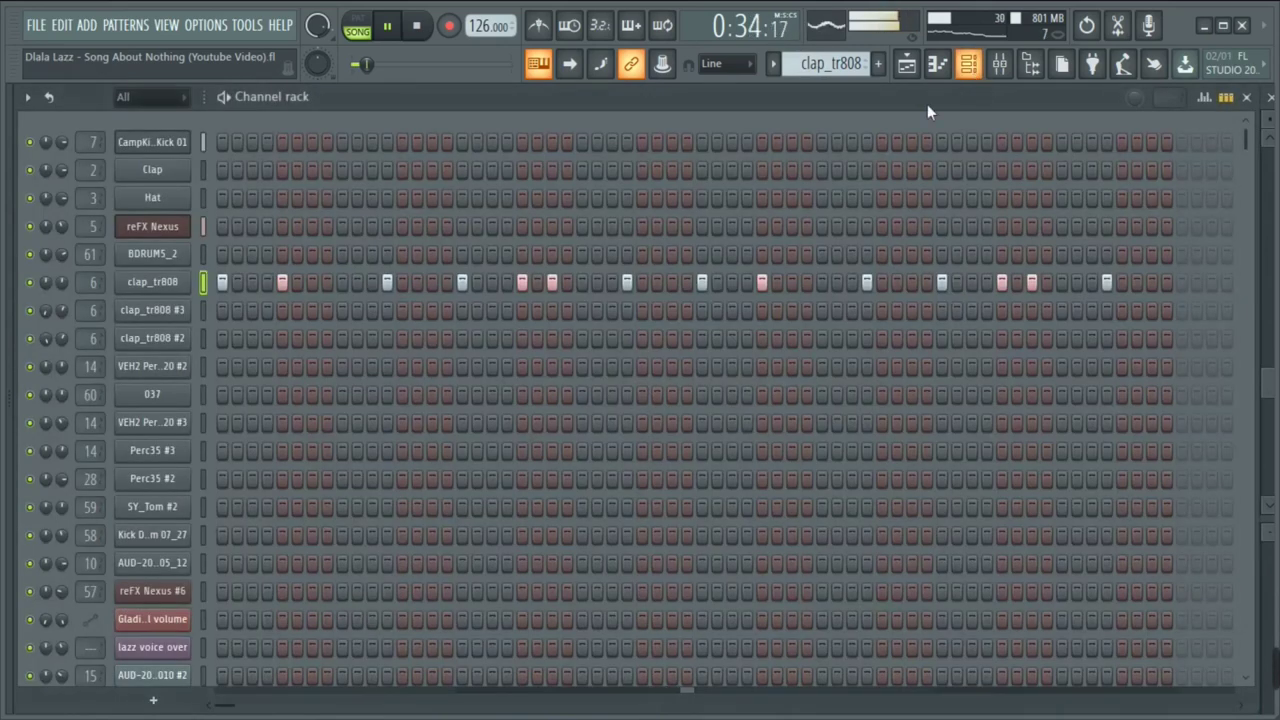
pyautogui.click(143, 288)
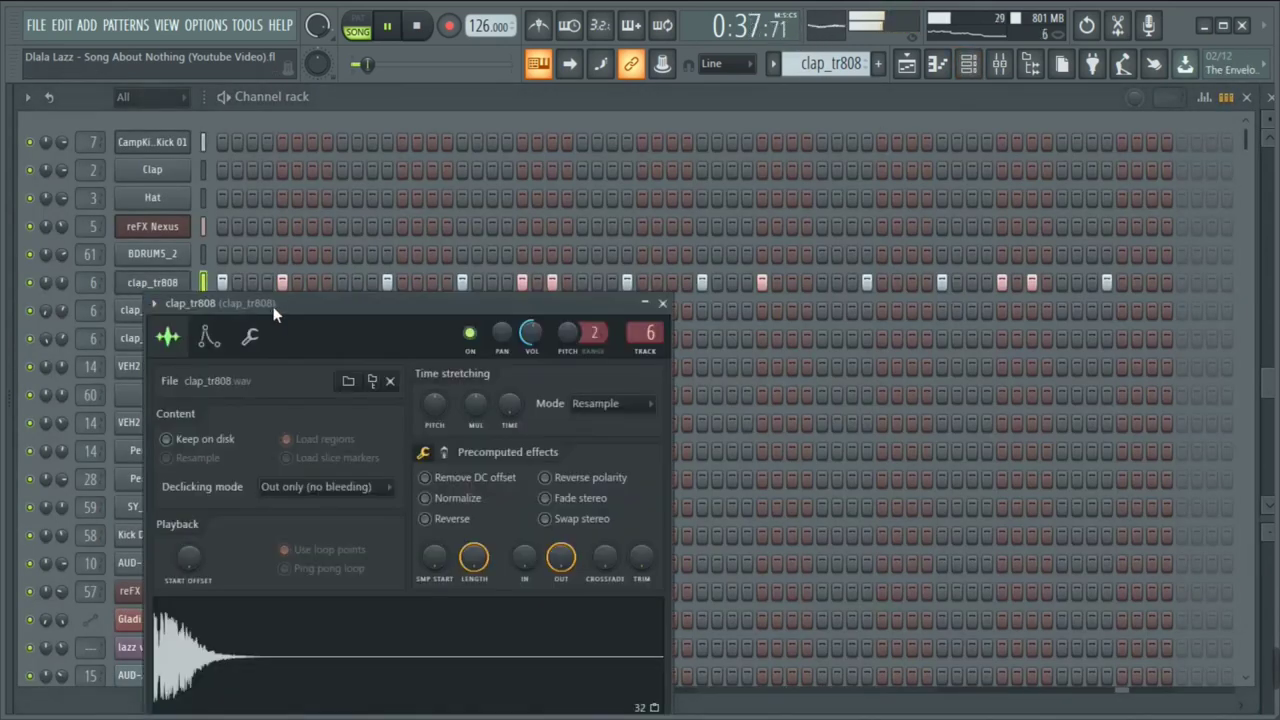
pyautogui.moveTo(168, 302); pyautogui.dragTo(313, 210)
pyautogui.rightClick(150, 281)
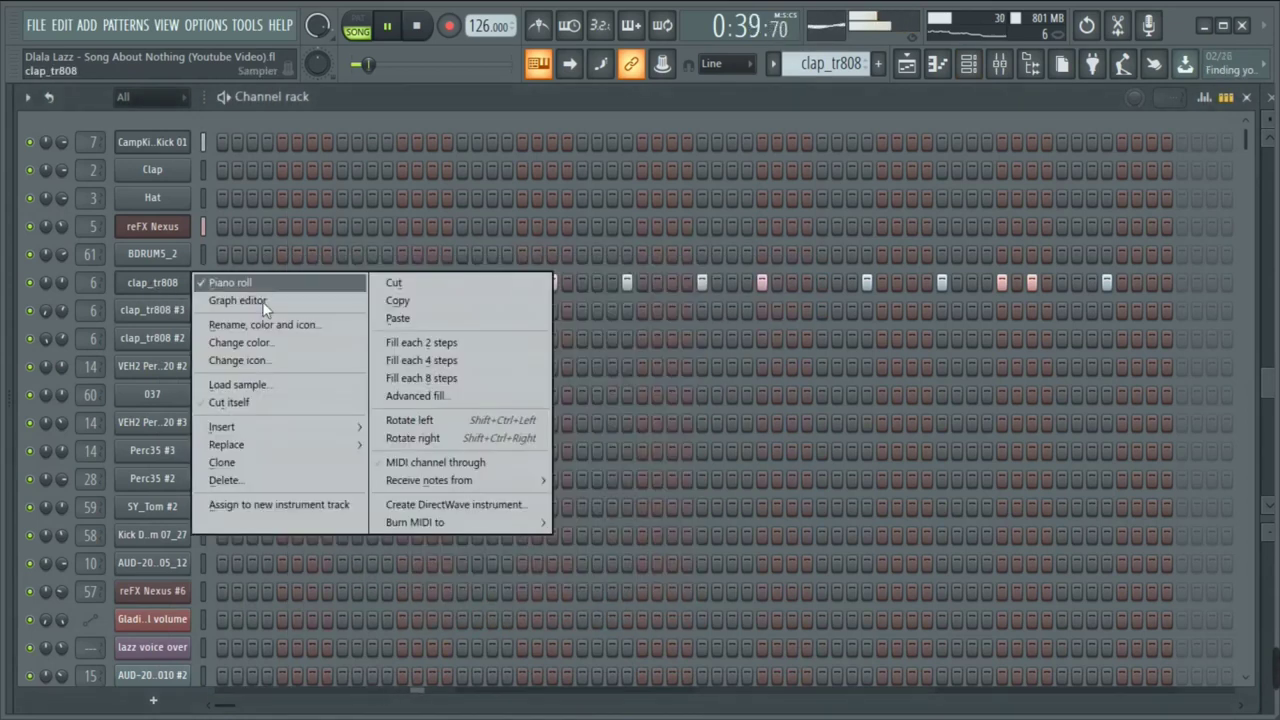
pyautogui.click(232, 401)
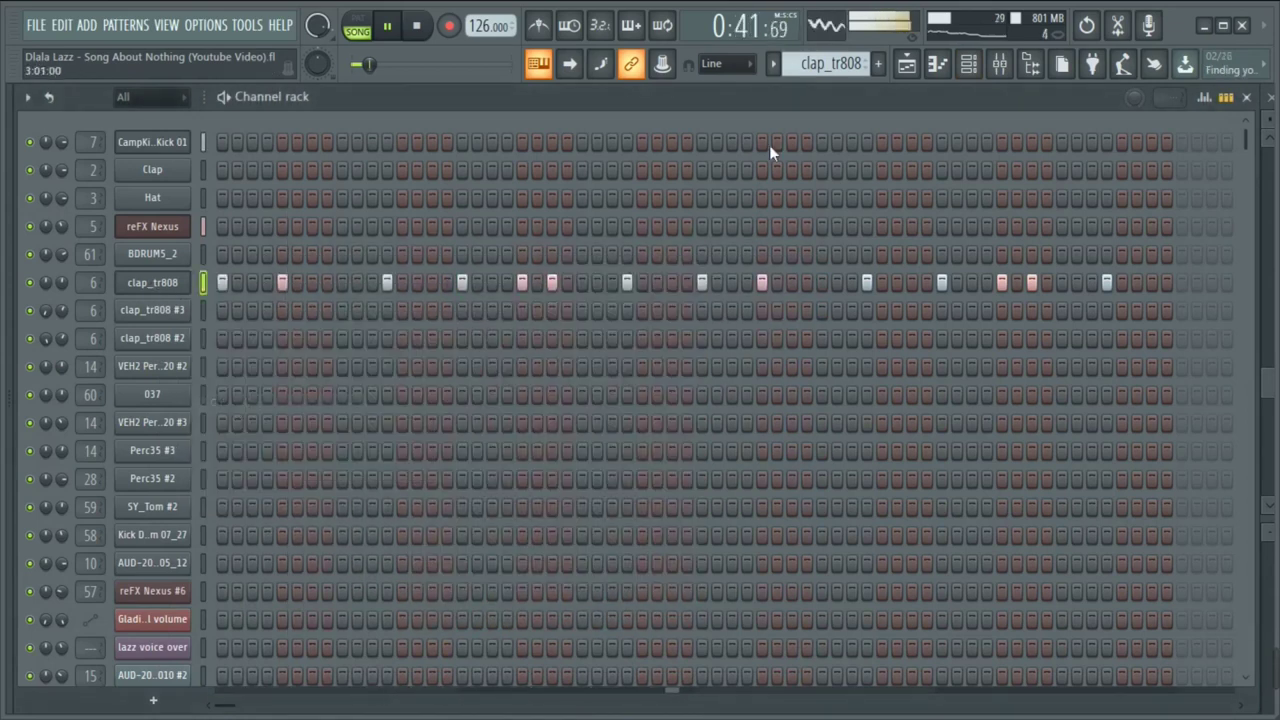
# Loop the playlist from bar 17 to about bar 29 and check the clap steps in the channel rack
pyautogui.click(906, 63)
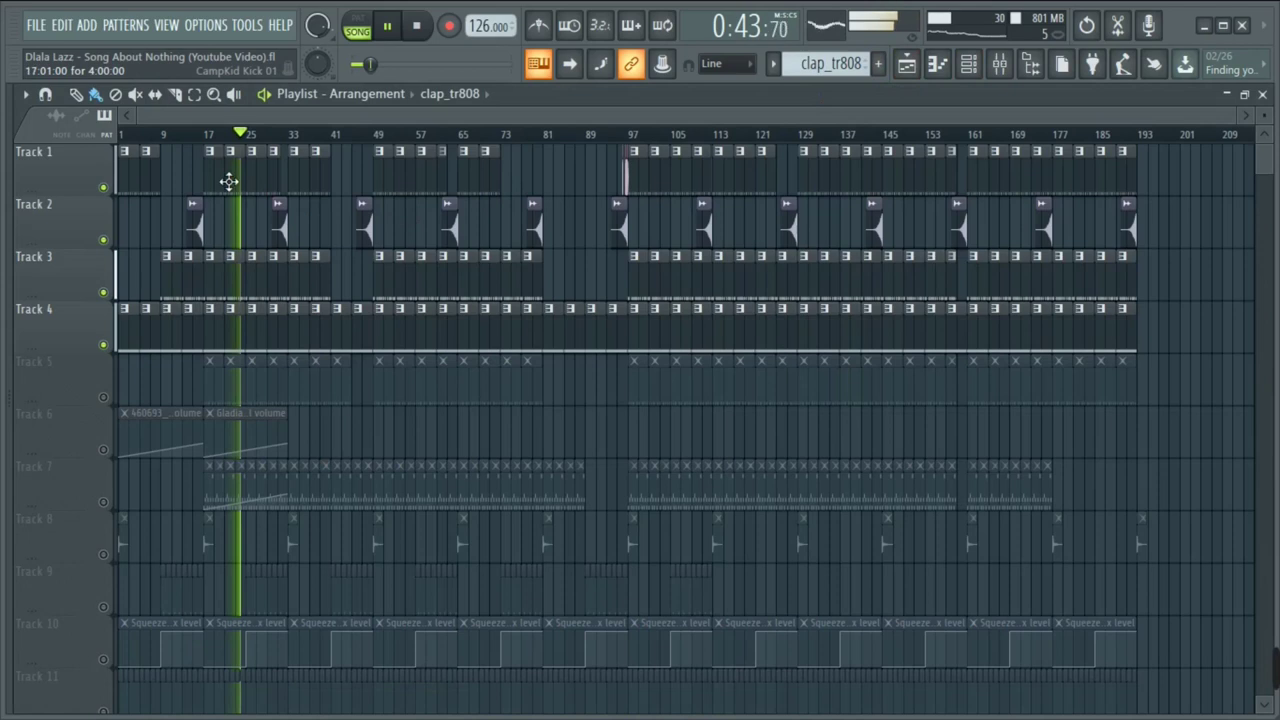
pyautogui.moveTo(208, 138); pyautogui.dragTo(268, 168)
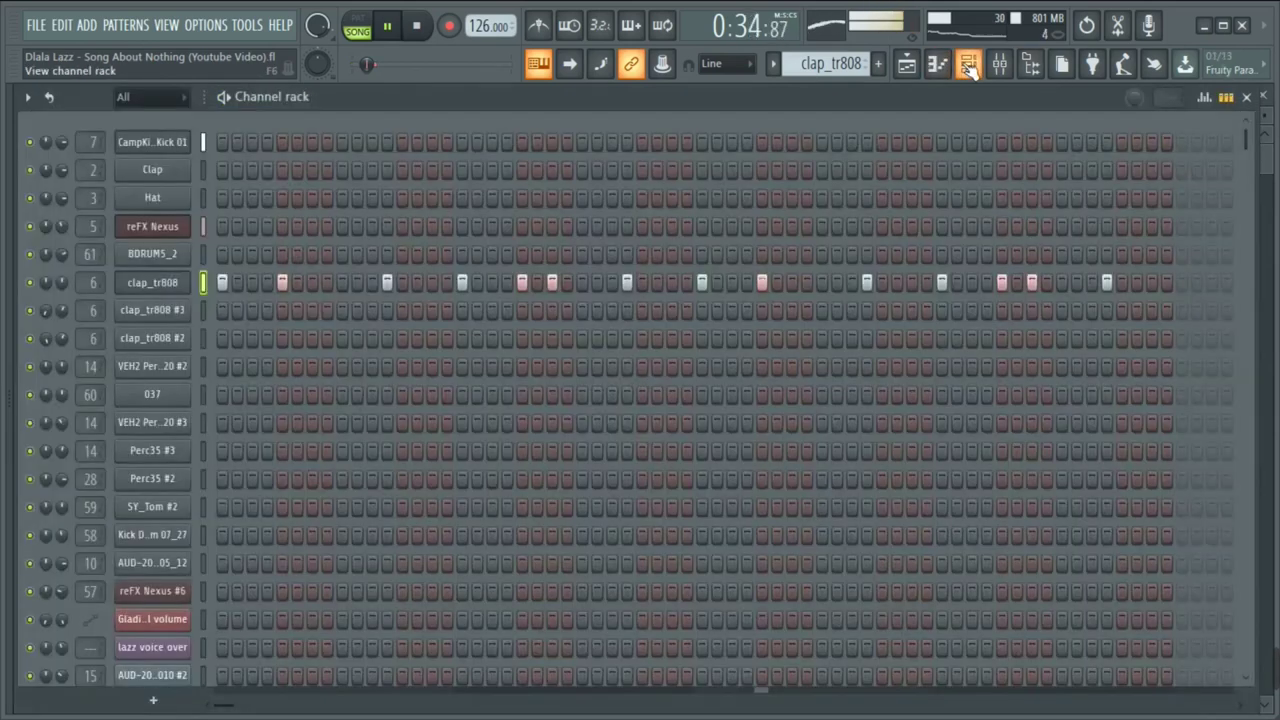
pyautogui.click(966, 64)
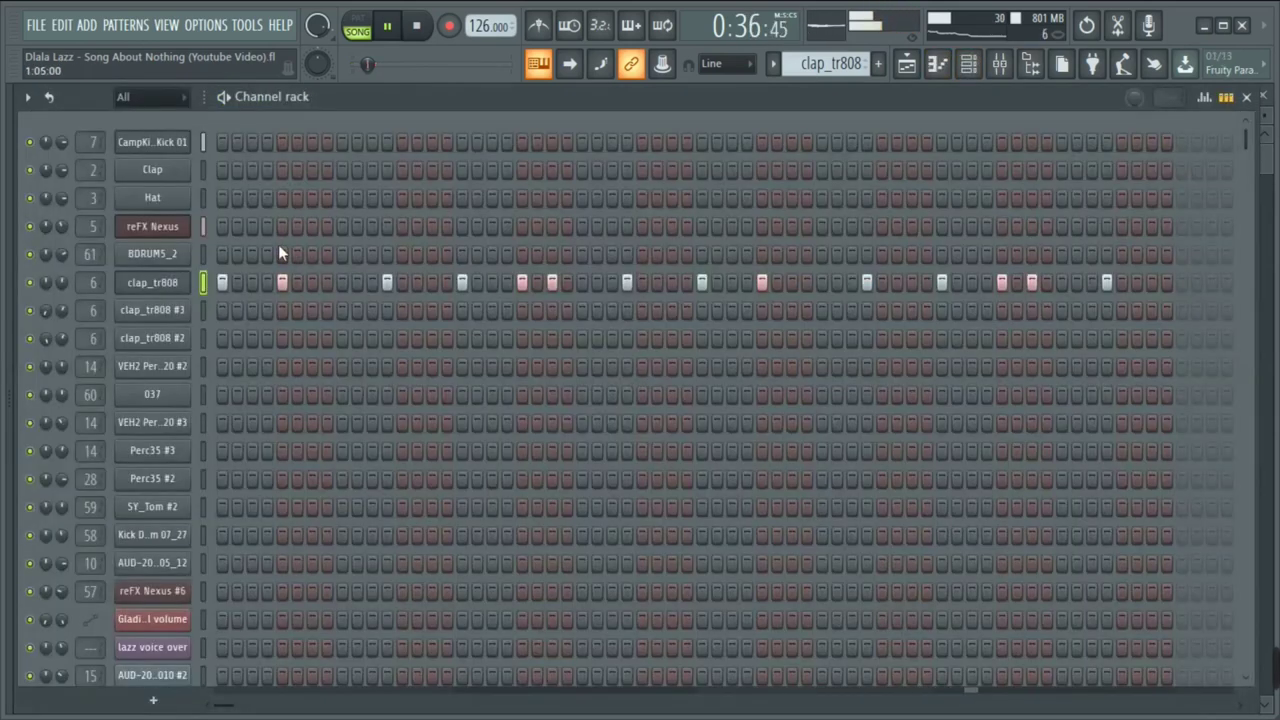
pyautogui.moveTo(67, 228)
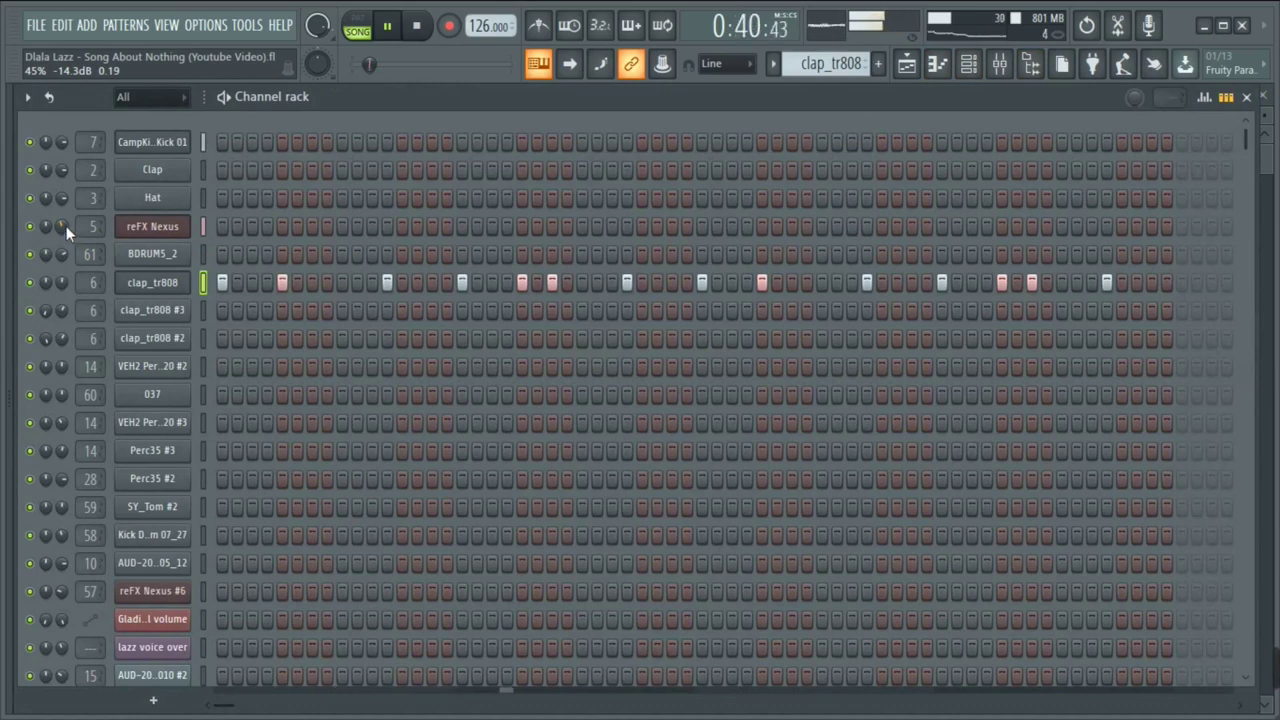
# Reopen the clap_tr808 pattern from Track 3 and examine which other percussion channels it triggers further down the channel rack
pyautogui.click(910, 63)
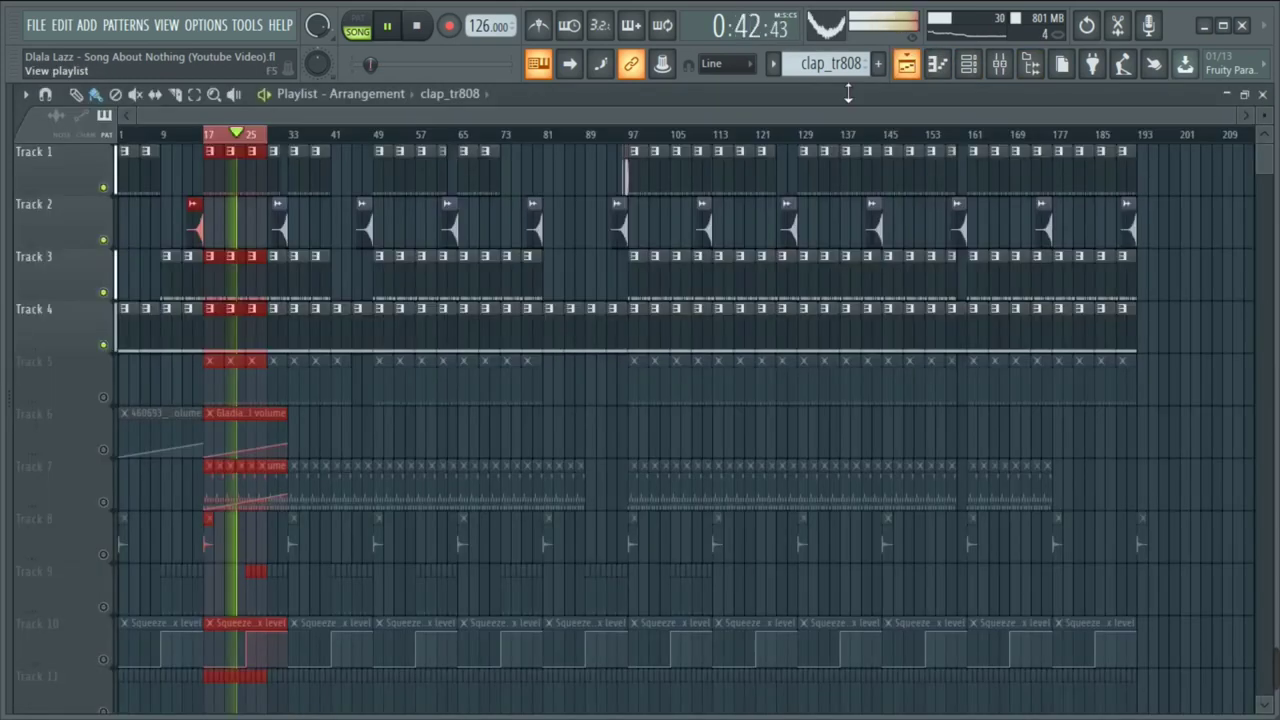
pyautogui.doubleClick(260, 296)
pyautogui.click(966, 67)
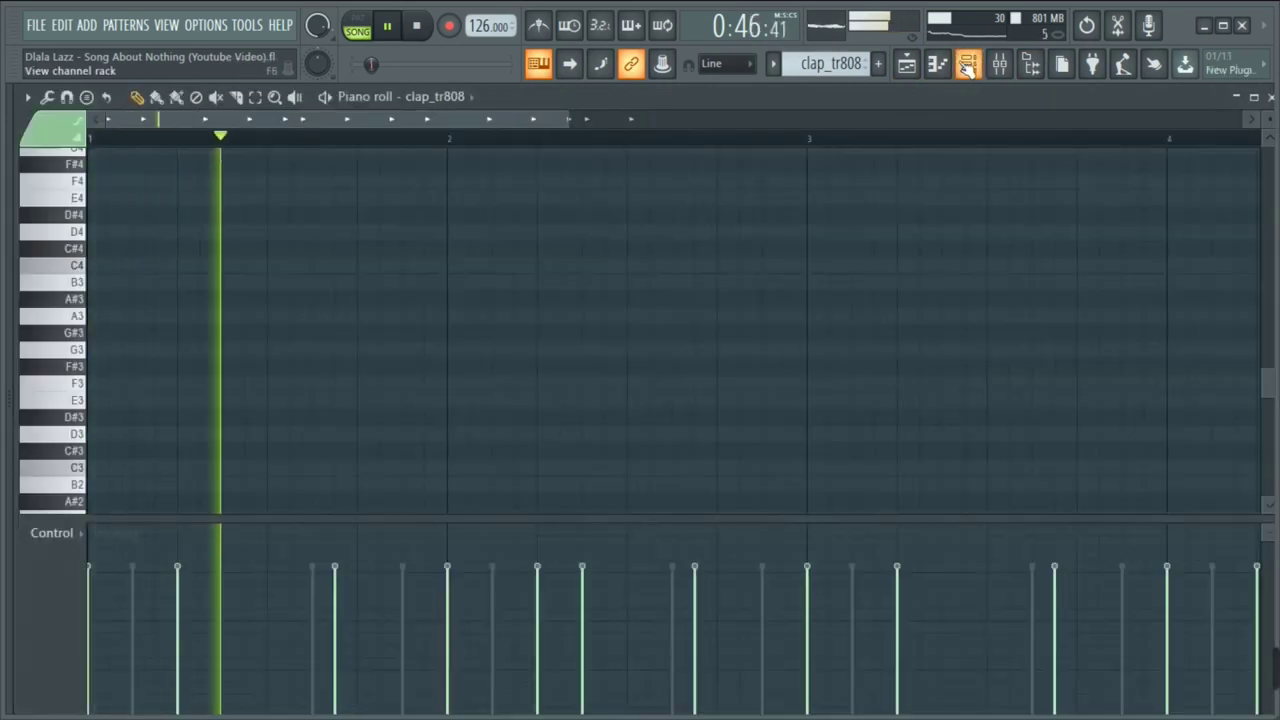
pyautogui.scroll(-10, 341, 347)
pyautogui.scroll(-15, 341, 347)
pyautogui.scroll(-3, 341, 347)
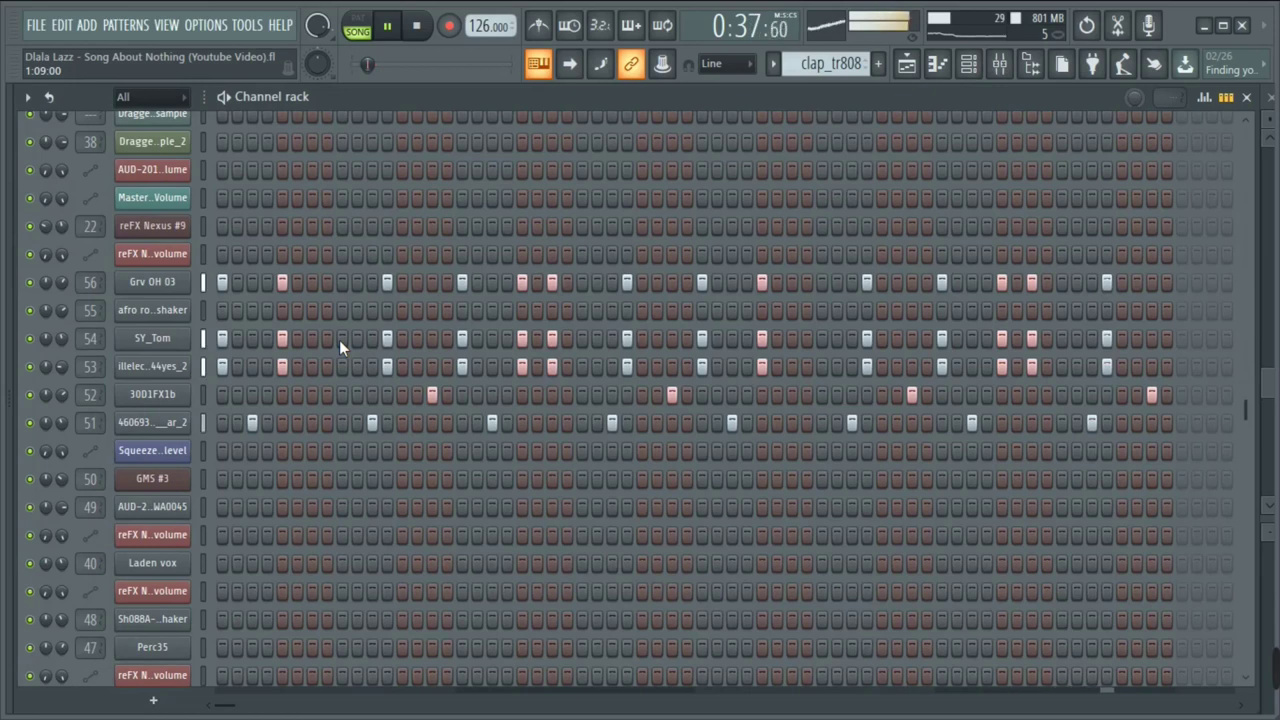
# Inspect the sampler settings of the 460693_SOUNDDOGS__ar_2 channel, close them and return to the first channels of the rack
pyautogui.click(170, 422)
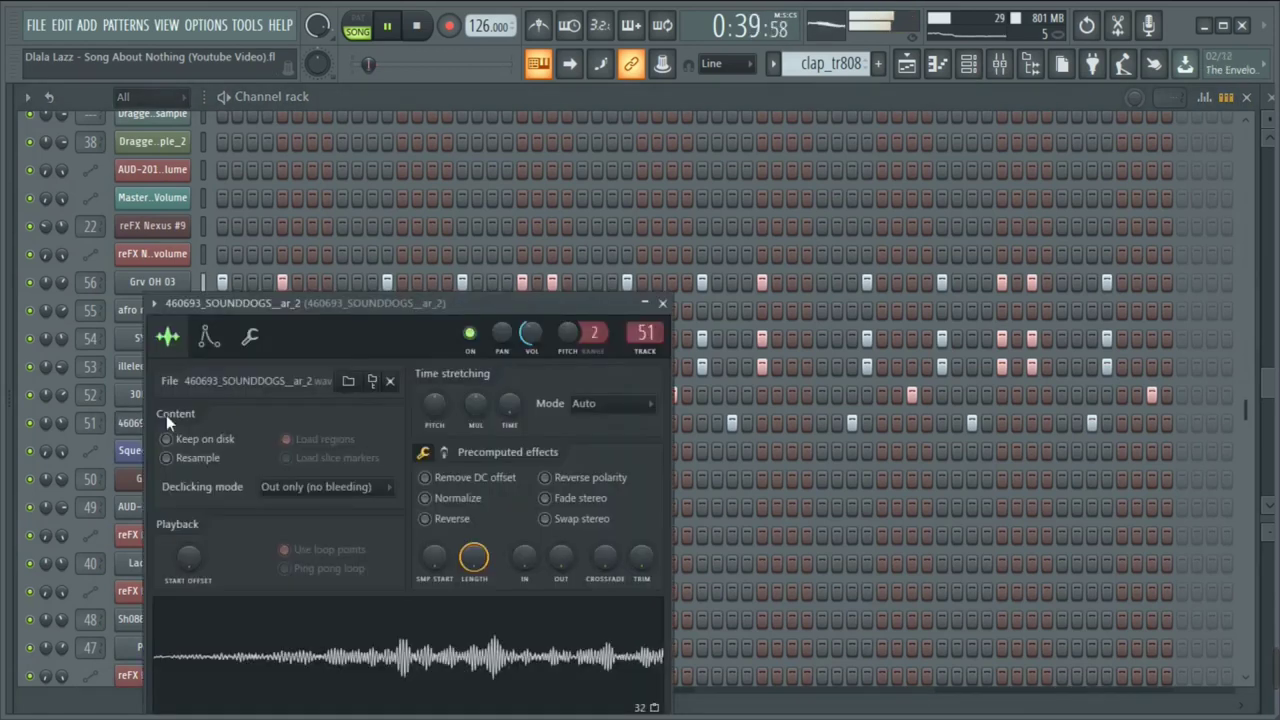
pyautogui.moveTo(353, 308); pyautogui.dragTo(548, 229)
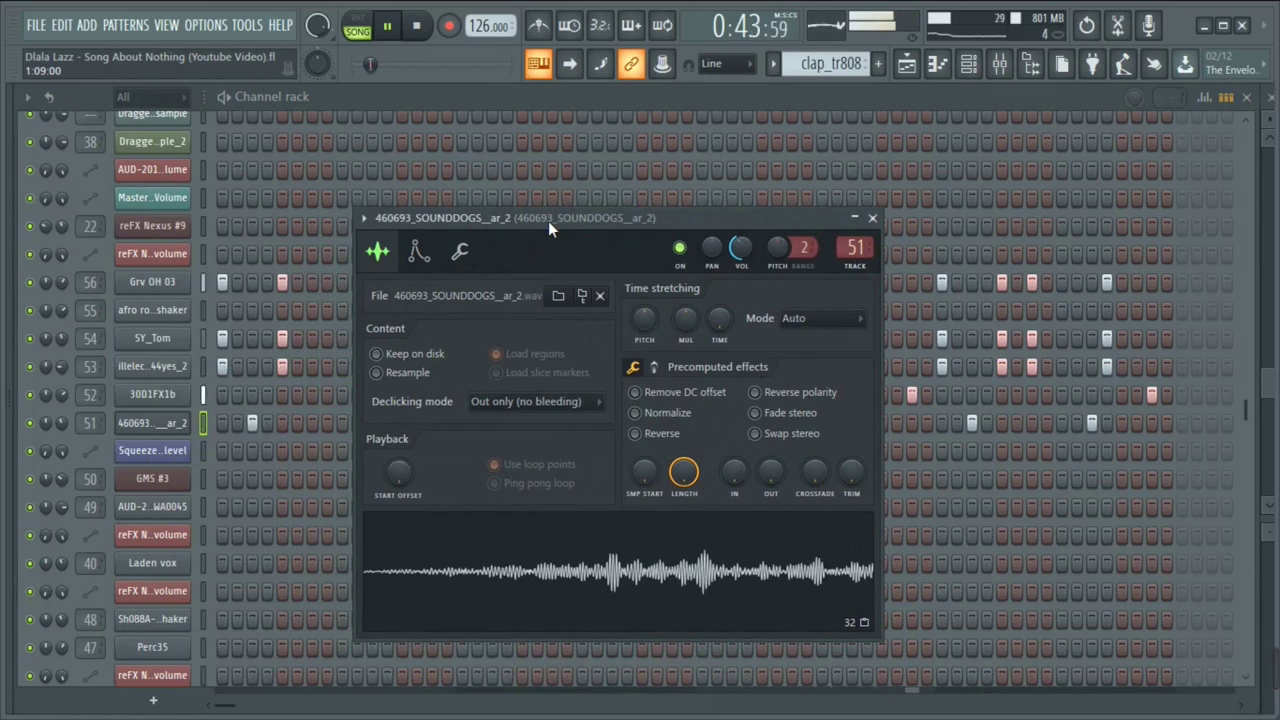
pyautogui.click(184, 421)
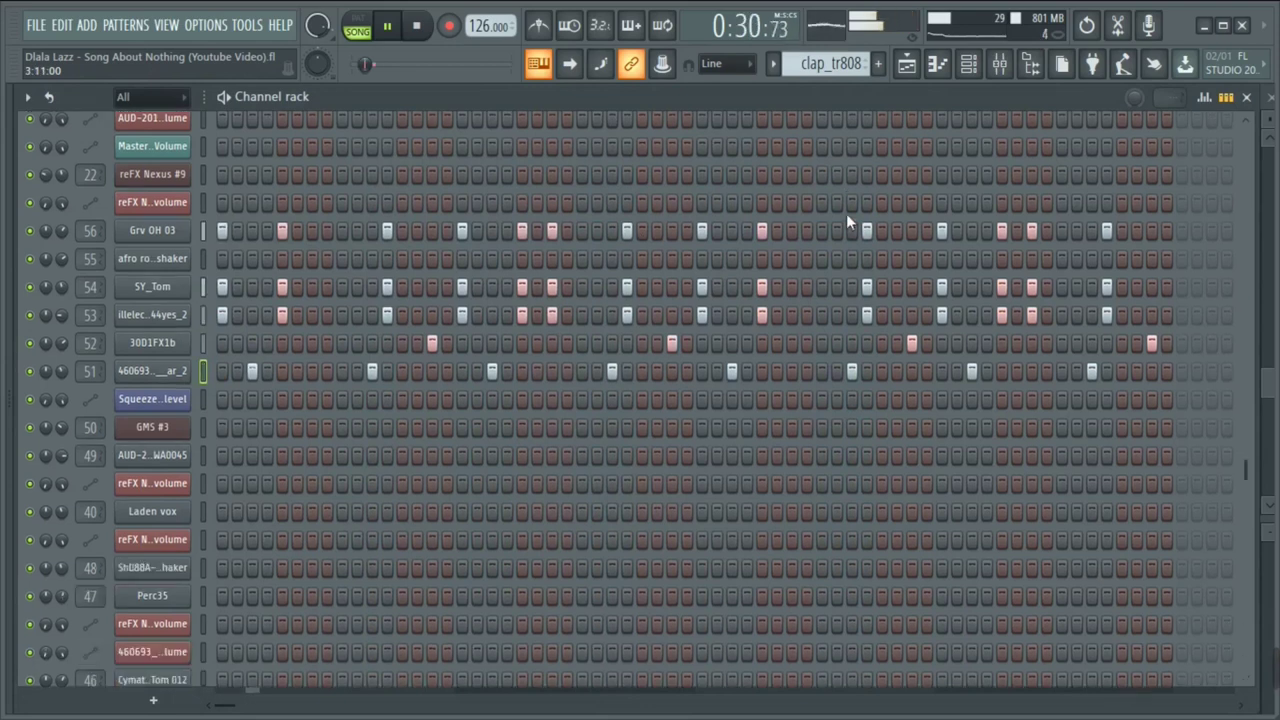
pyautogui.scroll(4, 846, 213)
pyautogui.scroll(15, 846, 213)
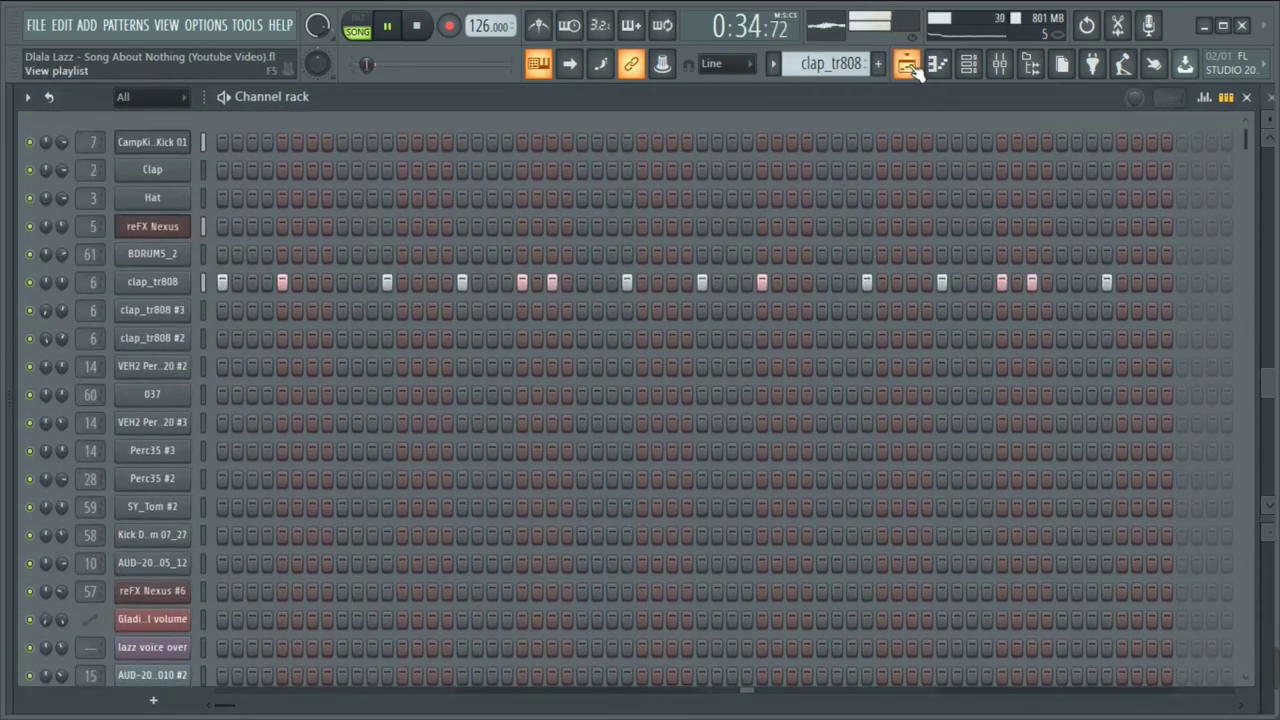
# Unmute Track 5 and inspect its SY_Tom pattern and the sampler settings of the 037 channel
pyautogui.click(908, 65)
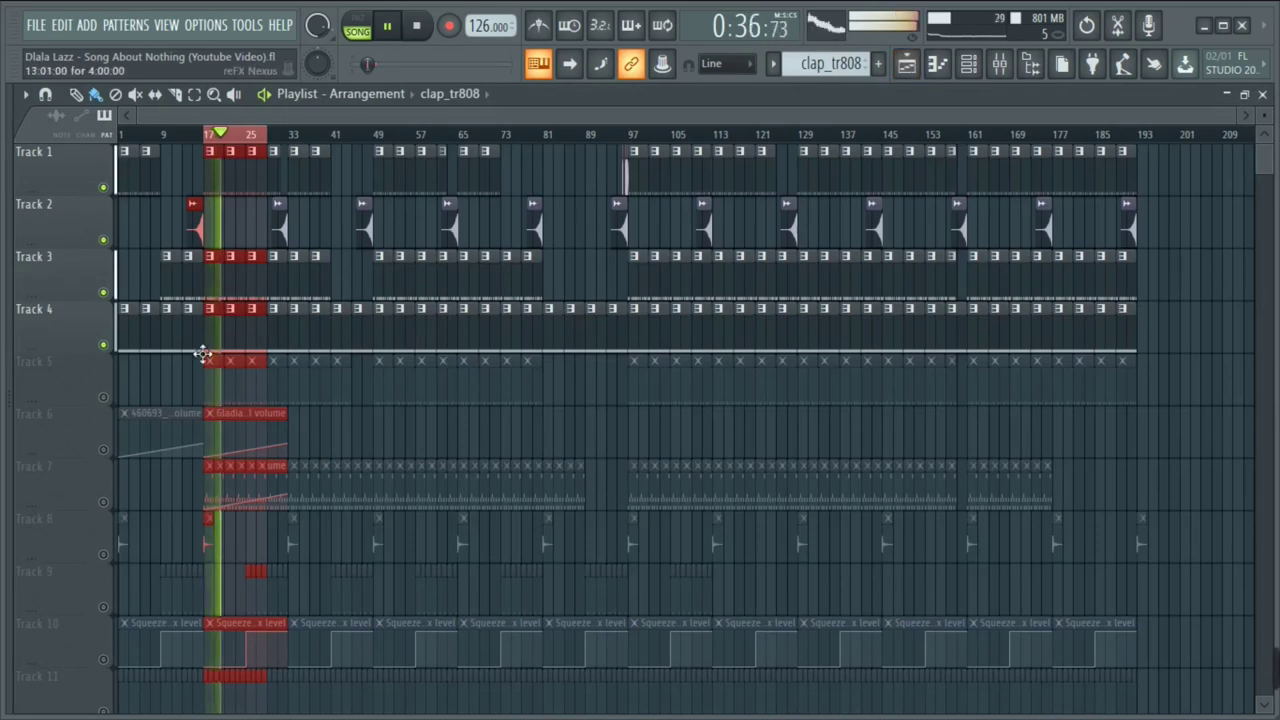
pyautogui.click(104, 398)
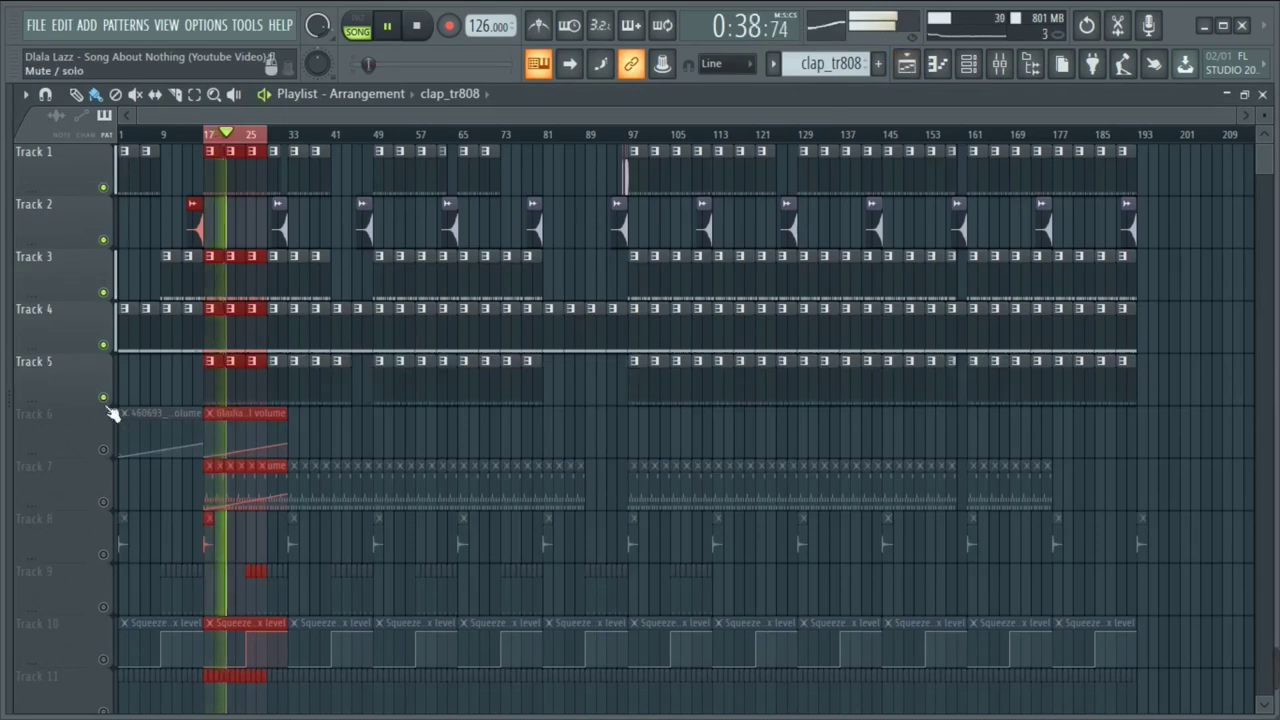
pyautogui.doubleClick(240, 391)
pyautogui.click(969, 74)
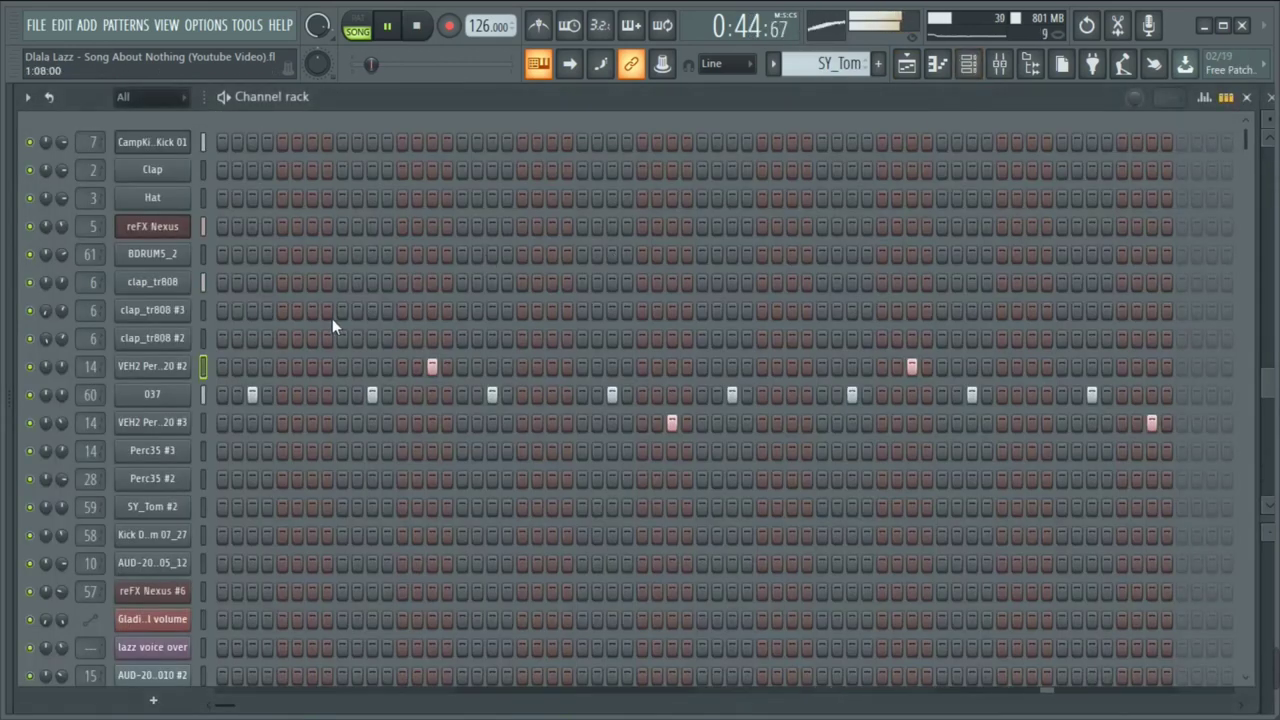
pyautogui.click(149, 404)
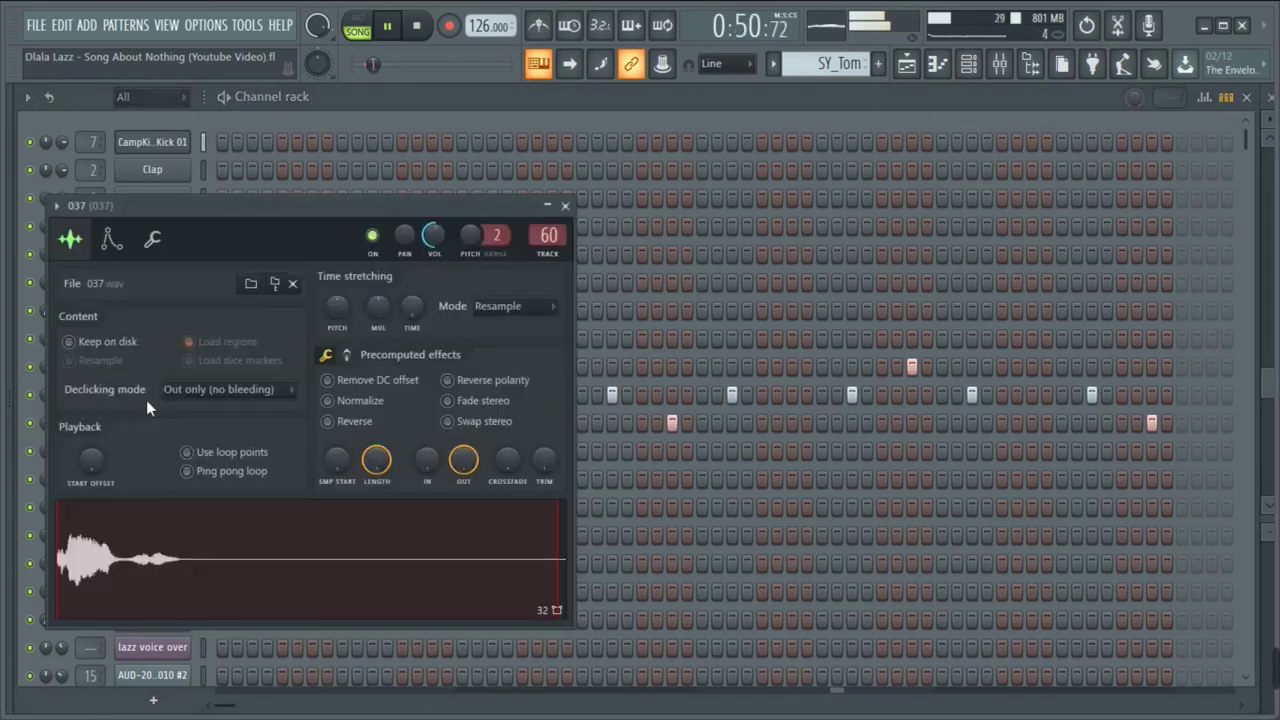
pyautogui.moveTo(164, 212); pyautogui.dragTo(301, 200)
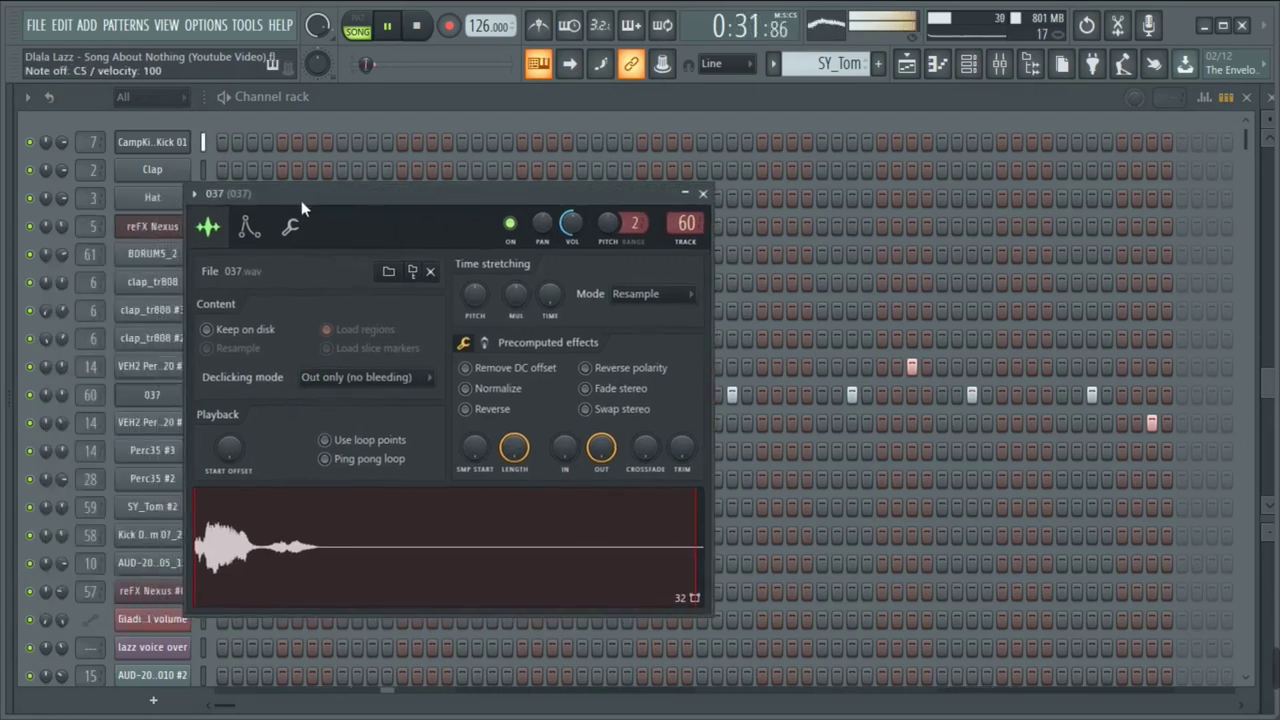
# Close the 037 channel's sampler settings, reopen them for another look and close them again
pyautogui.click(355, 123)
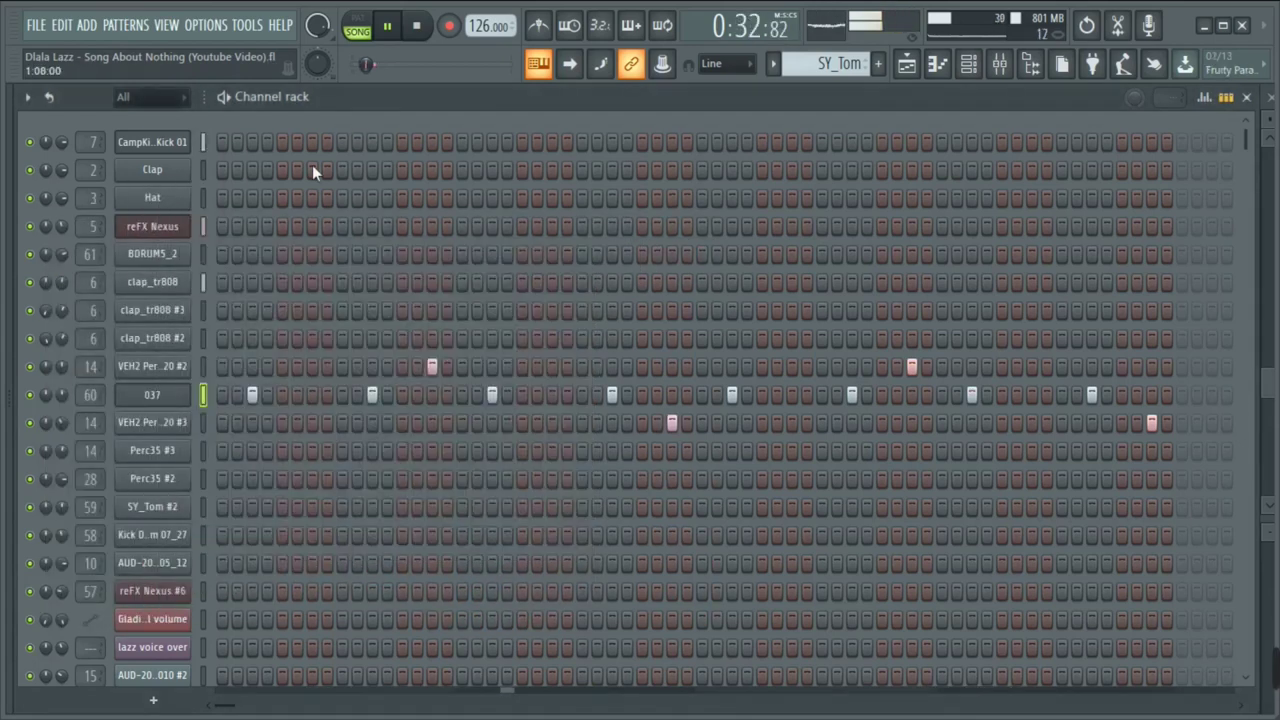
pyautogui.click(158, 395)
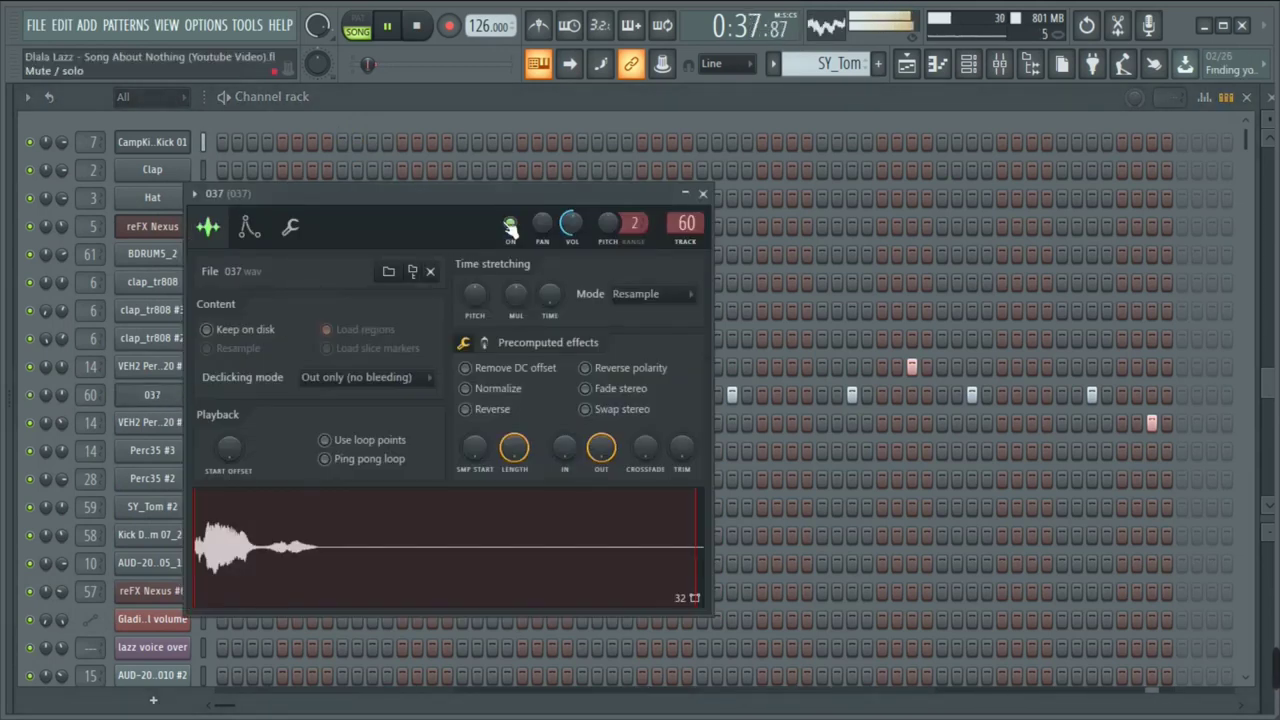
pyautogui.press('Escape')
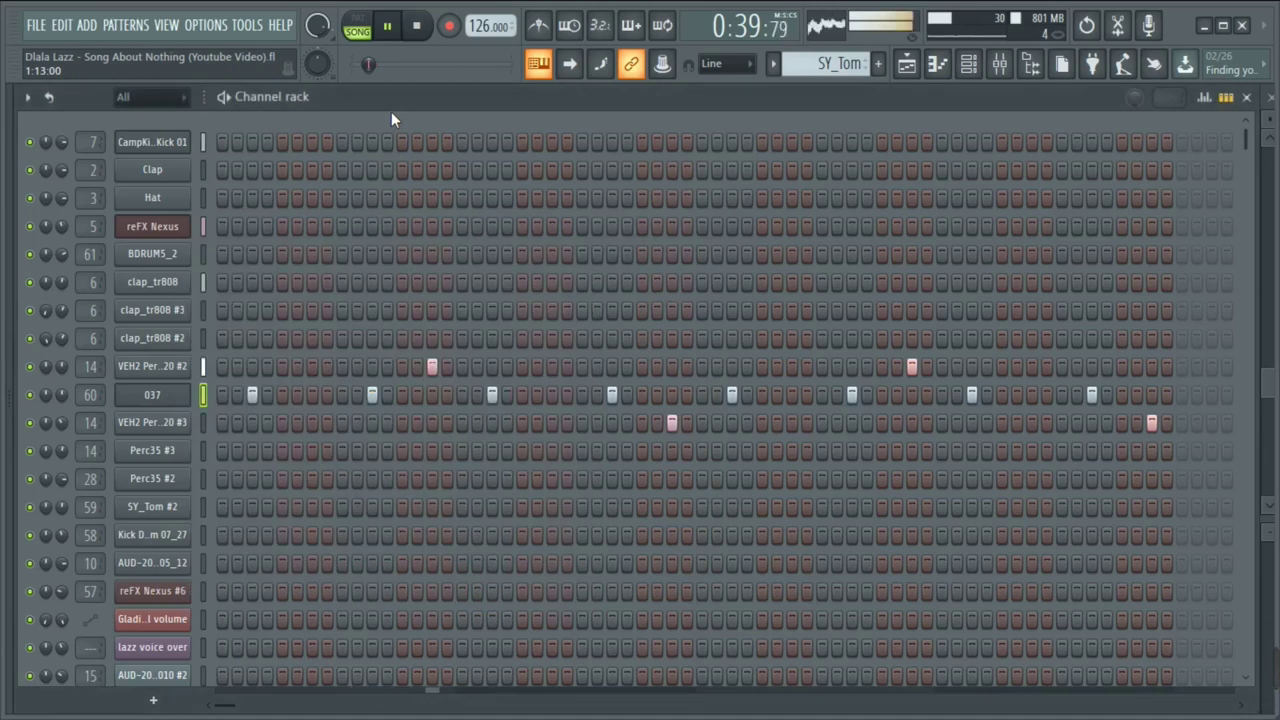
# Inspect the sampler settings of the VEH2 Percussion - 020 #2 channel and close them
pyautogui.click(150, 368)
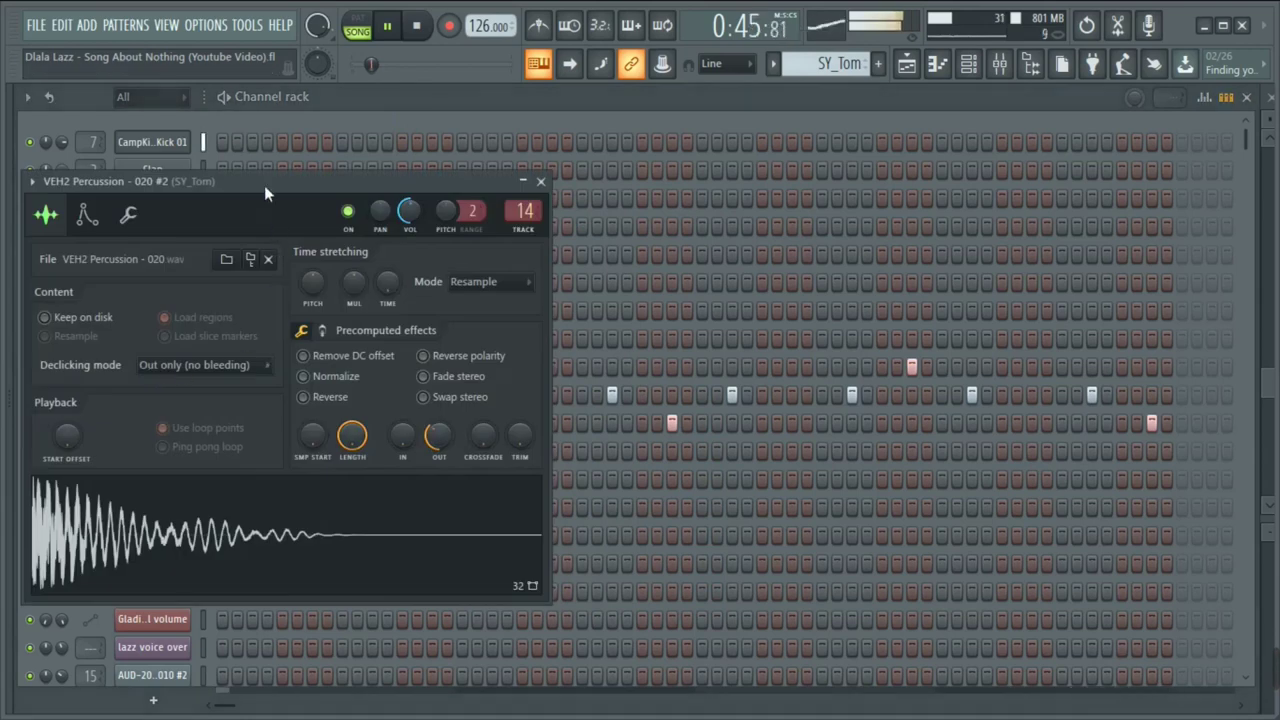
pyautogui.moveTo(264, 185); pyautogui.dragTo(361, 212)
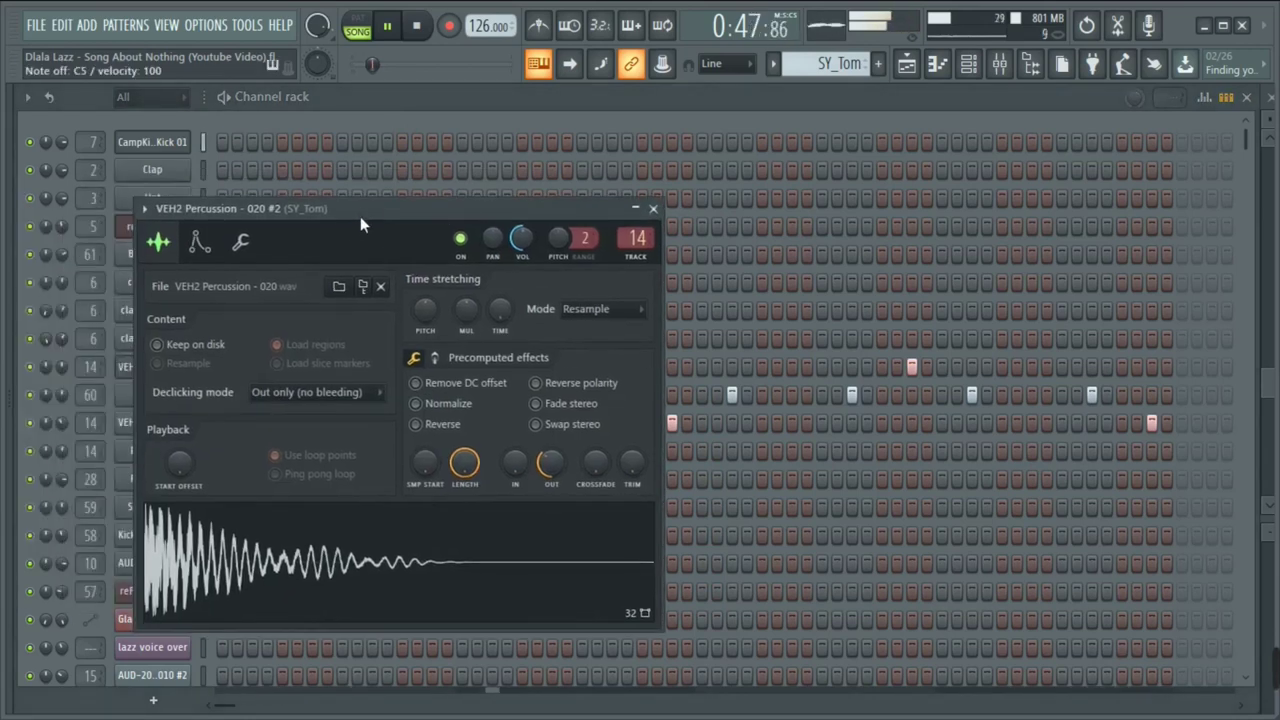
pyautogui.click(398, 107)
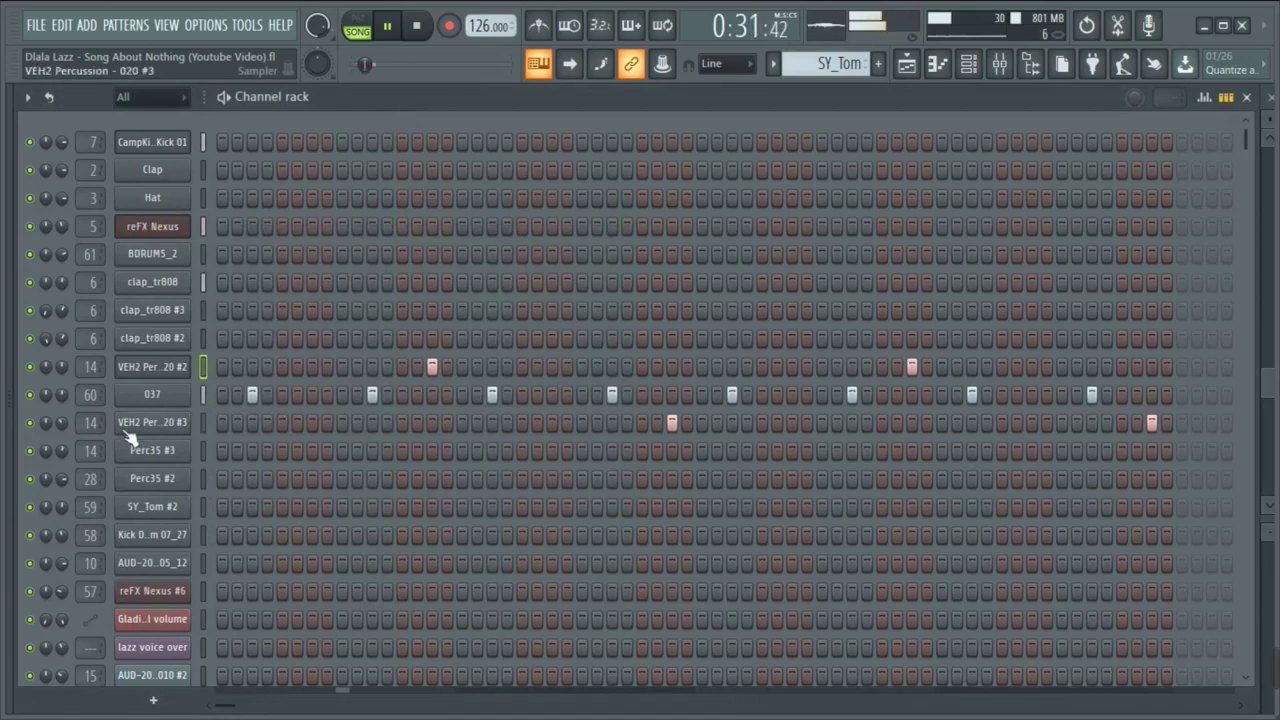
# Inspect the sample and echo delay settings of the VEH2 Percussion - 020 #3 channel, close them and save the project
pyautogui.click(125, 432)
pyautogui.moveTo(293, 232); pyautogui.dragTo(359, 259)
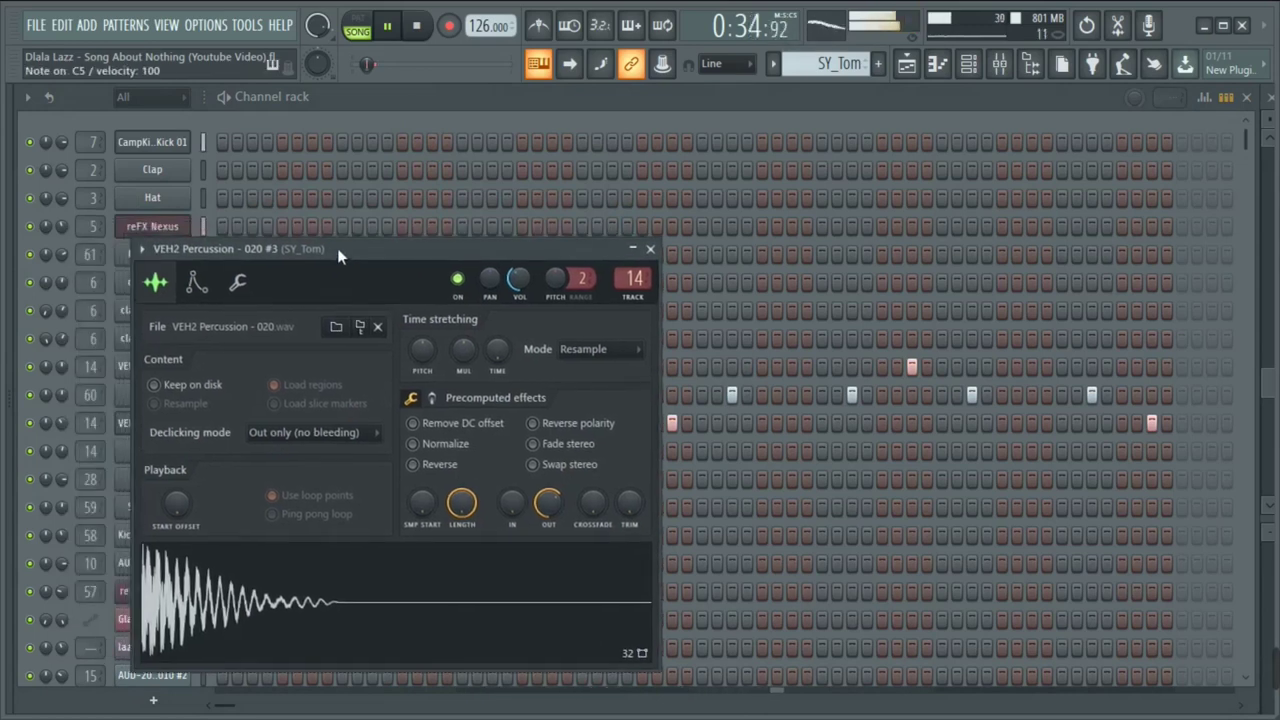
pyautogui.click(237, 282)
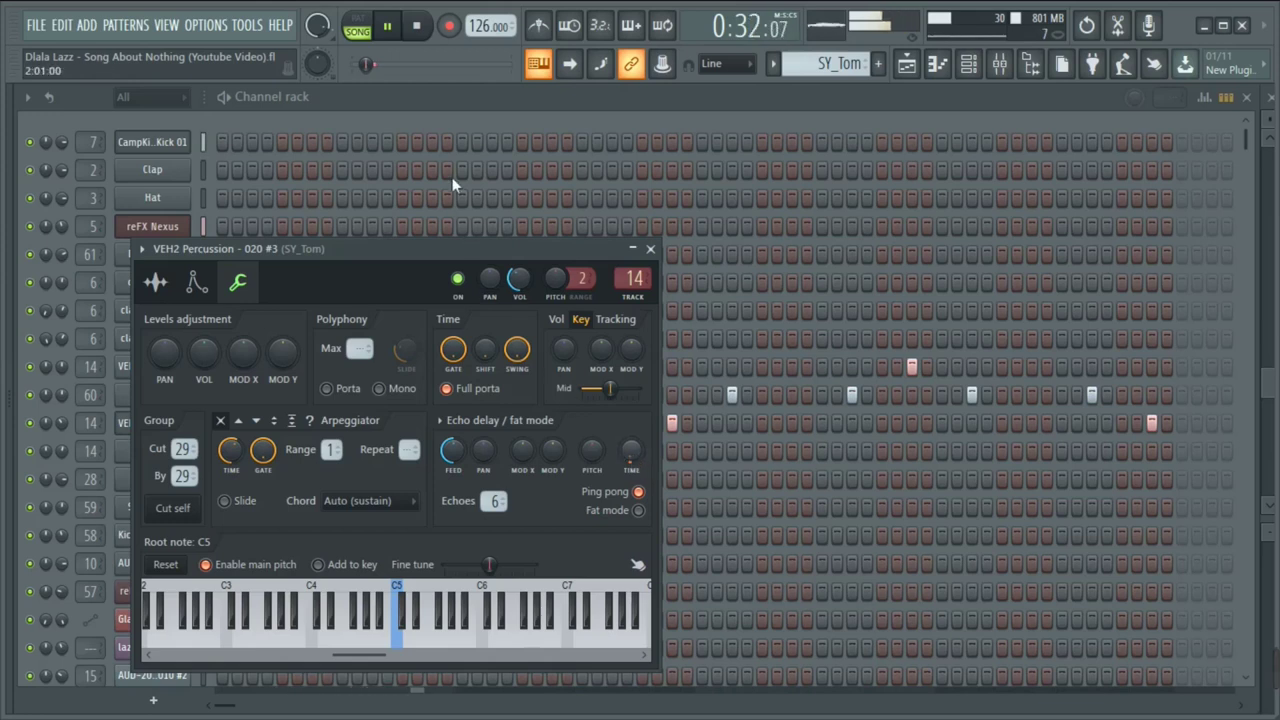
pyautogui.click(425, 100)
pyautogui.hotkey('ctrl', 's')
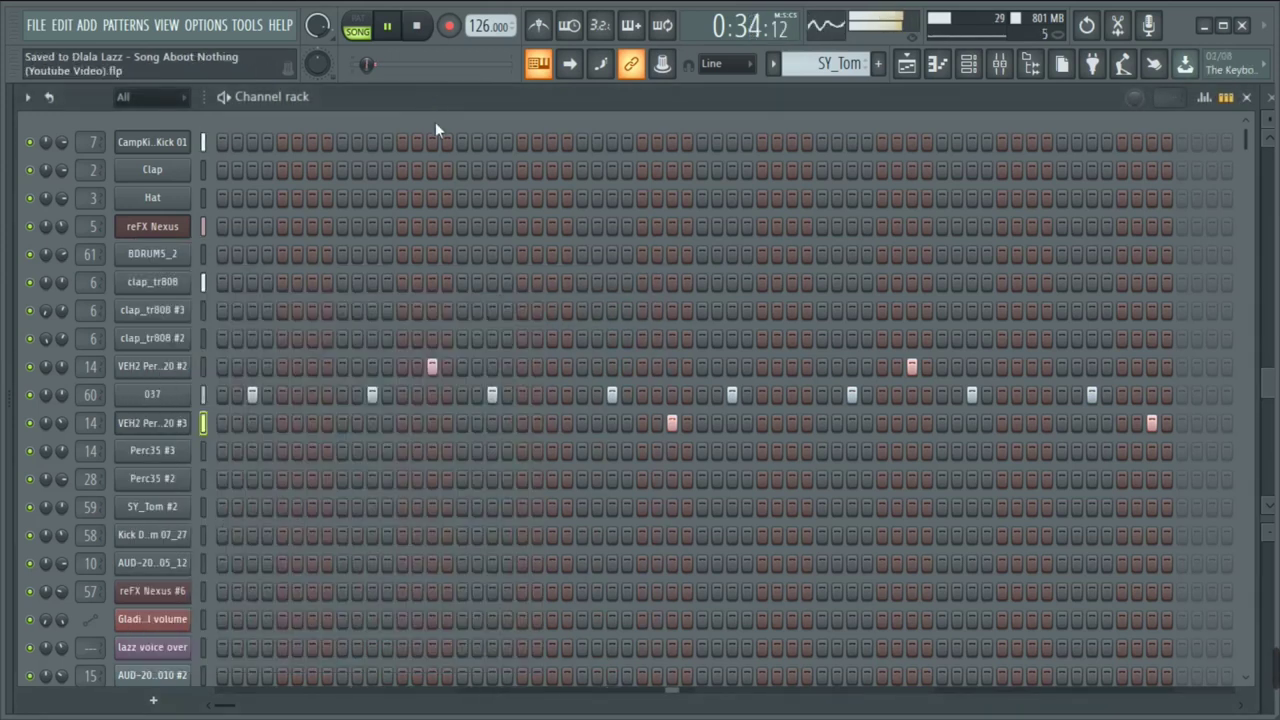
# Check the rest of the channel rack for steps of the SY_Tom pattern and make the rack window slightly narrower
pyautogui.scroll(-10, 337, 463)
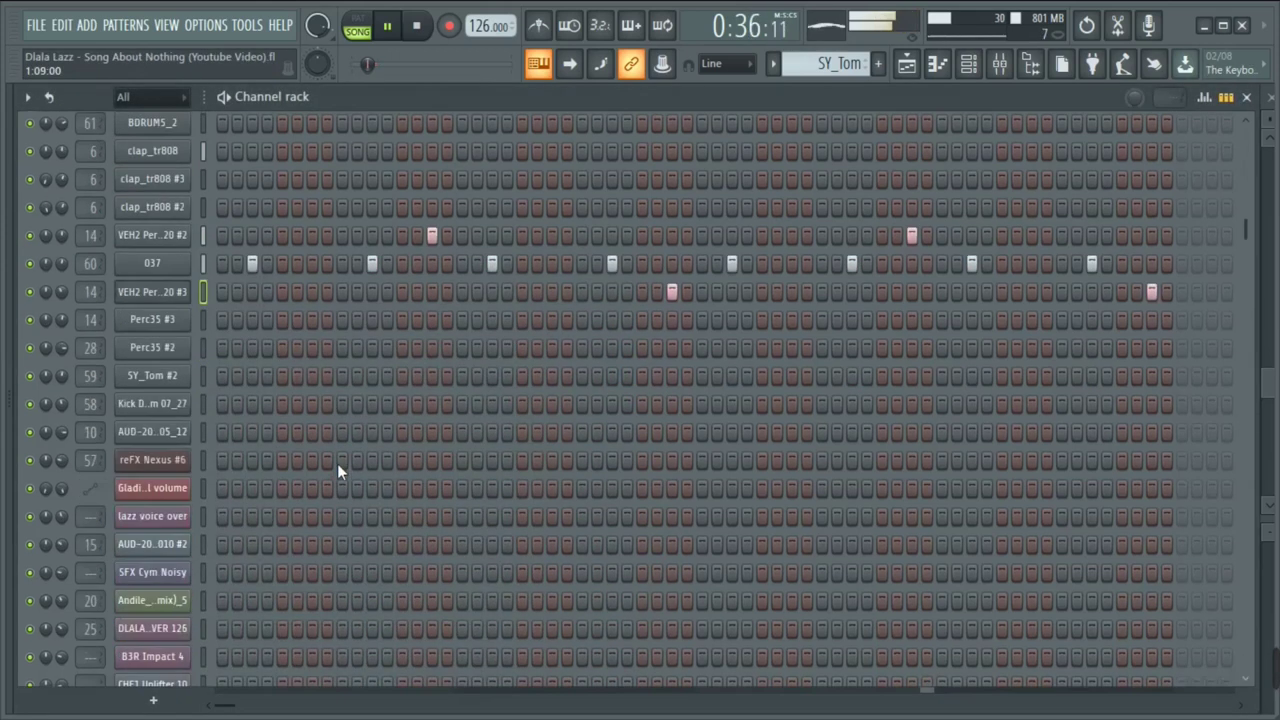
pyautogui.scroll(-10, 337, 463)
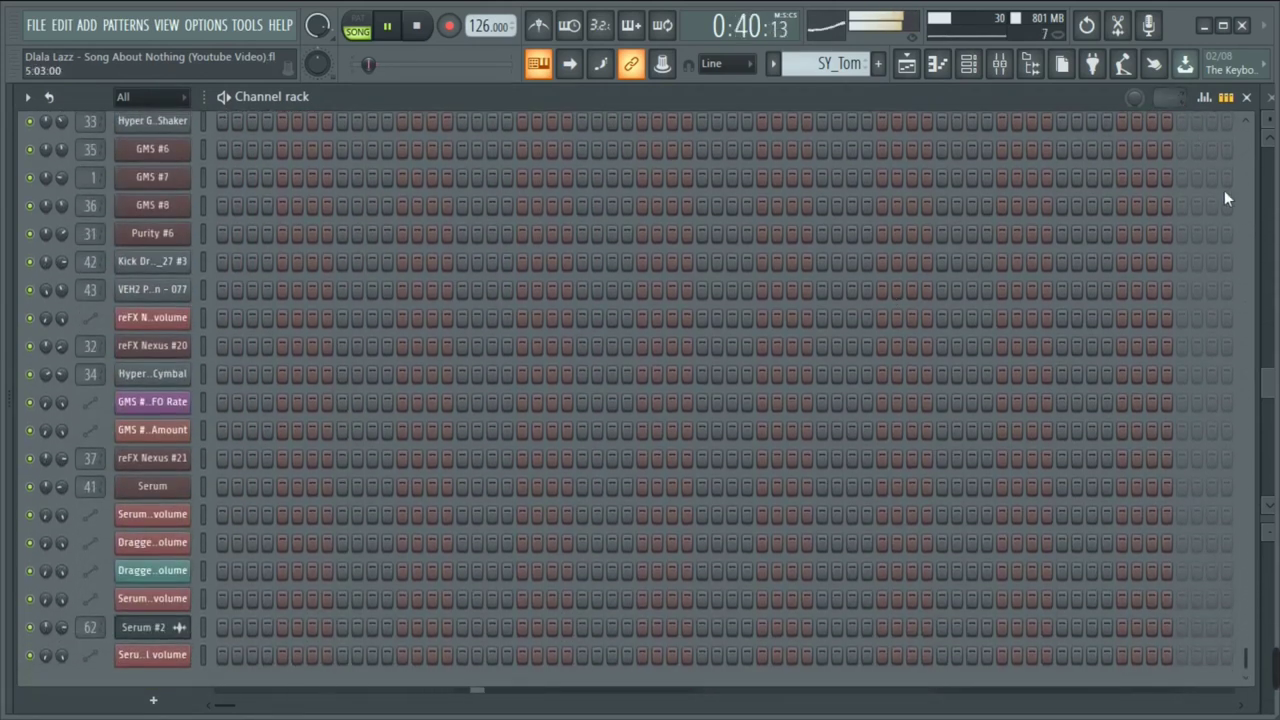
pyautogui.moveTo(1255, 194); pyautogui.dragTo(1192, 190)
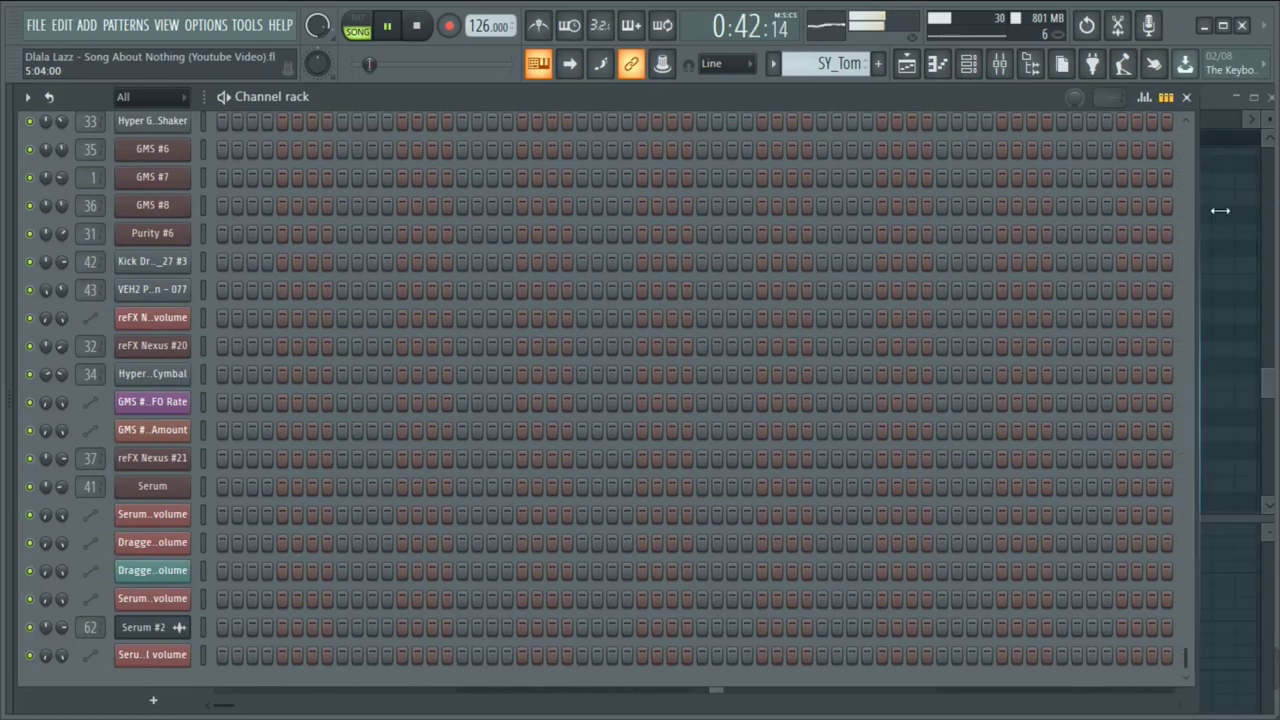
pyautogui.scroll(20, 771, 305)
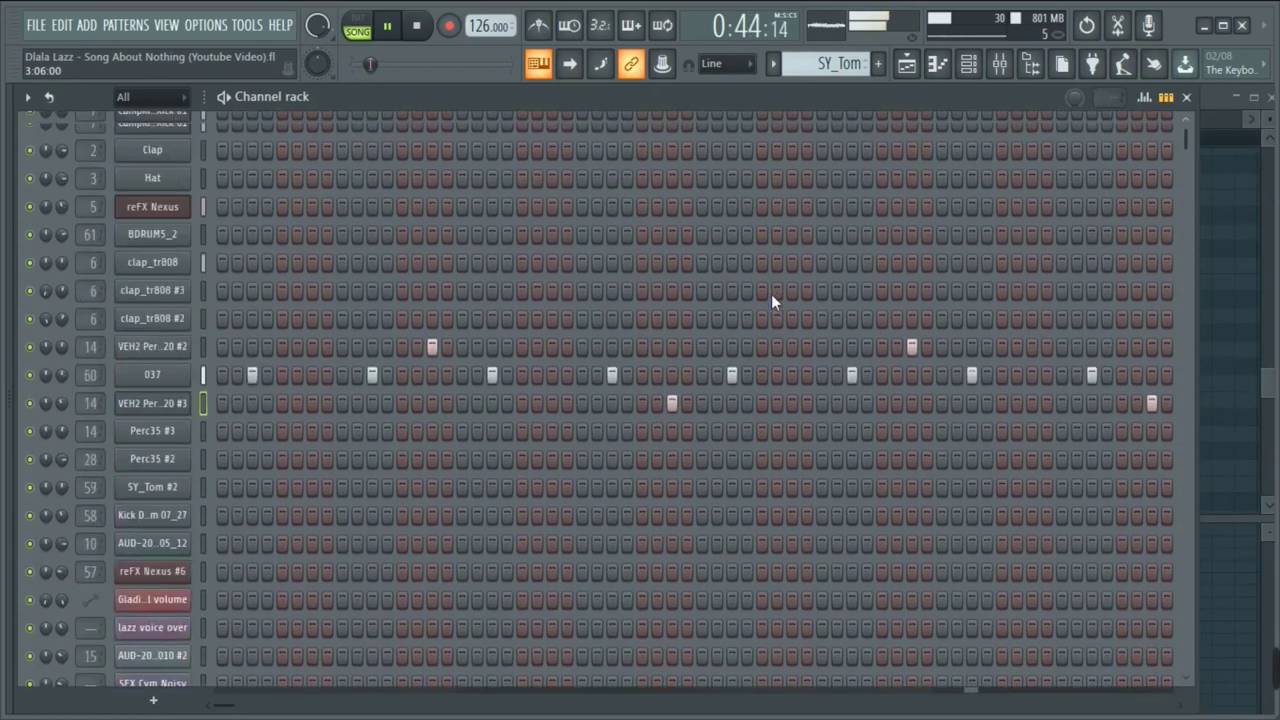
# Unmute Track 6 and Track 7 in the playlist and open Track 7's Pattern 32 in the piano roll
pyautogui.click(906, 64)
pyautogui.scroll(-1, 380, 398)
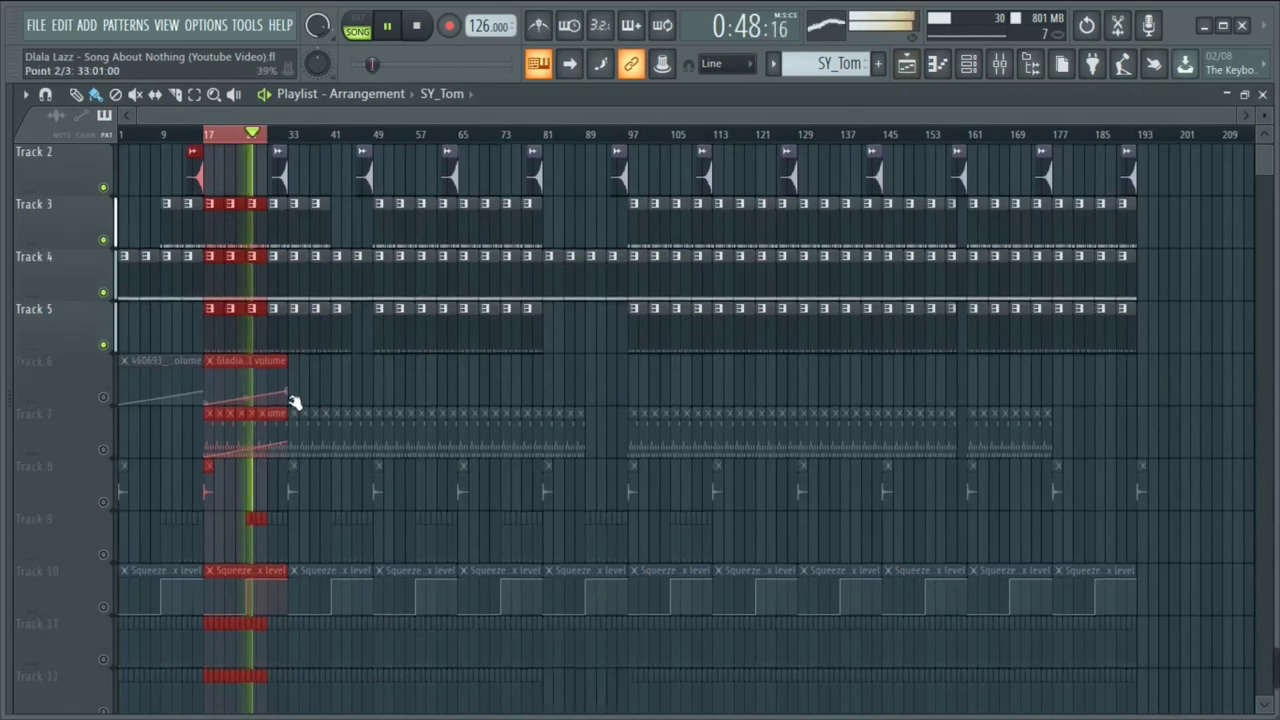
pyautogui.click(104, 398)
pyautogui.click(104, 451)
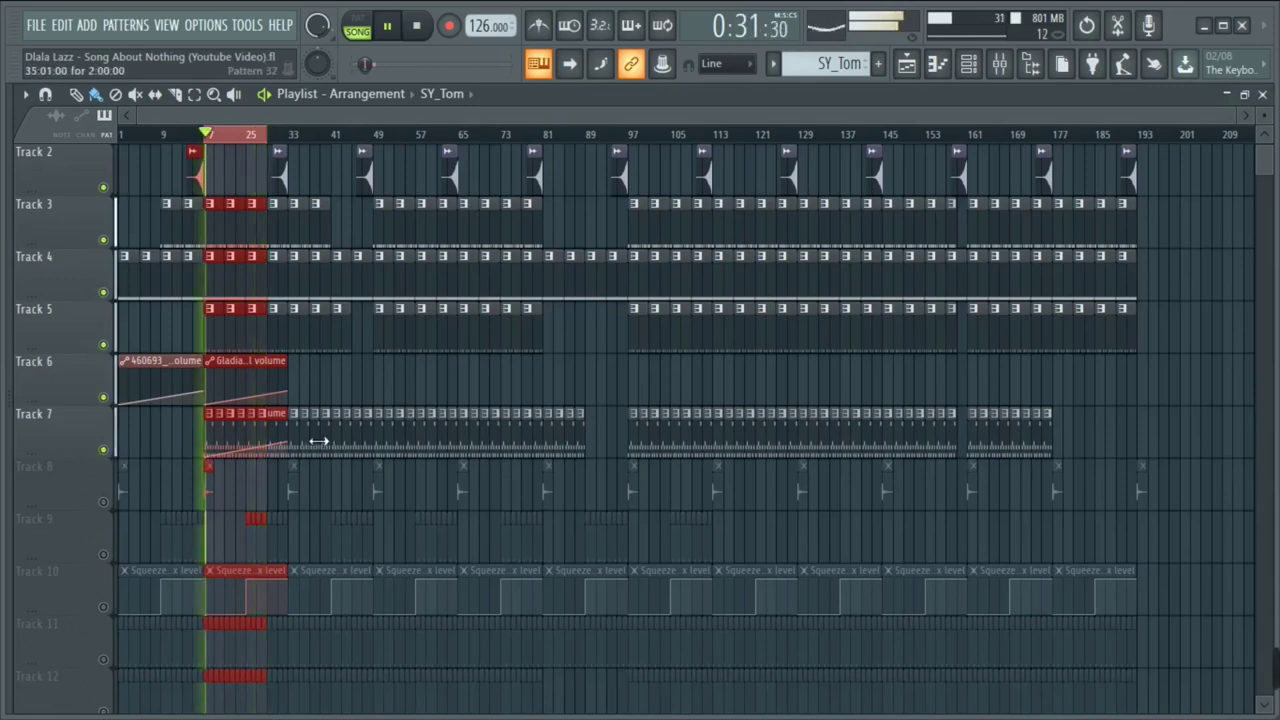
pyautogui.doubleClick(312, 442)
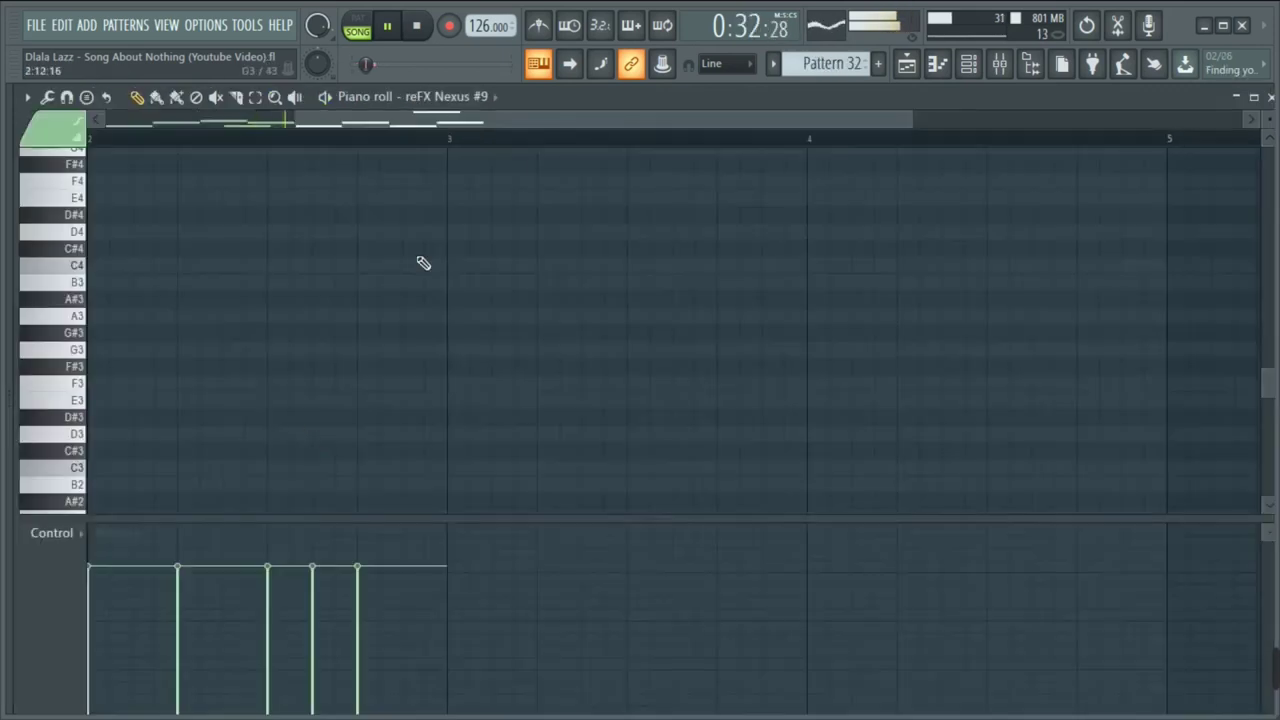
# Loop the playlist from bar 33 to bar 49
pyautogui.click(906, 63)
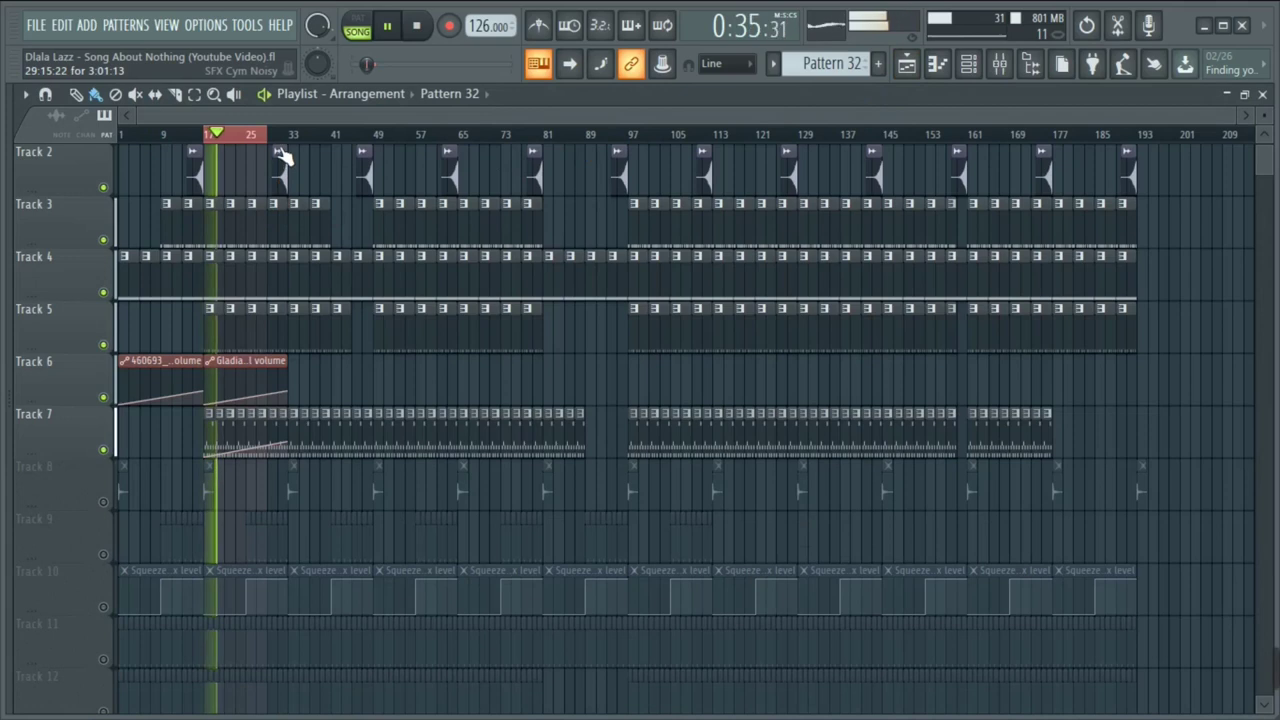
pyautogui.moveTo(290, 138); pyautogui.dragTo(372, 179)
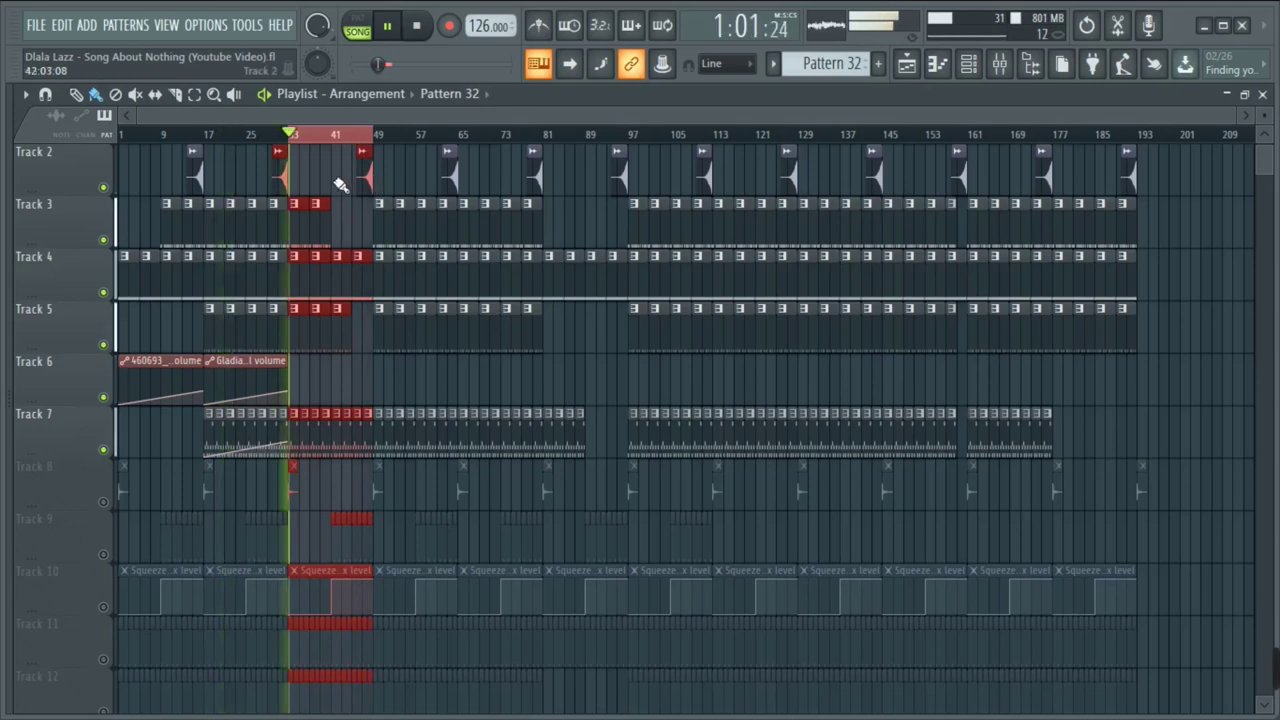
pyautogui.scroll(1, 355, 307)
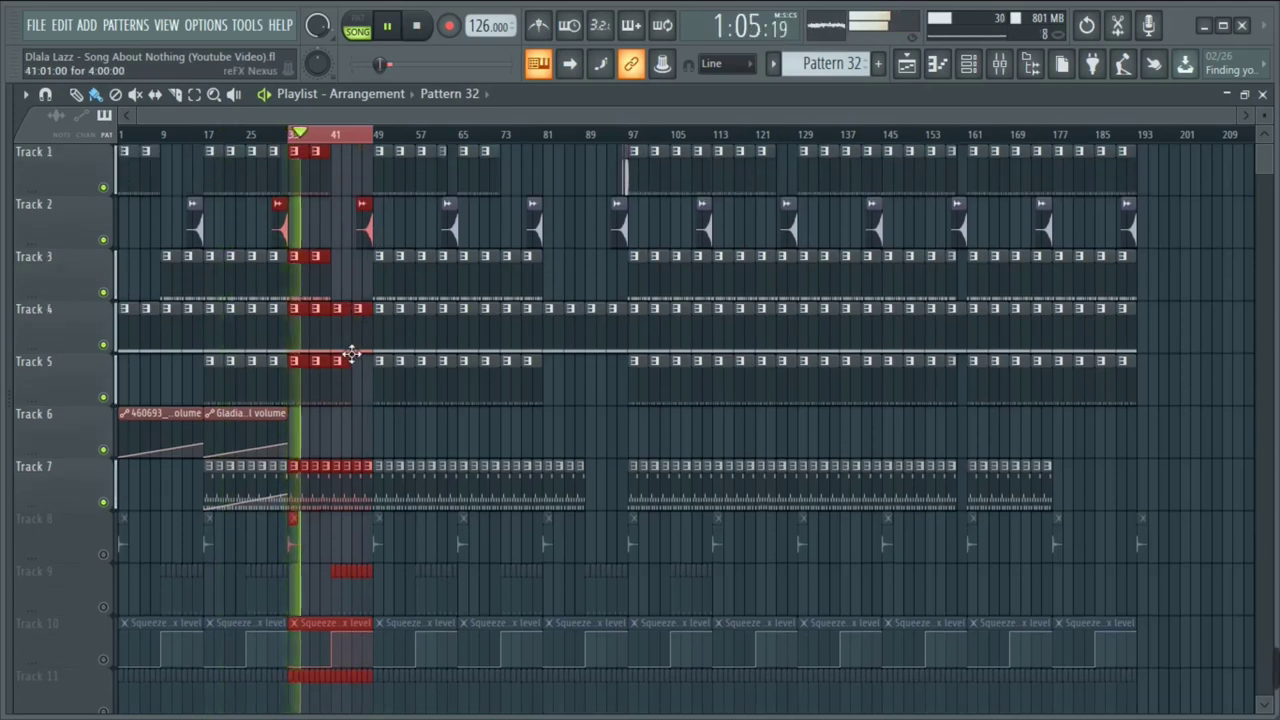
# Reopen Pattern 32 from Track 7, find its reFX Nexus #9 channel in the rack and show the plugin's preset
pyautogui.doubleClick(344, 508)
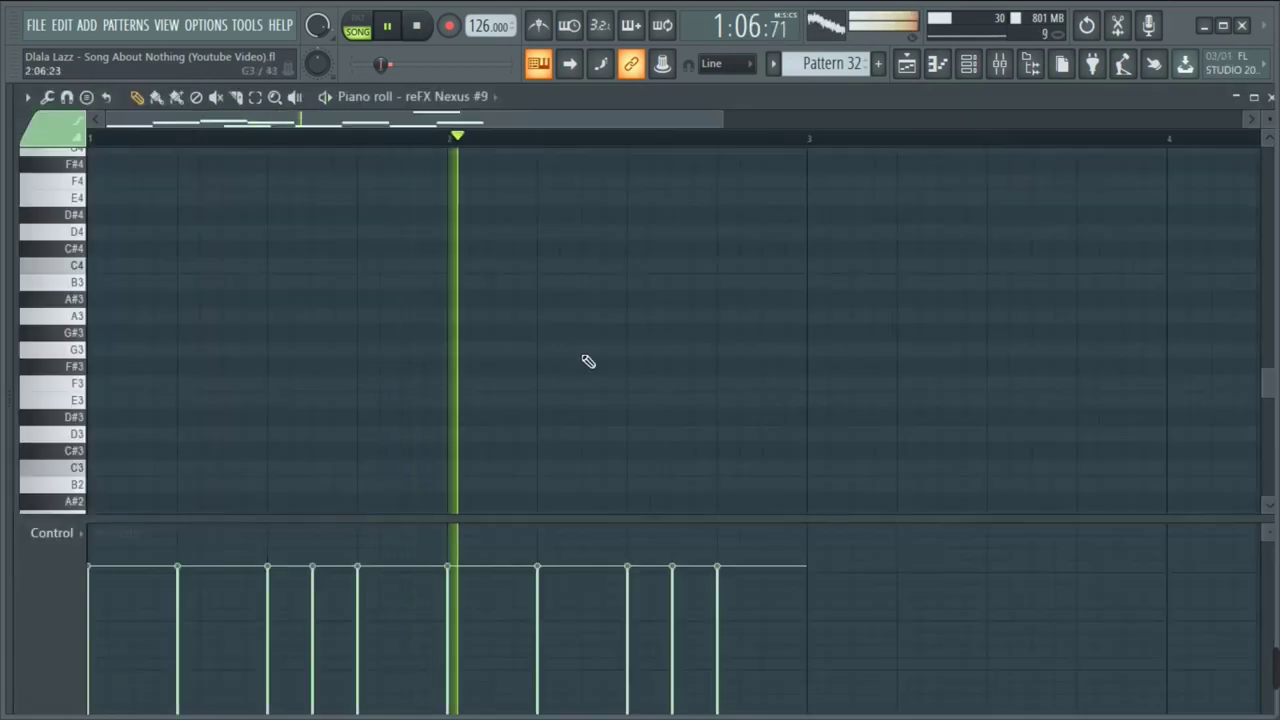
pyautogui.click(970, 68)
pyautogui.scroll(-10, 348, 409)
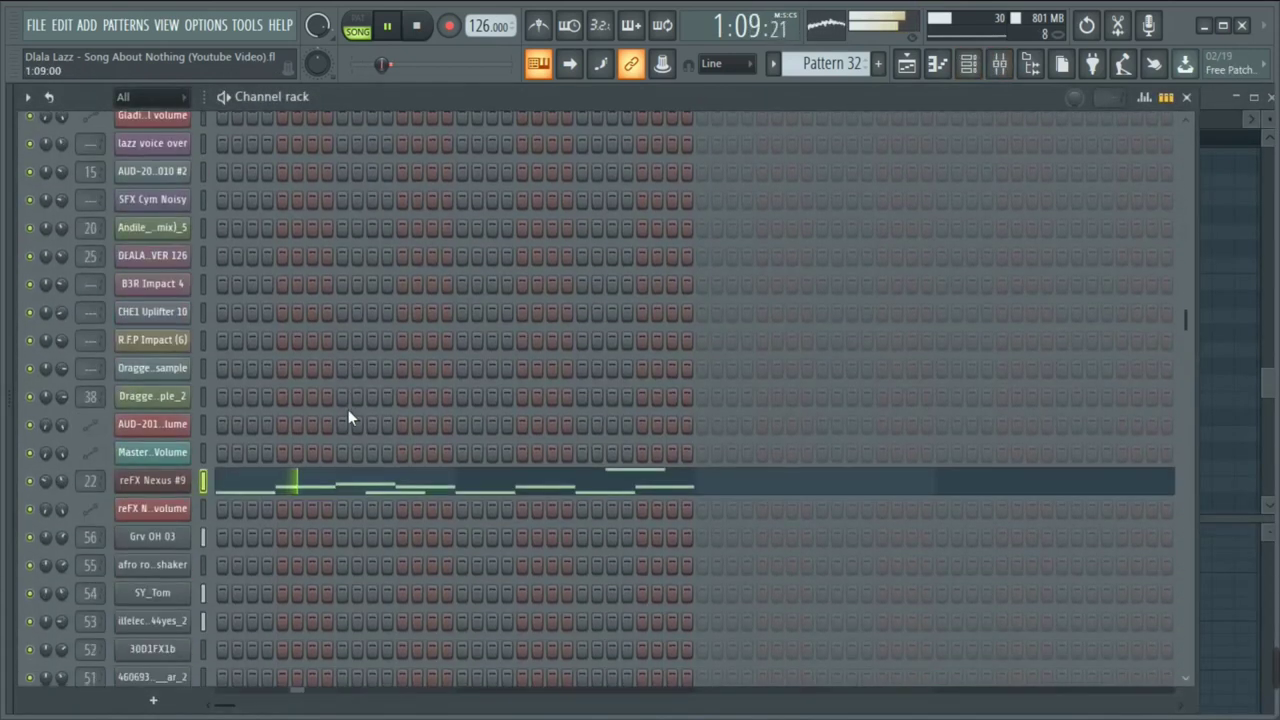
pyautogui.click(155, 311)
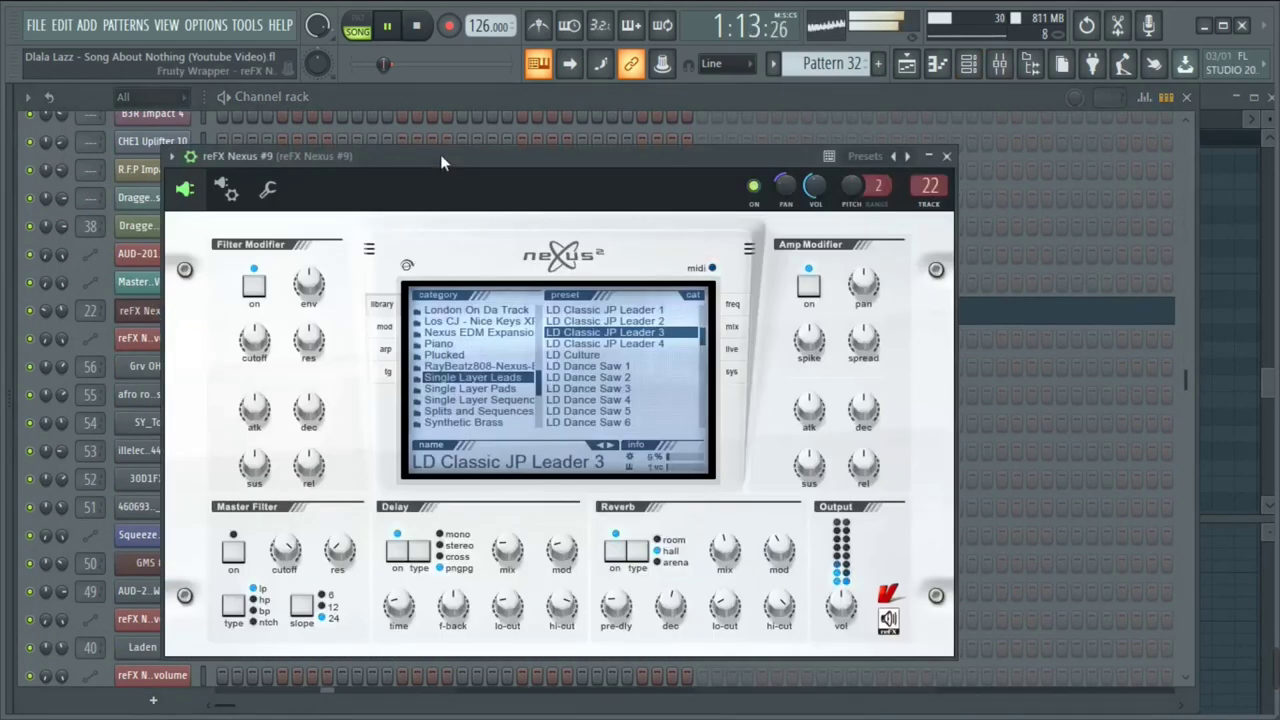
# Show mixer track 22 of reFX Nexus #9 and inspect its Fruity Squeeze and first Fruity Stereo Shaper effects
pyautogui.doubleClick(930, 195)
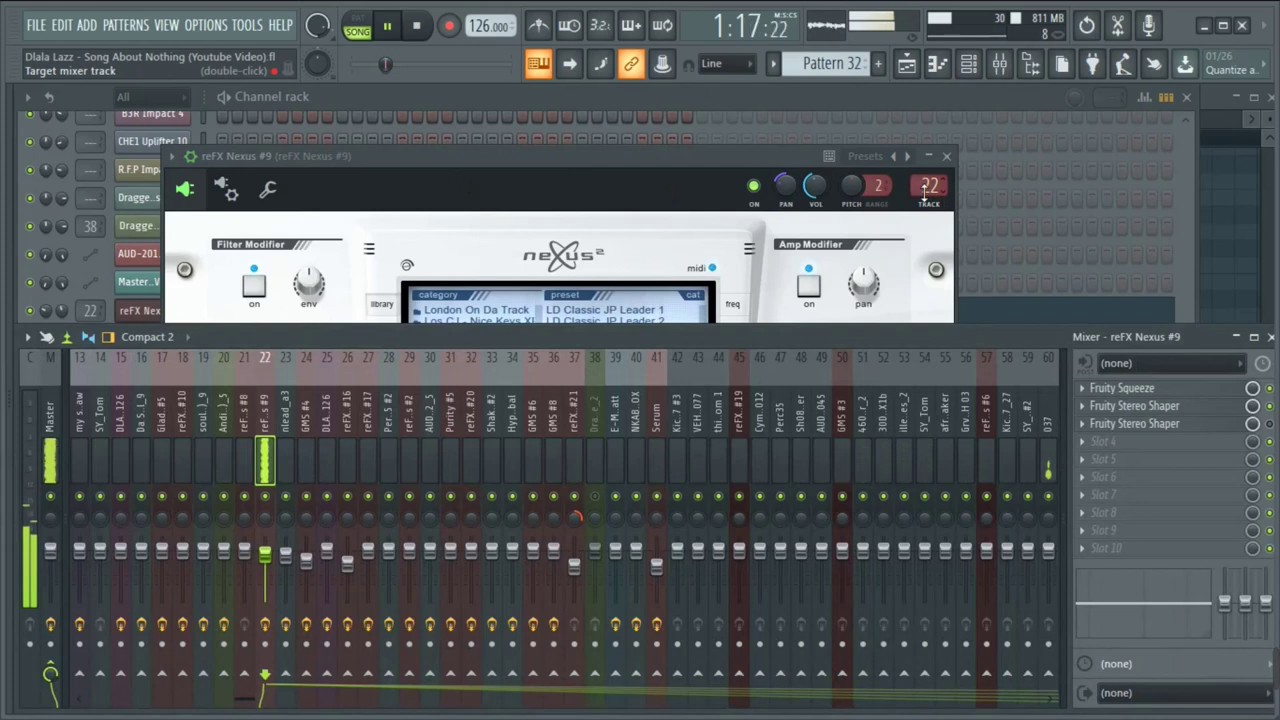
pyautogui.click(1121, 388)
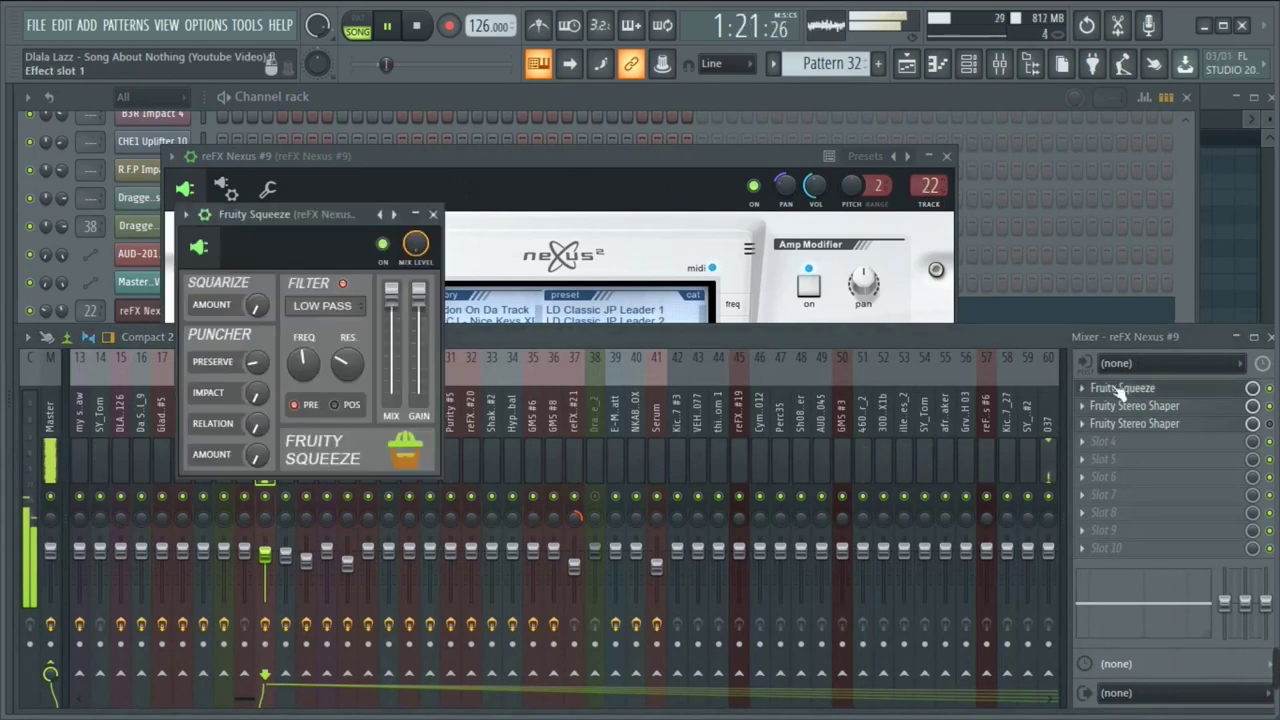
pyautogui.click(1121, 390)
pyautogui.click(1124, 408)
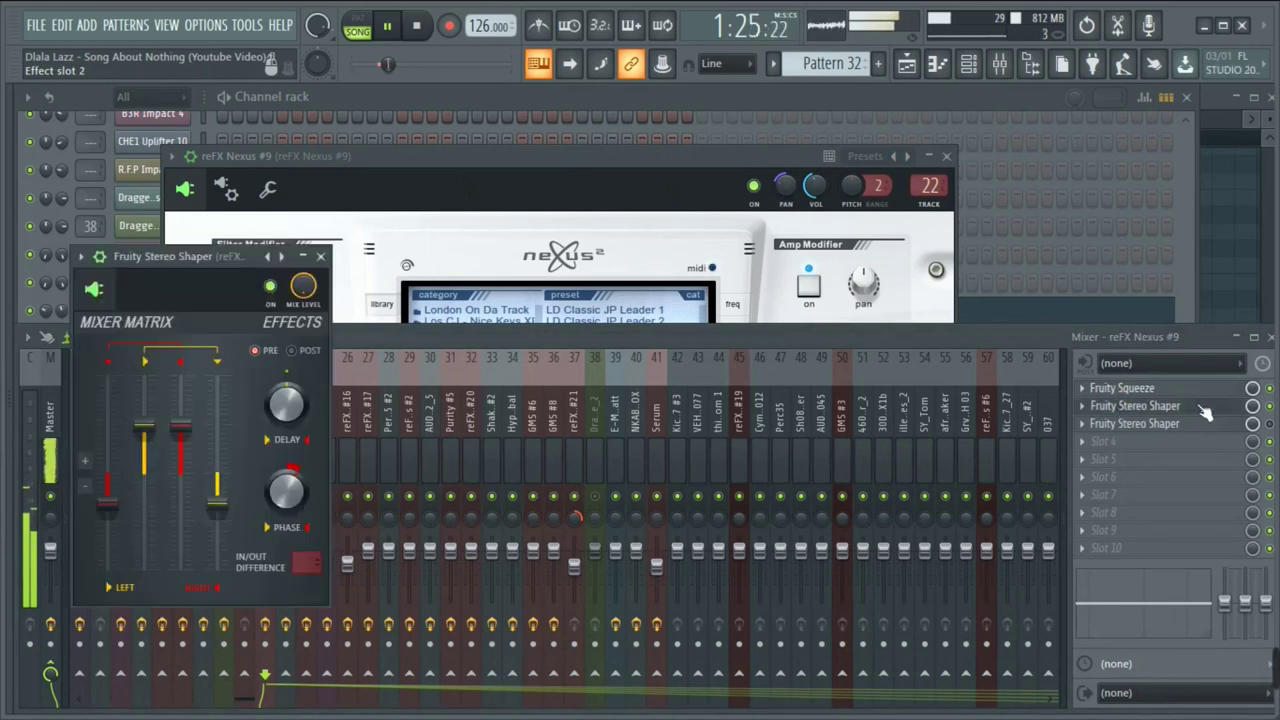
# Bypass and re-enable the first Fruity Stereo Shaper to compare the sound, and show the Fruity Squeeze settings again
pyautogui.click(271, 288)
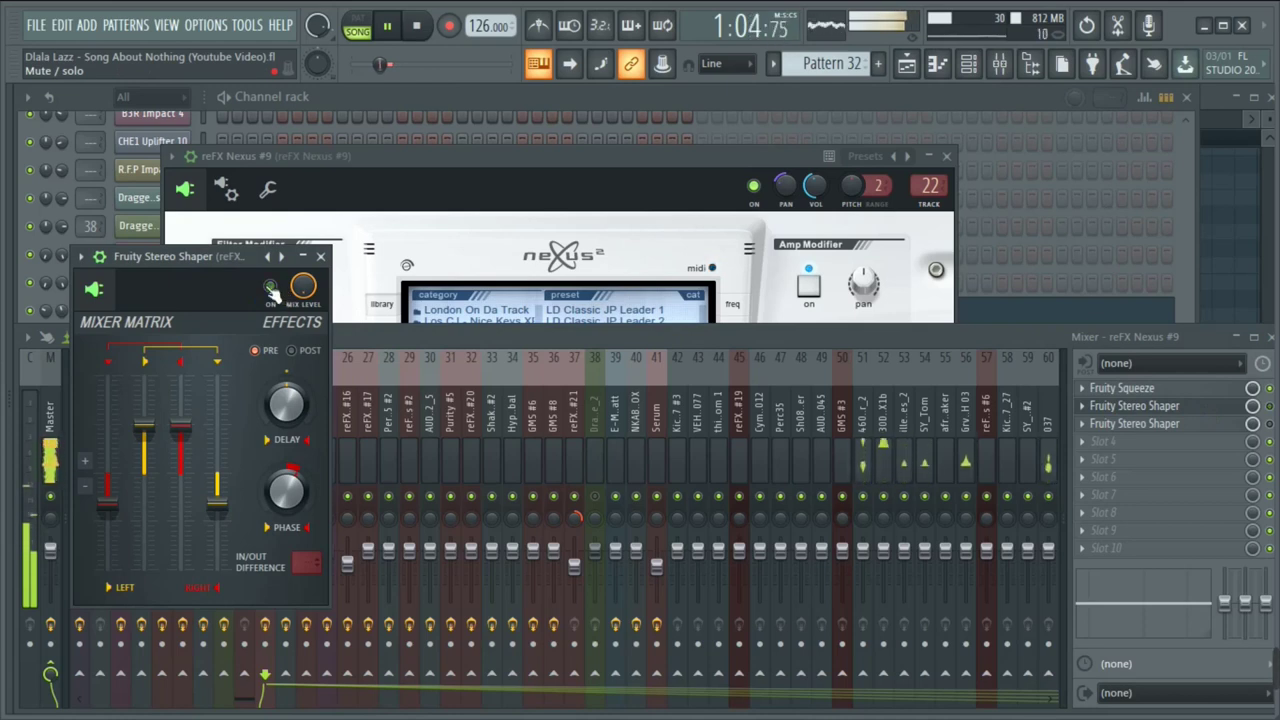
pyautogui.click(271, 288)
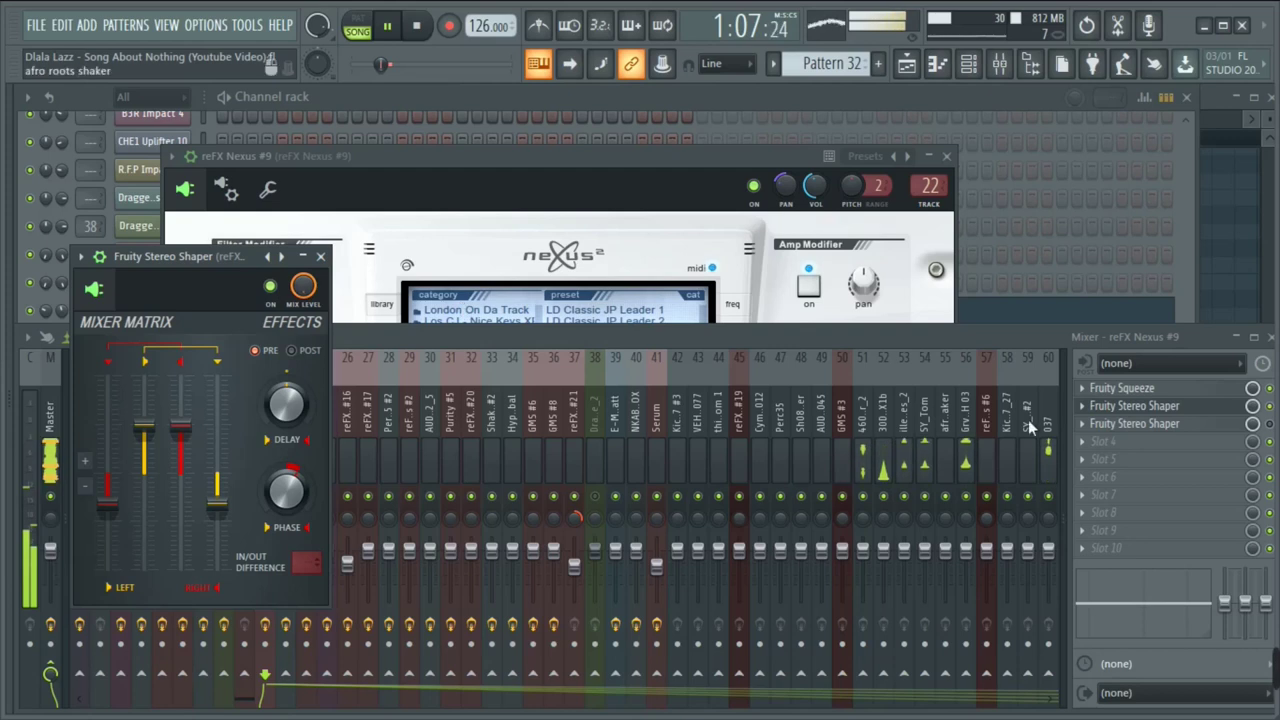
pyautogui.click(1130, 390)
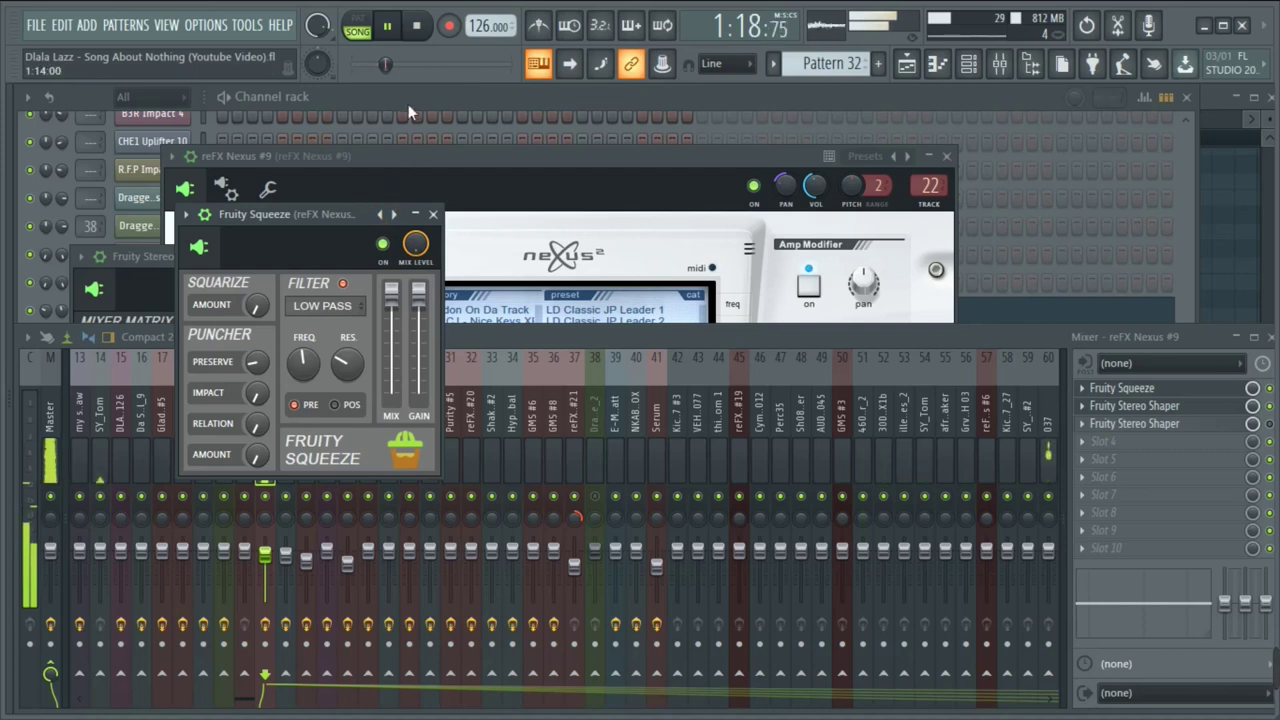
# Show the trancegate page of reFX Nexus #9, toggle its mode and turn the reverb mix down to 0
pyautogui.click(513, 170)
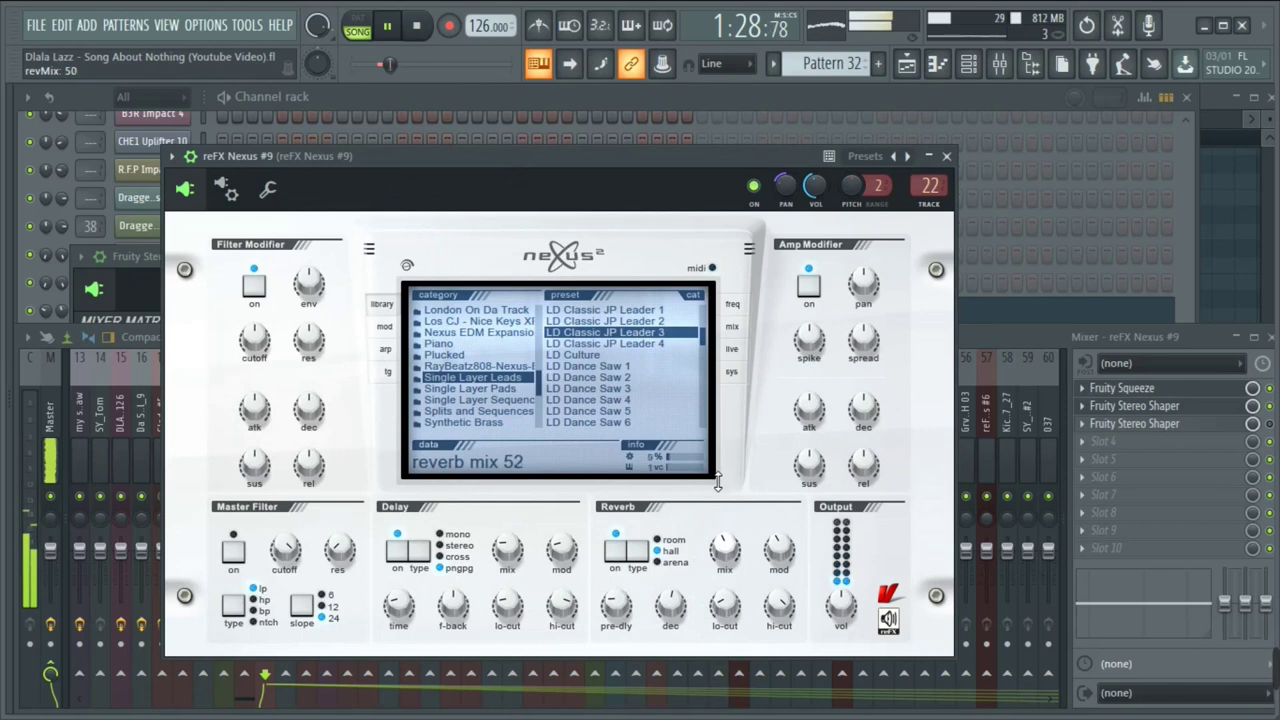
pyautogui.click(389, 375)
pyautogui.click(477, 311)
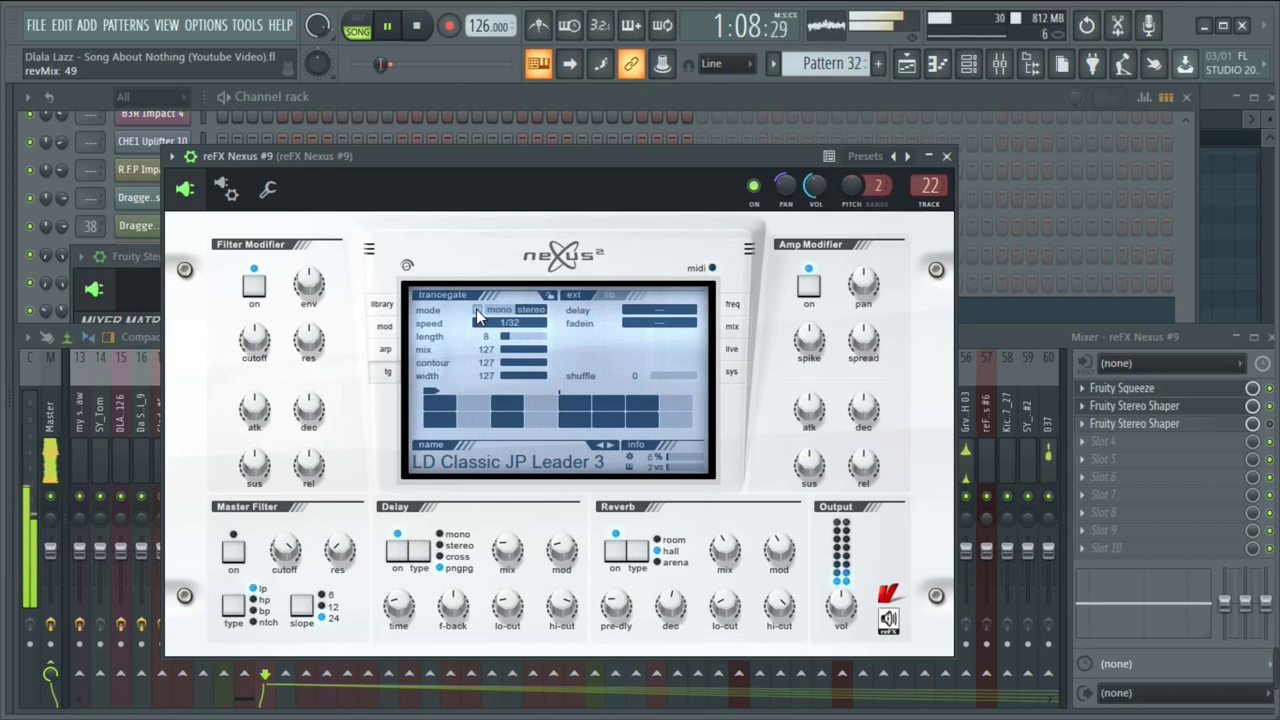
pyautogui.moveTo(729, 549)
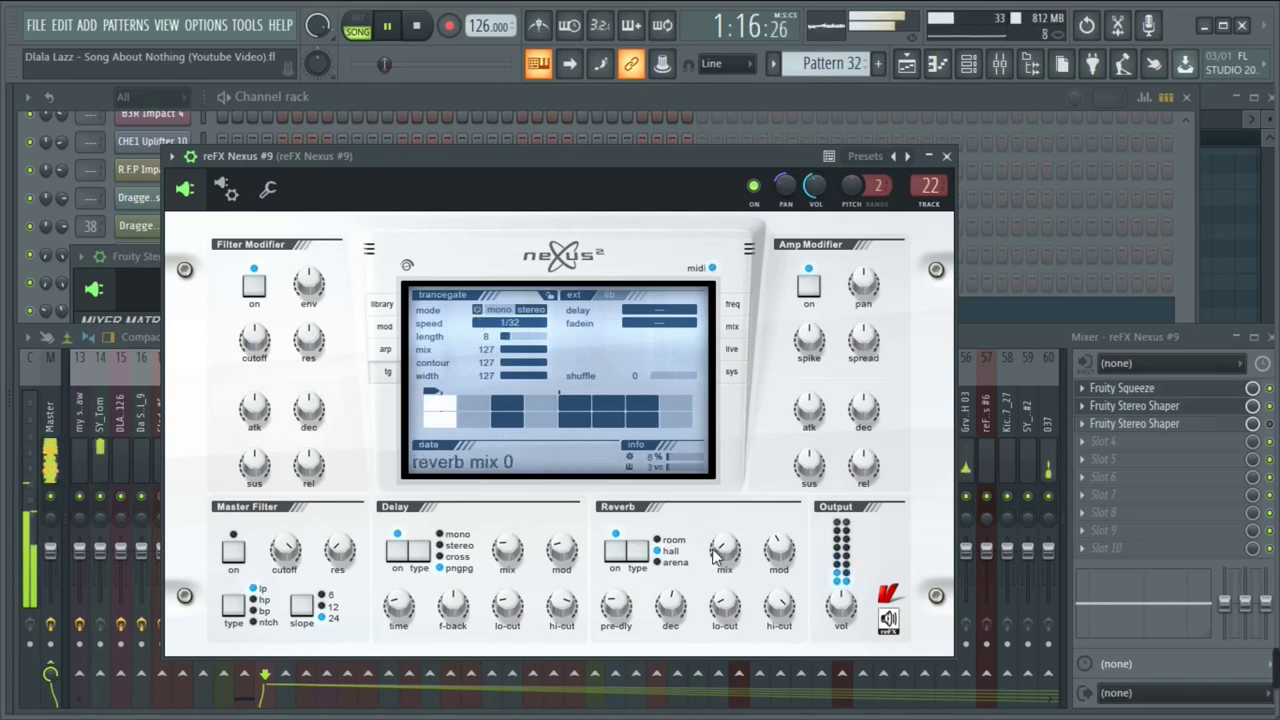
pyautogui.moveTo(722, 550)
pyautogui.mouseDown()
pyautogui.moveTo(692, 475)
pyautogui.moveTo(718, 559)
pyautogui.mouseUp()
# Leave the mixer, check the remaining channels of Pattern 32 in the channel rack and return to the playlist
pyautogui.click(961, 338)
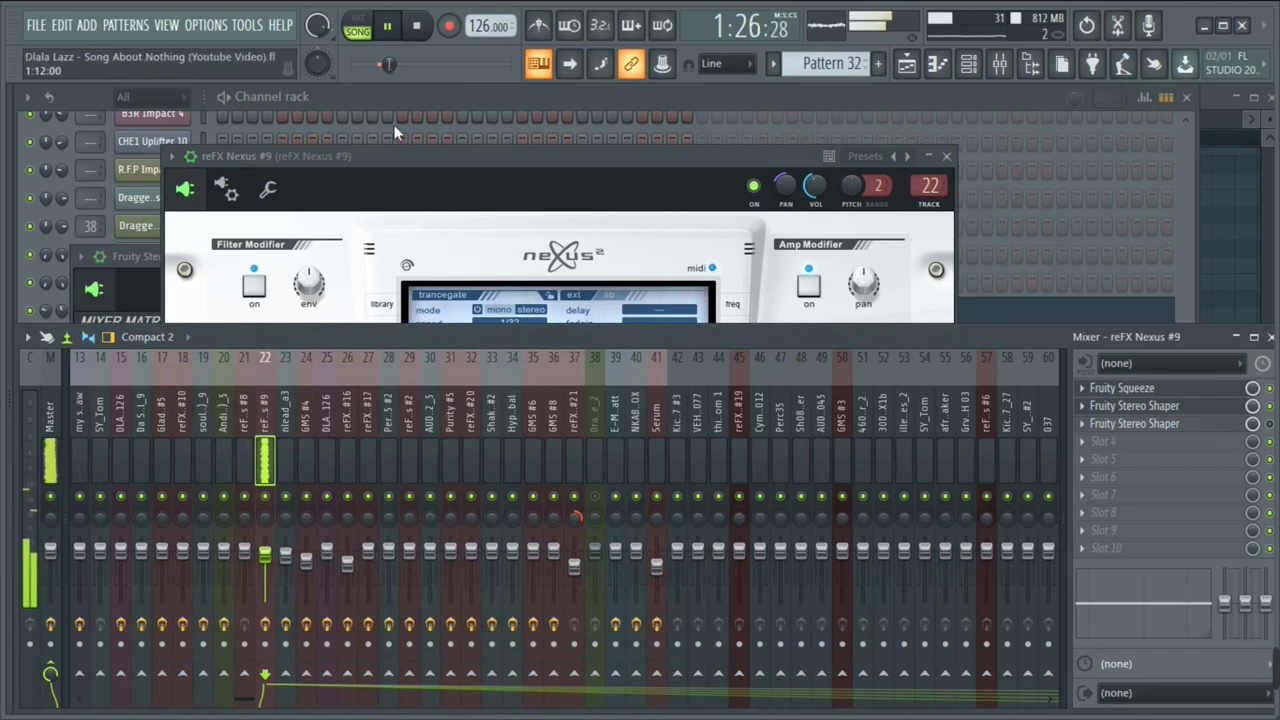
pyautogui.click(336, 104)
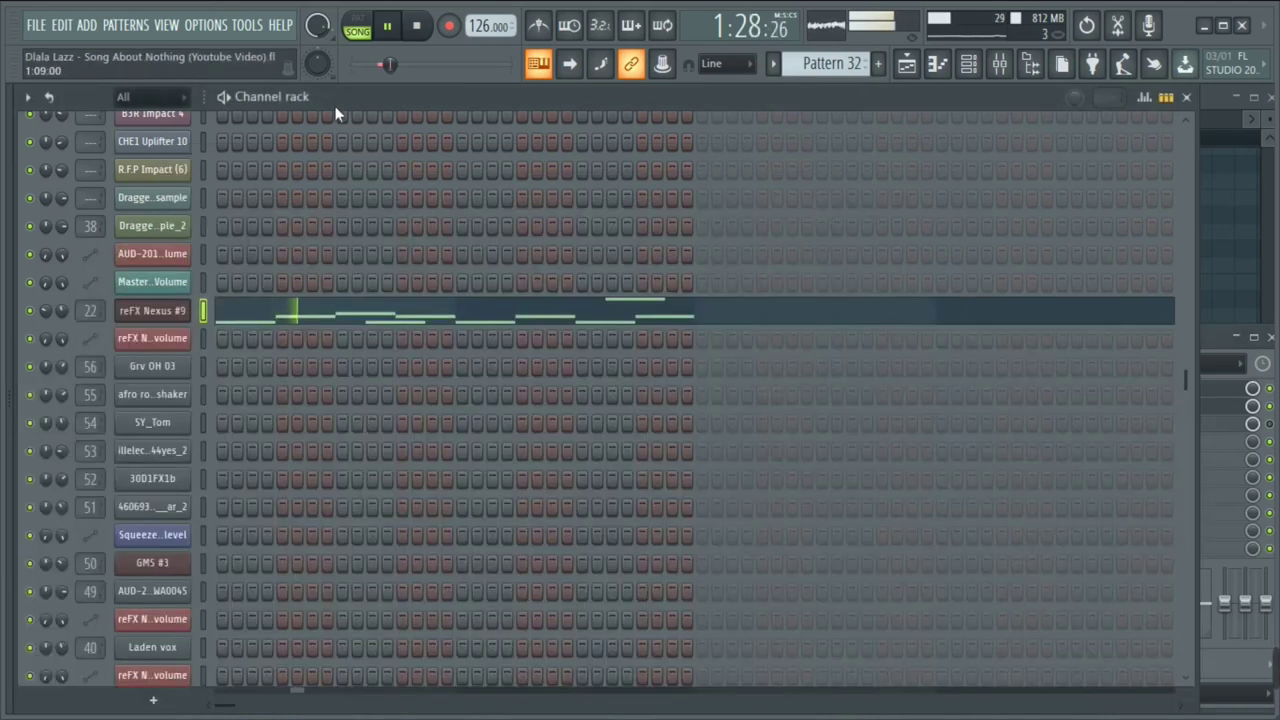
pyautogui.scroll(-15, 551, 280)
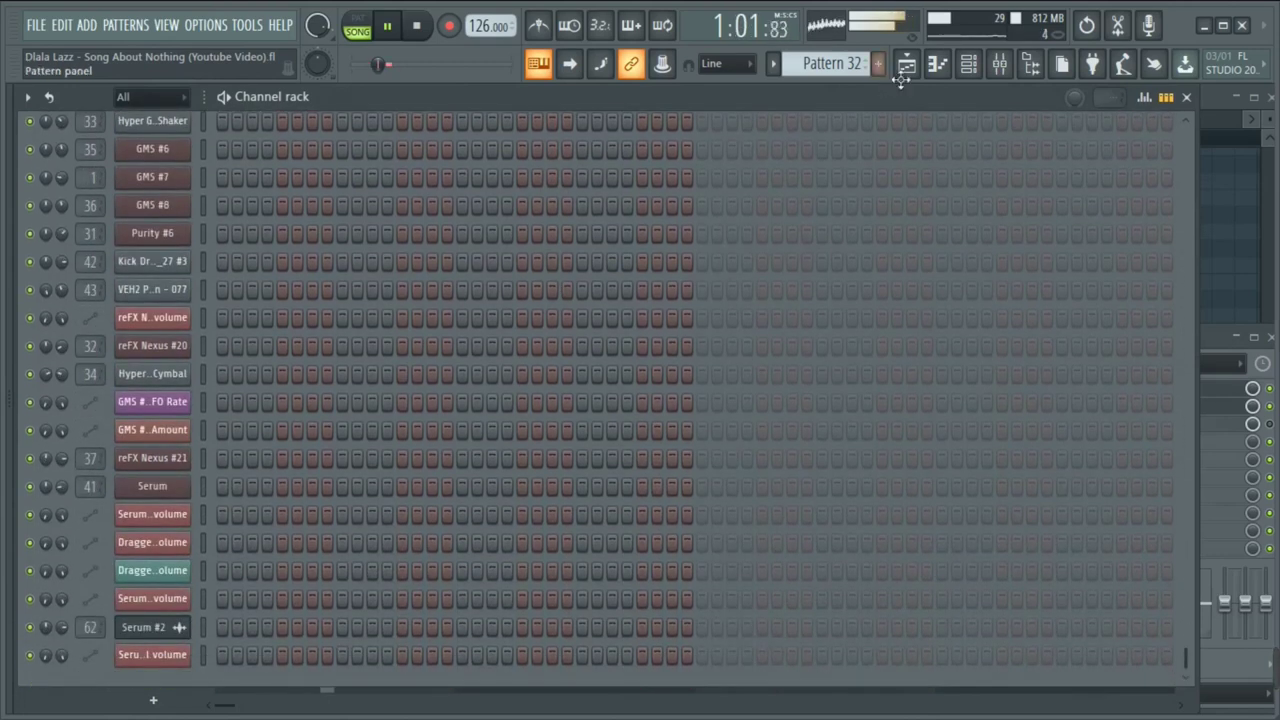
pyautogui.click(905, 65)
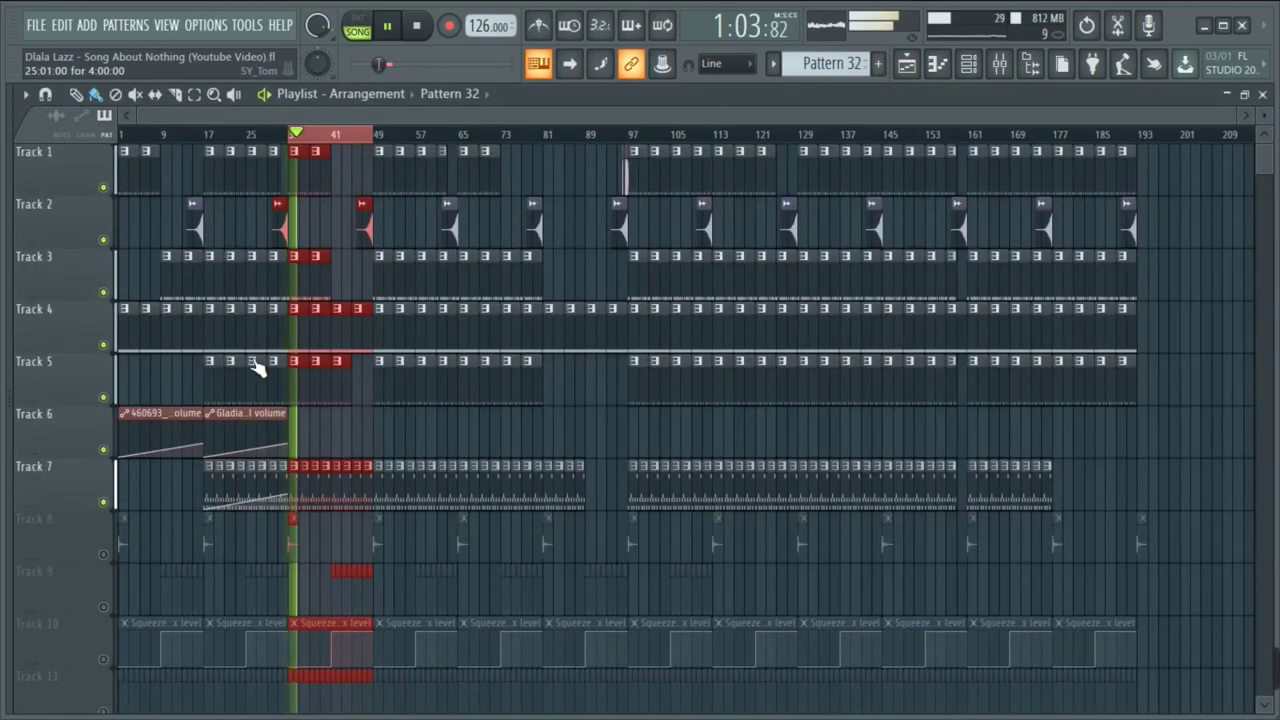
# Show the sample settings of the audio clip on Track 8 and unmute Tracks 8 and 9
pyautogui.doubleClick(283, 535)
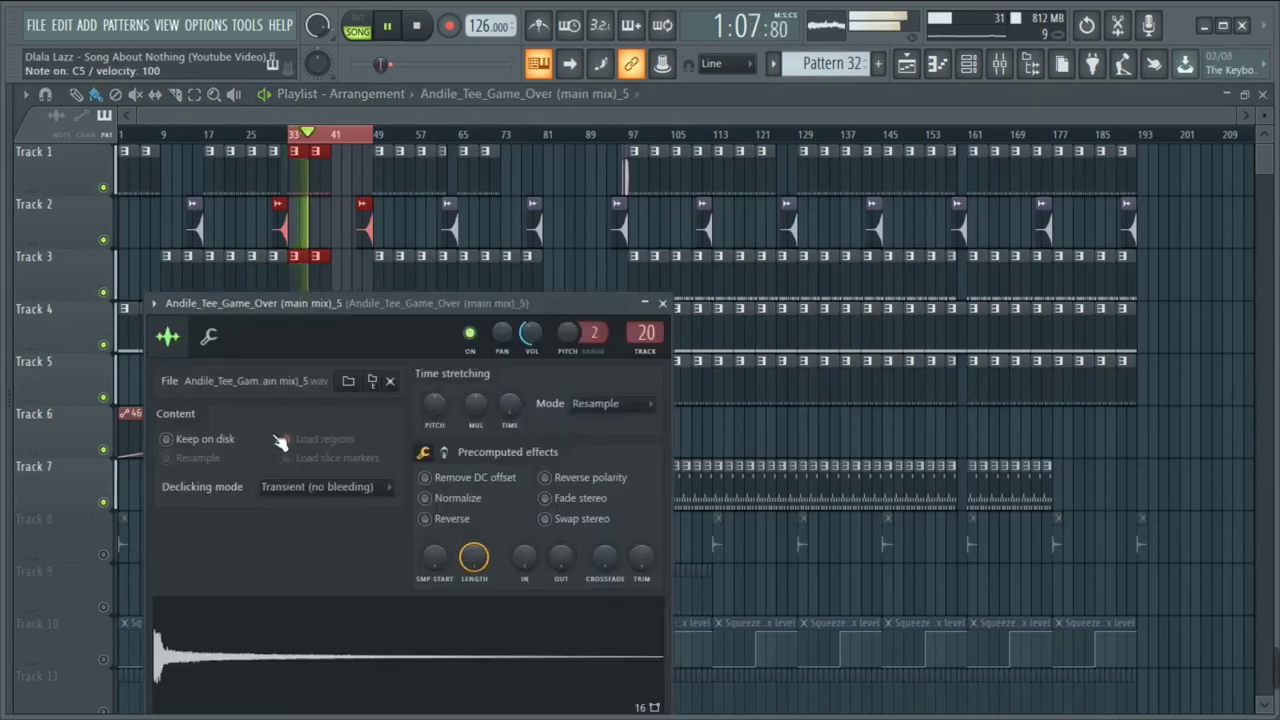
pyautogui.moveTo(341, 297); pyautogui.dragTo(493, 249)
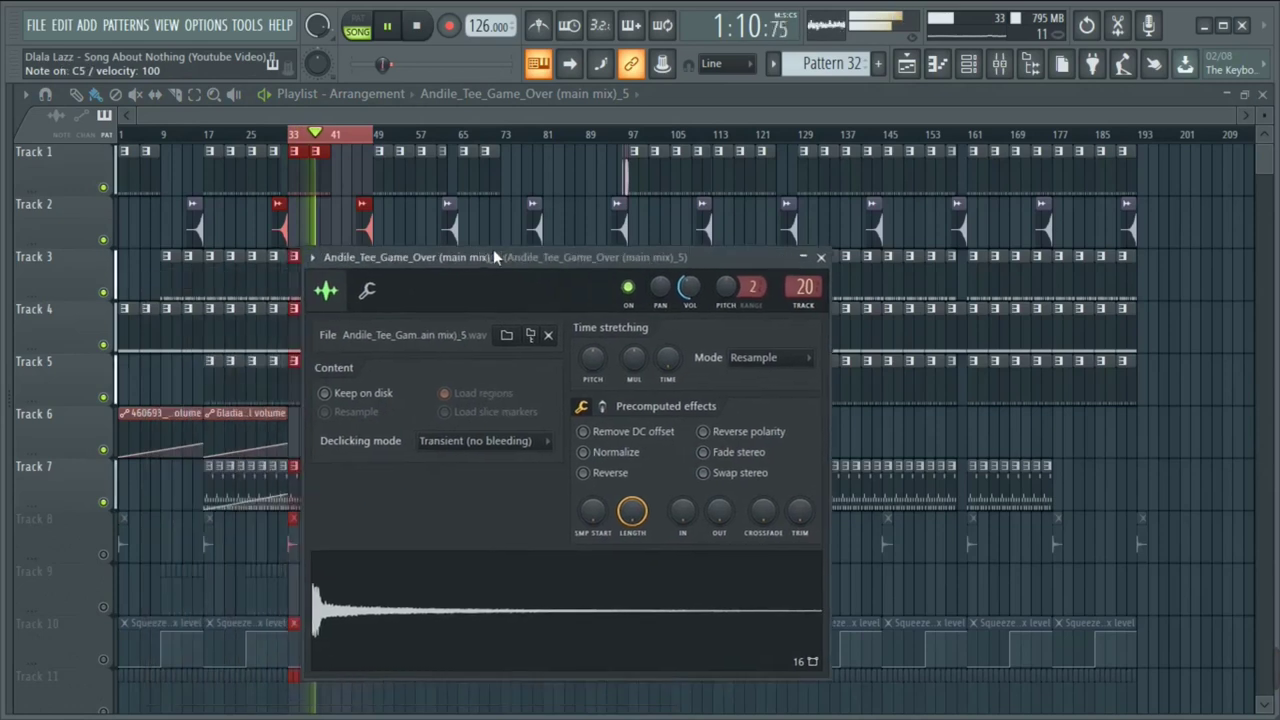
pyautogui.click(506, 106)
pyautogui.click(104, 555)
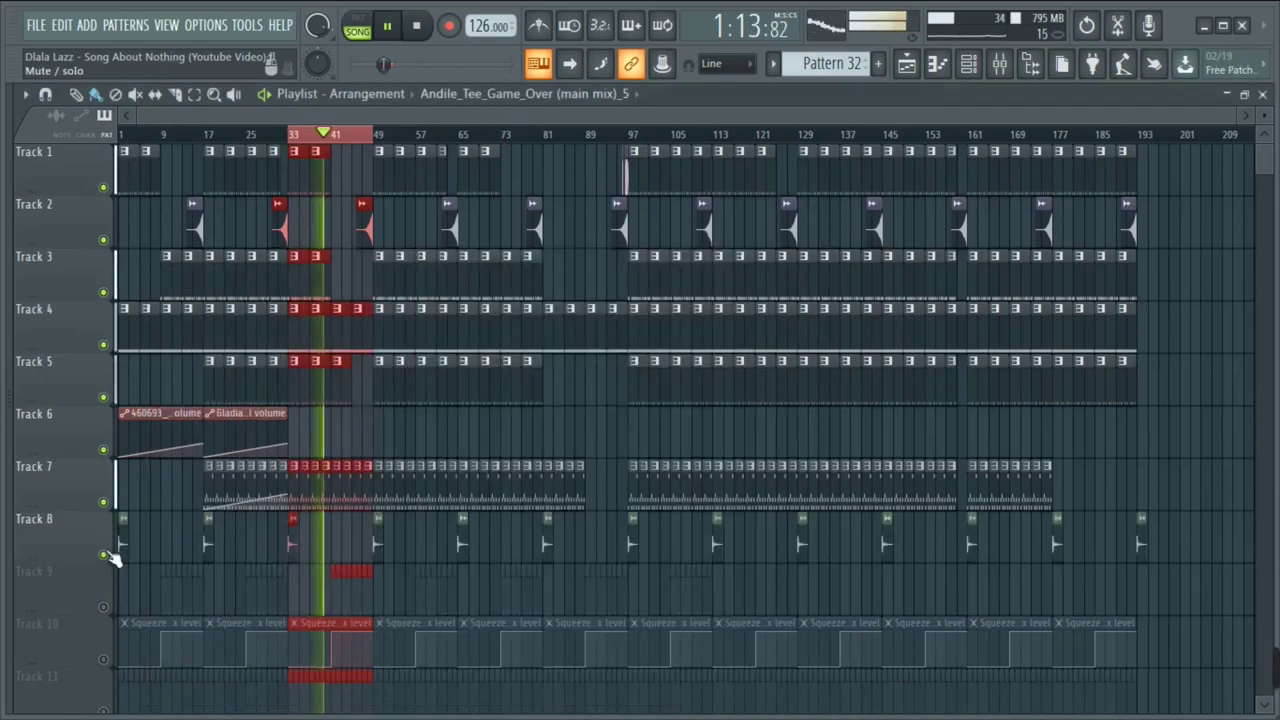
pyautogui.click(104, 607)
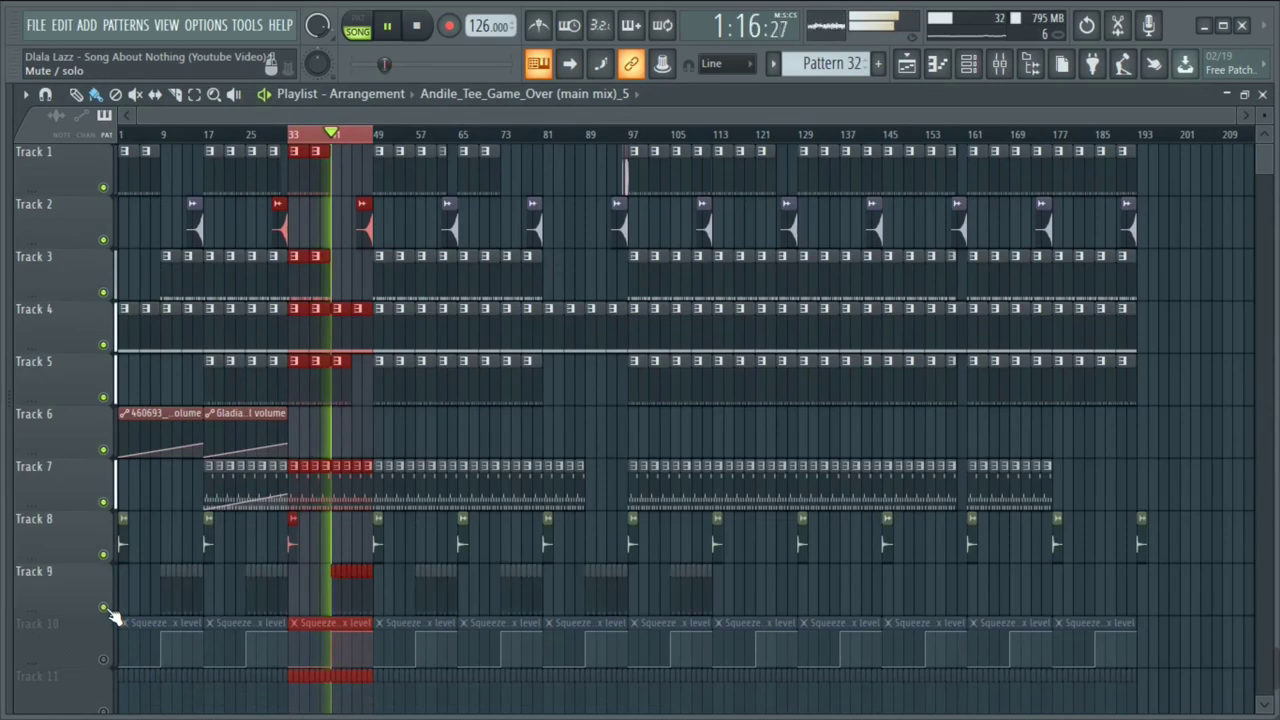
# Open Pattern 35 from Track 9 and show the afro roots shaker channel's sample settings and mixer track 55
pyautogui.doubleClick(363, 608)
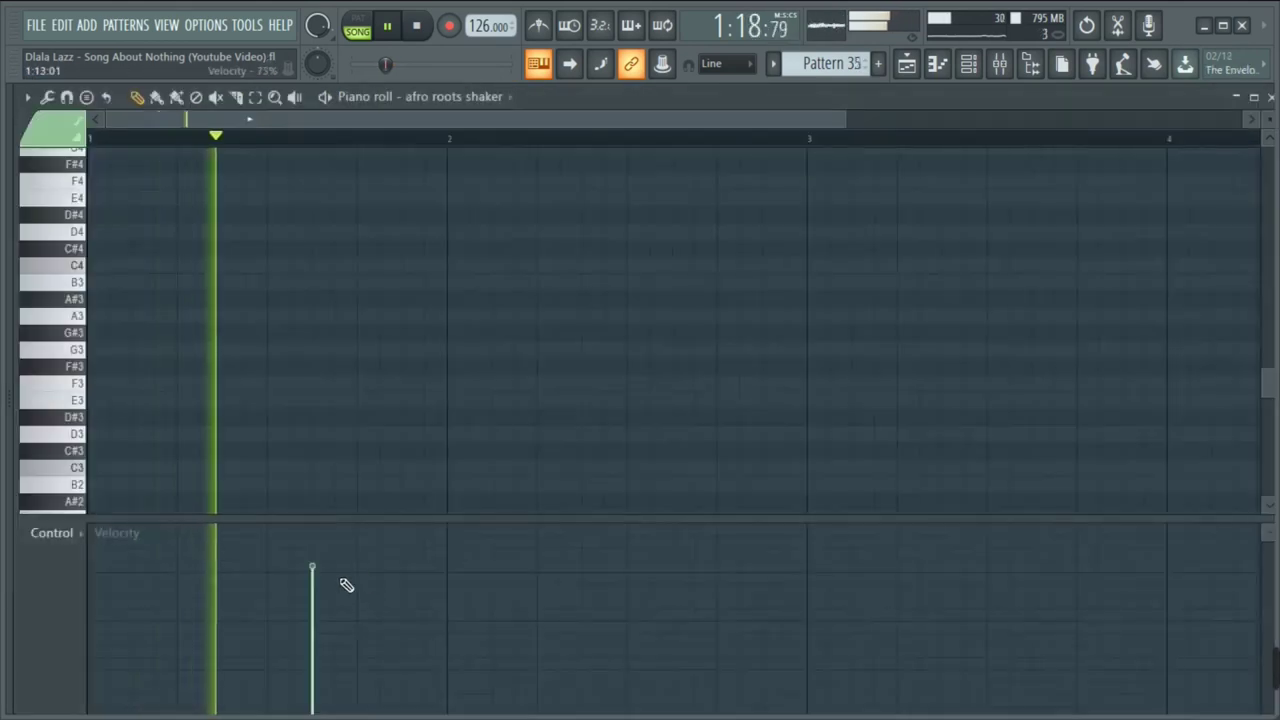
pyautogui.click(968, 63)
pyautogui.scroll(10, 333, 432)
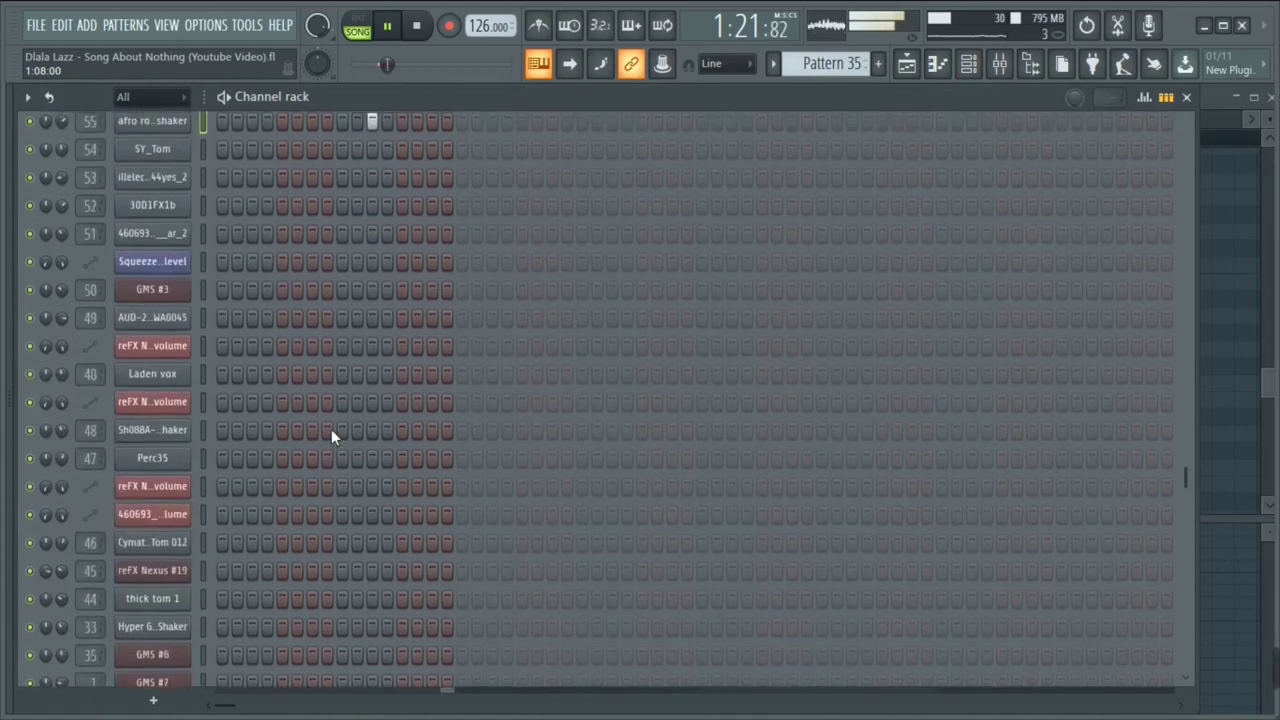
pyautogui.click(143, 375)
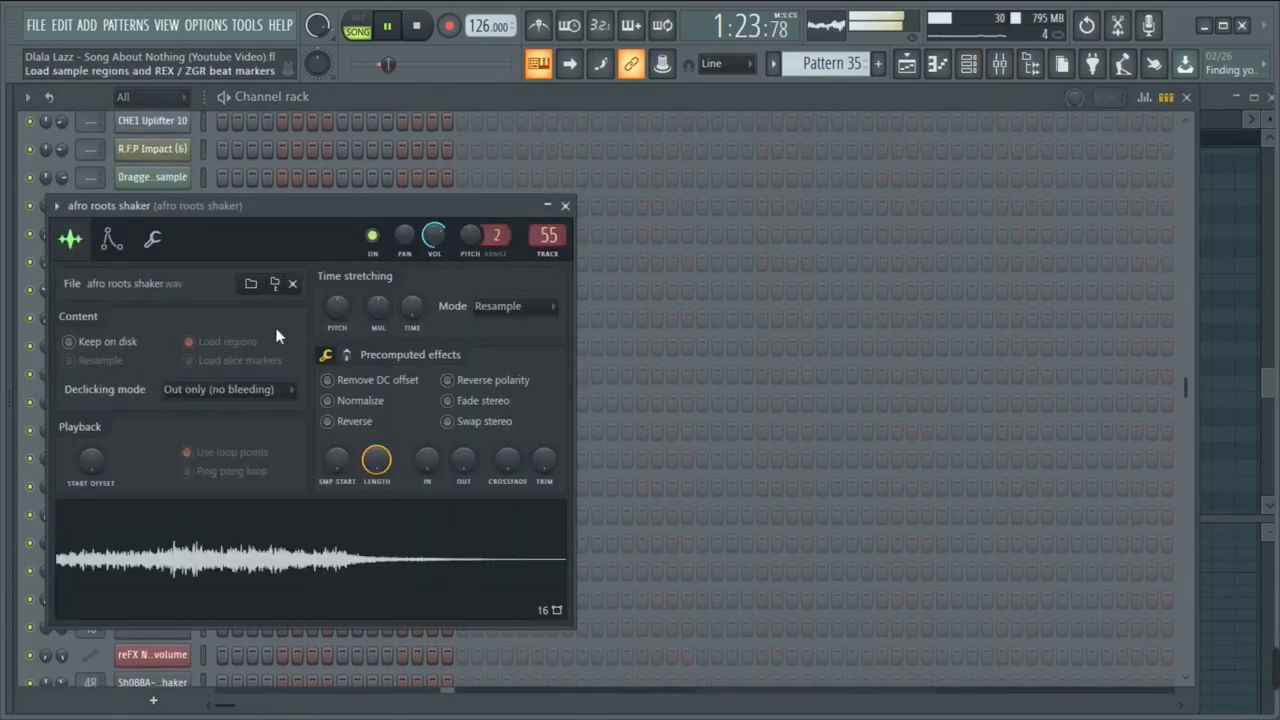
pyautogui.doubleClick(551, 240)
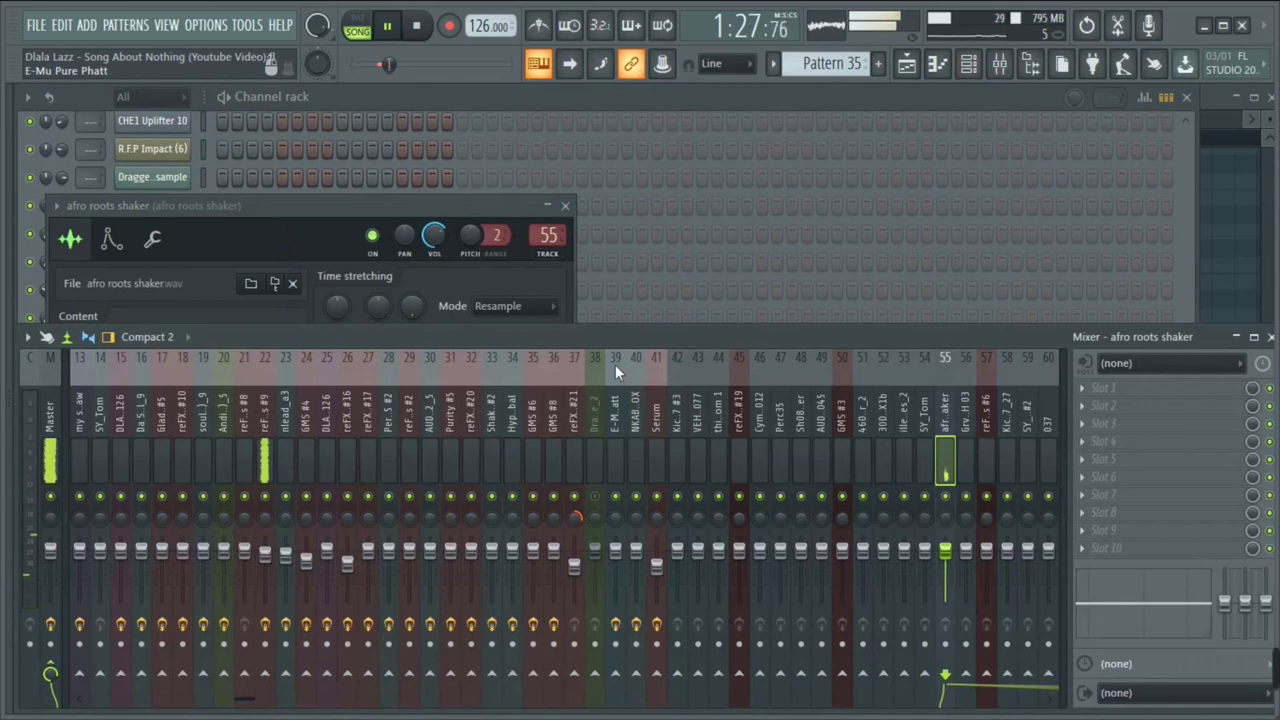
pyautogui.click(385, 96)
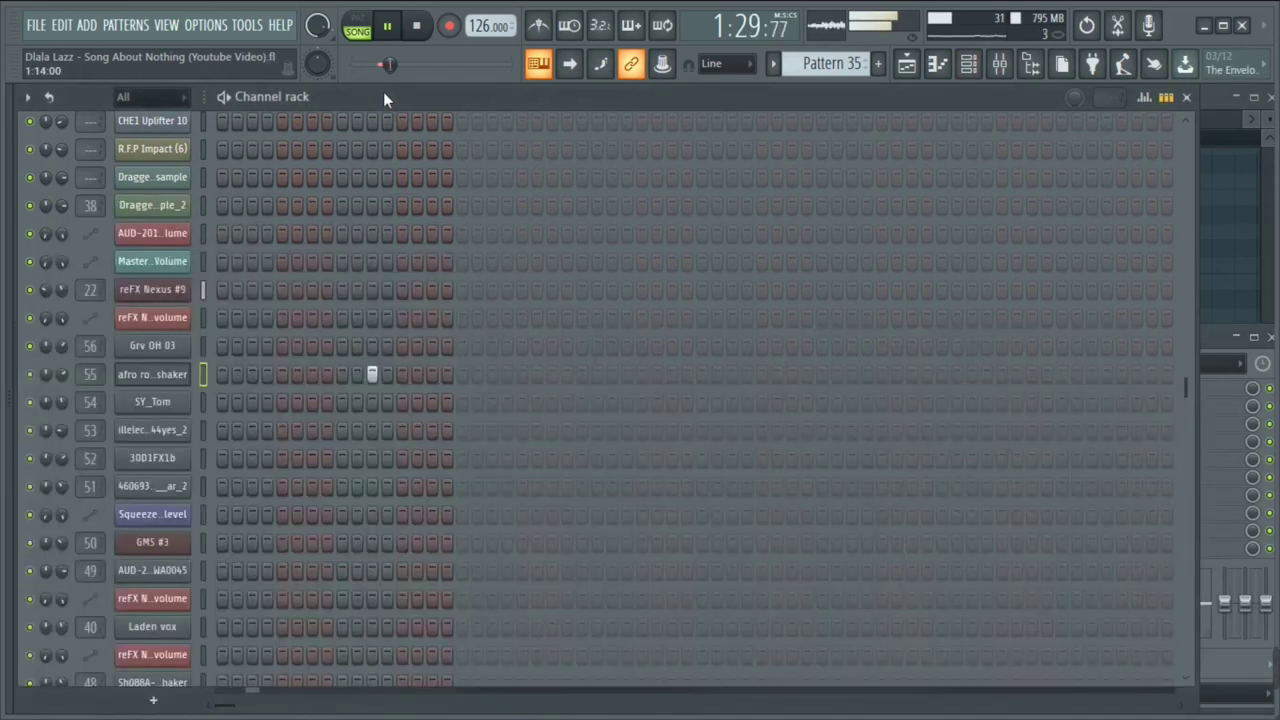
# Show the afro roots shaker piano roll, inspect the properties of its C5 note and close the piano roll
pyautogui.rightClick(141, 381)
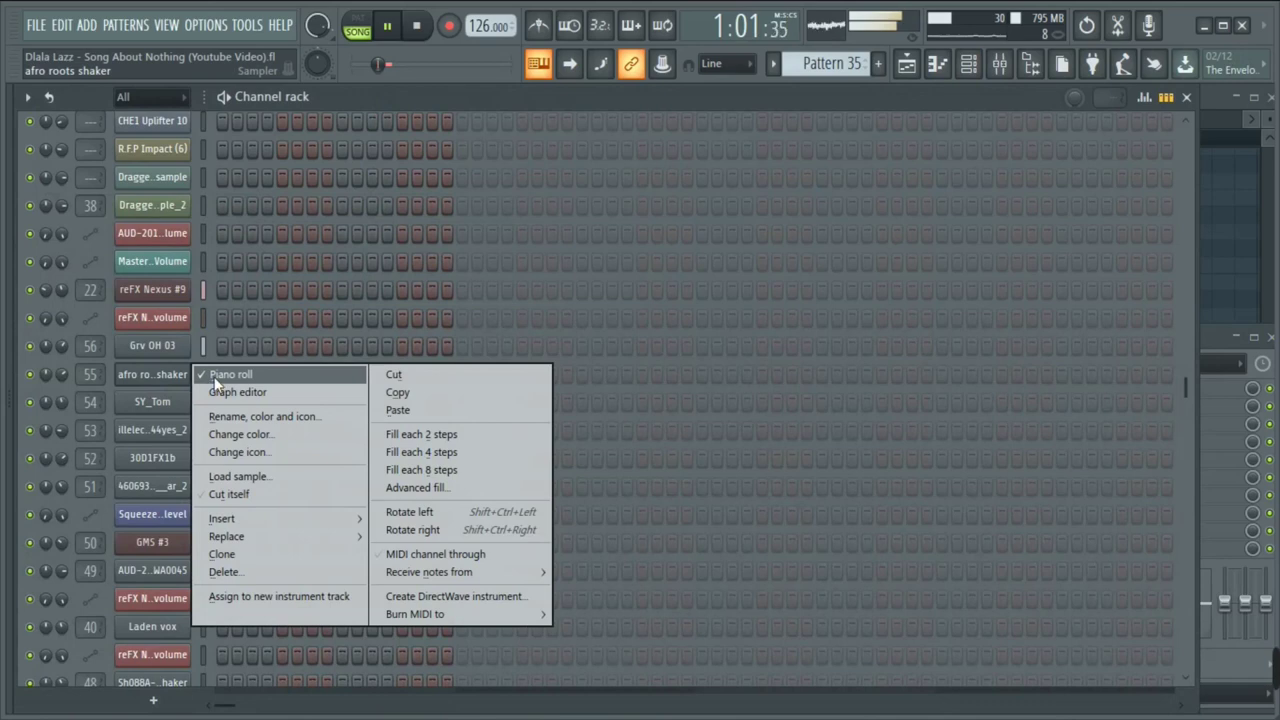
pyautogui.click(214, 373)
pyautogui.rightClick(175, 378)
pyautogui.click(229, 374)
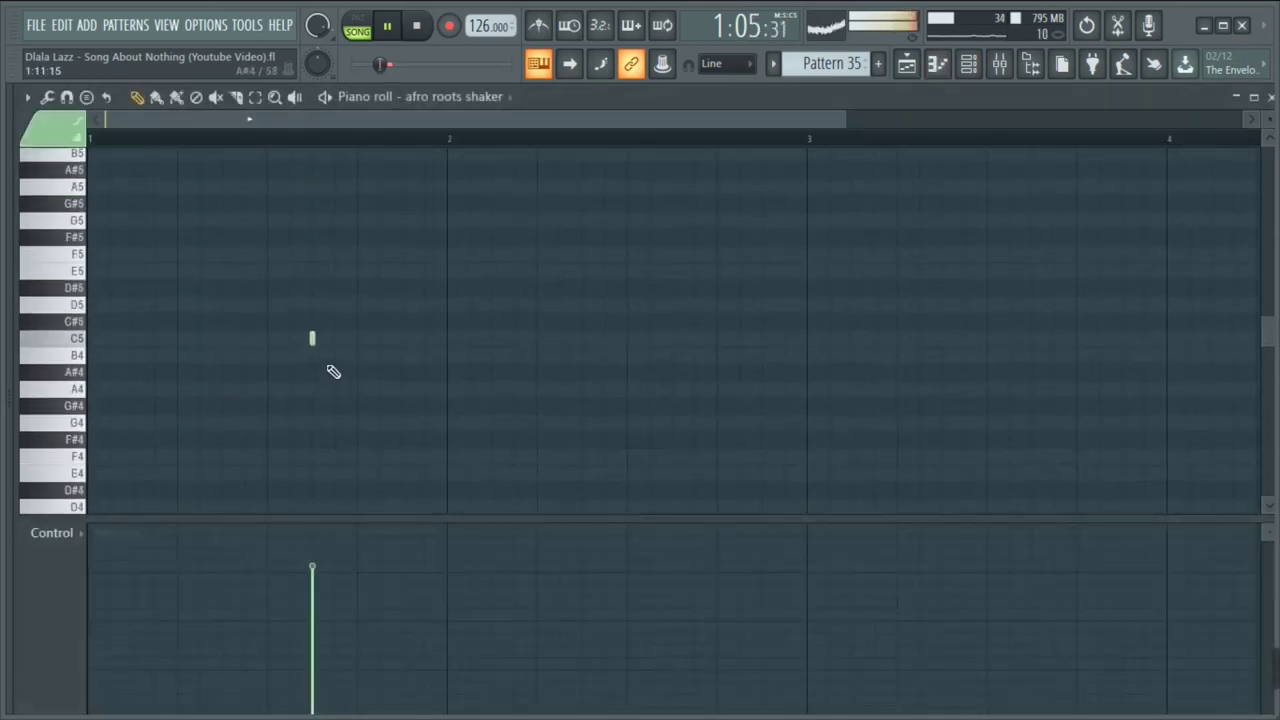
pyautogui.doubleClick(312, 366)
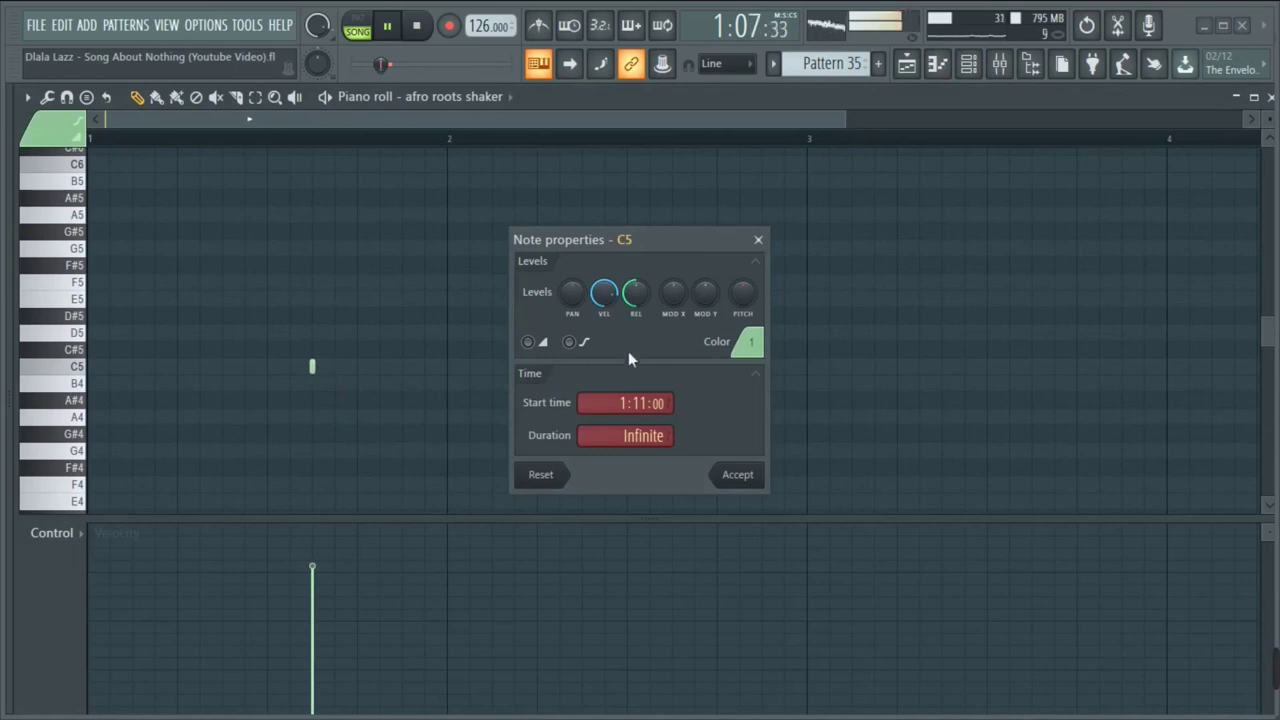
pyautogui.click(738, 475)
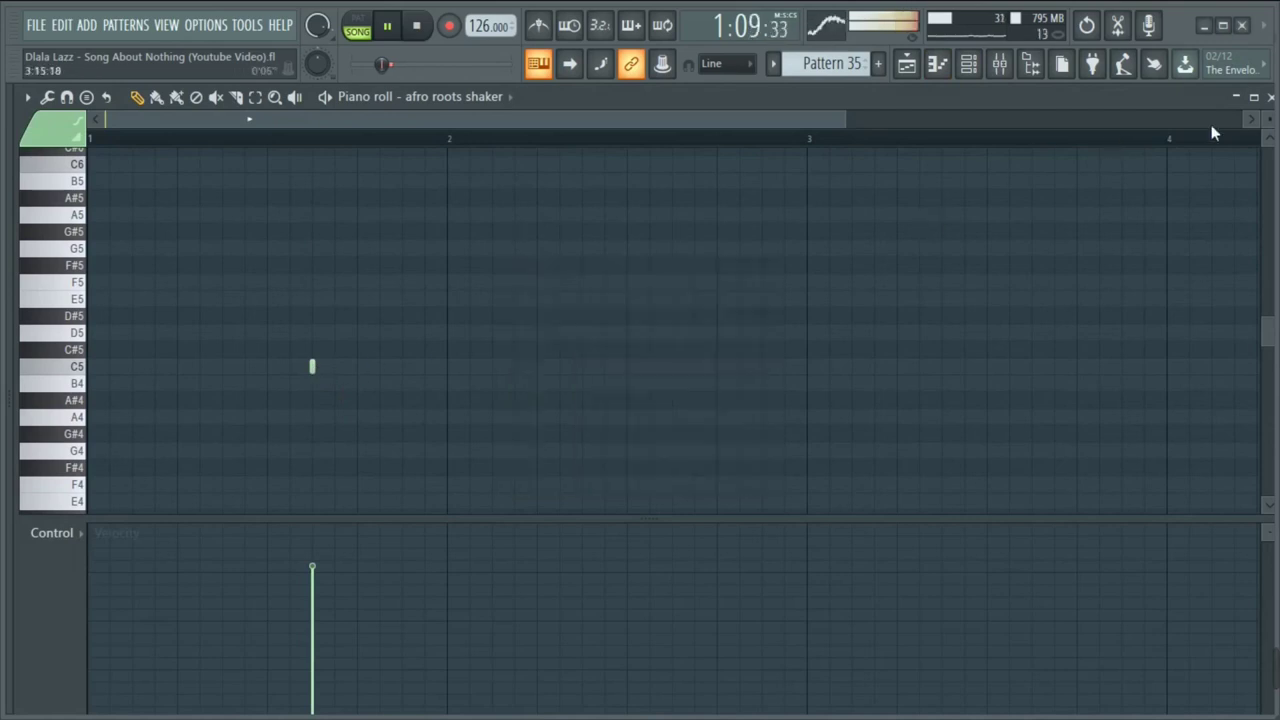
pyautogui.click(1271, 97)
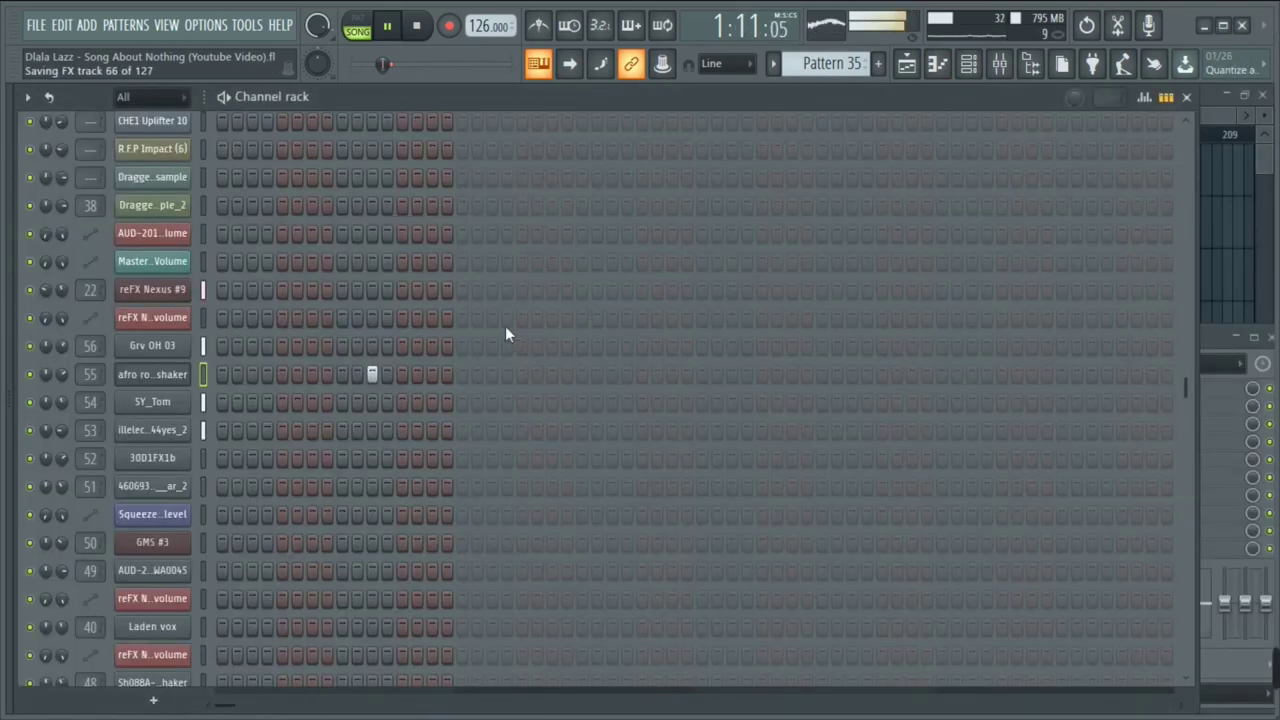
# Return to the playlist and unmute Track 10 with the Squeeze mix level automation and Track 11 below it
pyautogui.click(910, 68)
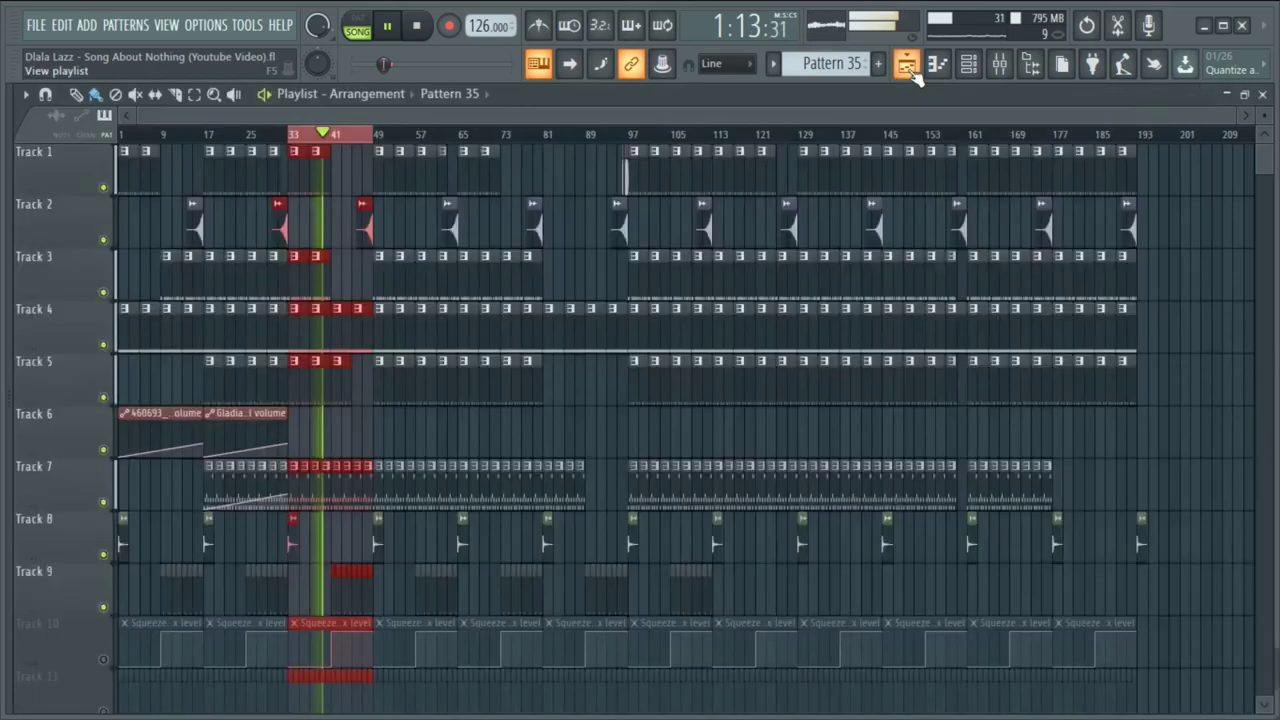
pyautogui.scroll(-3, 350, 402)
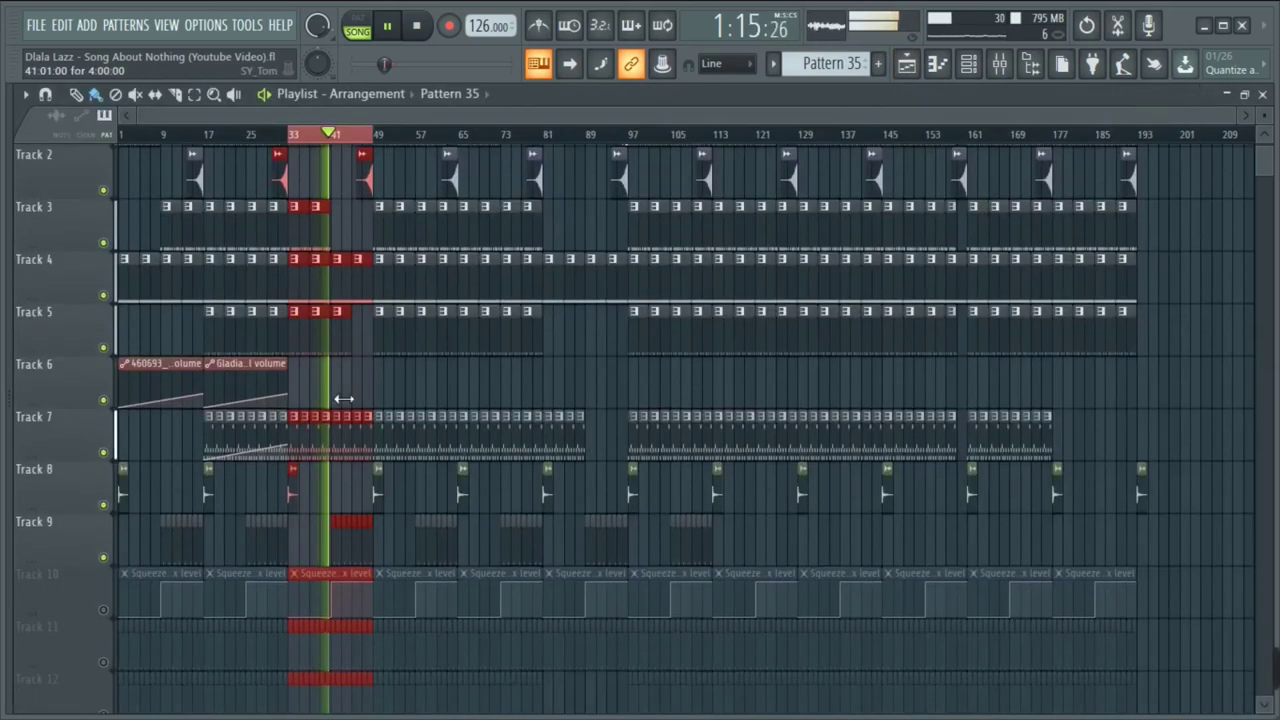
pyautogui.click(104, 503)
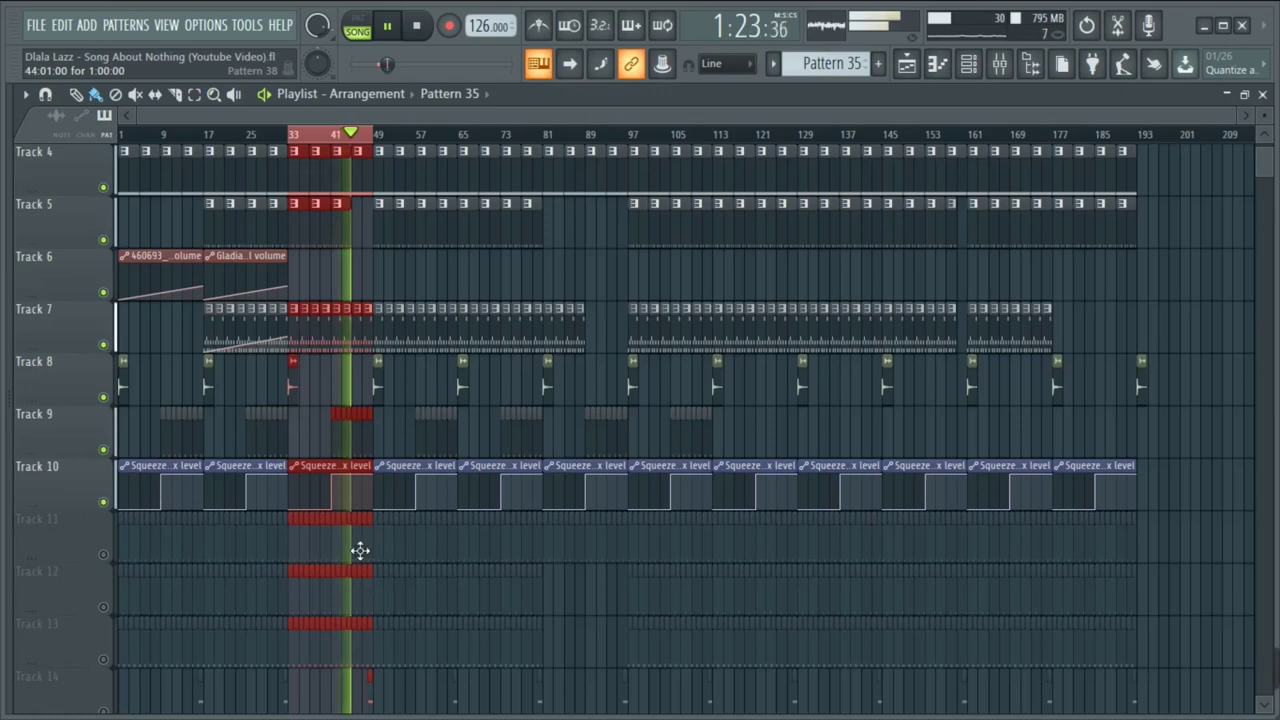
pyautogui.scroll(-2, 352, 540)
pyautogui.click(103, 449)
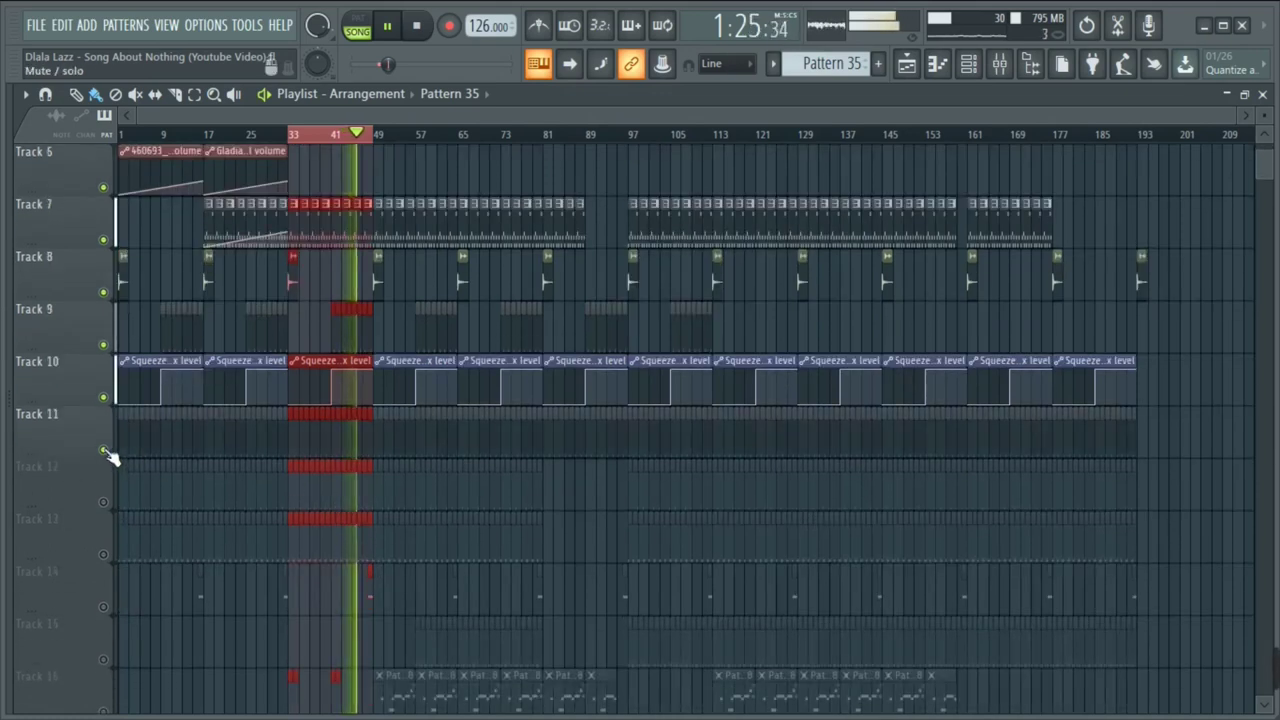
# Open Pattern 38 from Track 11 and show the Laden vox channel's sample settings and miscellaneous functions page
pyautogui.doubleClick(315, 456)
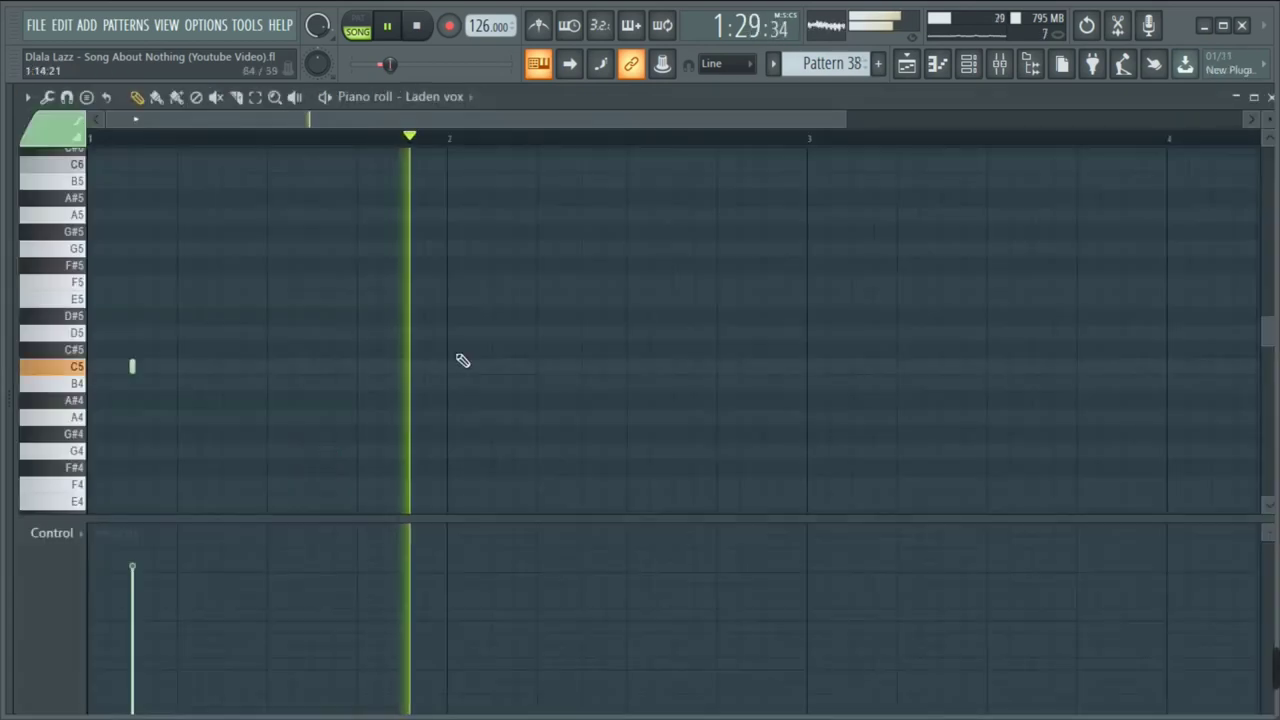
pyautogui.click(968, 63)
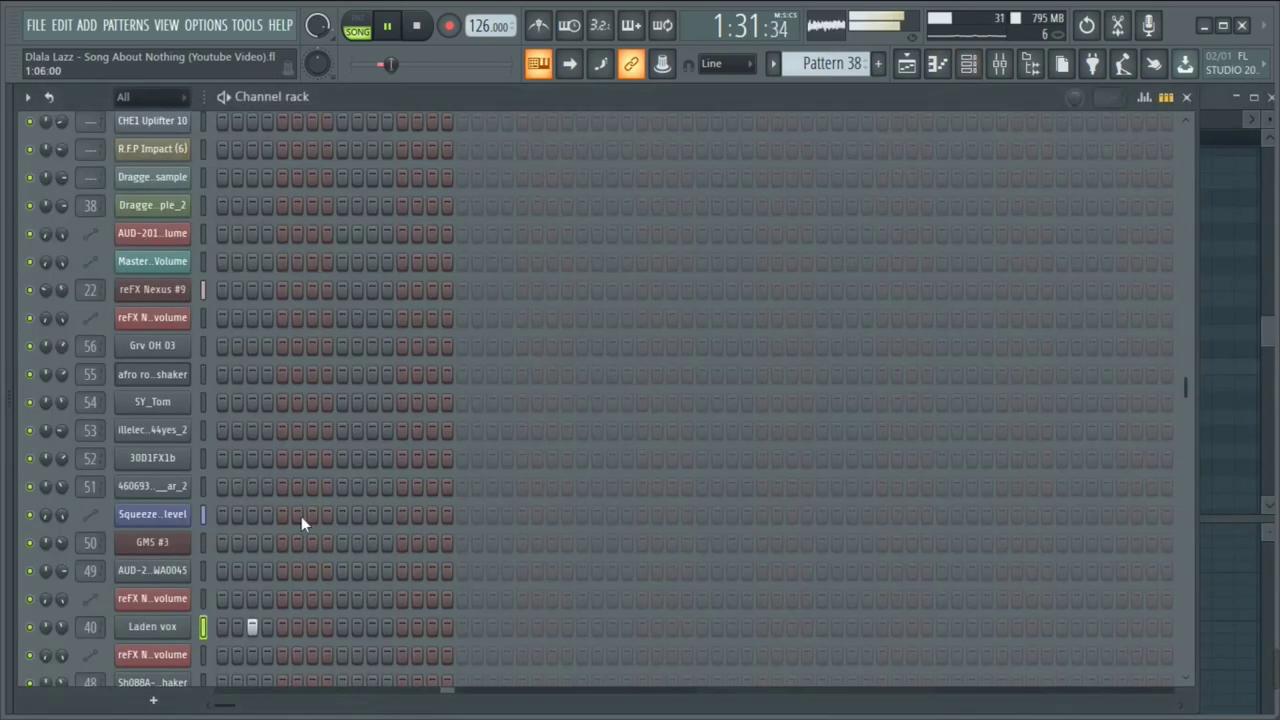
pyautogui.scroll(-3, 295, 515)
pyautogui.click(152, 543)
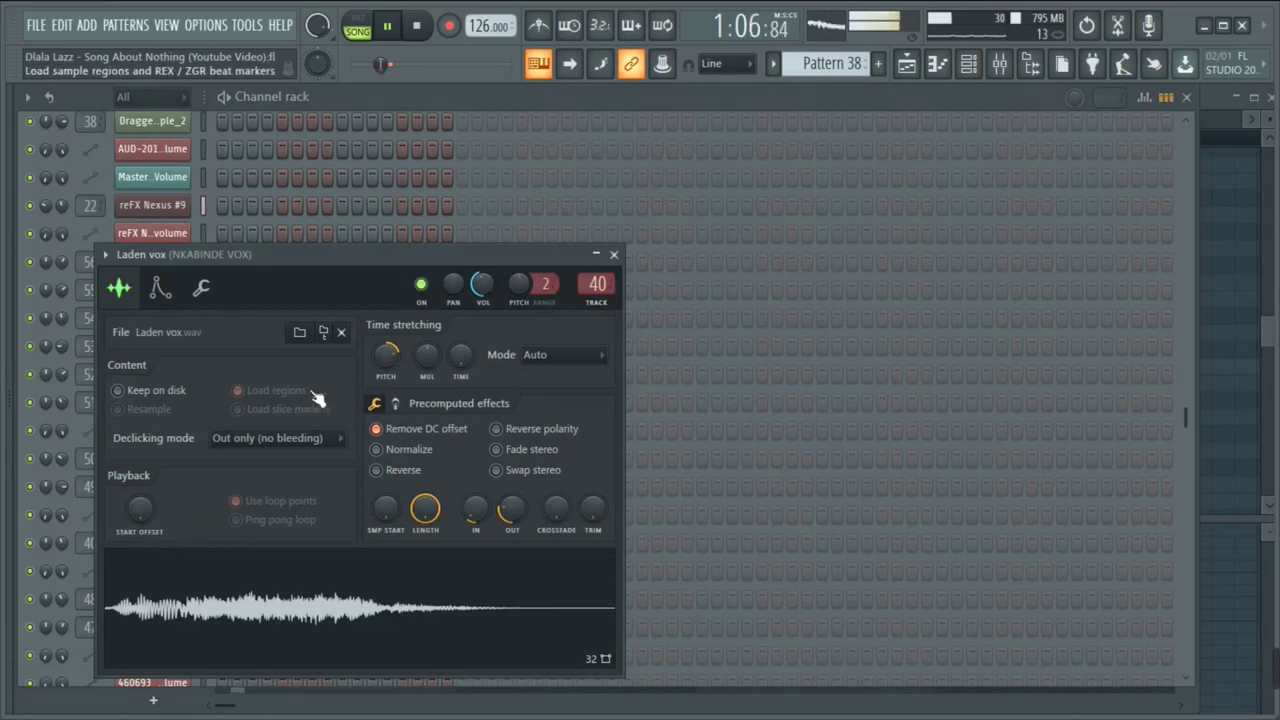
pyautogui.click(200, 290)
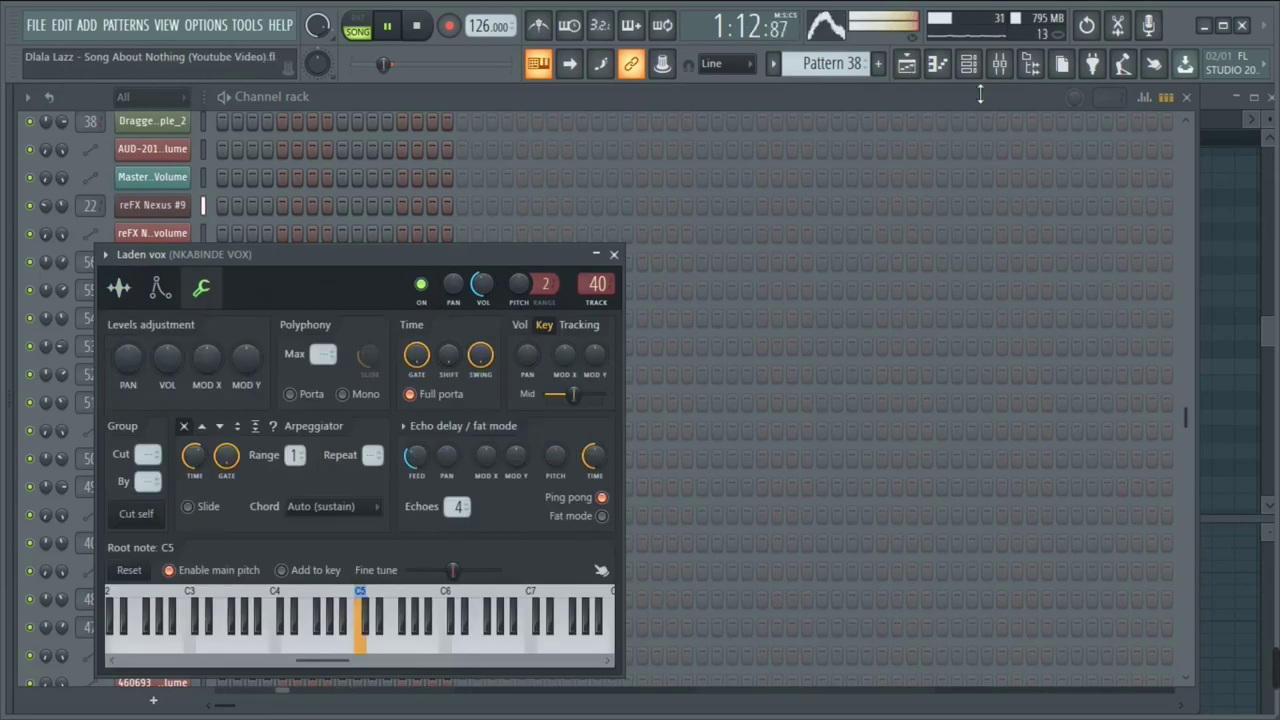
# Inspect the Fruity Reeverb 2 effect on Laden vox's mixer track 40 and return to the channel rack
pyautogui.click(1005, 64)
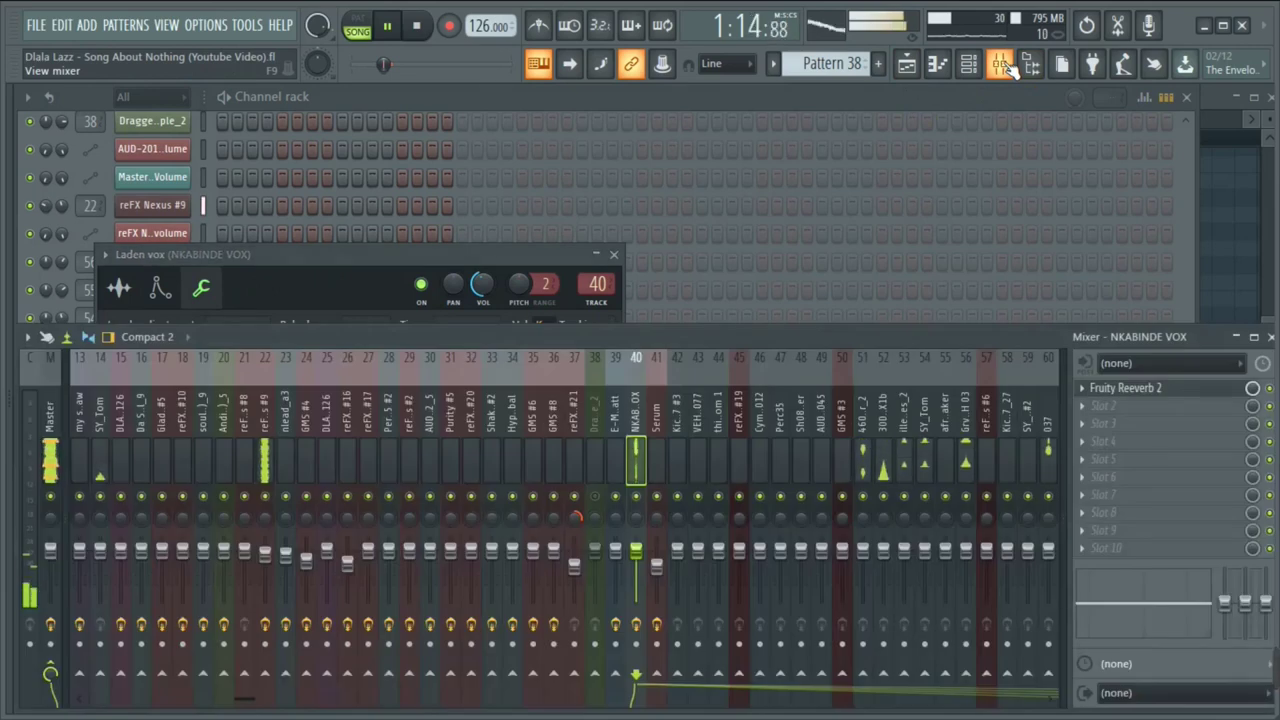
pyautogui.click(1108, 390)
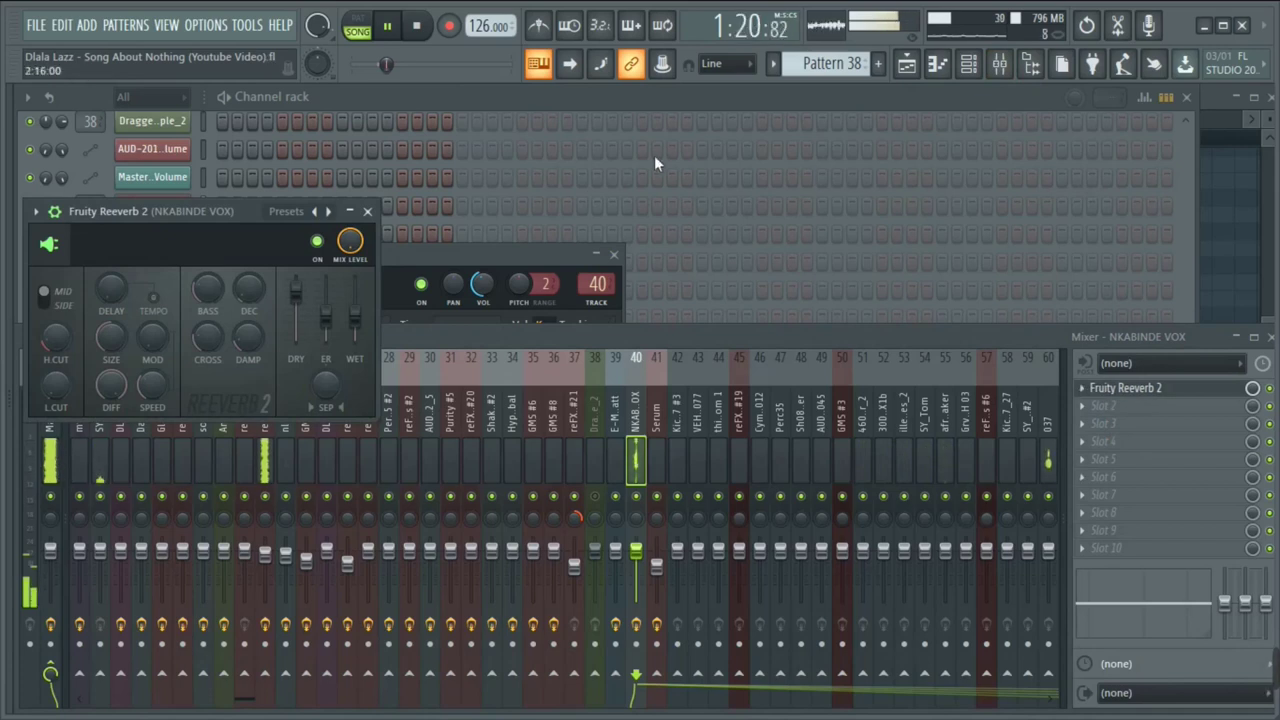
pyautogui.click(484, 90)
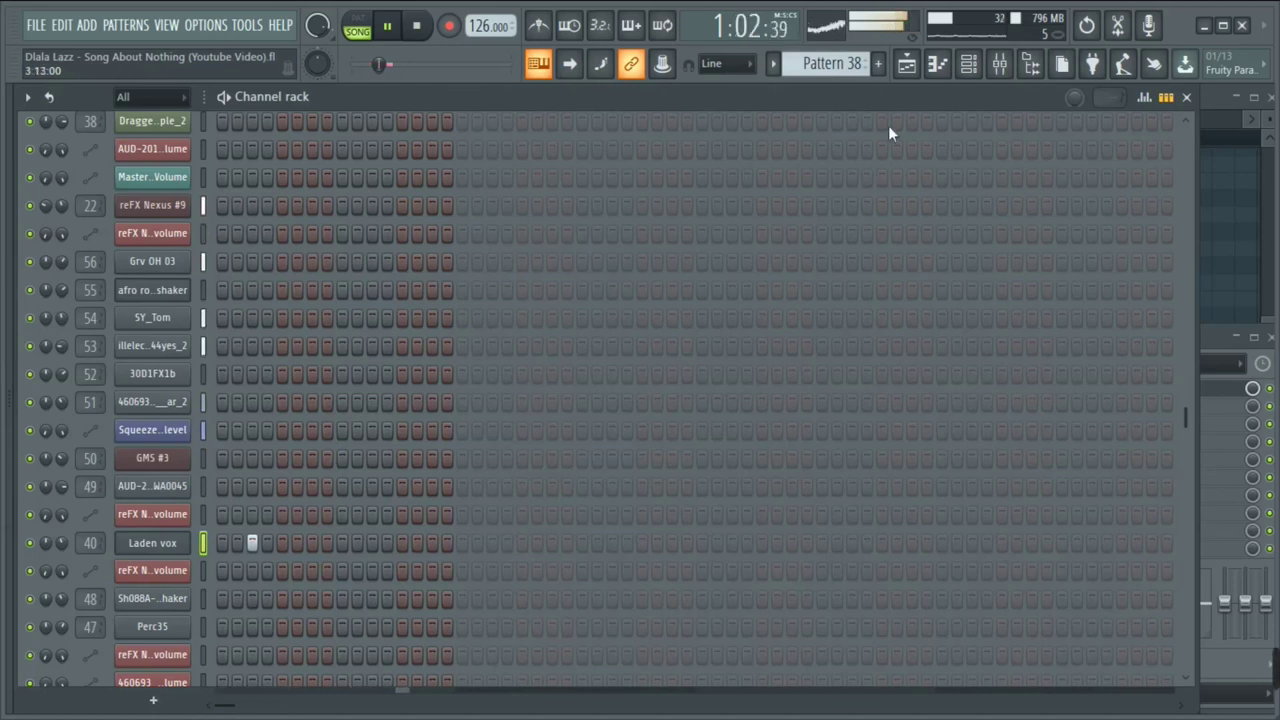
pyautogui.click(1215, 335)
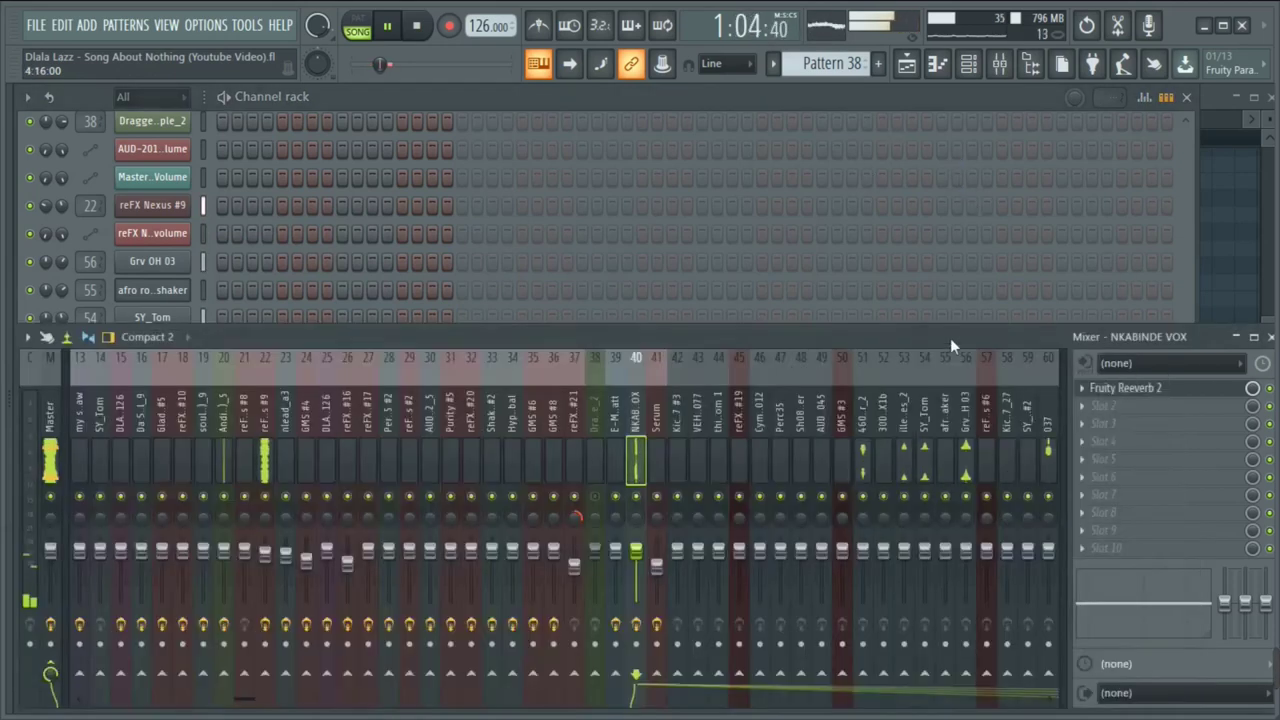
pyautogui.click(512, 108)
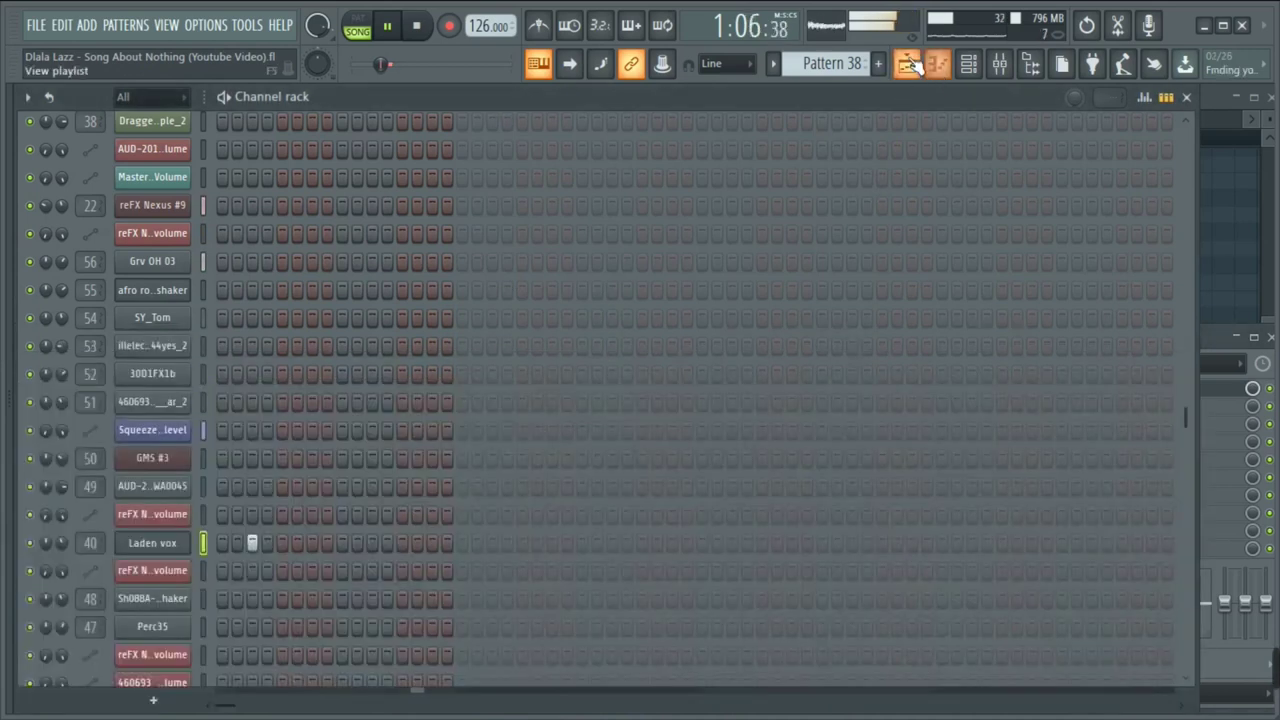
# Return to the playlist and unmute Track 12
pyautogui.click(913, 65)
pyautogui.scroll(-1, 300, 460)
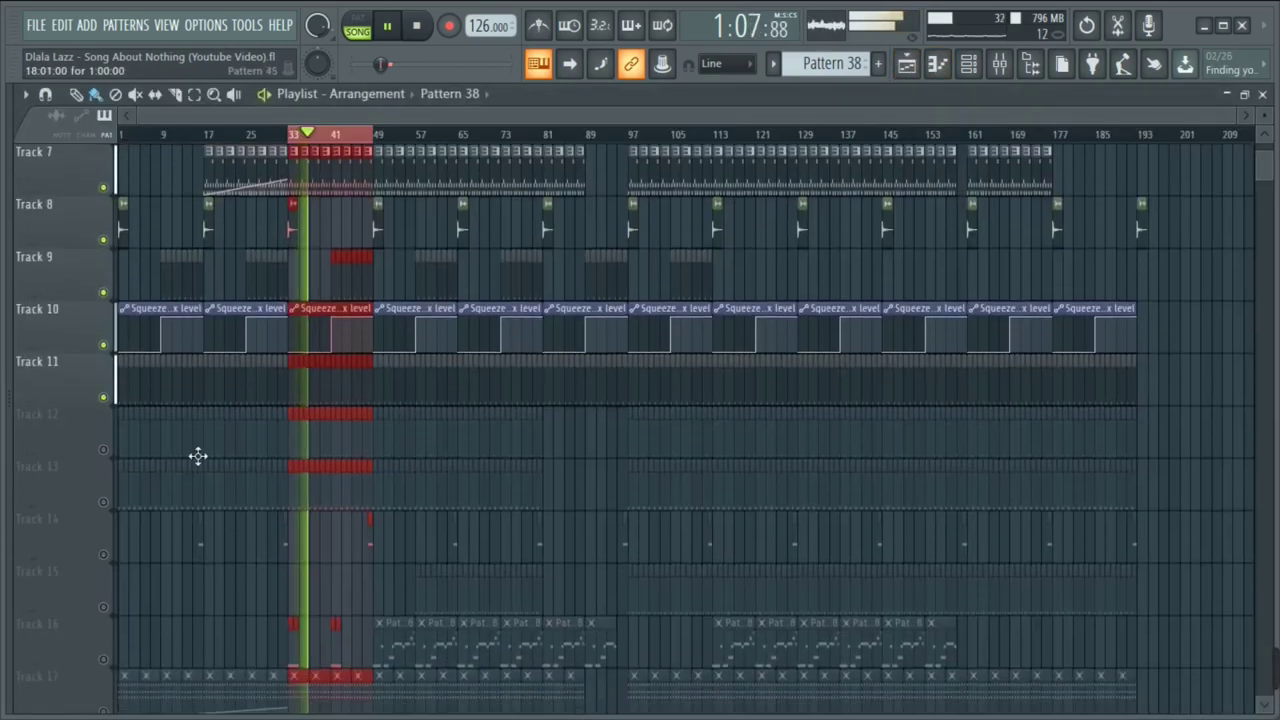
pyautogui.click(104, 452)
# Open Pattern 45 from Track 12 and show the Sh088A-EQ Shaker's piano roll, channel and mixer track 48
pyautogui.doubleClick(346, 443)
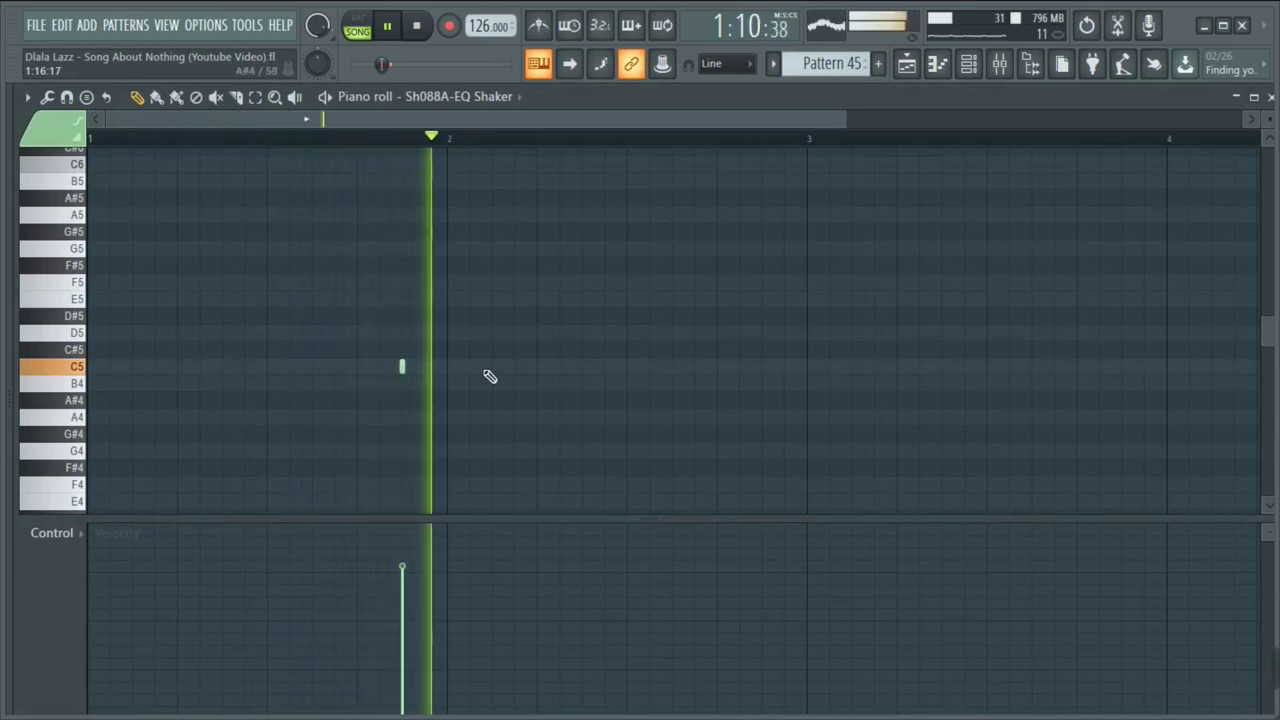
pyautogui.click(968, 64)
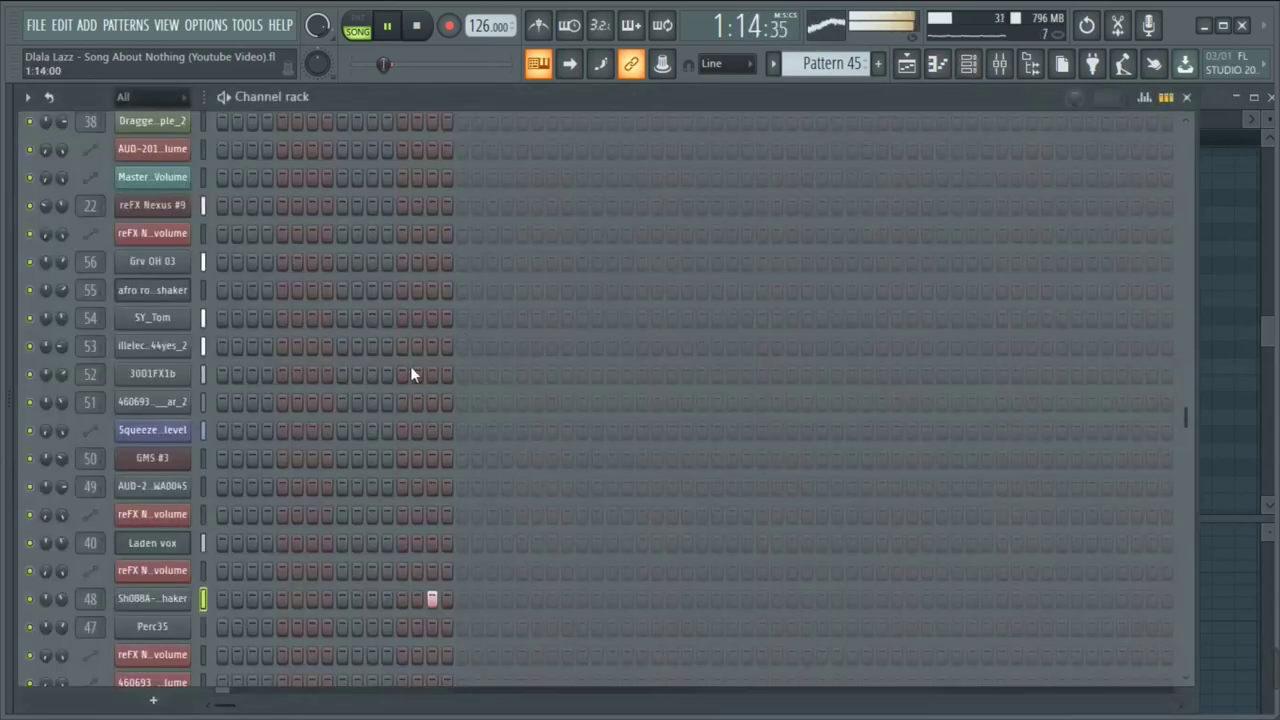
pyautogui.click(91, 599)
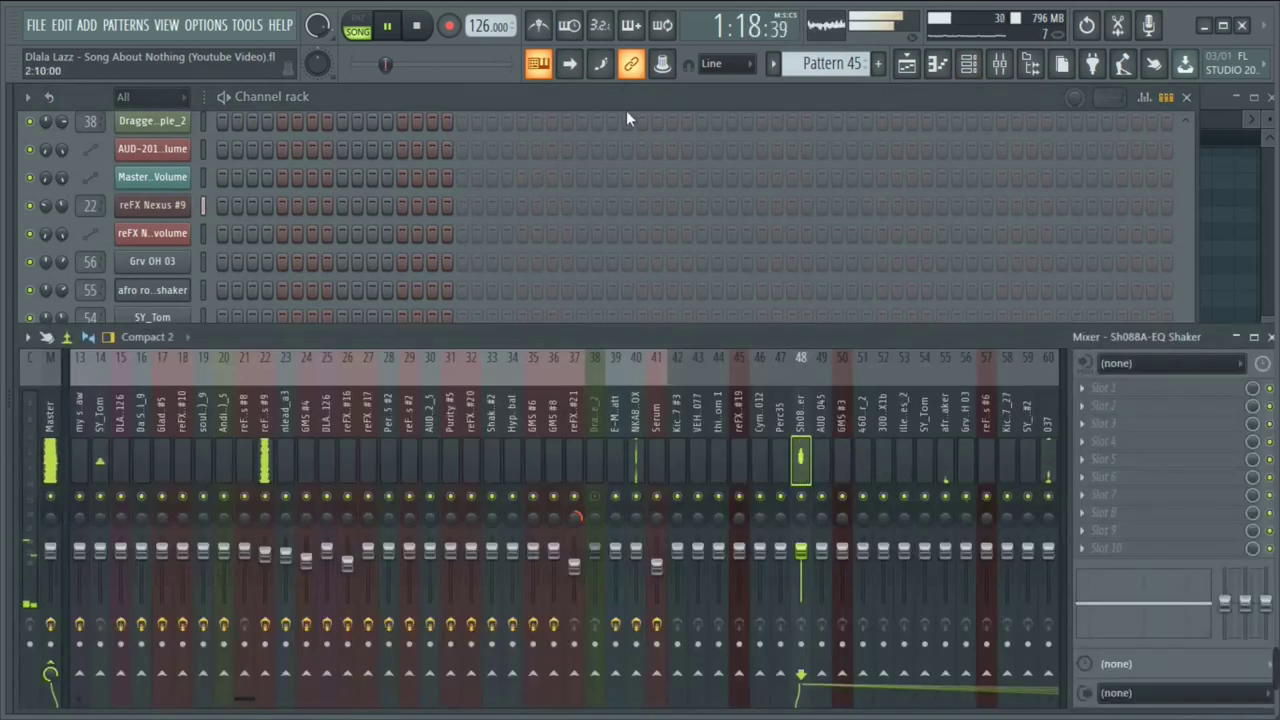
pyautogui.press('F9')
# Return to the playlist, unmute Track 13 and select its Pattern 46
pyautogui.click(906, 65)
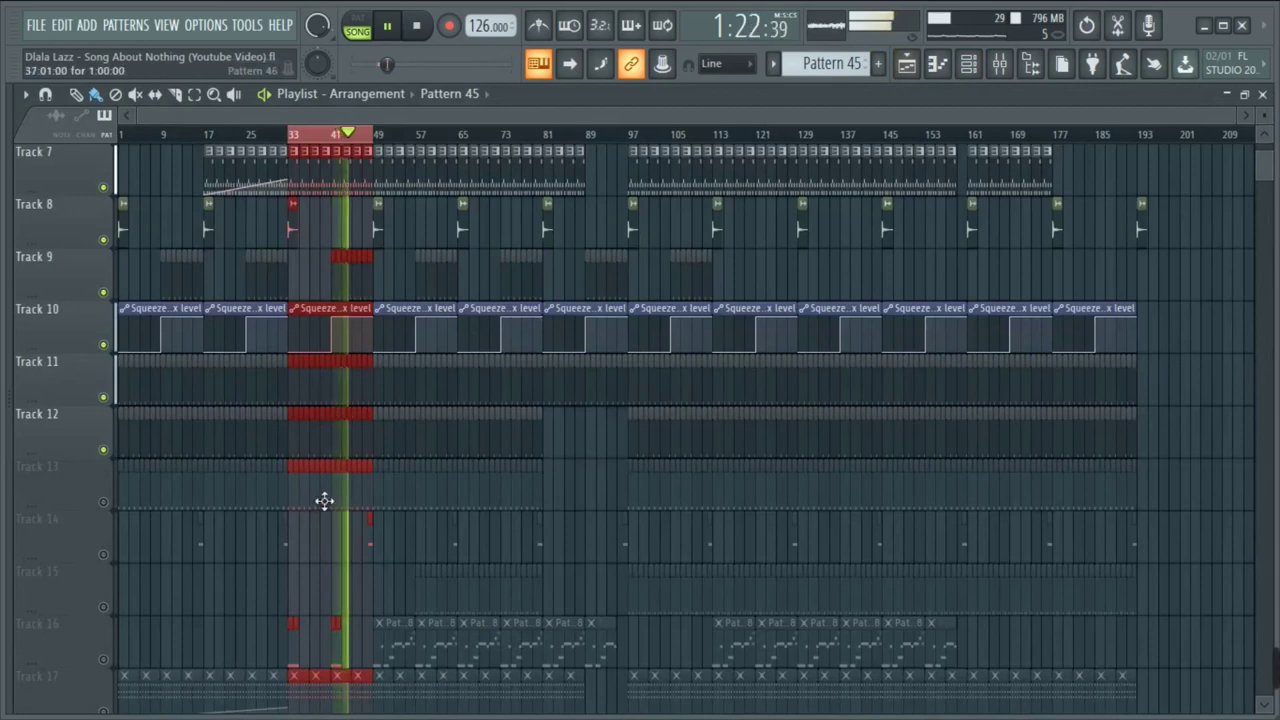
pyautogui.press('F7')
pyautogui.click(906, 65)
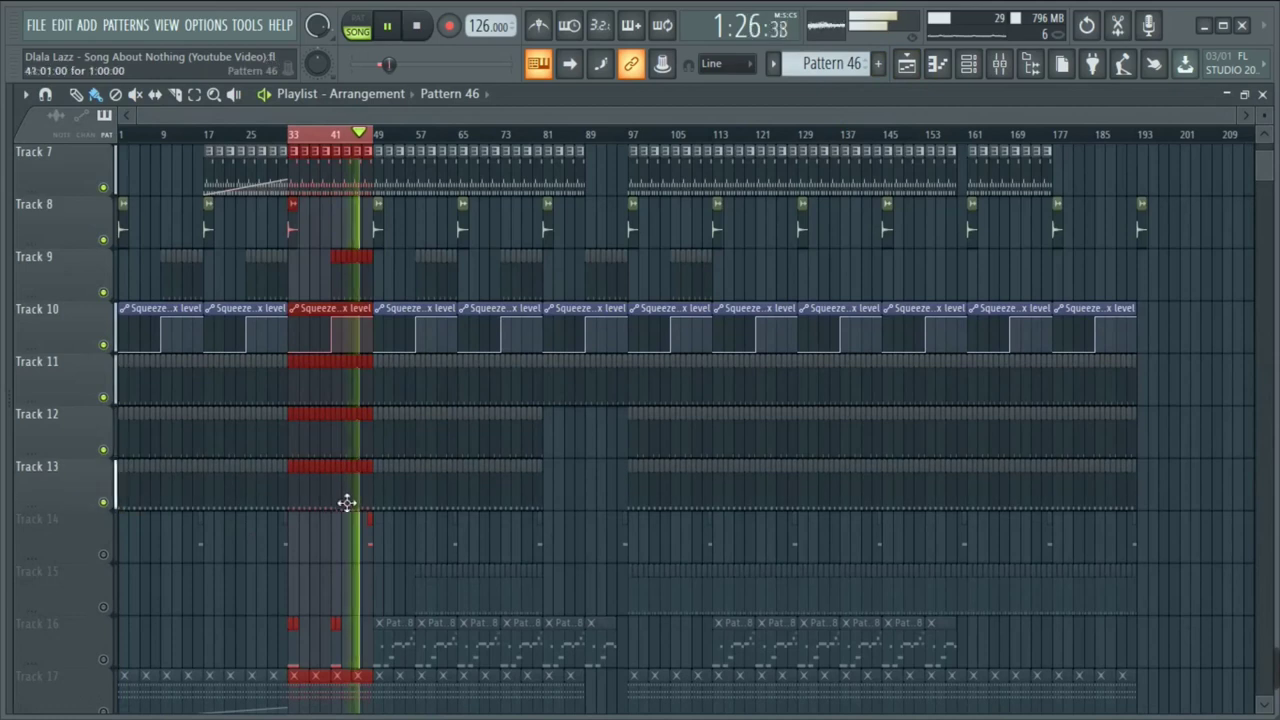
# Show the Perc35 piano roll of Pattern 46 and look through the pattern's channels in the channel rack
pyautogui.press('F7')
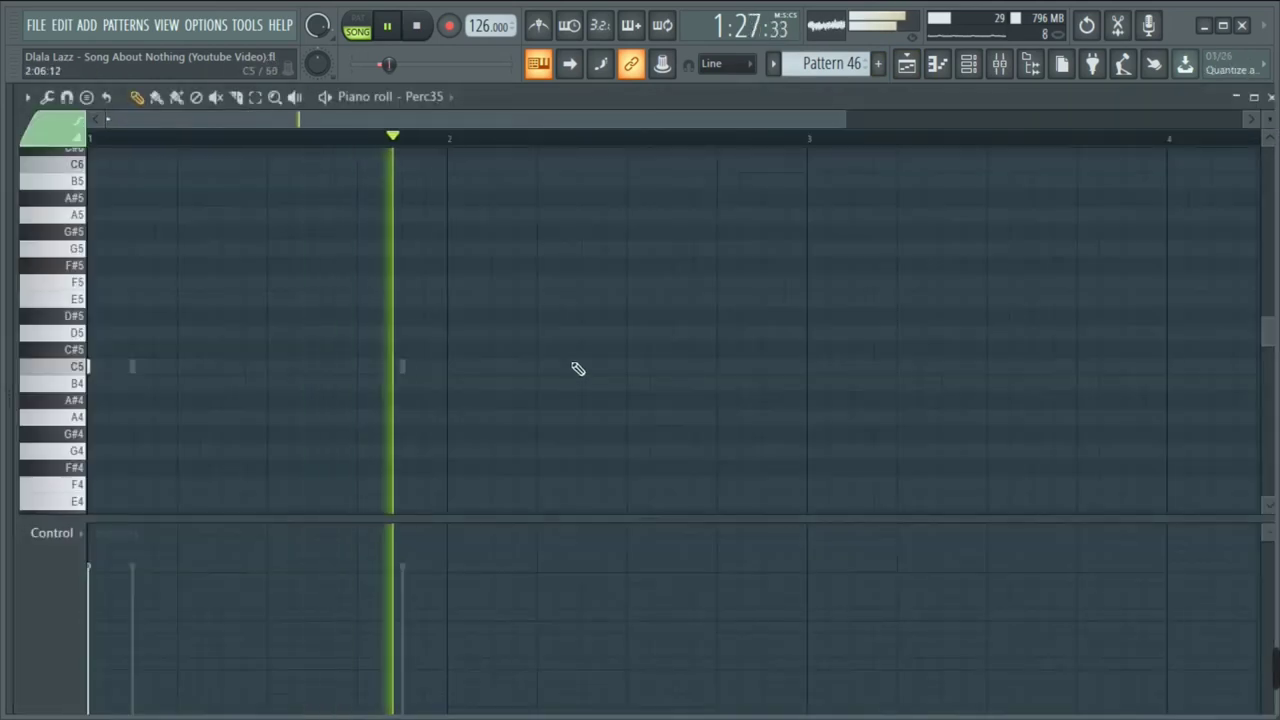
pyautogui.click(968, 65)
pyautogui.scroll(-5, 436, 376)
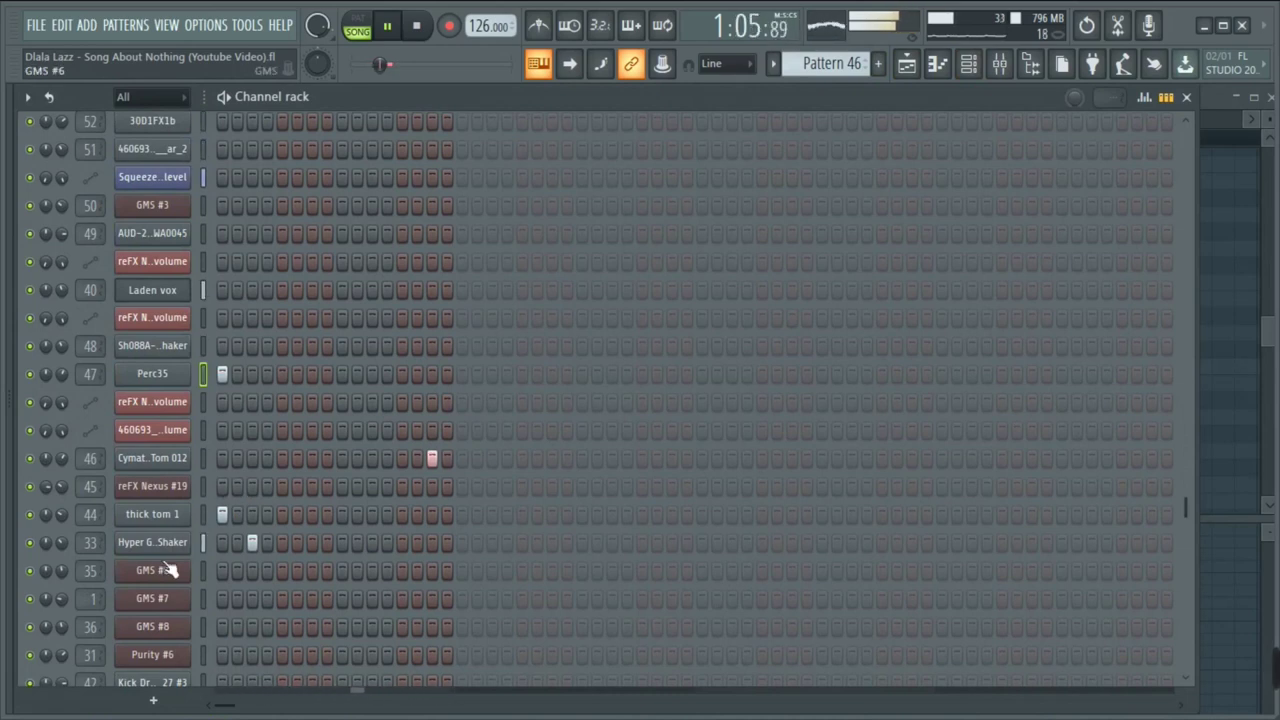
# Show the Hyper GoldenDays Shaker's echo delay settings and the AutoPan effect on its mixer track 33, returning to the channel rack
pyautogui.click(138, 547)
pyautogui.click(226, 313)
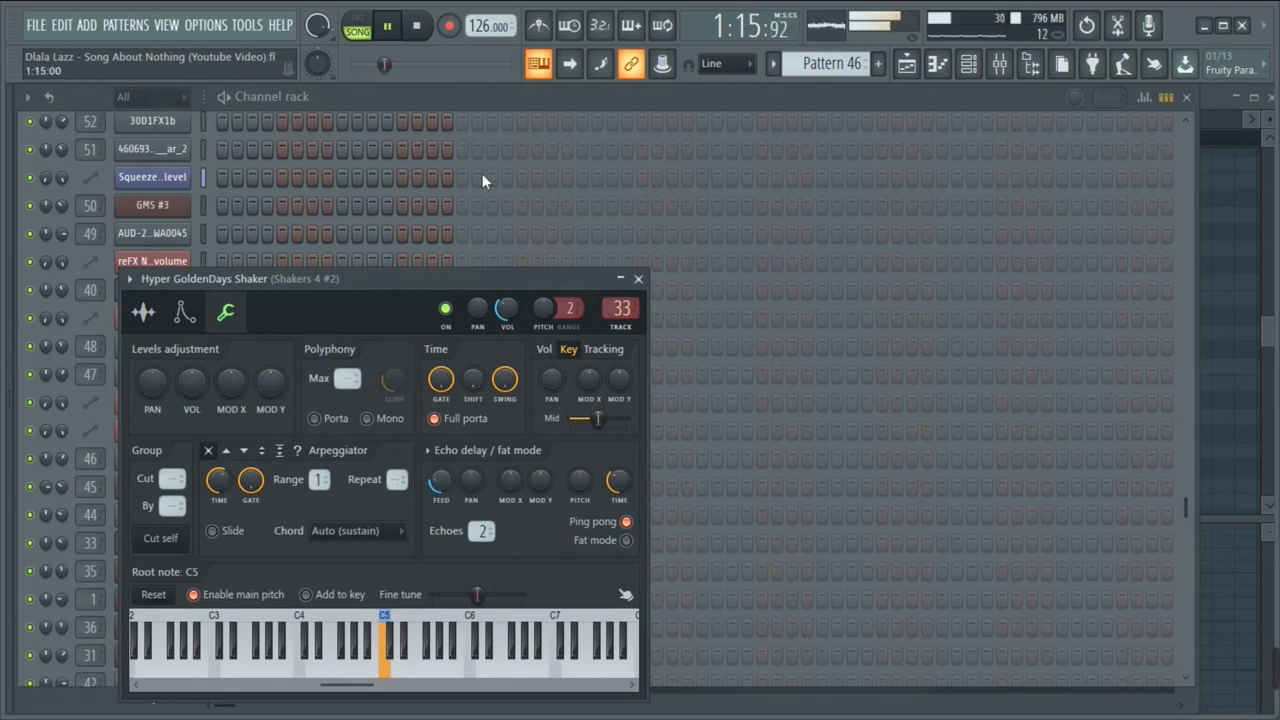
pyautogui.doubleClick(618, 309)
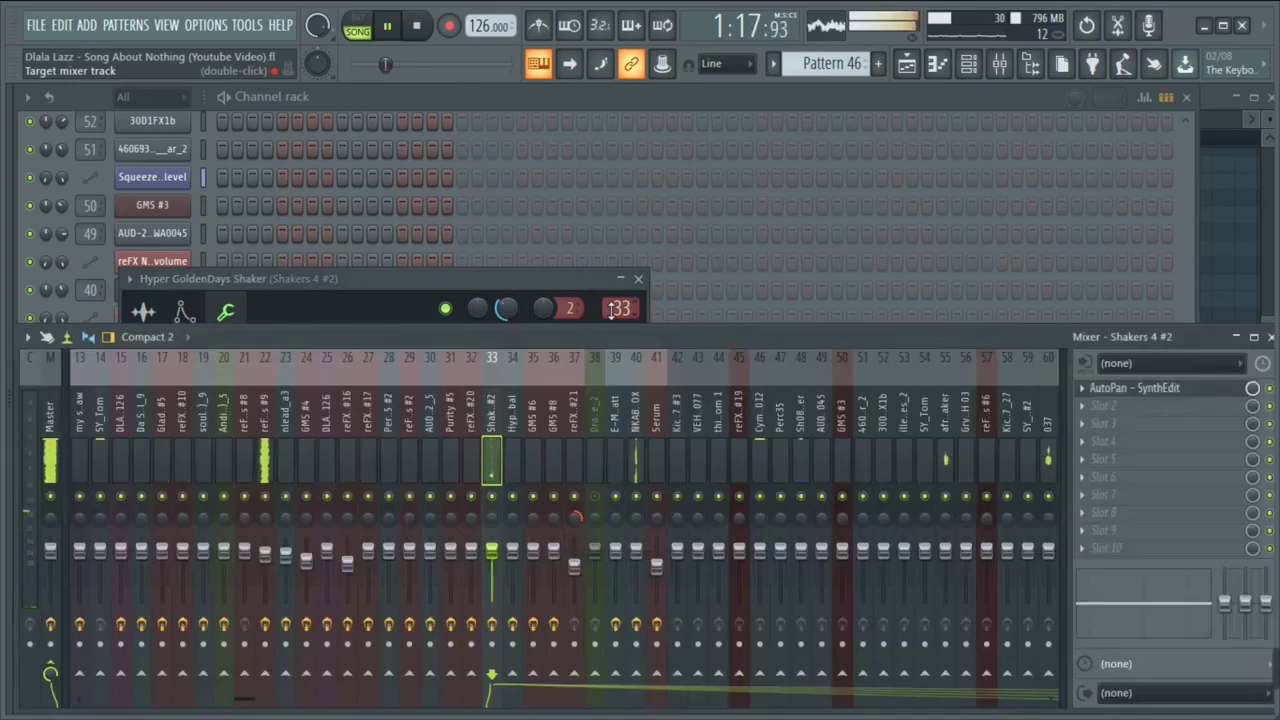
pyautogui.click(1122, 393)
pyautogui.moveTo(410, 157); pyautogui.dragTo(740, 158)
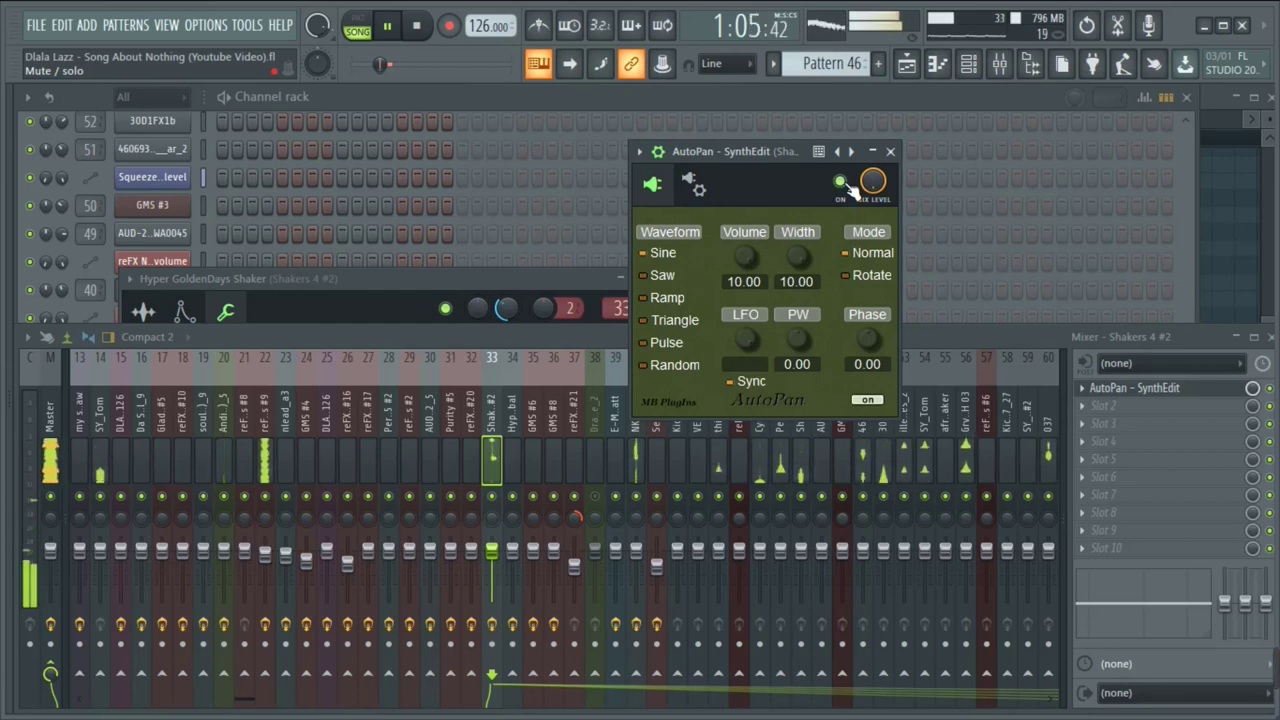
pyautogui.click(540, 96)
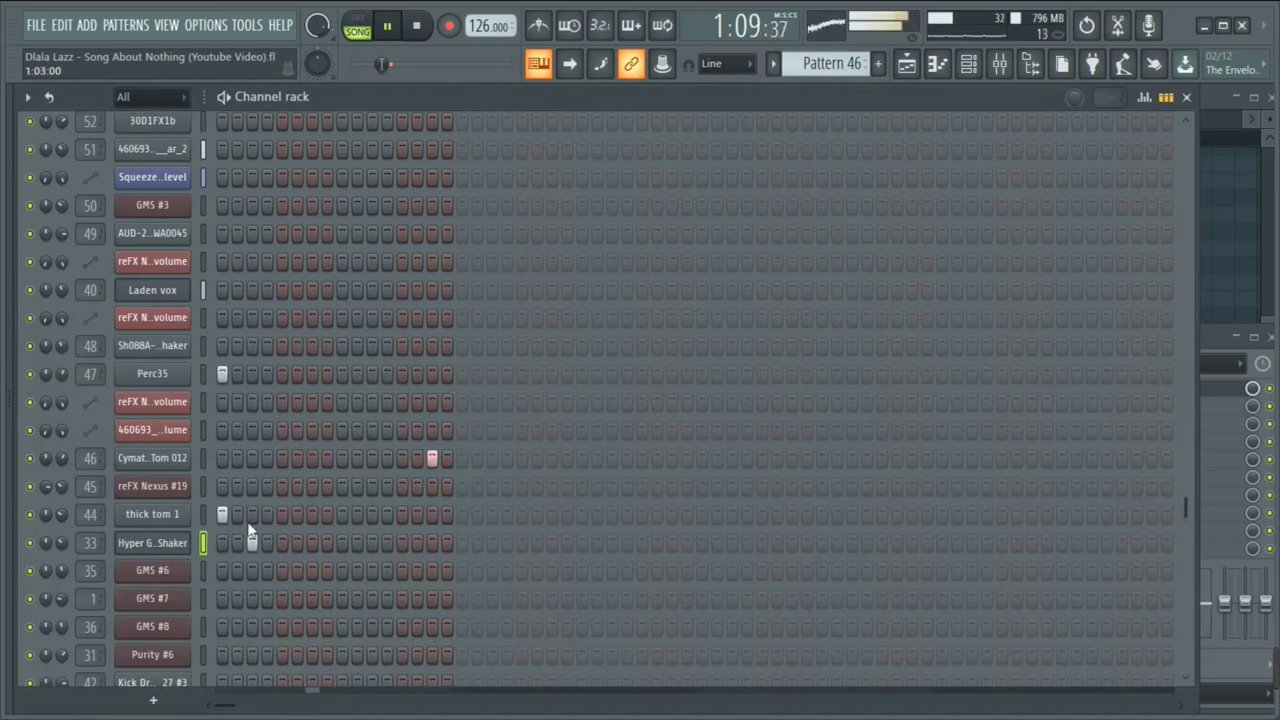
# Show the sampler settings of the thick tom 1 and Cymatics - Terror Tom 012 channels
pyautogui.click(148, 514)
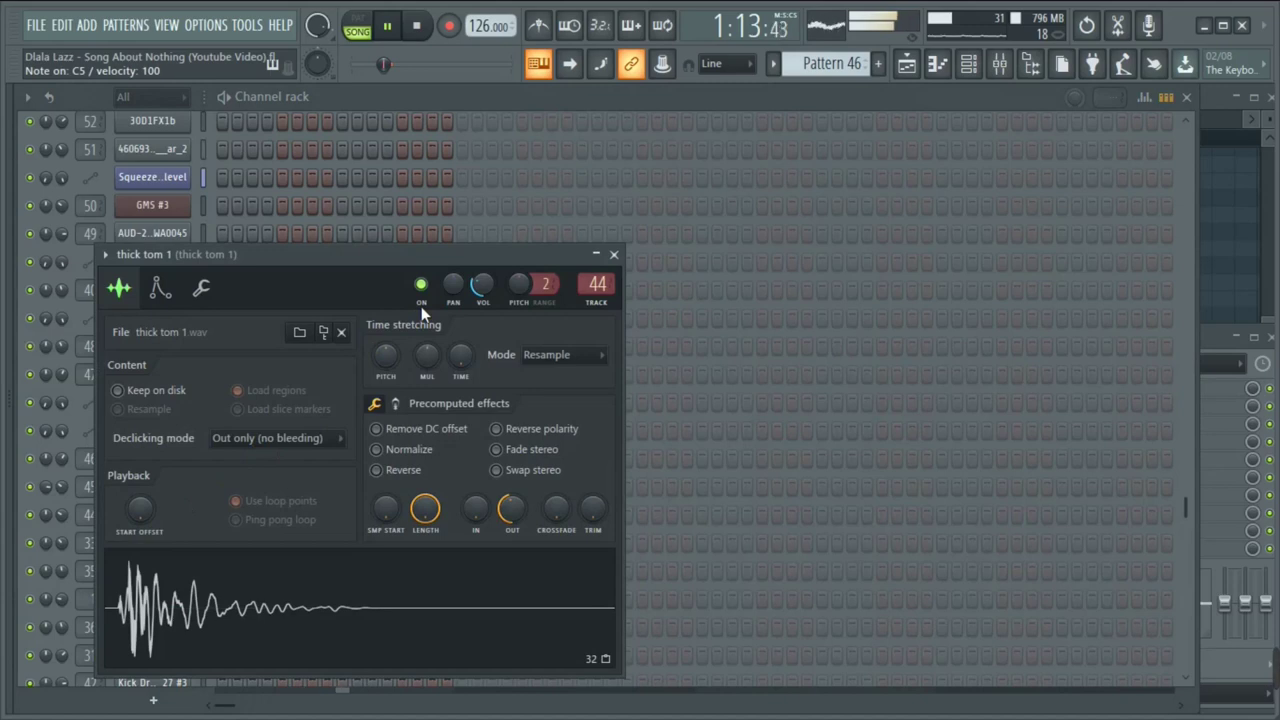
pyautogui.click(336, 99)
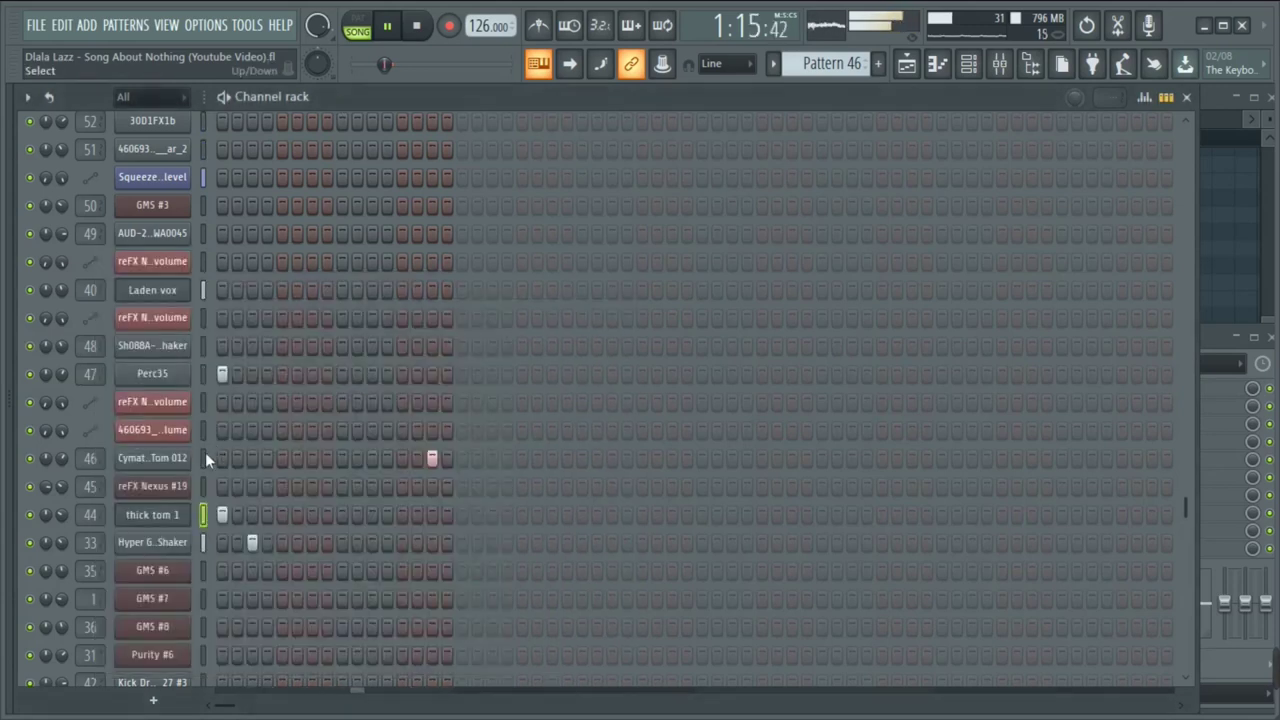
pyautogui.click(157, 460)
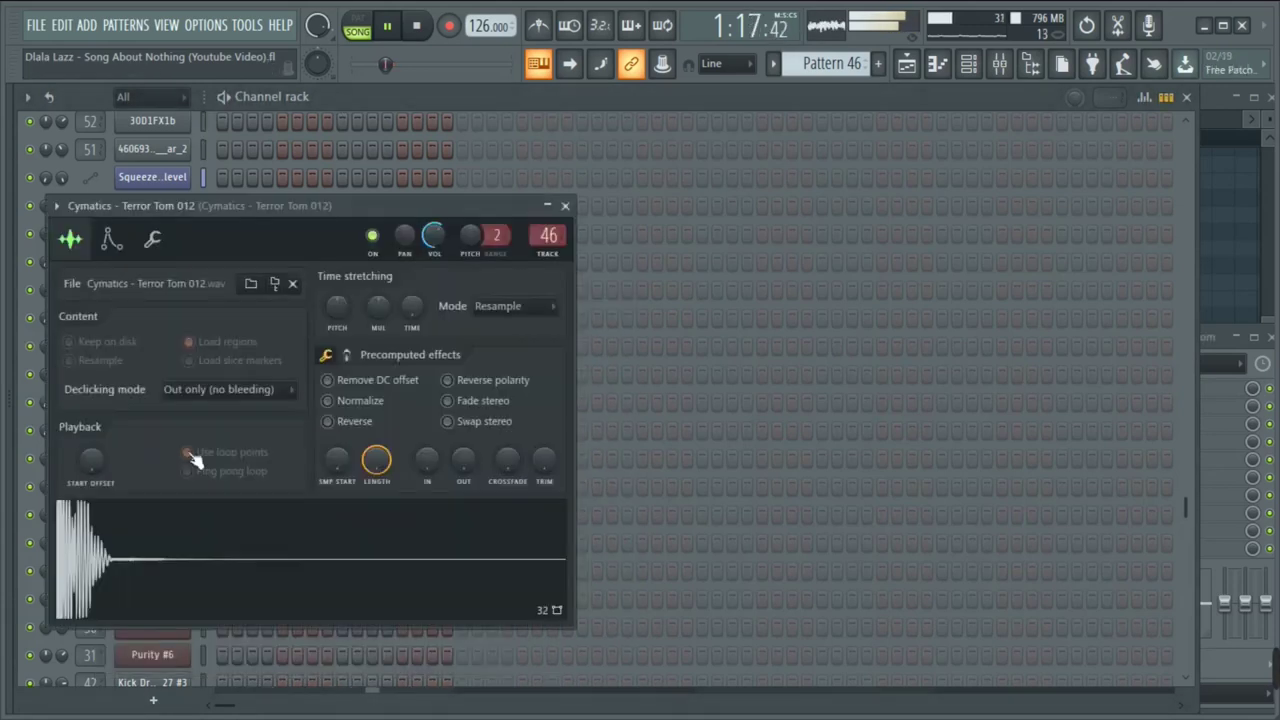
pyautogui.moveTo(357, 212); pyautogui.dragTo(526, 219)
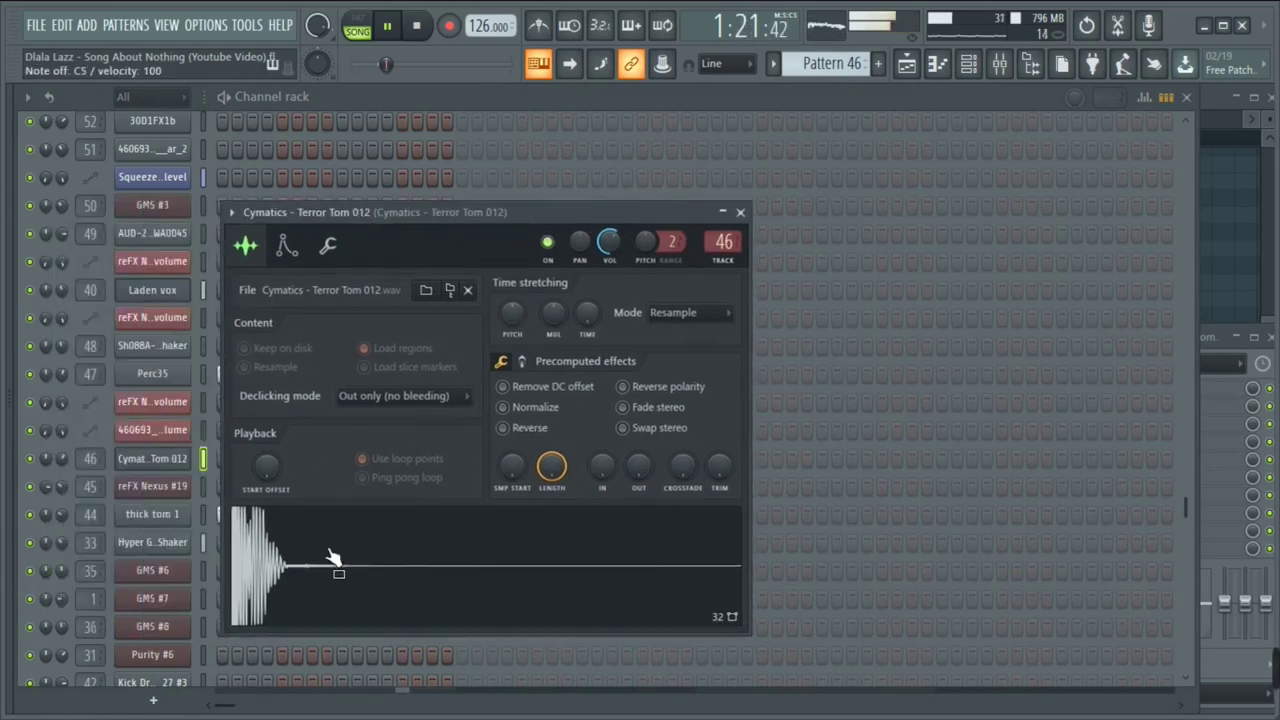
pyautogui.click(347, 101)
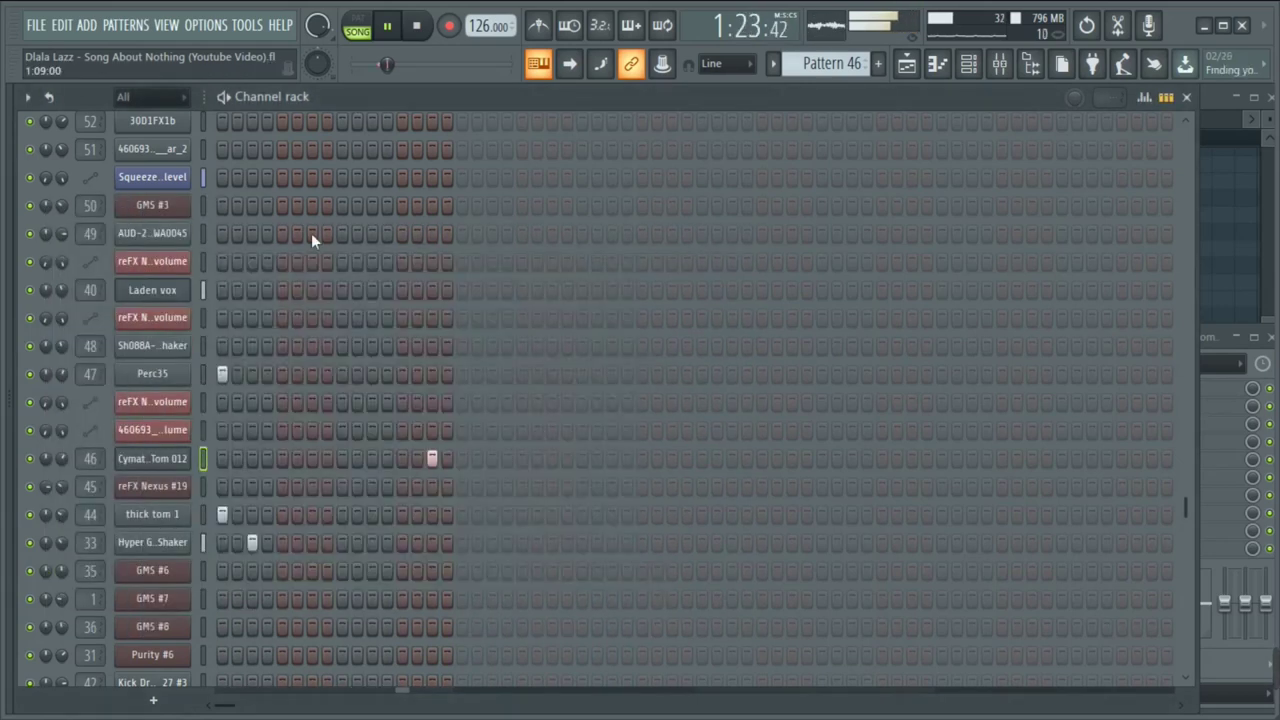
# Show the Perc35 channel's sampler settings and look through the remaining channels of Pattern 46
pyautogui.click(152, 373)
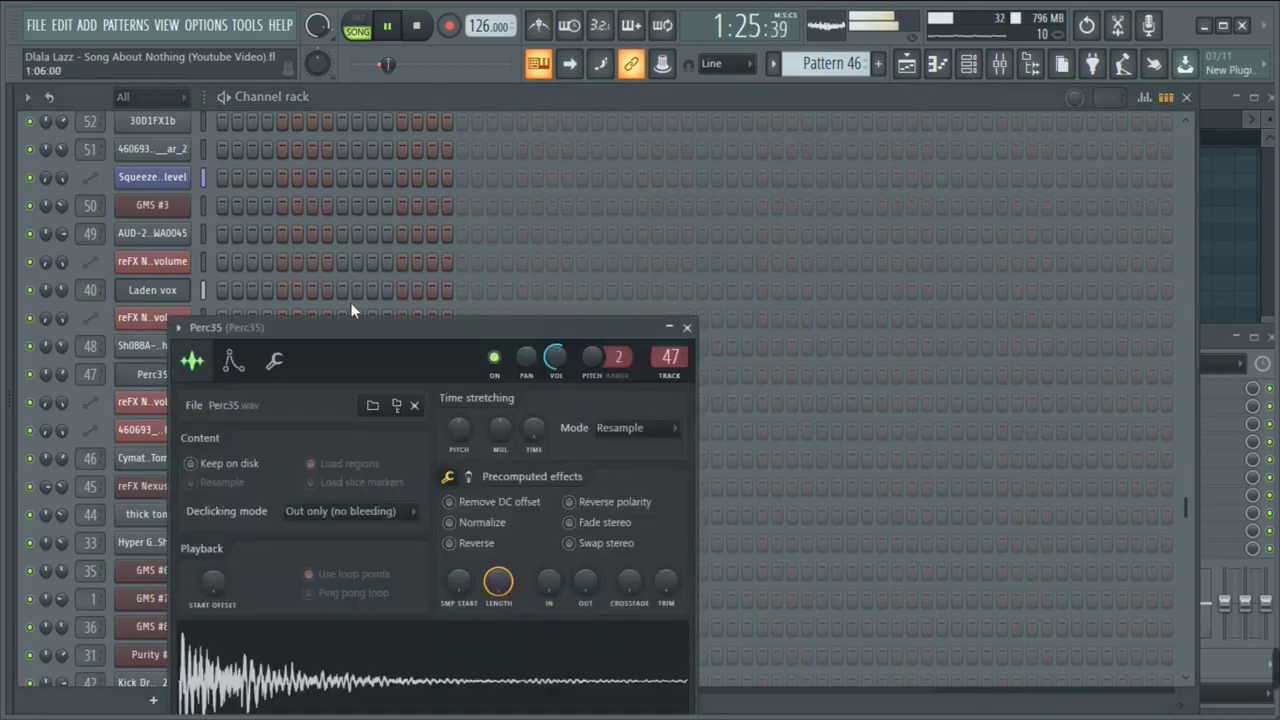
pyautogui.moveTo(399, 333); pyautogui.dragTo(458, 261)
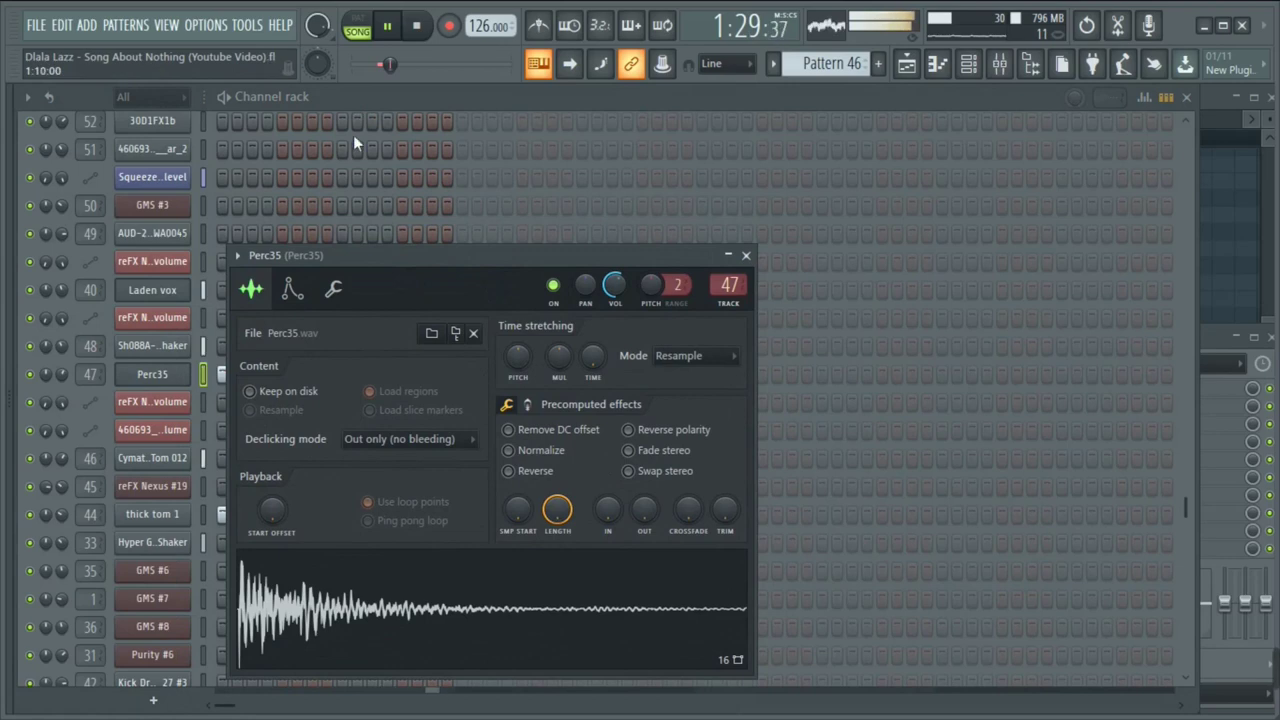
pyautogui.click(343, 98)
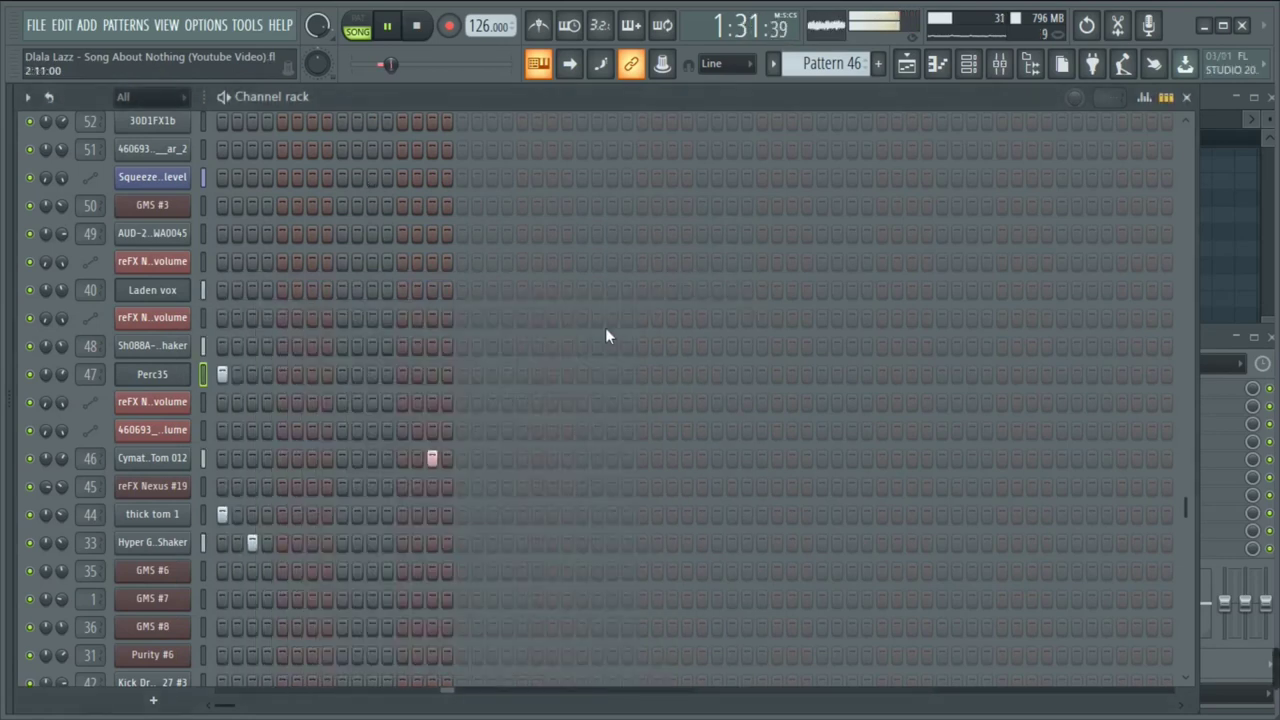
pyautogui.scroll(-6, 564, 365)
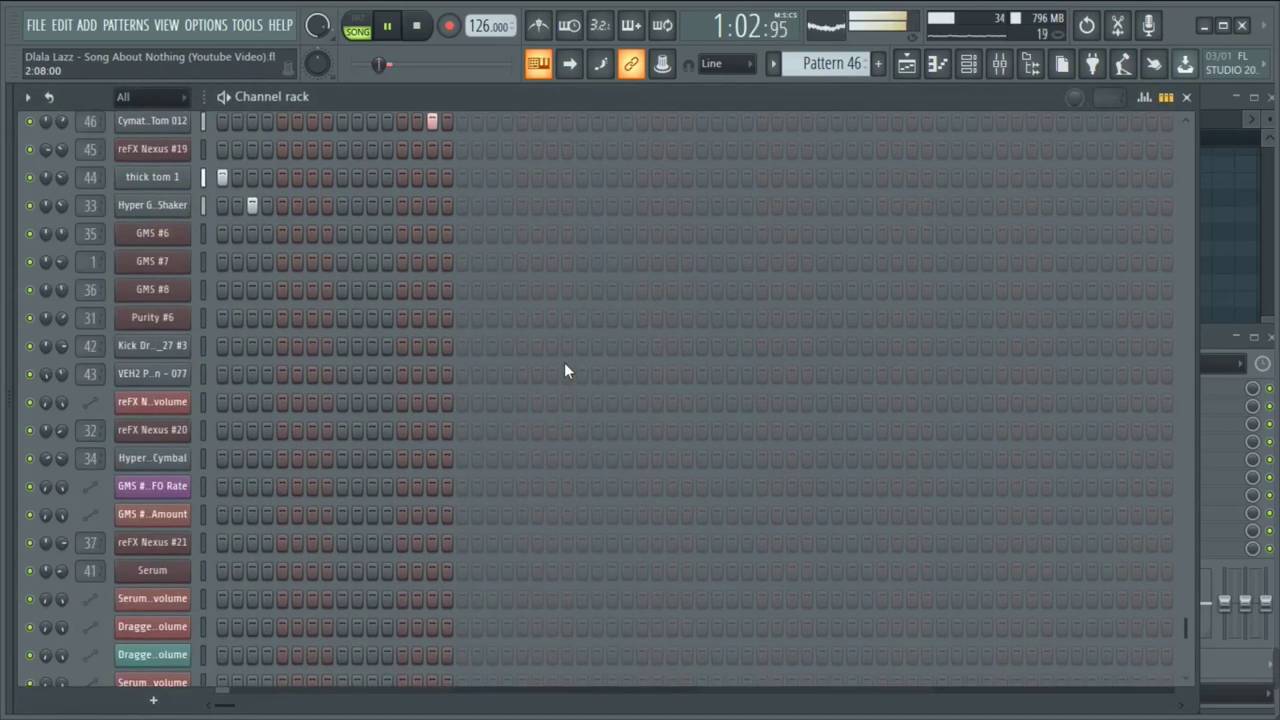
# Return to the playlist, unmute Track 14 and open its Pattern 52 in the piano roll
pyautogui.press('F5')
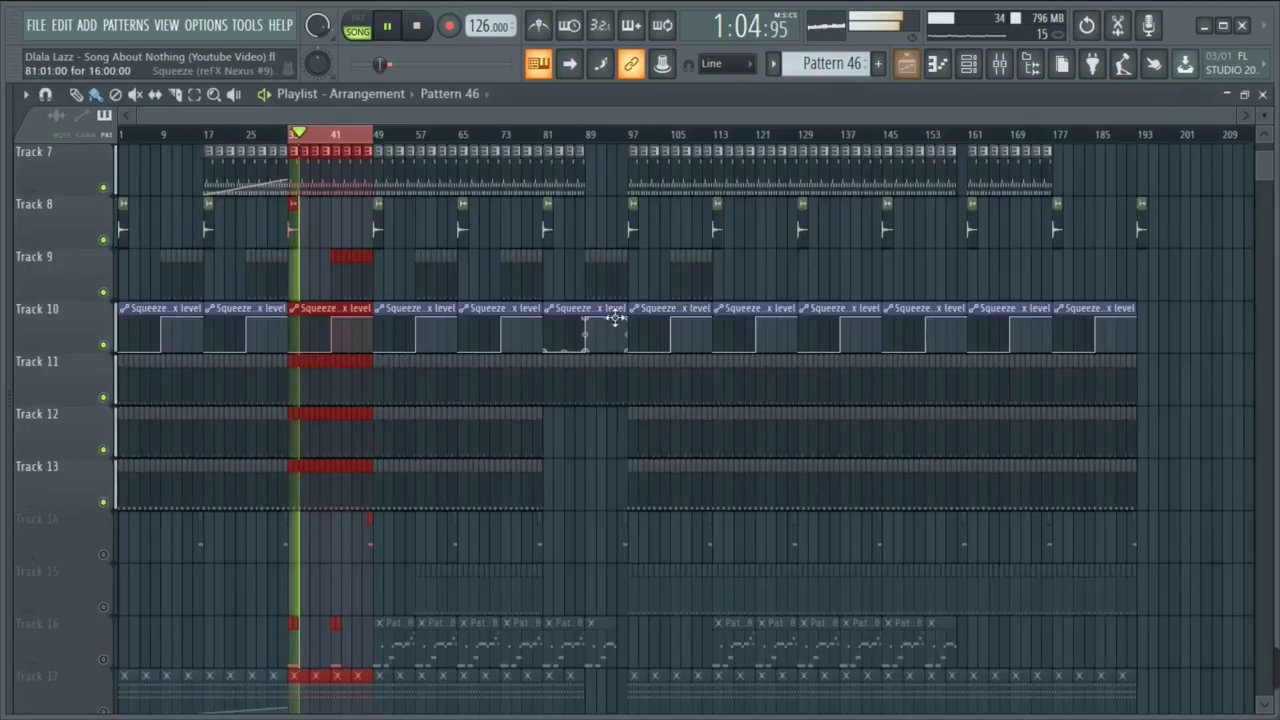
pyautogui.scroll(-3, 447, 432)
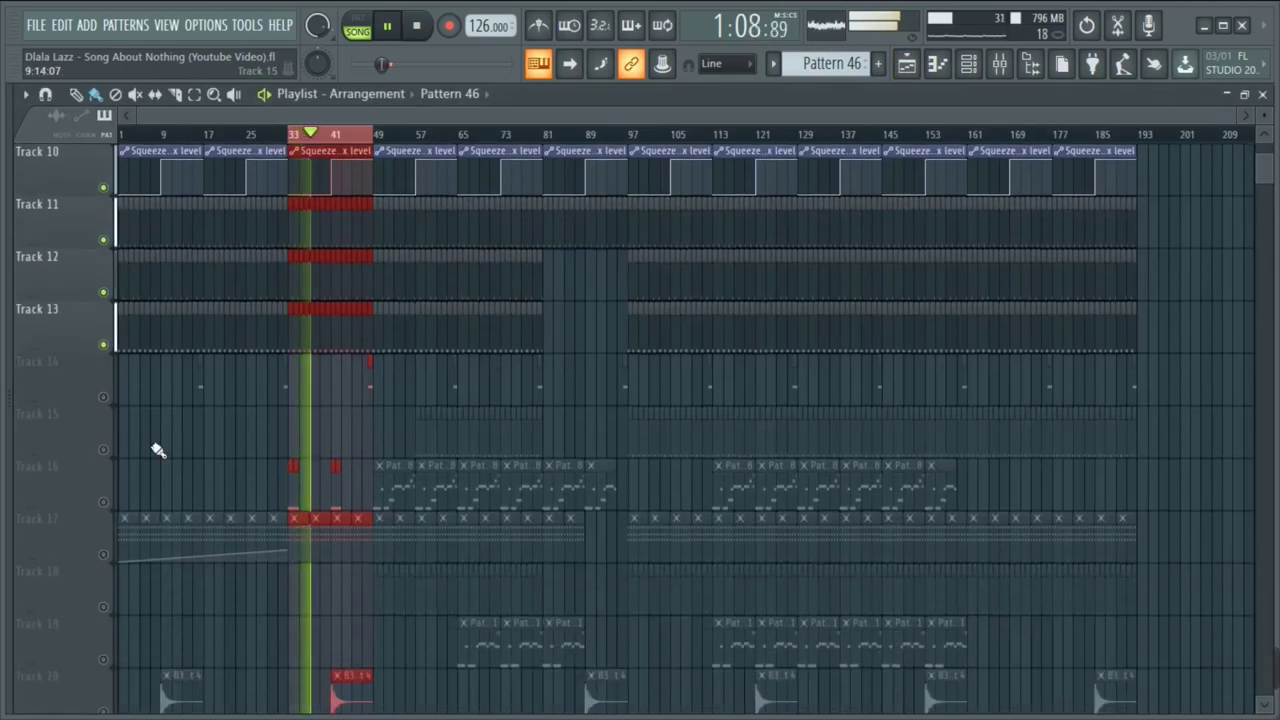
pyautogui.click(104, 398)
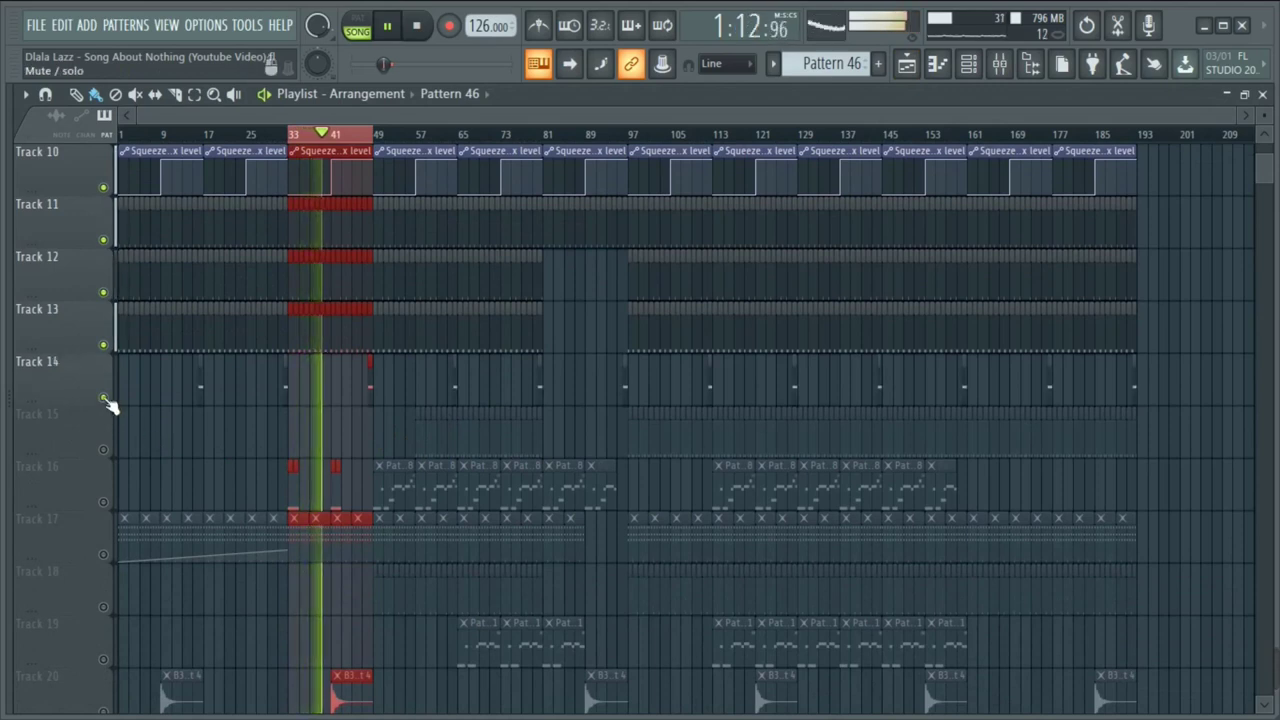
pyautogui.doubleClick(296, 391)
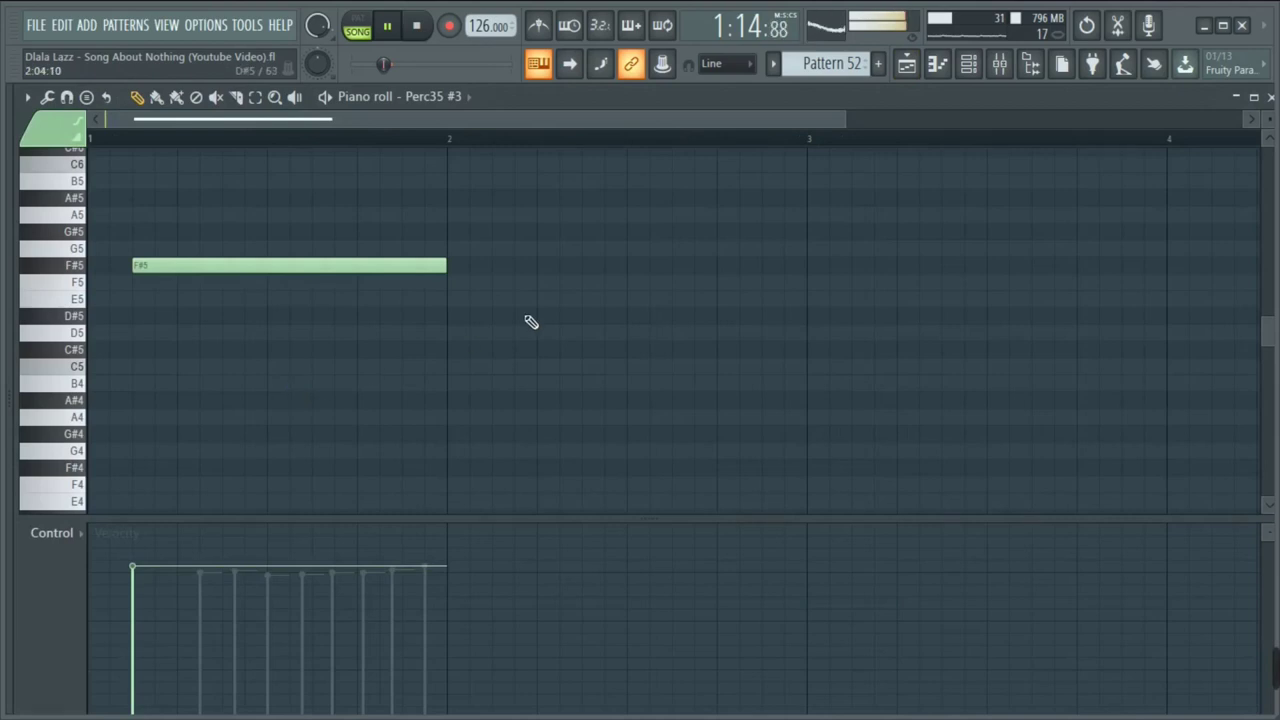
# Find Pattern 52's Perc35 #3 and Perc35 #2 channels in the channel rack and play the pattern on its own
pyautogui.click(968, 63)
pyautogui.scroll(5, 454, 355)
pyautogui.scroll(10, 454, 353)
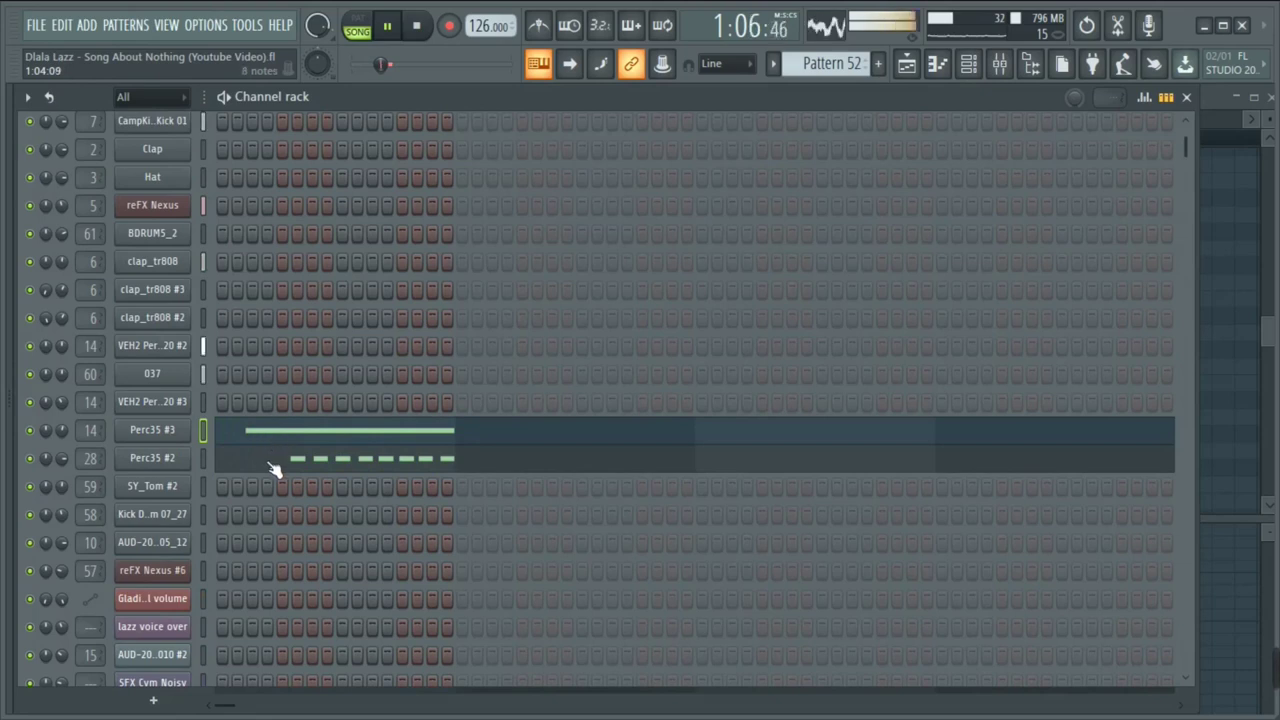
pyautogui.press('l')
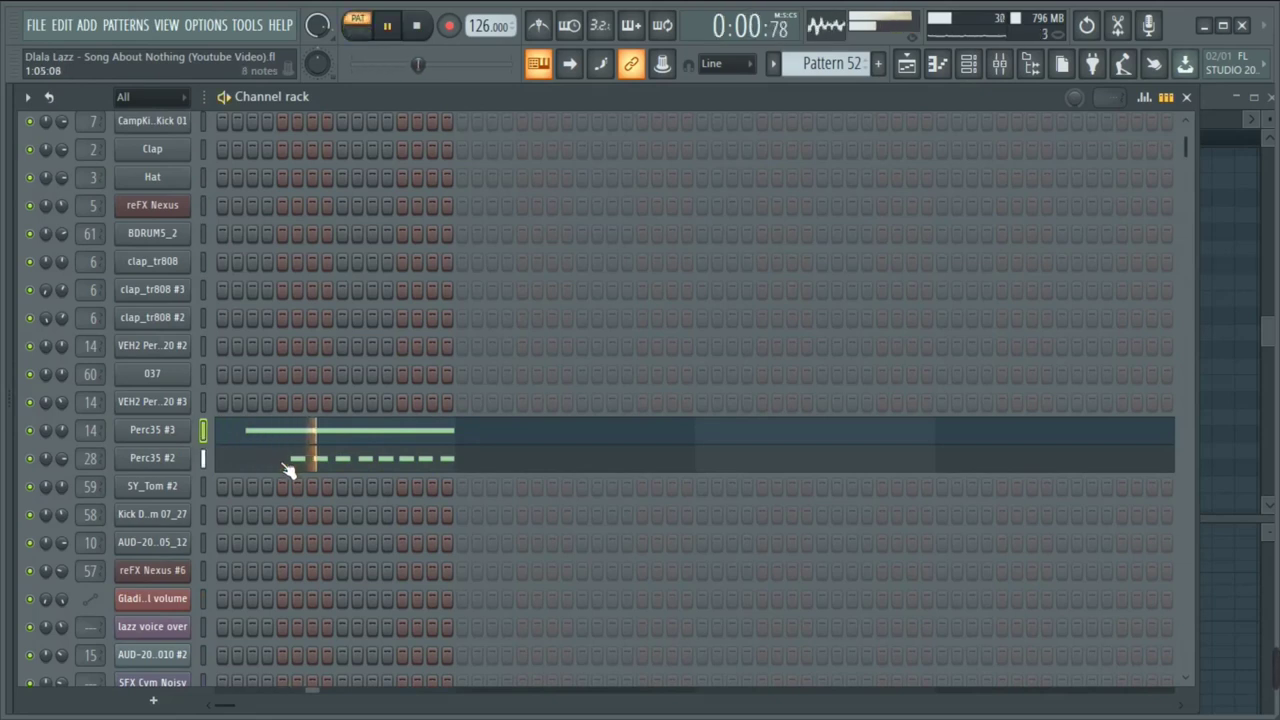
# Show the Perc35 #3 channel's sample, its echo delay settings and its Cut itself option
pyautogui.click(159, 430)
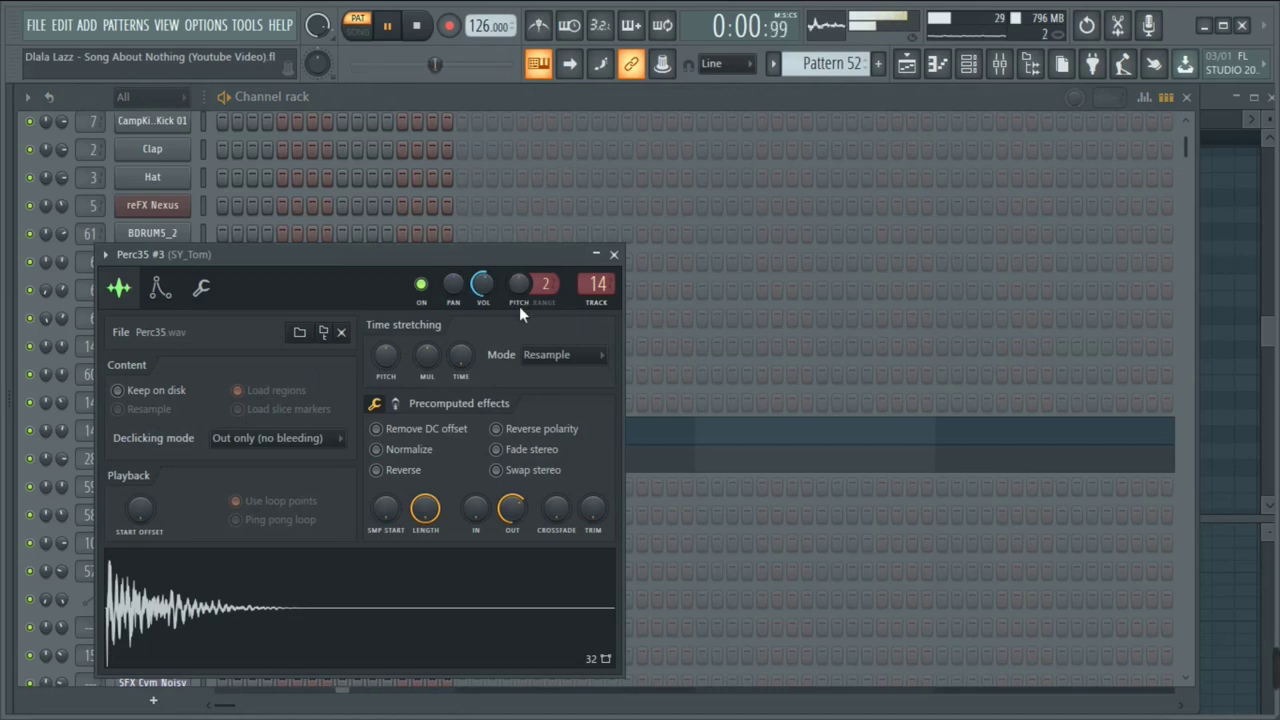
pyautogui.click(201, 288)
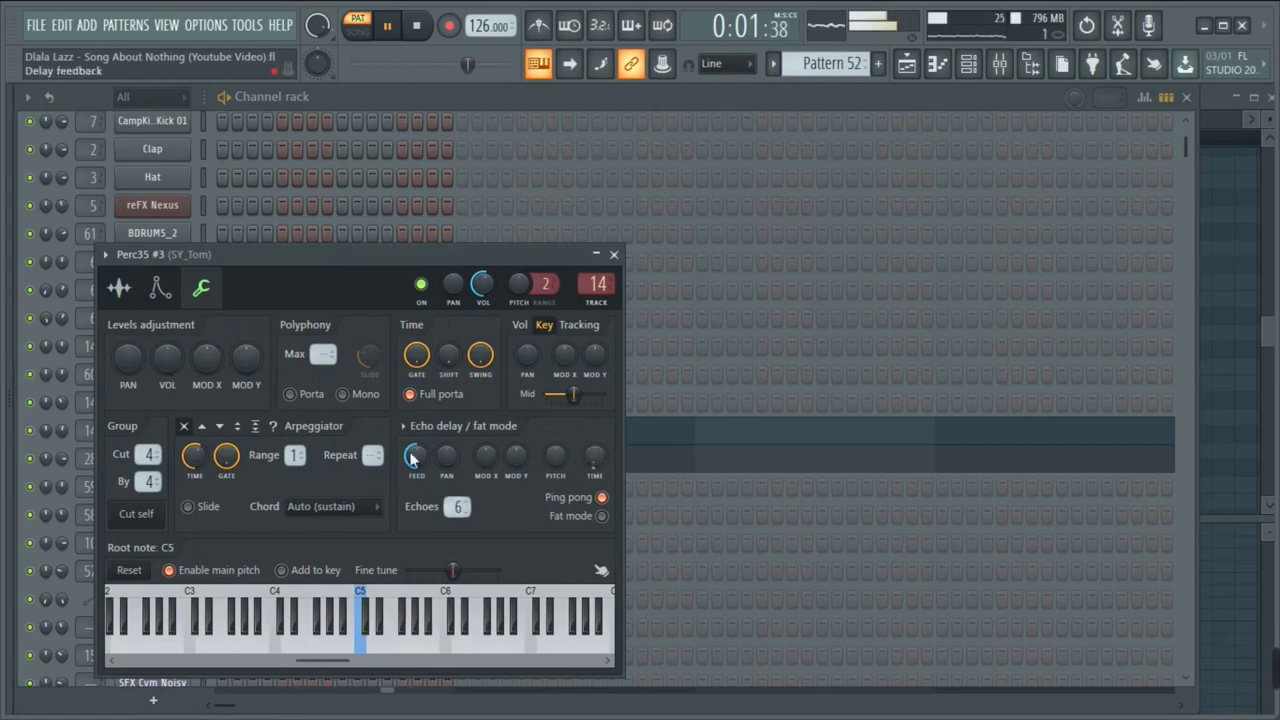
pyautogui.click(350, 102)
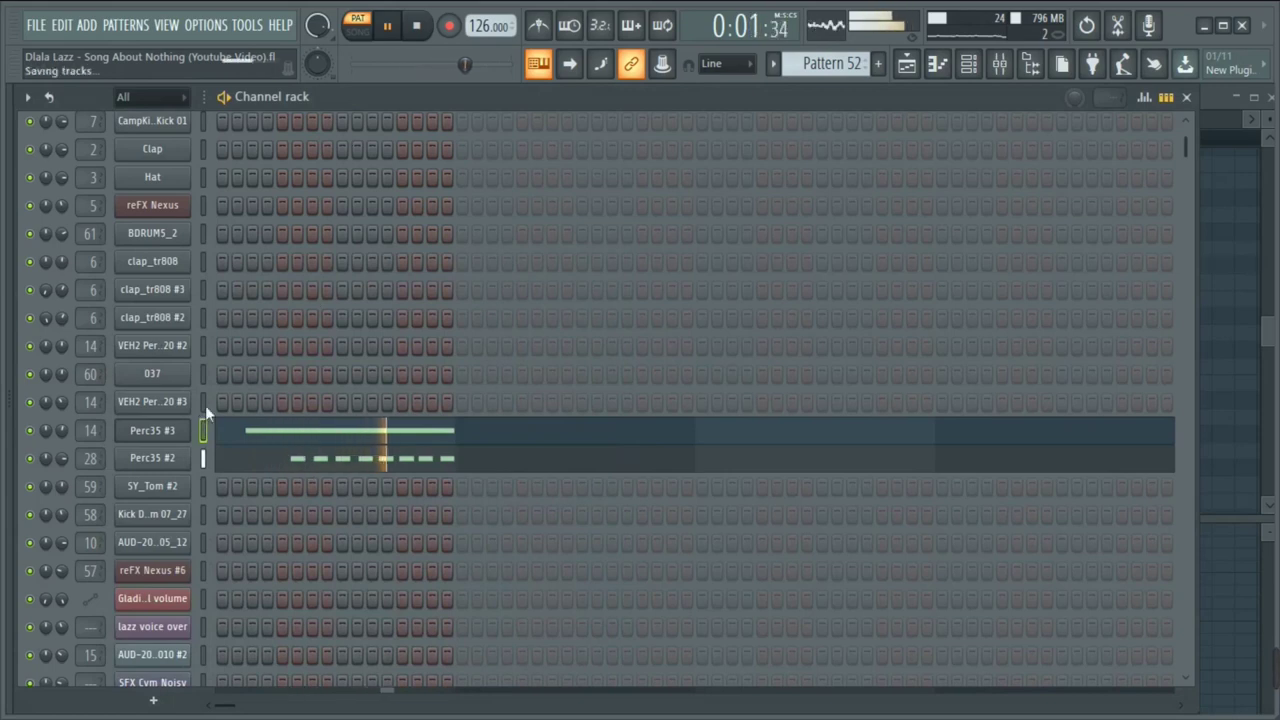
pyautogui.rightClick(185, 430)
pyautogui.click(229, 551)
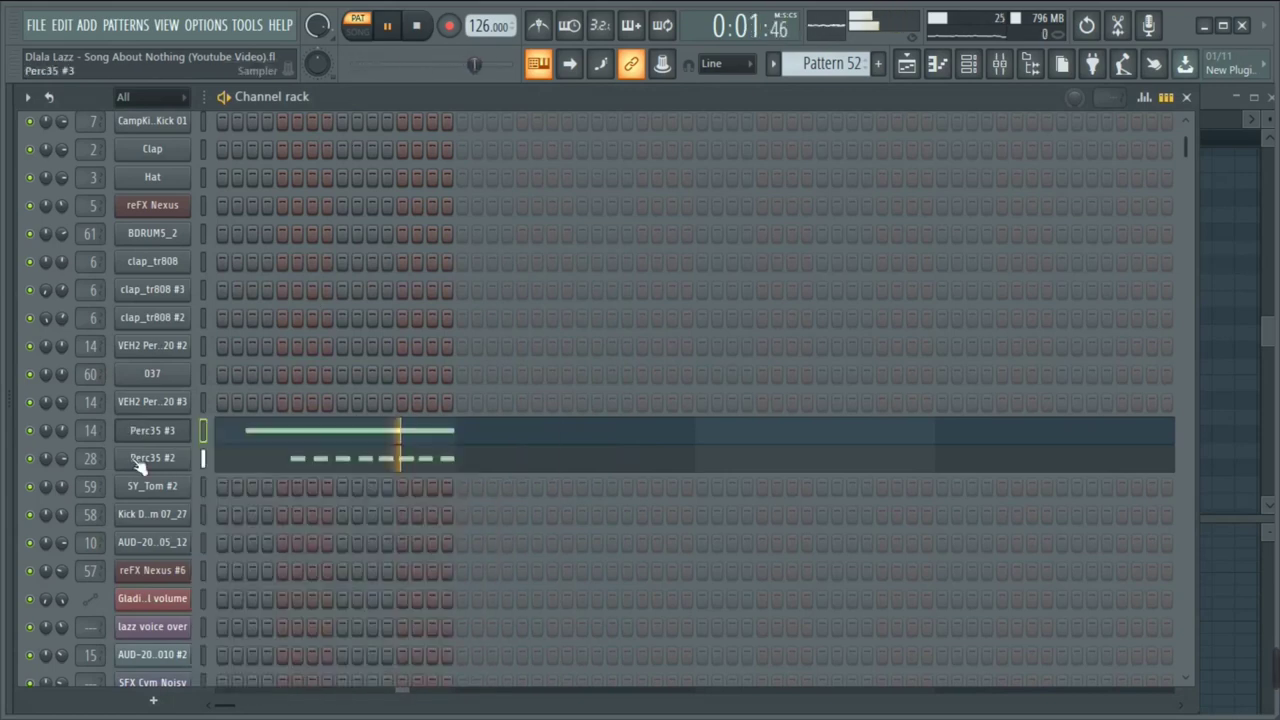
# Show the Perc35 #2 channel's sampler settings and its Cut itself option
pyautogui.click(135, 457)
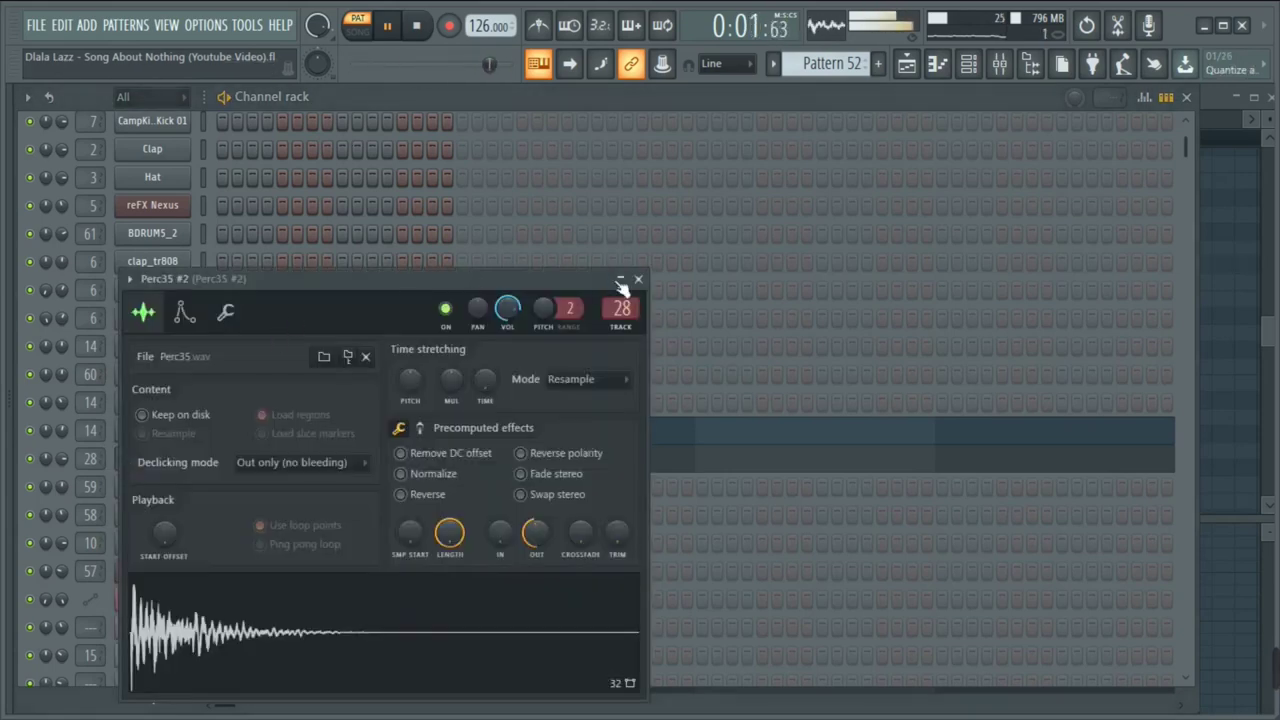
pyautogui.click(620, 281)
pyautogui.rightClick(131, 457)
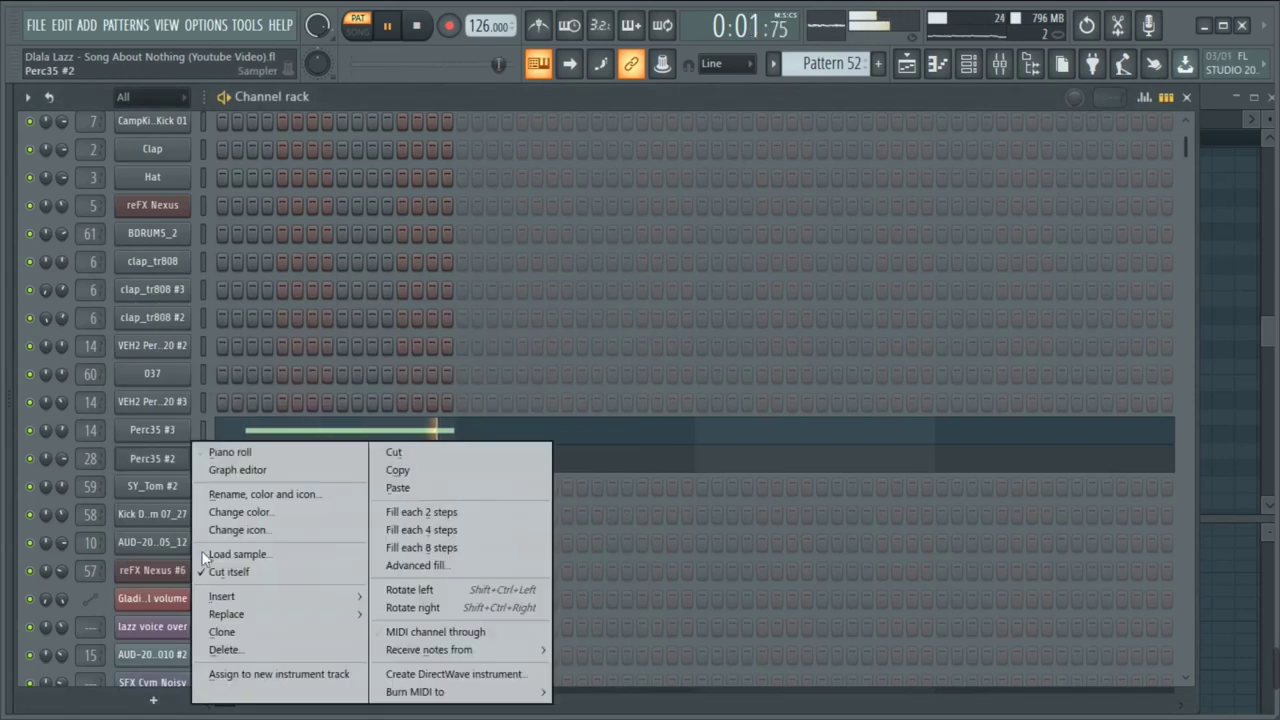
pyautogui.click(134, 462)
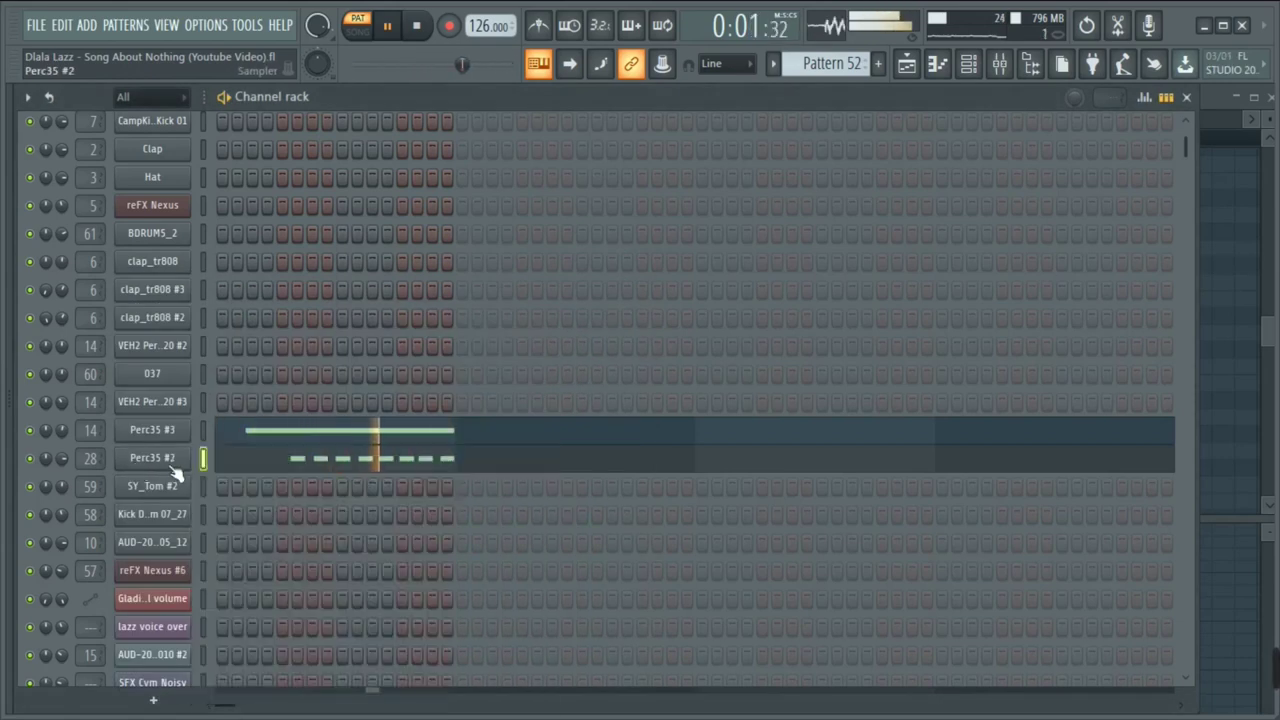
# Open Perc35 #2 in the piano roll and examine the panning in the note properties of its first four F#5 notes
pyautogui.click(297, 458)
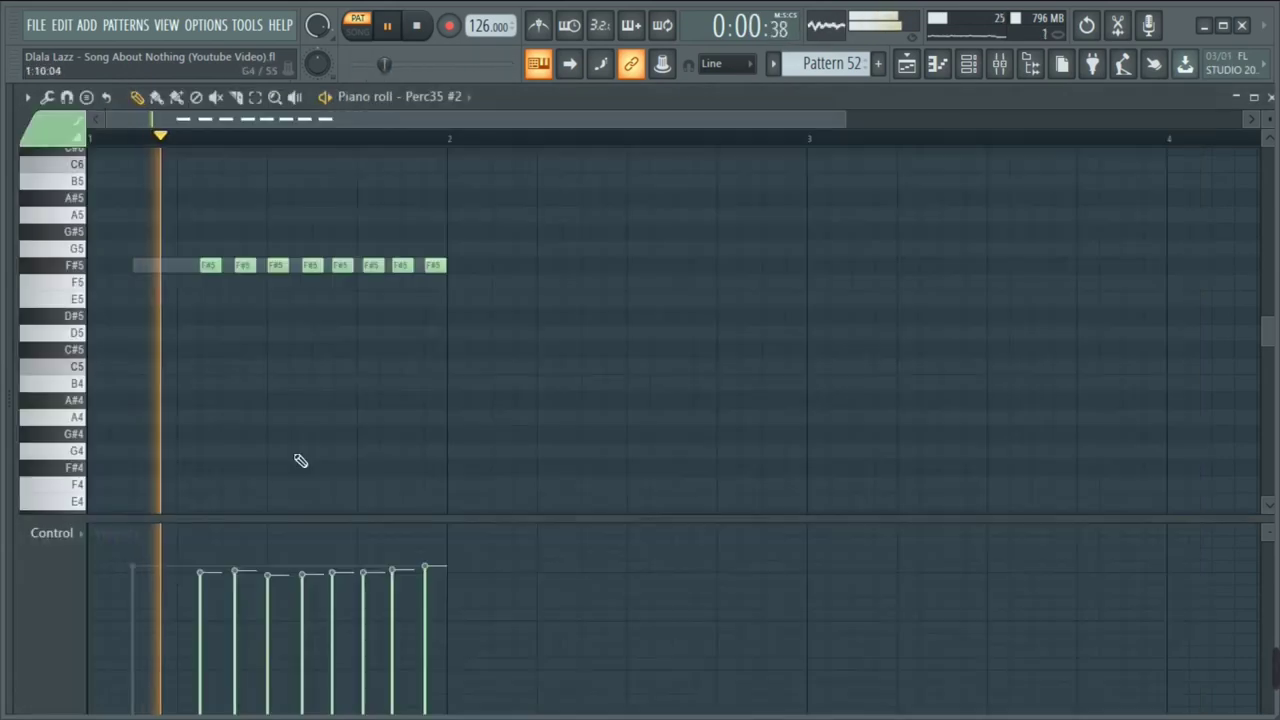
pyautogui.doubleClick(213, 265)
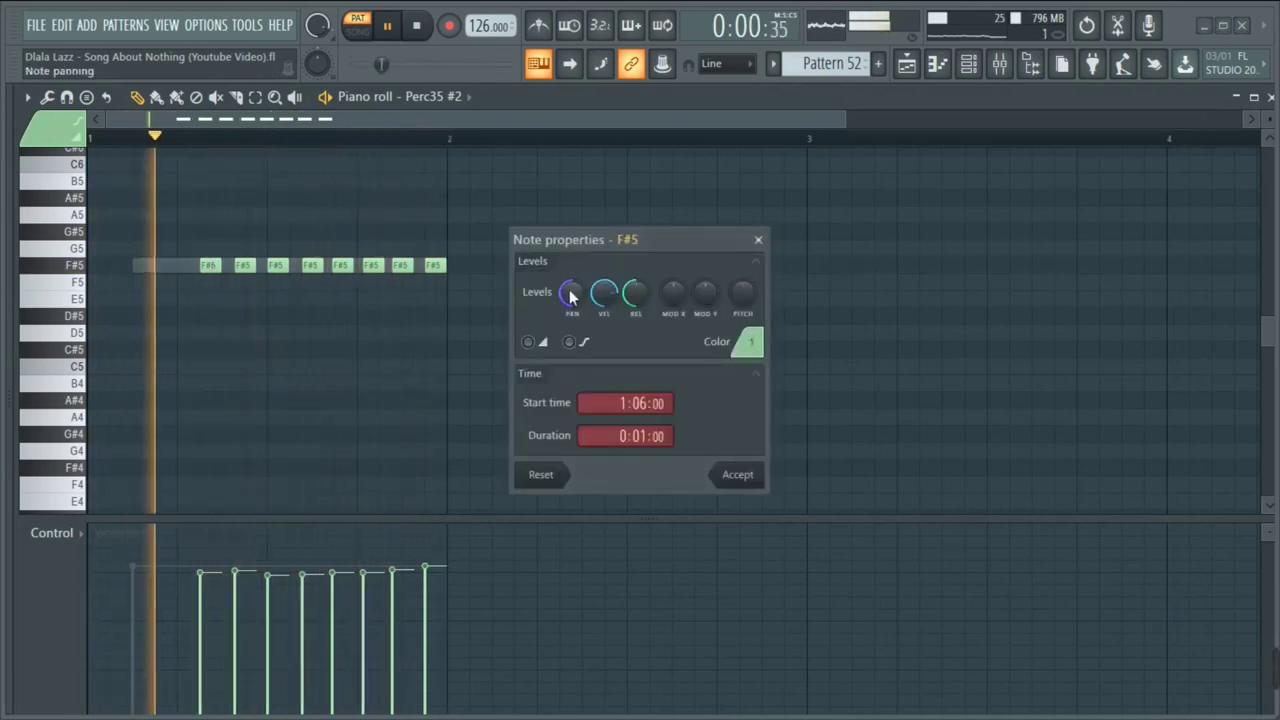
pyautogui.click(735, 476)
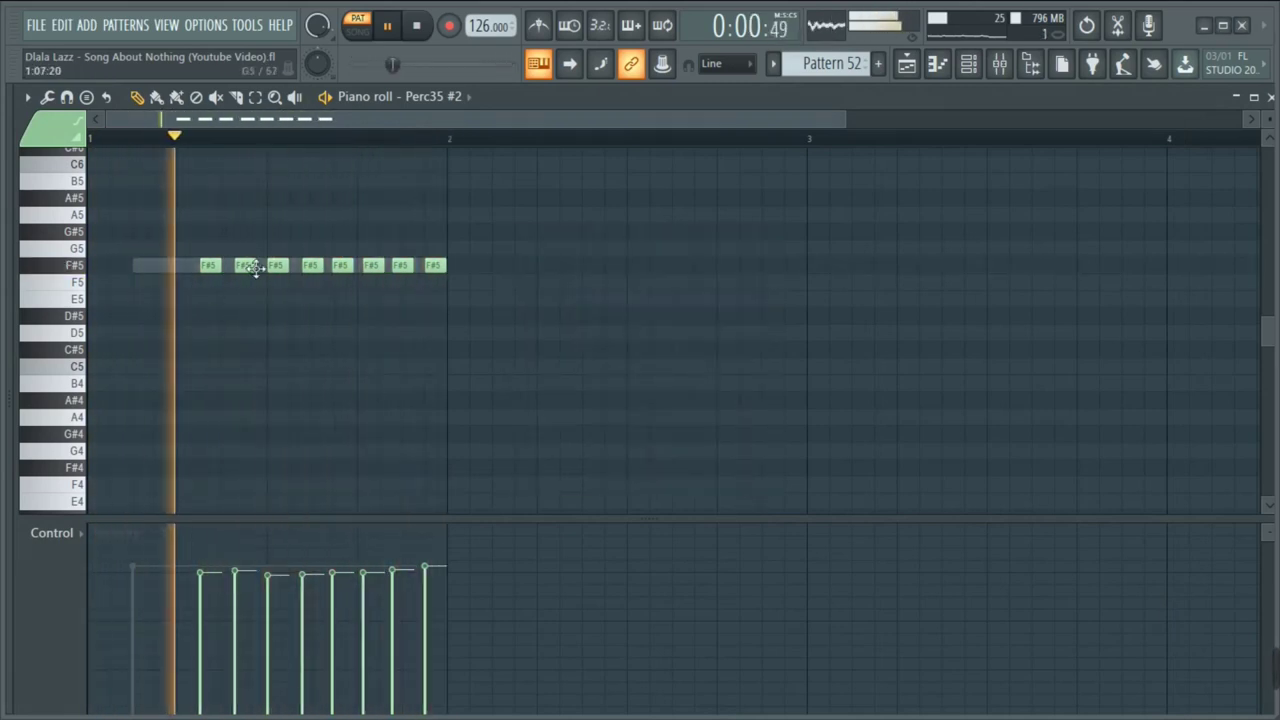
pyautogui.doubleClick(252, 267)
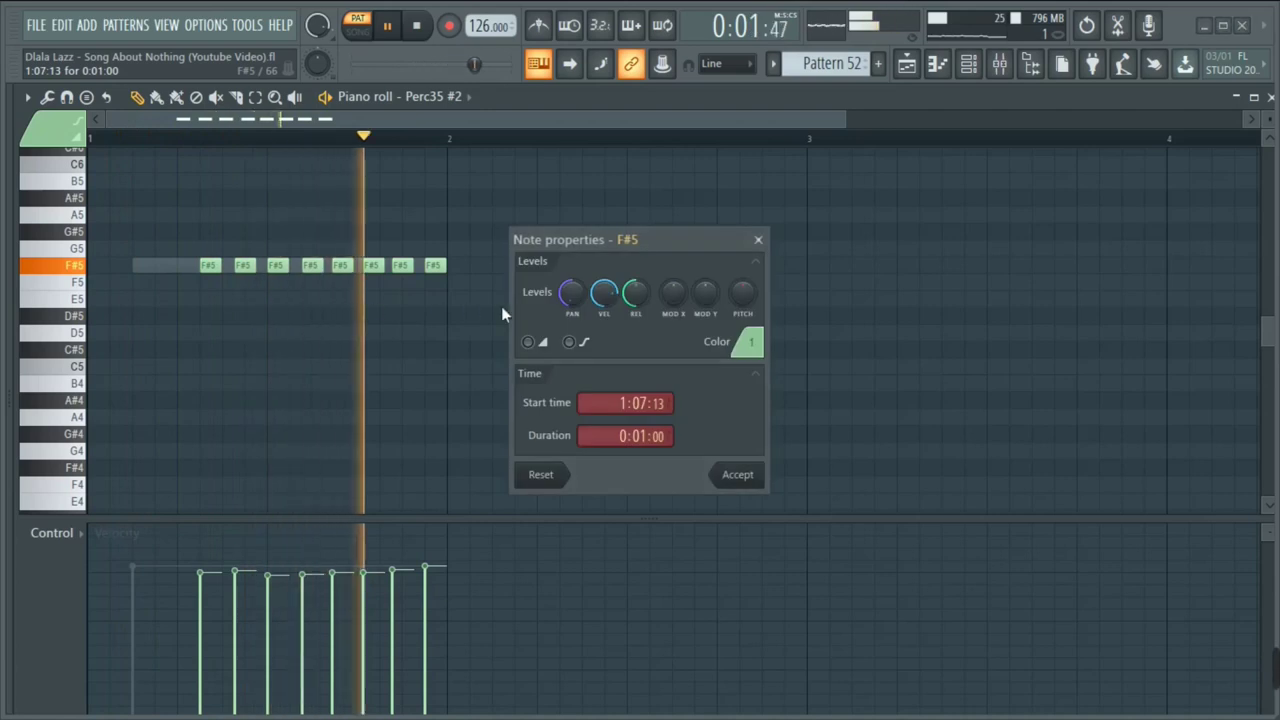
pyautogui.click(738, 476)
pyautogui.doubleClick(277, 265)
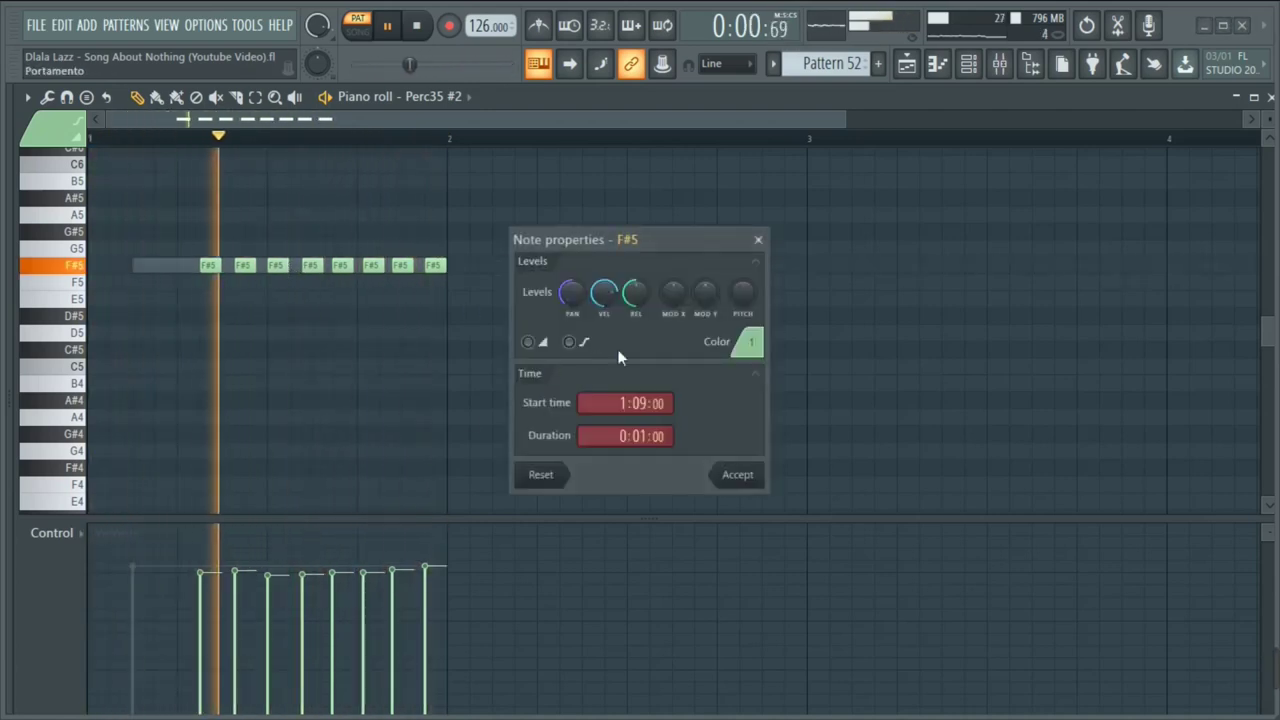
pyautogui.click(738, 476)
pyautogui.doubleClick(306, 268)
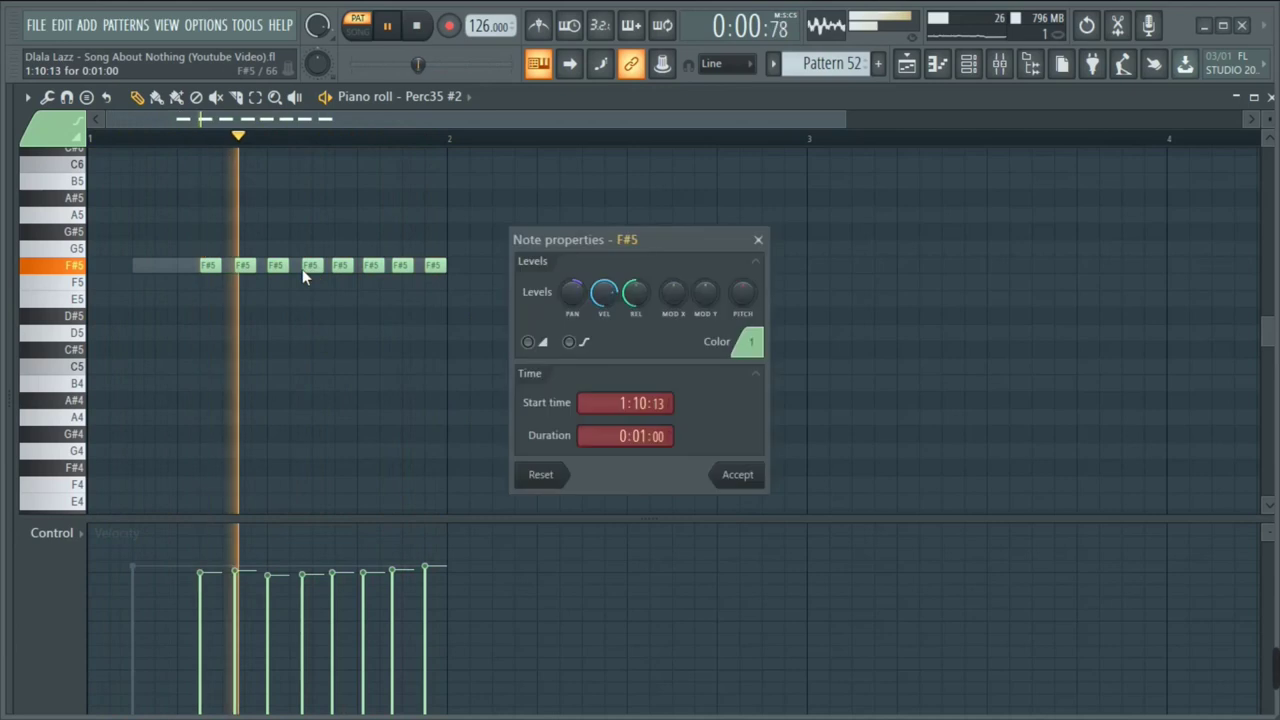
pyautogui.click(738, 475)
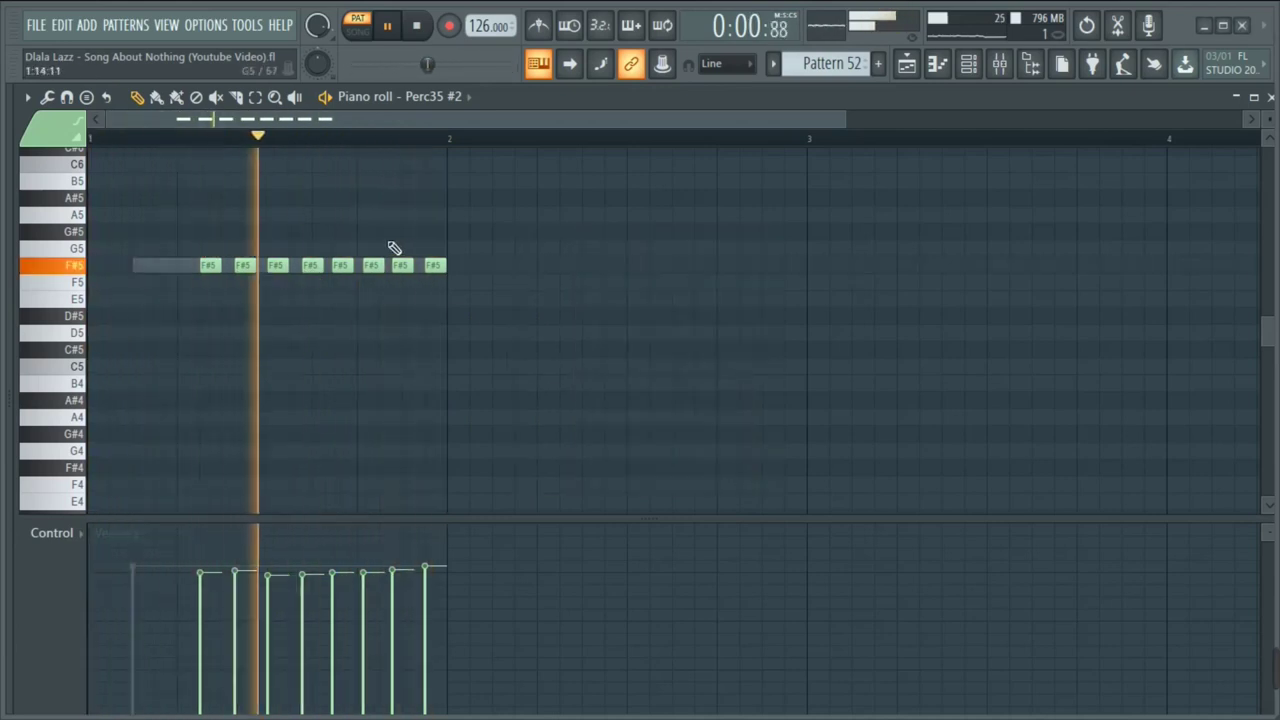
# Examine the panning in the note properties of the last four Perc35 #2 notes, and minimise the piano roll
pyautogui.doubleClick(342, 265)
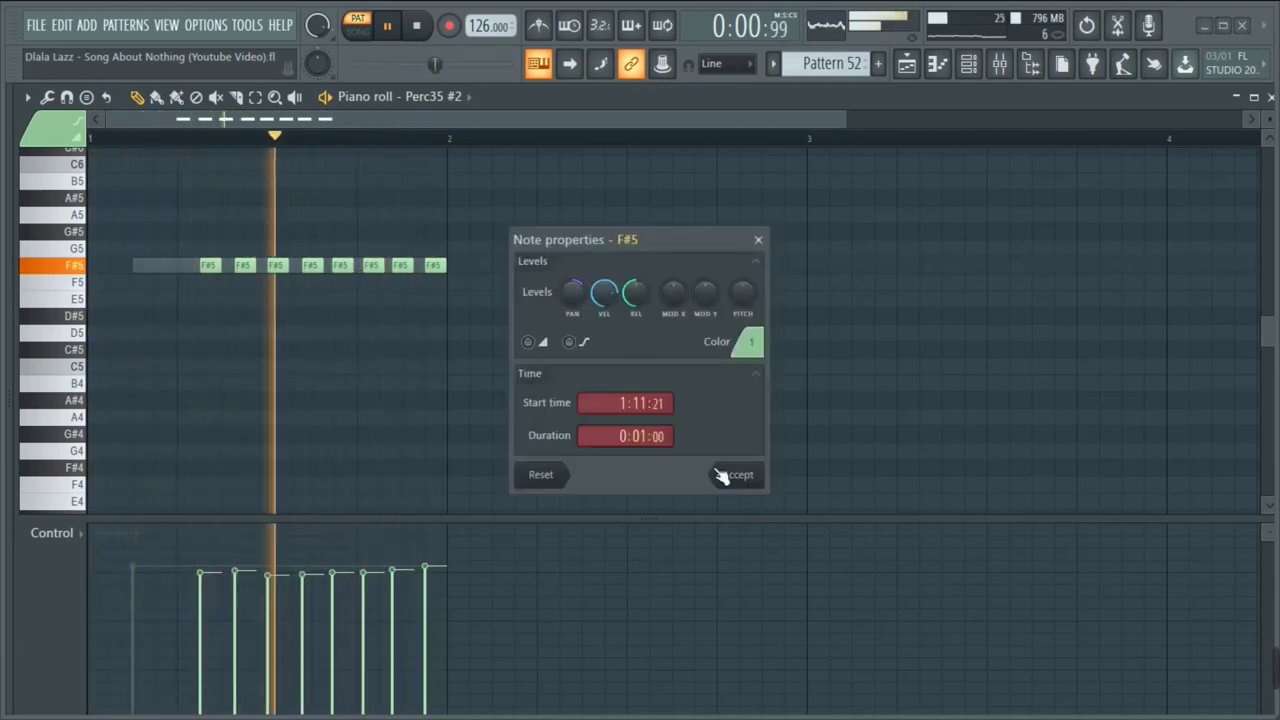
pyautogui.click(738, 475)
pyautogui.doubleClick(373, 265)
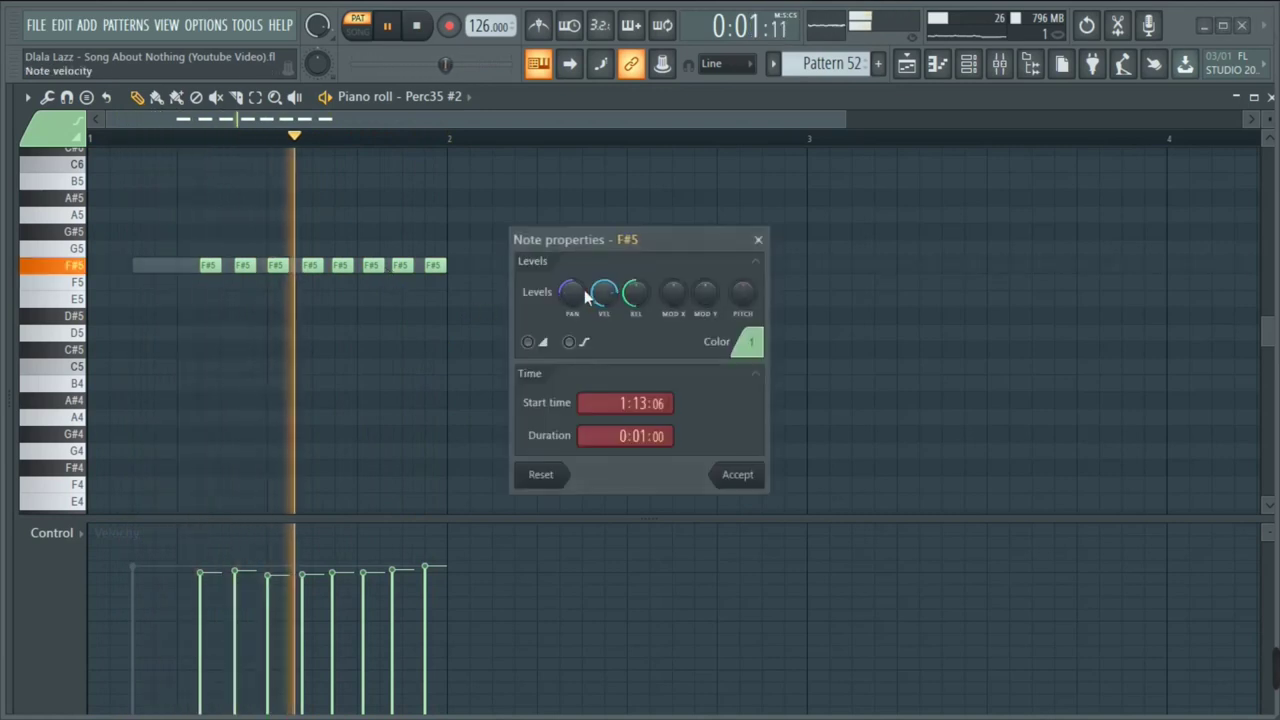
pyautogui.click(736, 475)
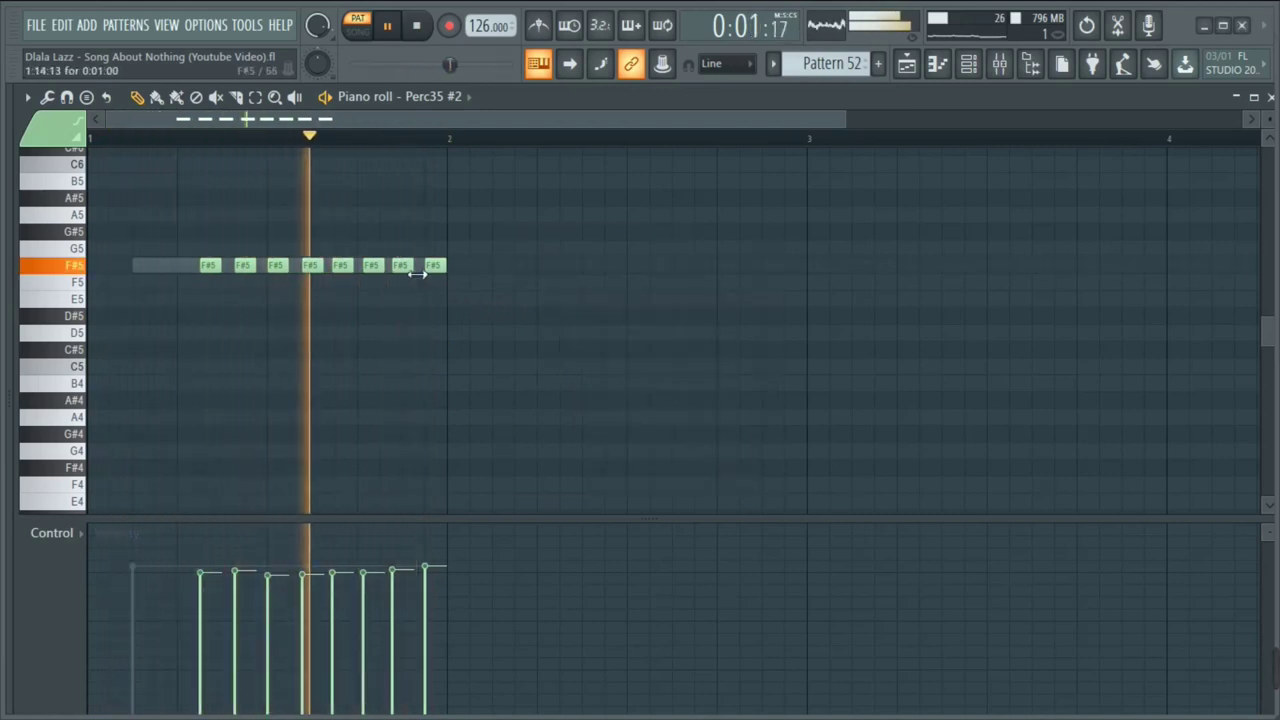
pyautogui.doubleClick(417, 268)
pyautogui.click(739, 476)
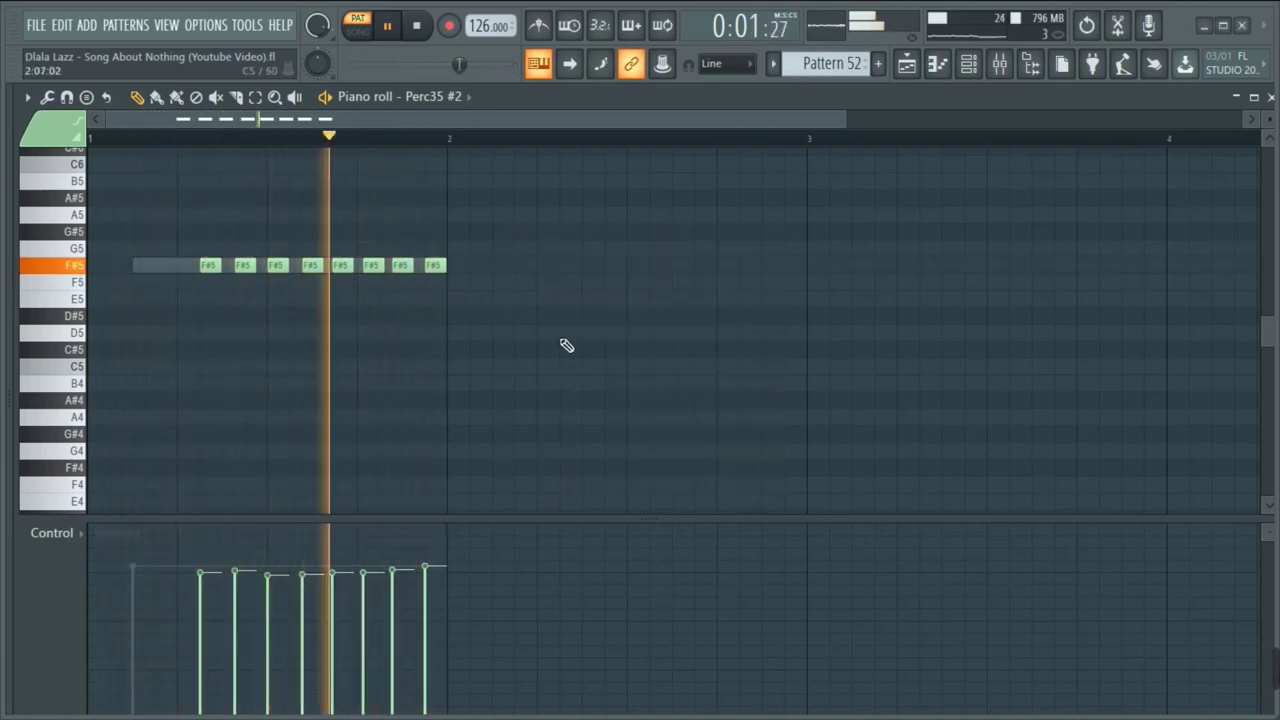
pyautogui.doubleClick(433, 267)
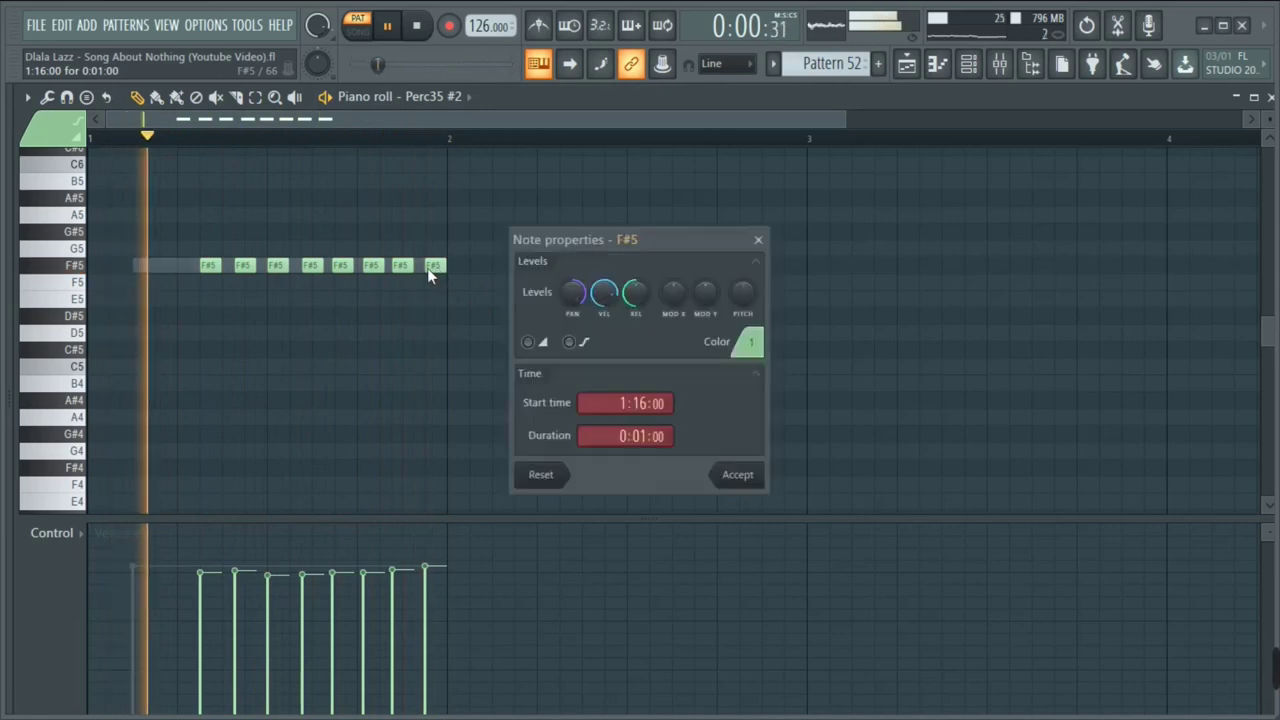
pyautogui.click(744, 479)
pyautogui.click(1236, 98)
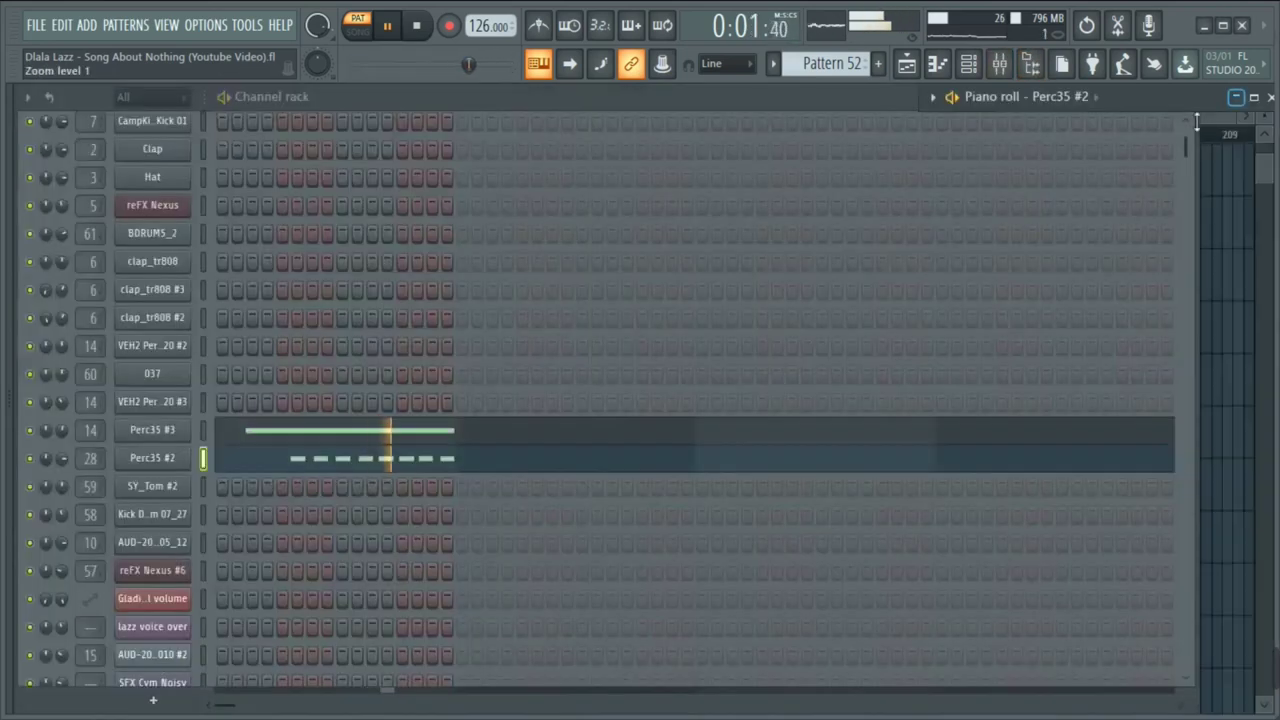
# Switch to song playback, unmute Track 16 in the playlist and save the project
pyautogui.press('l')
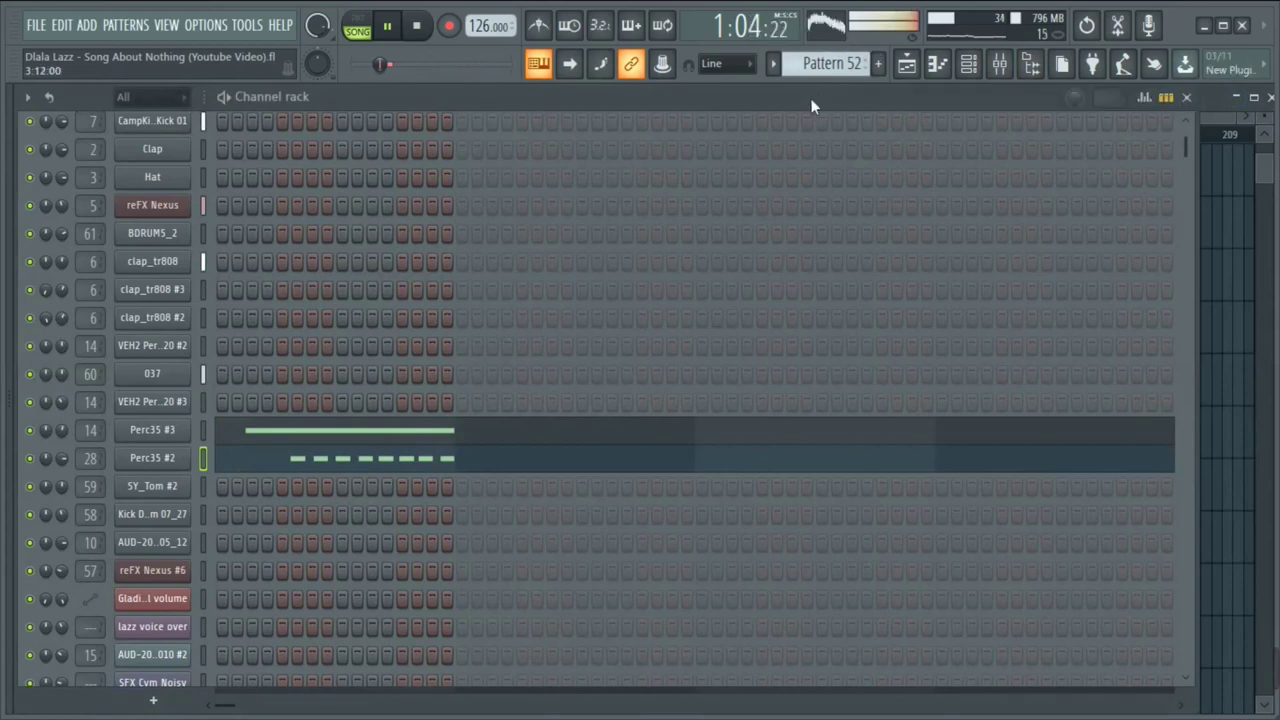
pyautogui.click(906, 66)
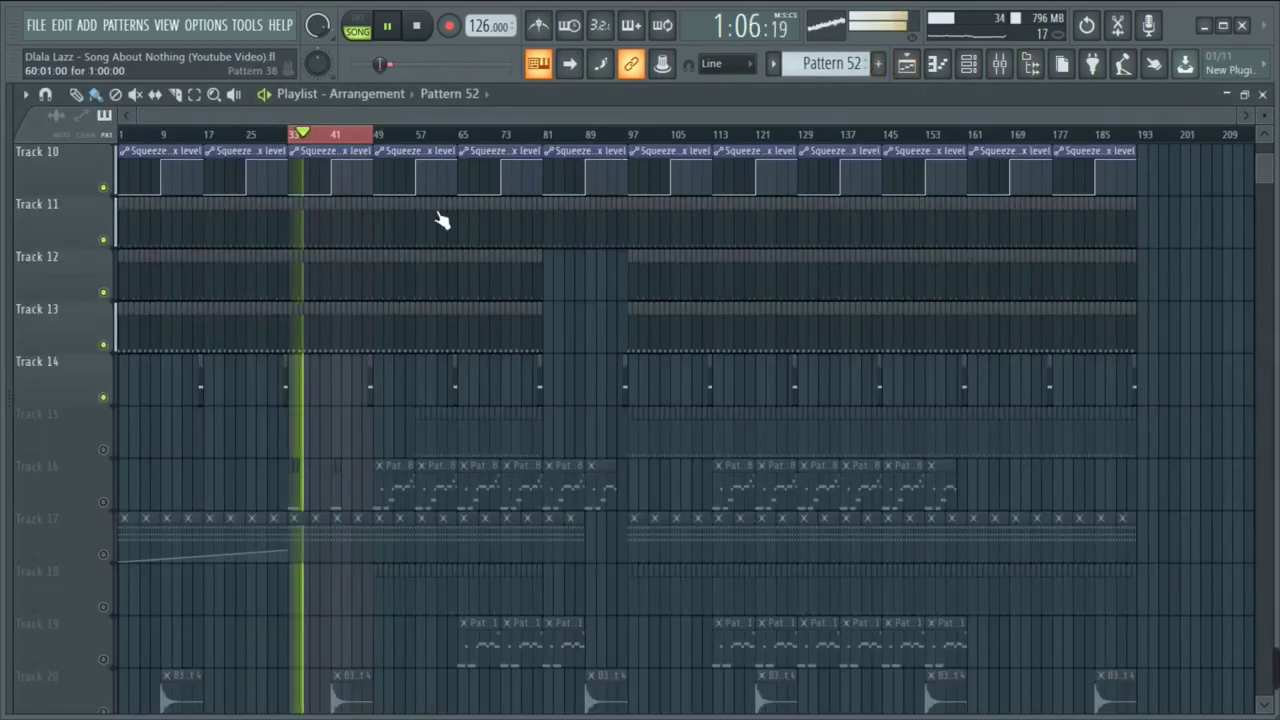
pyautogui.scroll(-1, 372, 366)
pyautogui.scroll(-2, 372, 366)
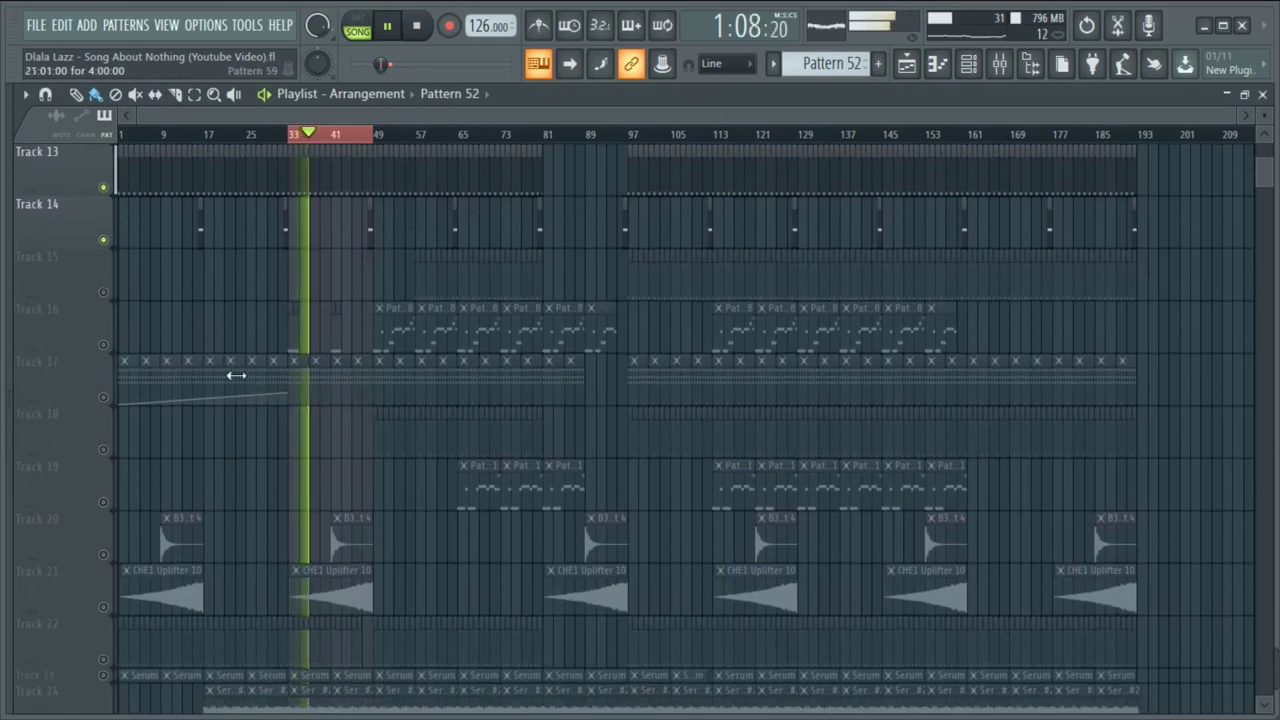
pyautogui.click(105, 345)
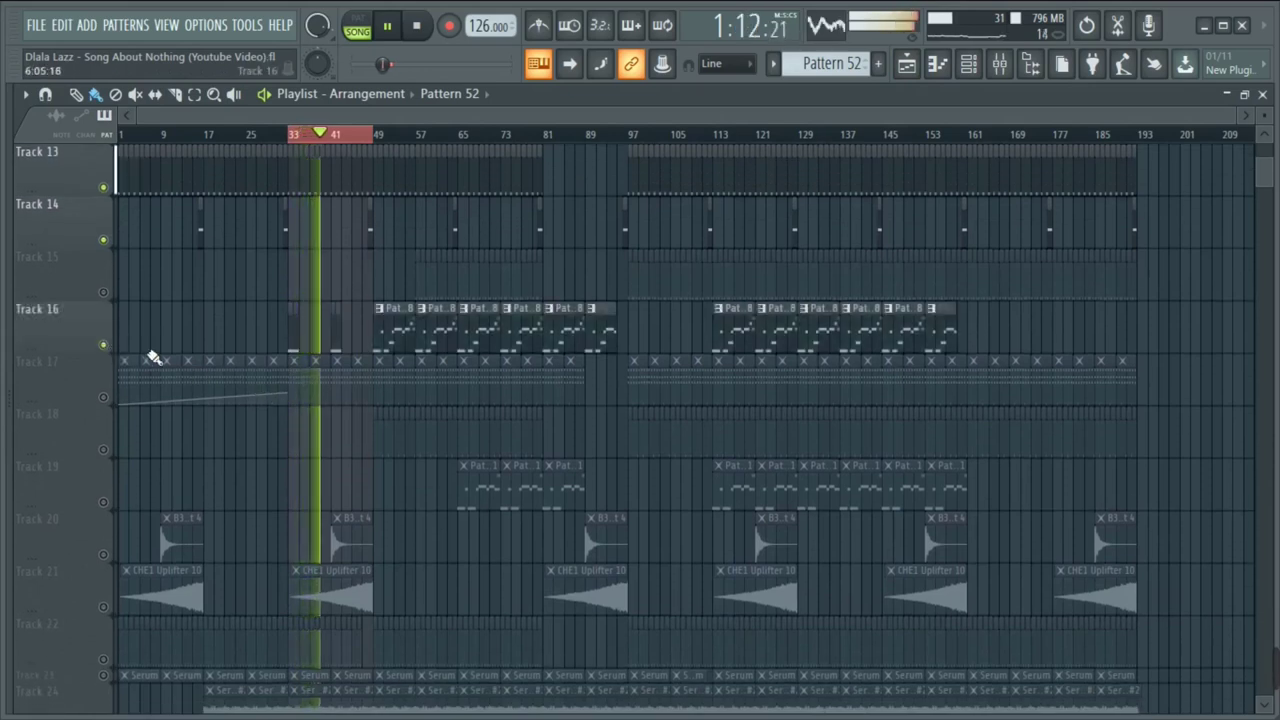
pyautogui.hotkey('ctrl', 's')
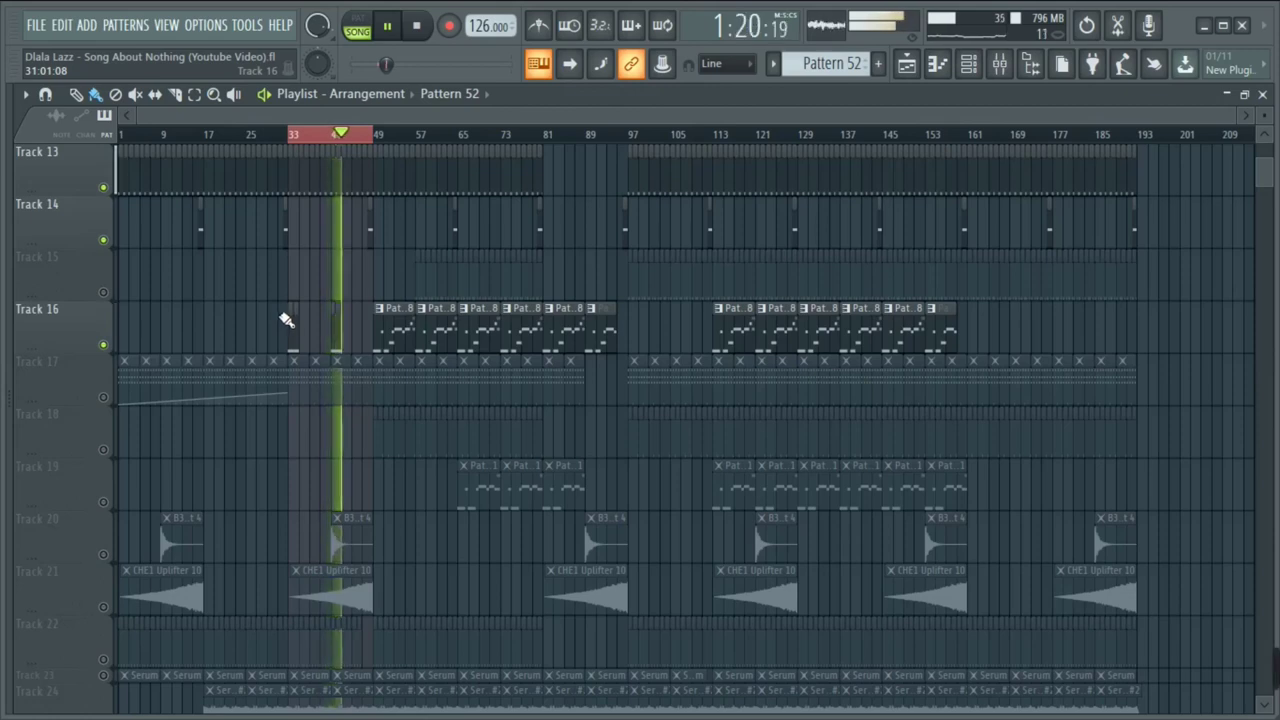
# Open Track 16's Pattern 58, find its GMS #6 channel and show the synth's main and MIDI / EQ settings
pyautogui.doubleClick(346, 340)
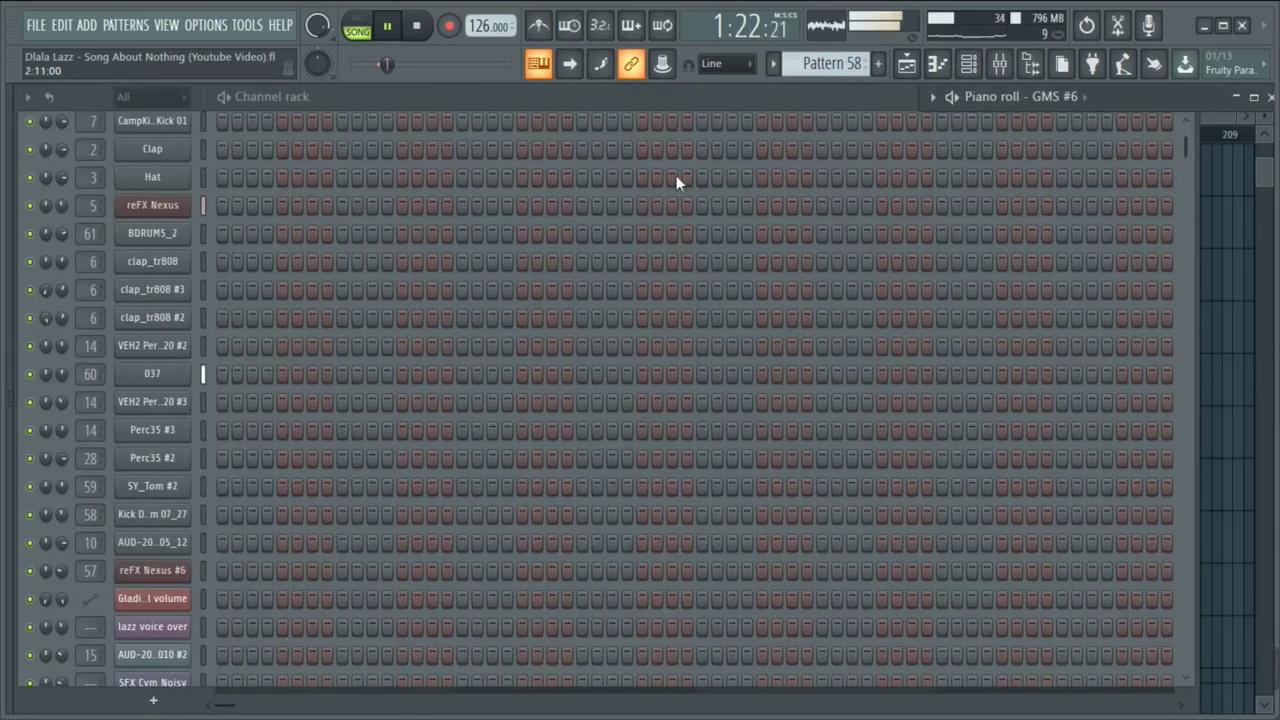
pyautogui.scroll(-15, 540, 263)
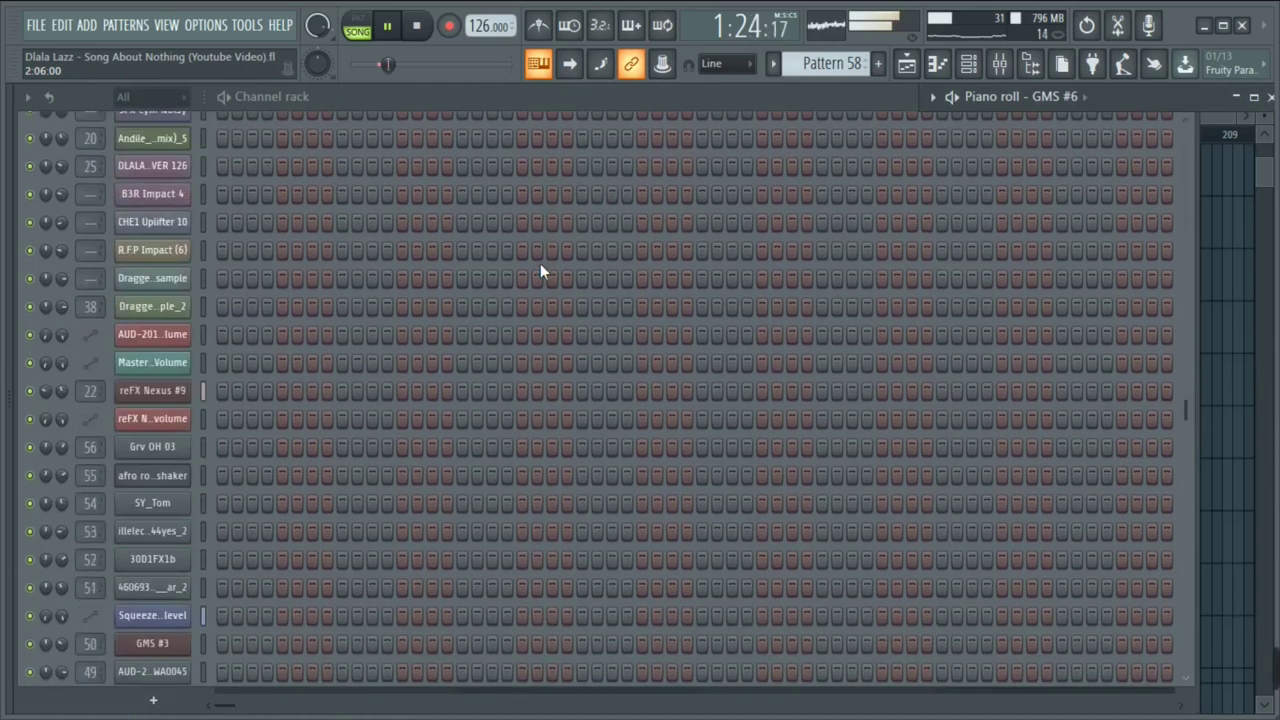
pyautogui.scroll(-8, 540, 263)
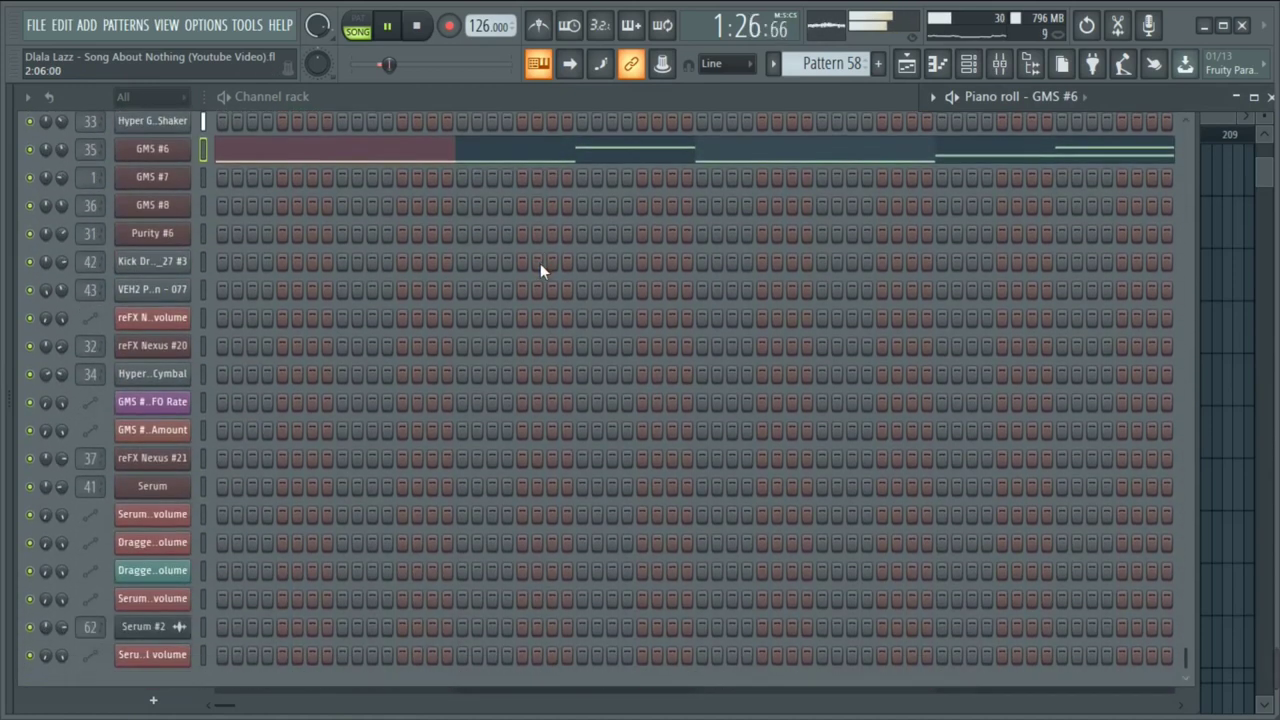
pyautogui.scroll(3, 540, 263)
pyautogui.click(162, 236)
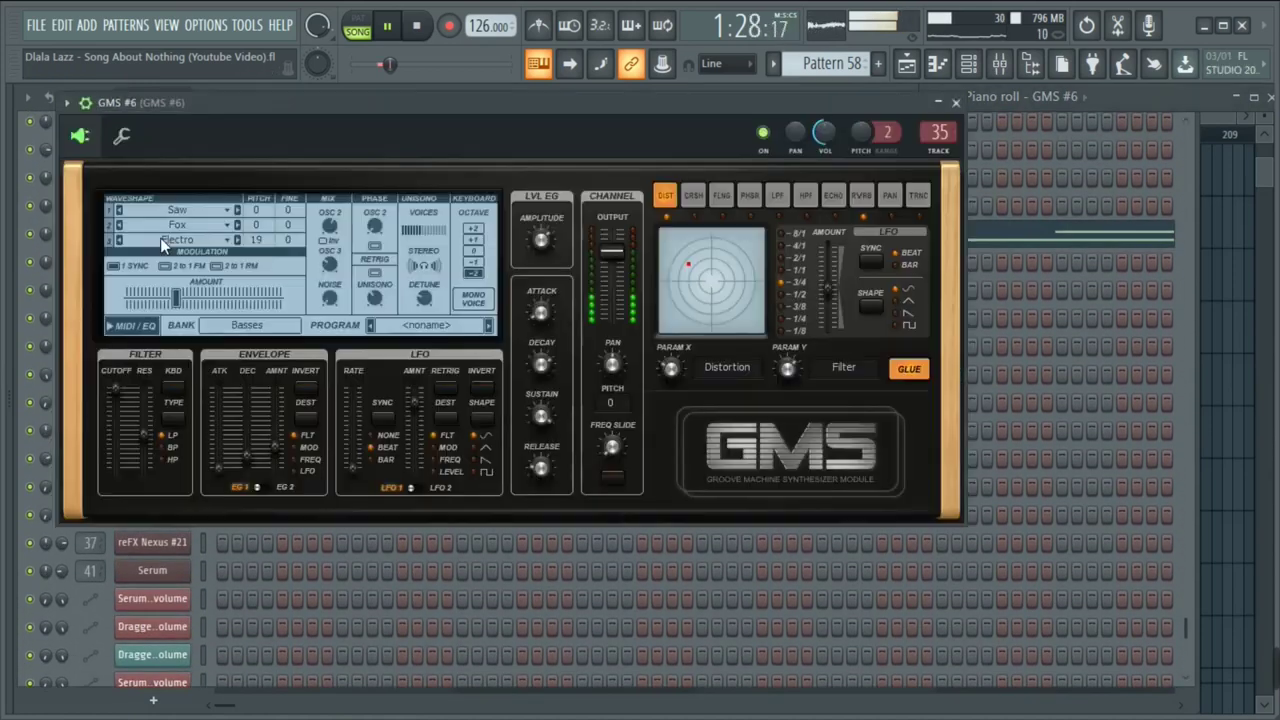
pyautogui.click(139, 324)
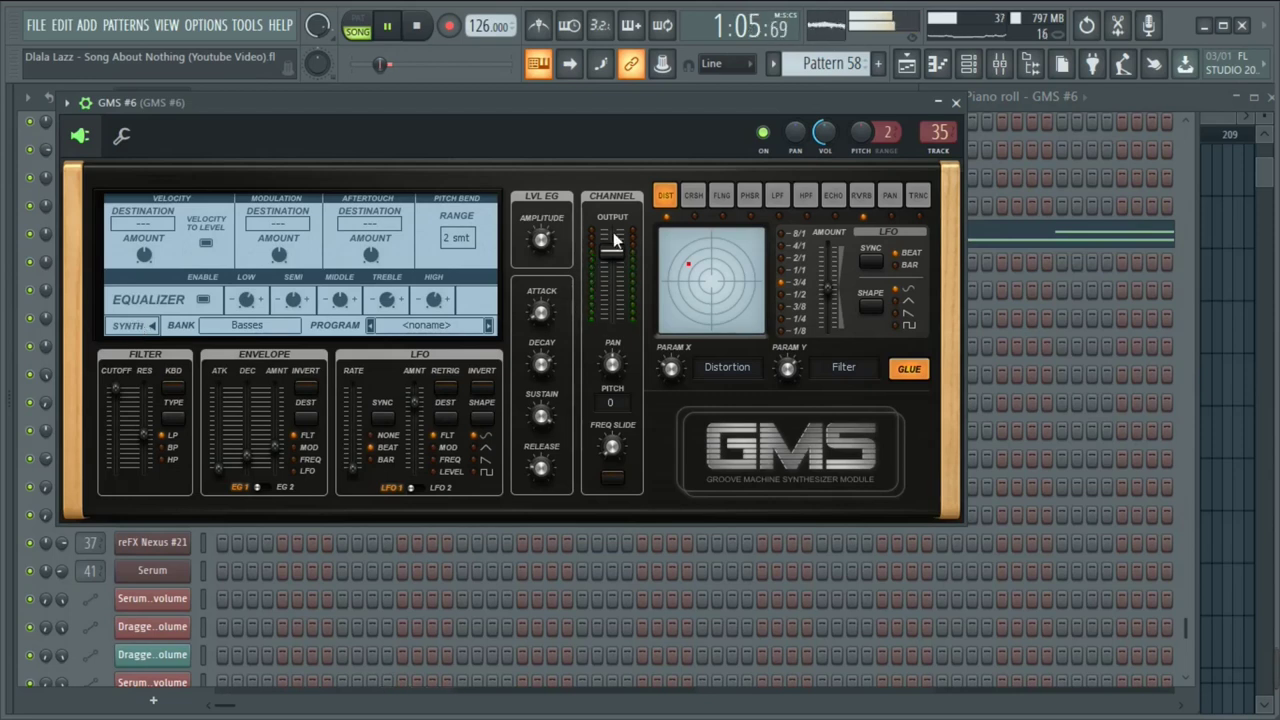
# Show the effects on GMS #6's mixer track 35, return to the synth and play Pattern 58 on its own
pyautogui.doubleClick(937, 147)
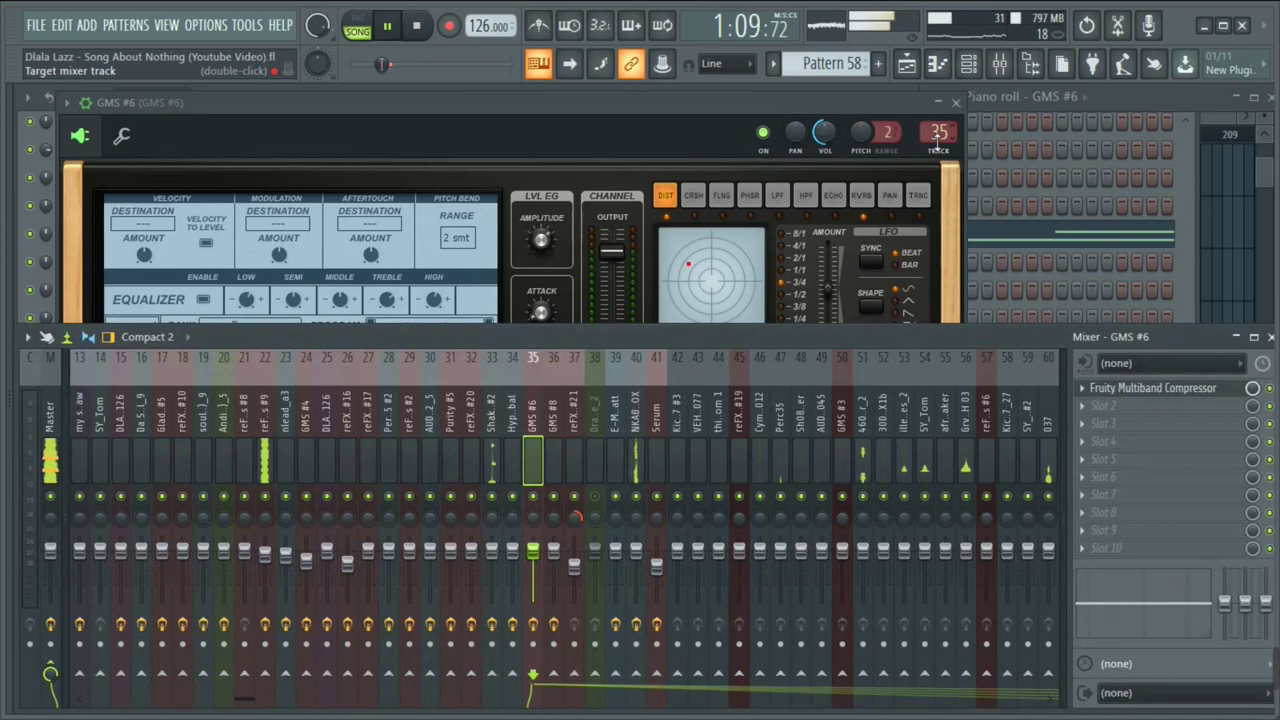
pyautogui.click(621, 113)
pyautogui.press('l')
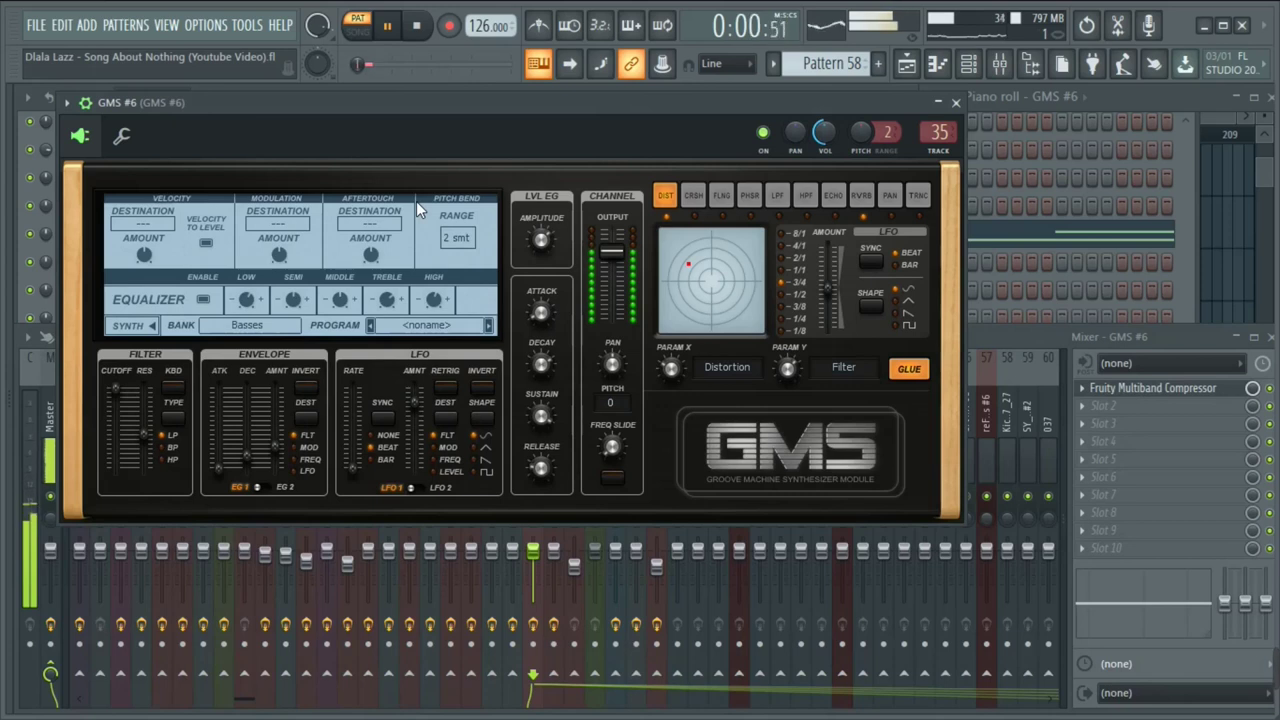
# Show GMS #6's Glue option and reverb effect, and view the automation options of its LFO amount
pyautogui.click(907, 371)
pyautogui.click(907, 371)
pyautogui.click(858, 195)
pyautogui.click(910, 371)
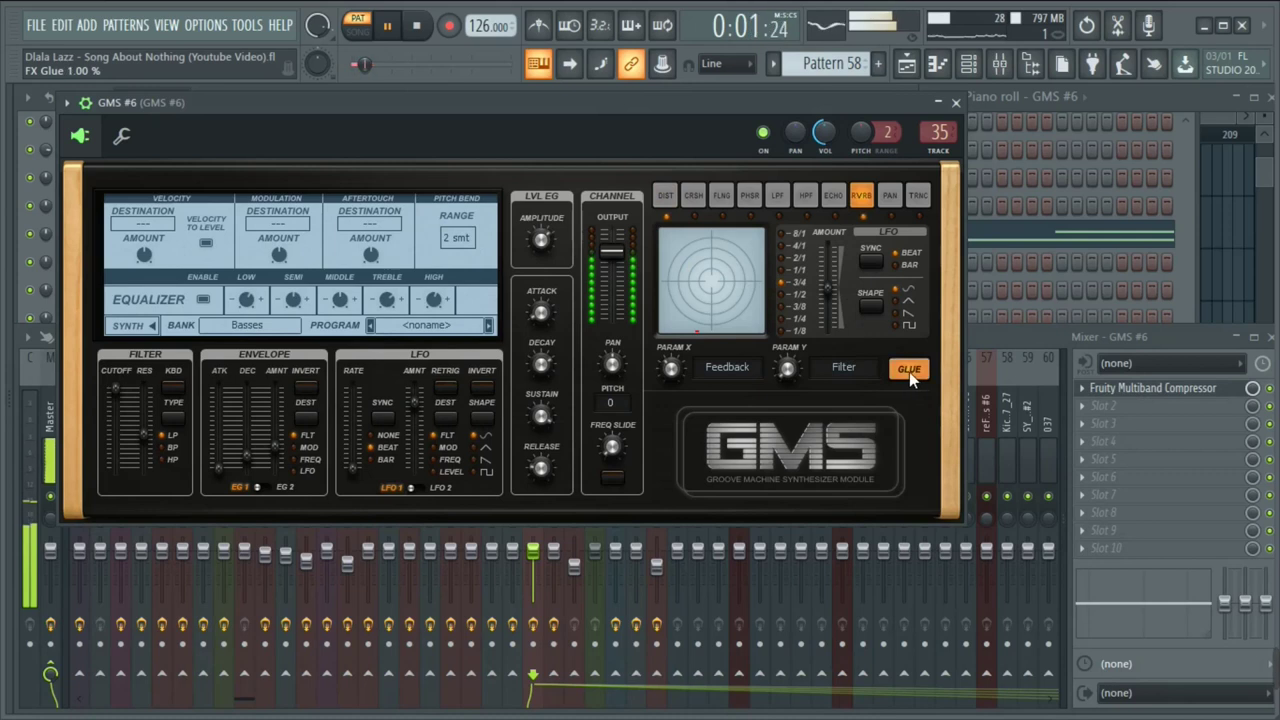
pyautogui.rightClick(416, 403)
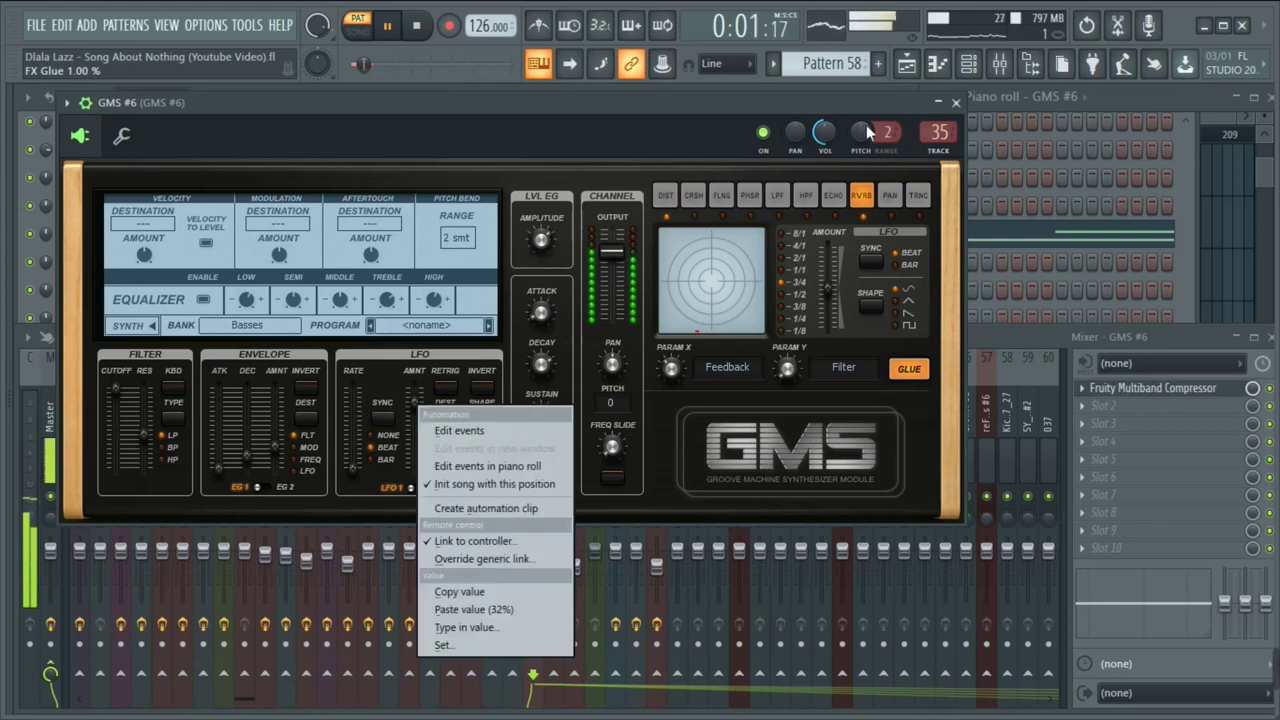
pyautogui.click(999, 99)
# Unmute playlist Tracks 31 and 32, which hold the GMS #6 LFO Amount and LFO Rate automation clips
pyautogui.click(906, 63)
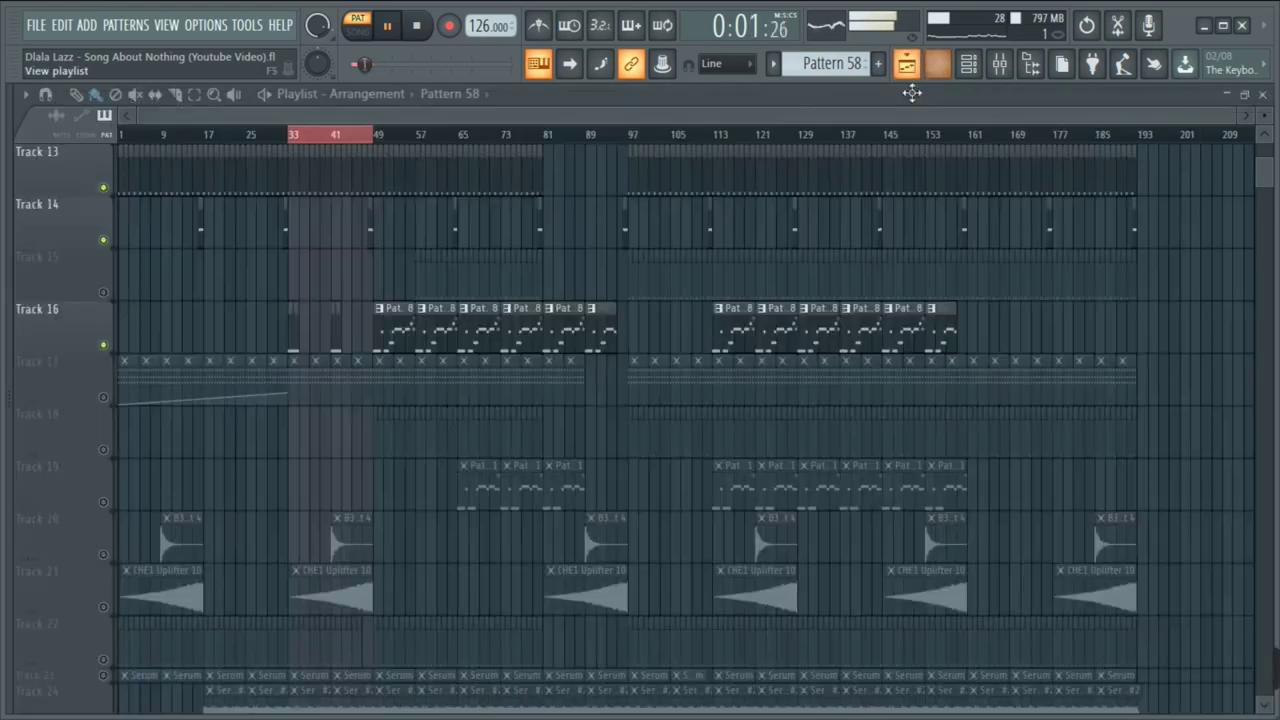
pyautogui.scroll(-10, 370, 441)
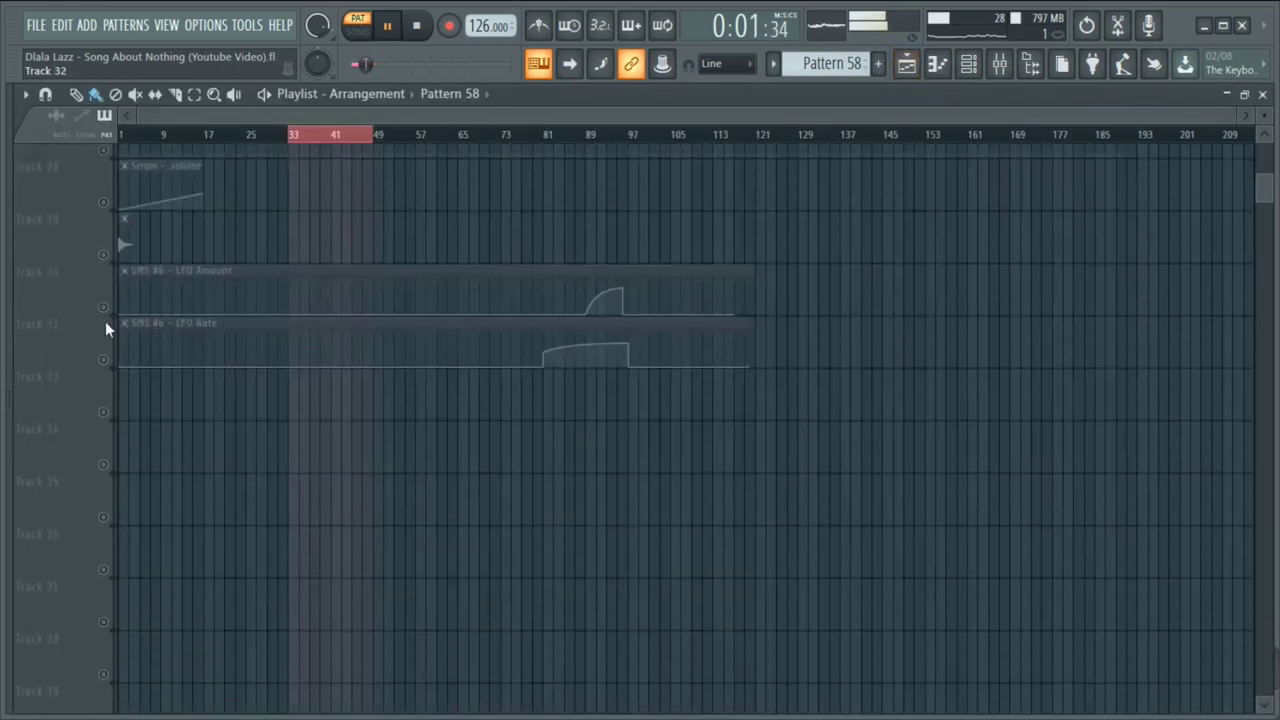
pyautogui.click(104, 312)
pyautogui.click(104, 362)
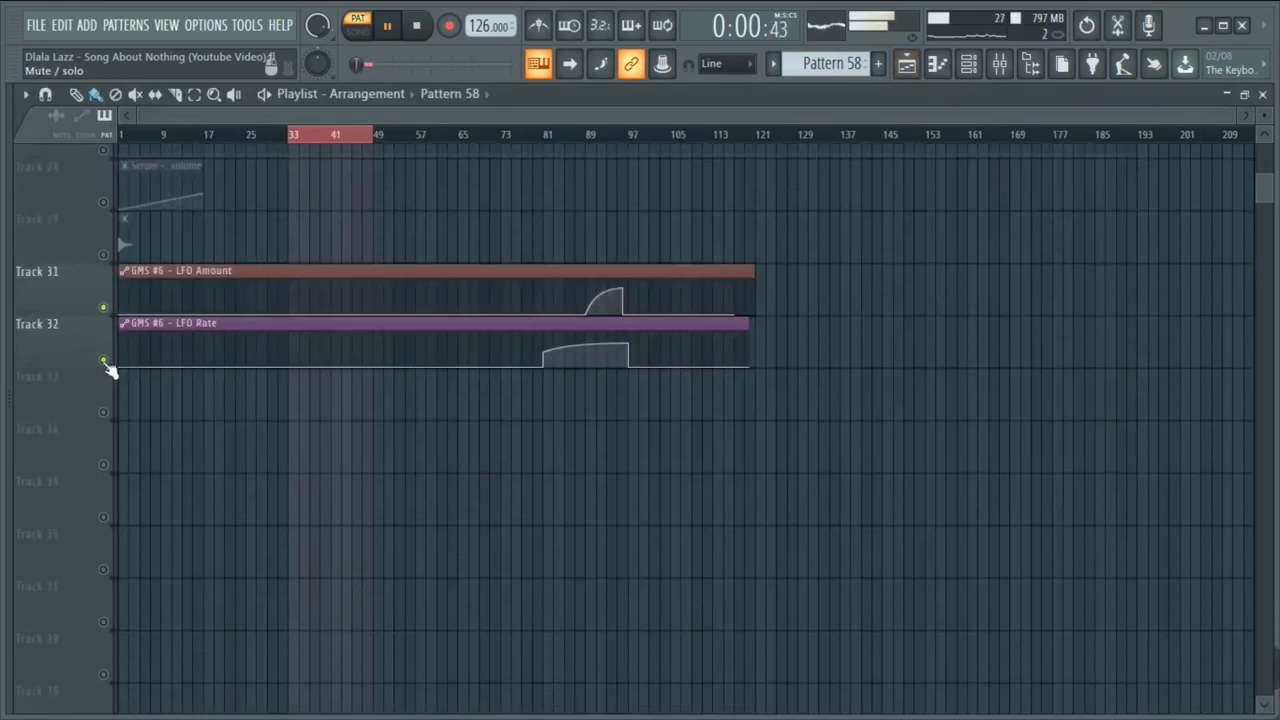
# Set the song position to bar 33, show GMS #6's notes in the channel rack and play Pattern 58 alone
pyautogui.click(295, 136)
pyautogui.click(940, 66)
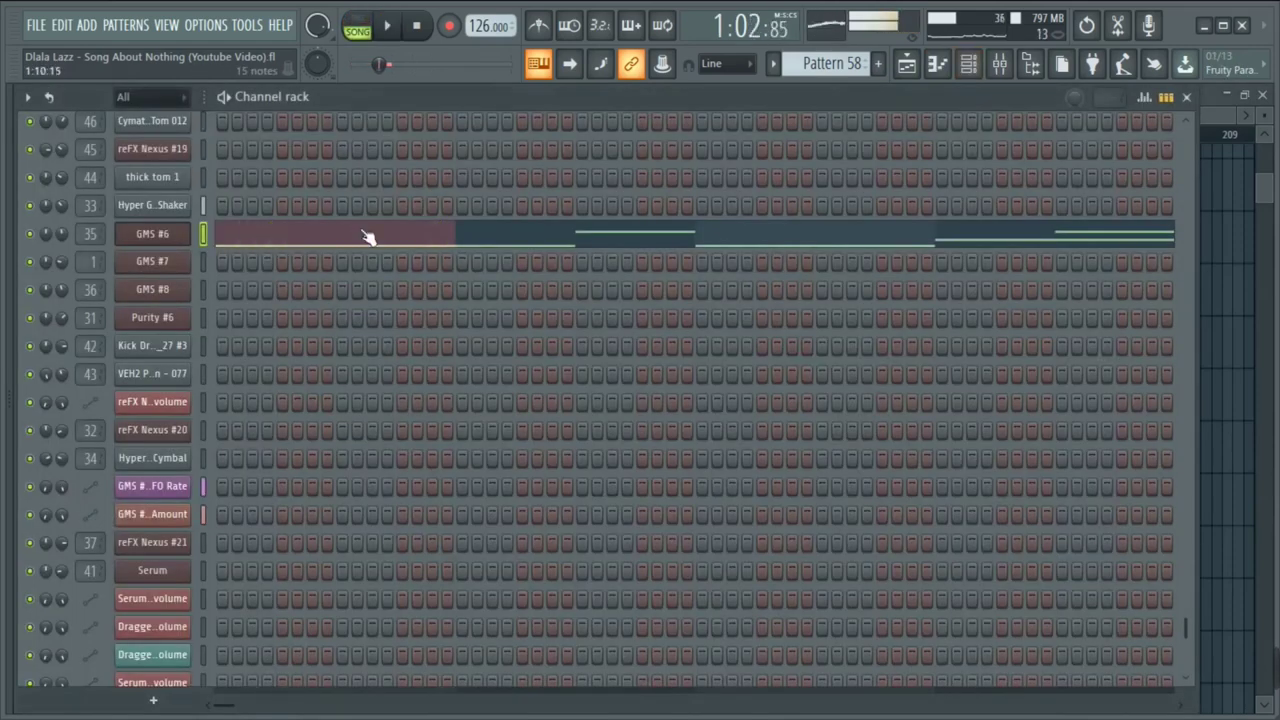
pyautogui.press('l')
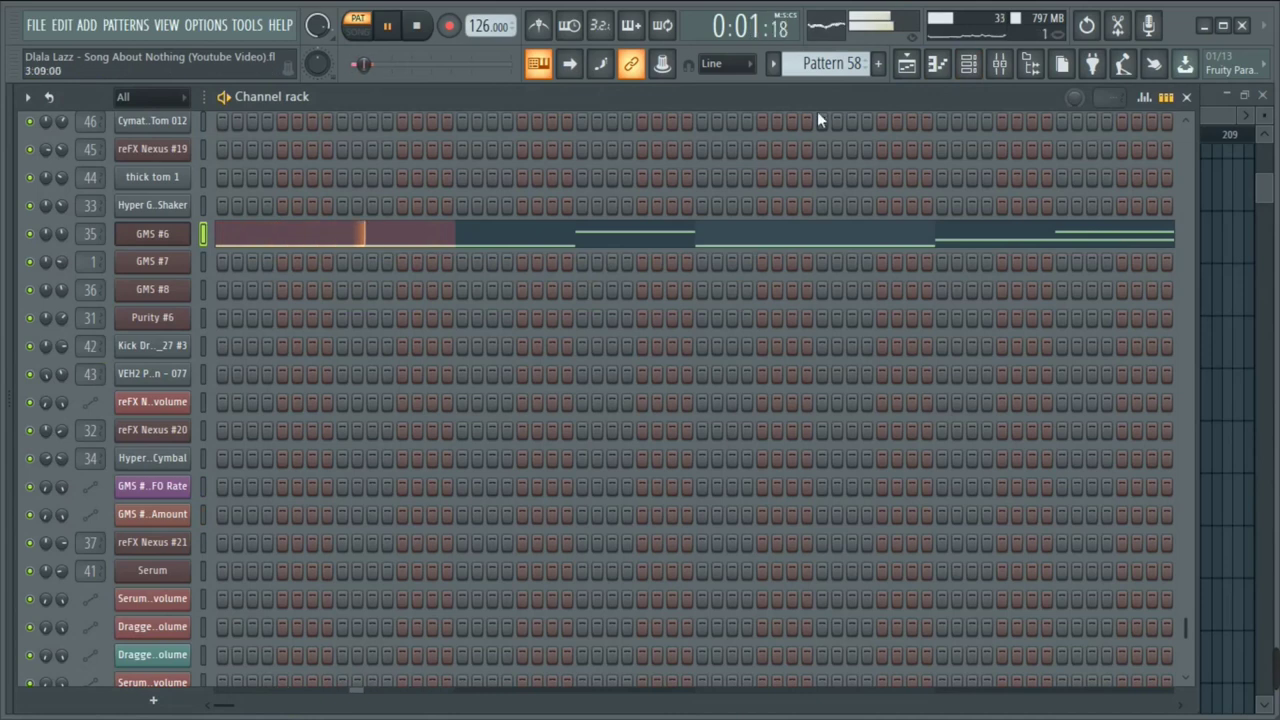
# Mute the GMS #6 LFO automation Tracks 31 and 32 in the playlist, and switch to song playback
pyautogui.click(907, 66)
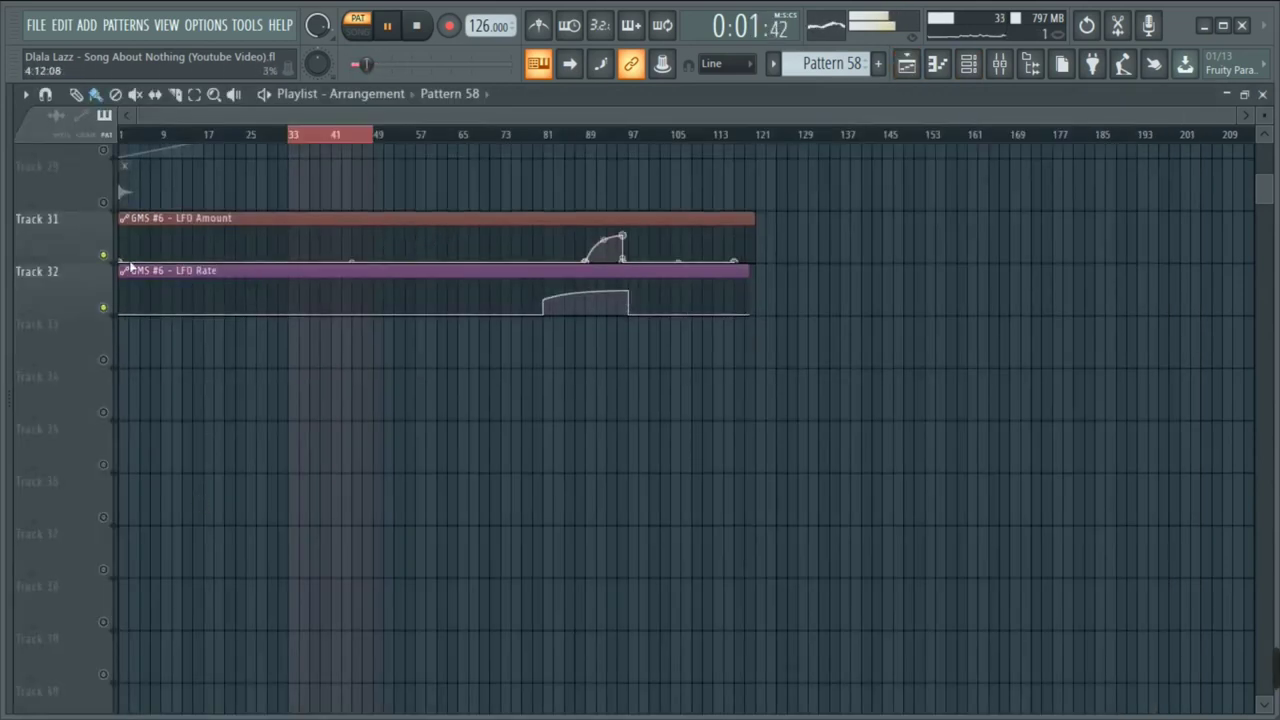
pyautogui.moveTo(108, 257); pyautogui.dragTo(115, 313)
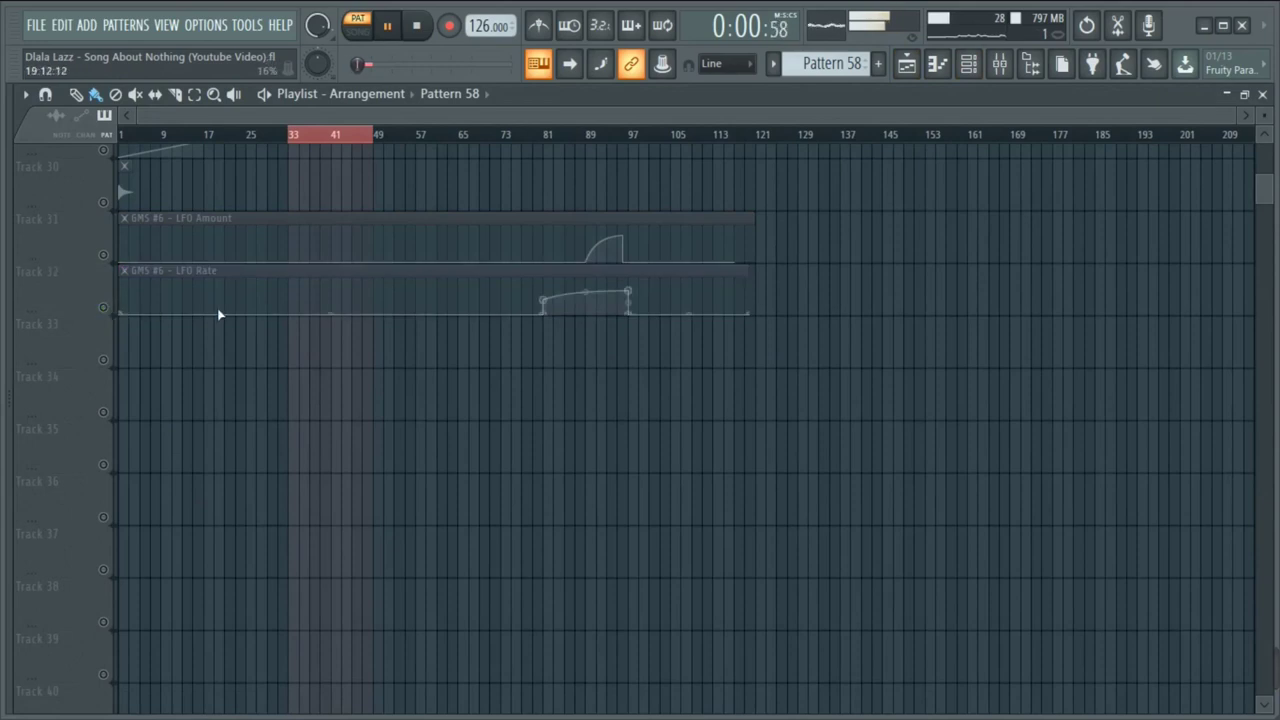
pyautogui.press('l')
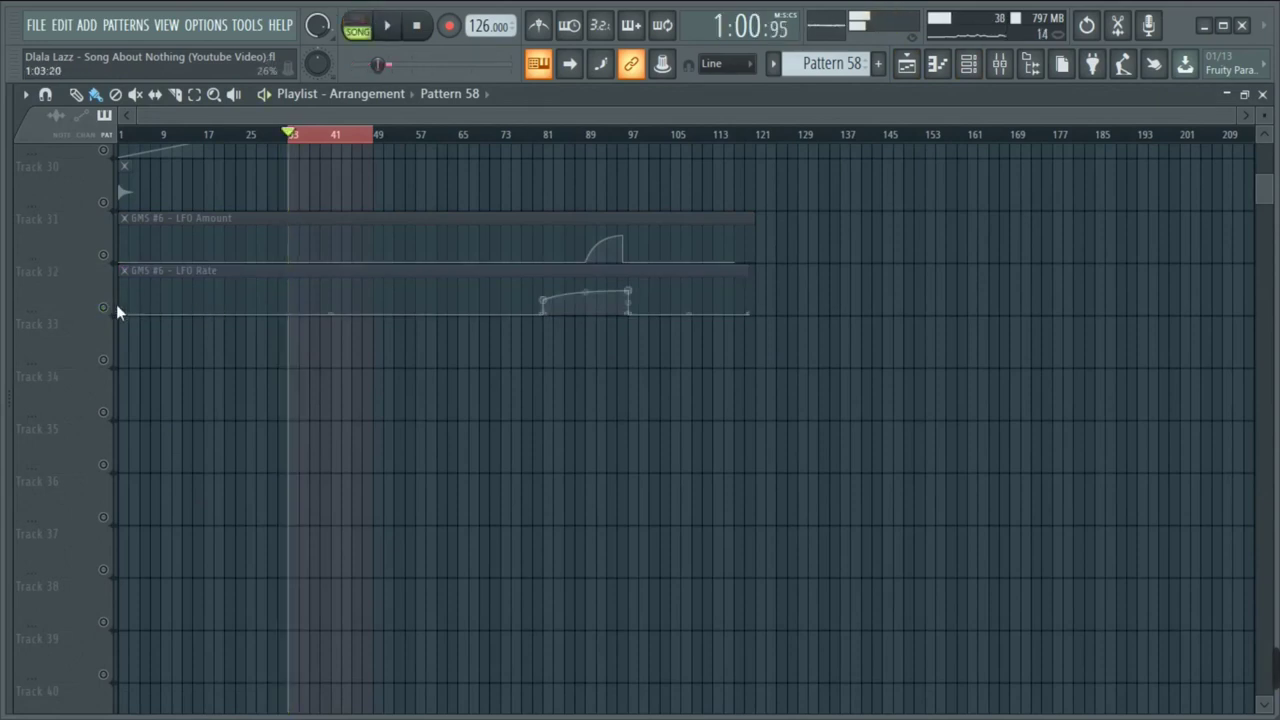
# Play Pattern 58 alone, unmute the GMS #6 LFO automation on Tracks 31 and 32, and return to song playback
pyautogui.press('space')
pyautogui.press('l')
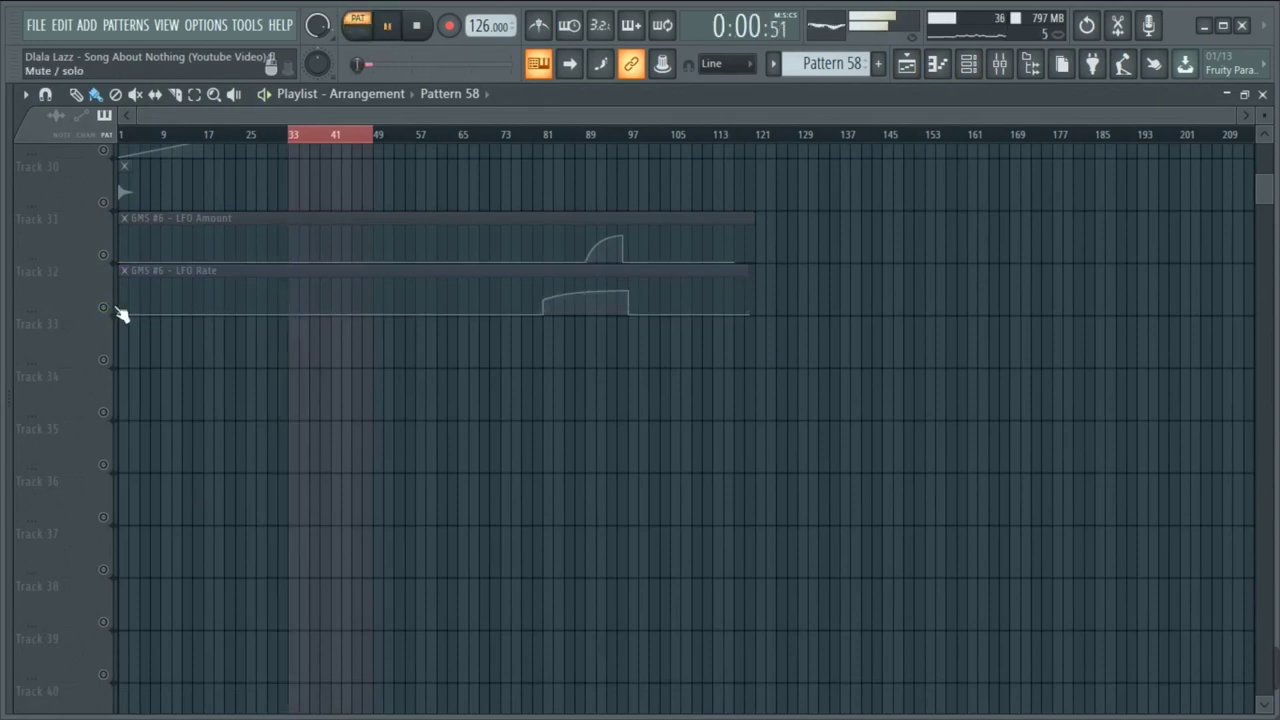
pyautogui.click(106, 308)
pyautogui.click(106, 257)
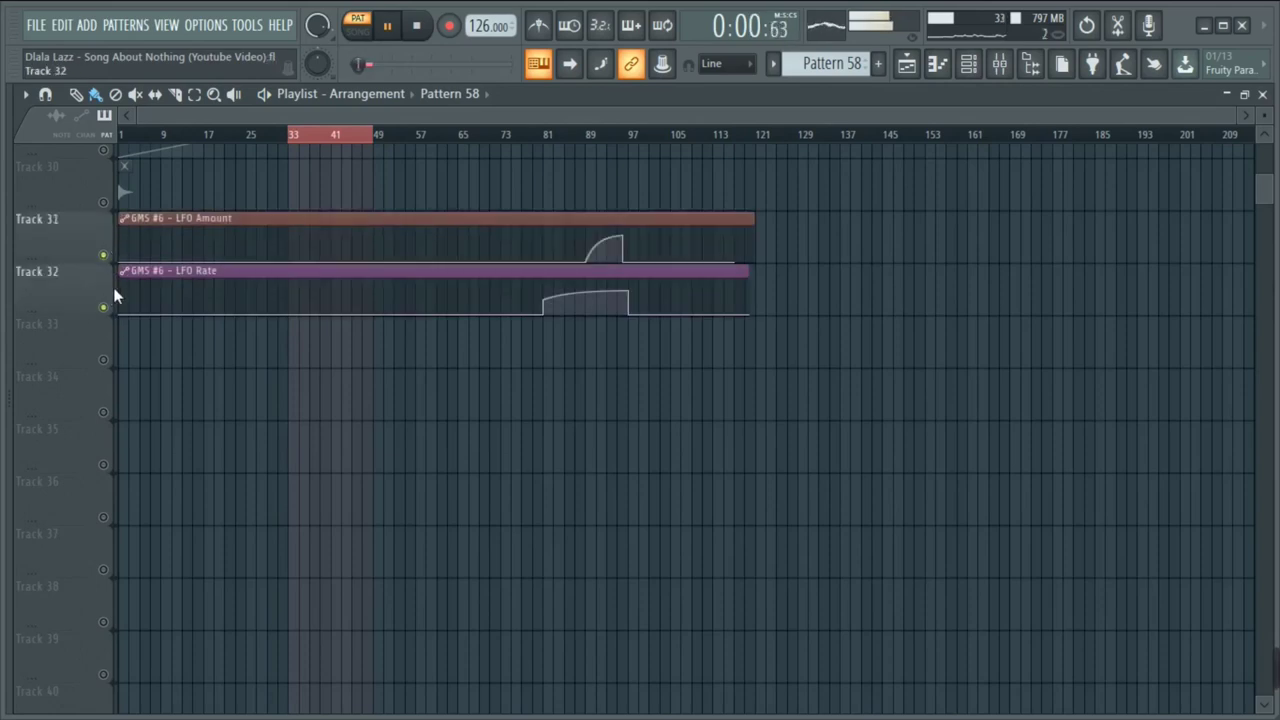
pyautogui.press('l')
pyautogui.press('l')
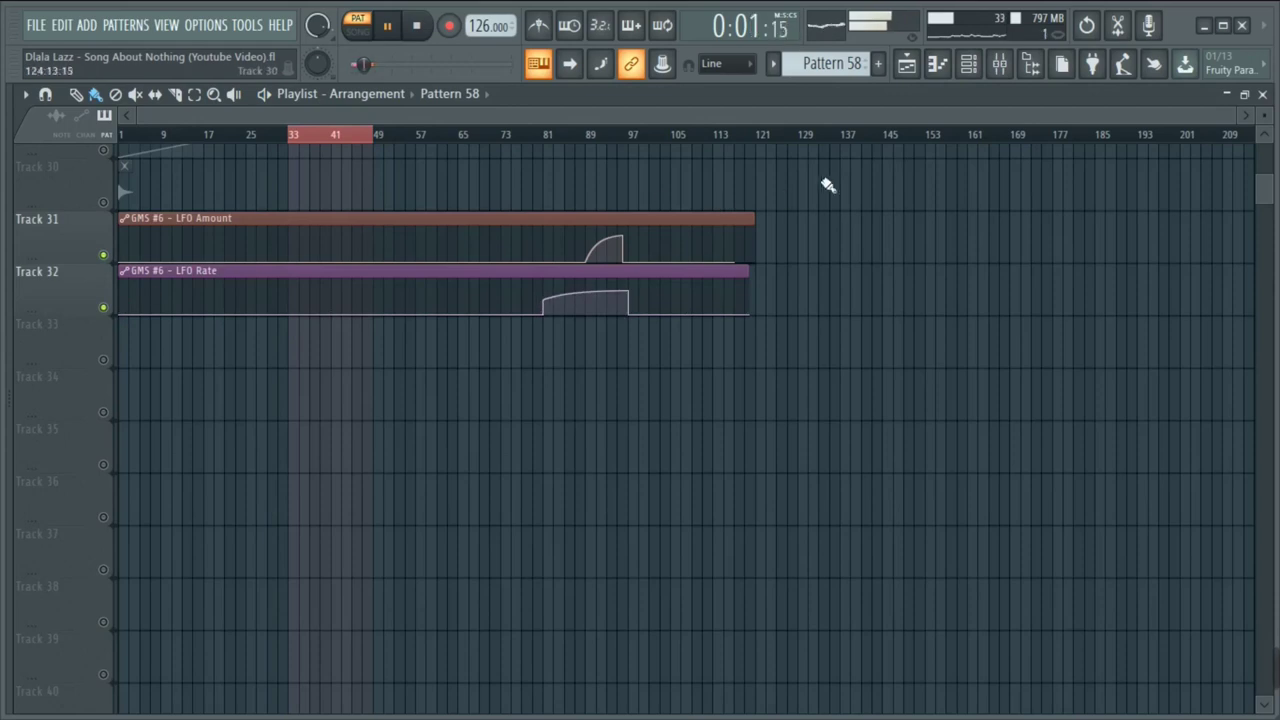
pyautogui.click(910, 66)
pyautogui.scroll(5, 519, 272)
pyautogui.press('l')
pyautogui.click(910, 66)
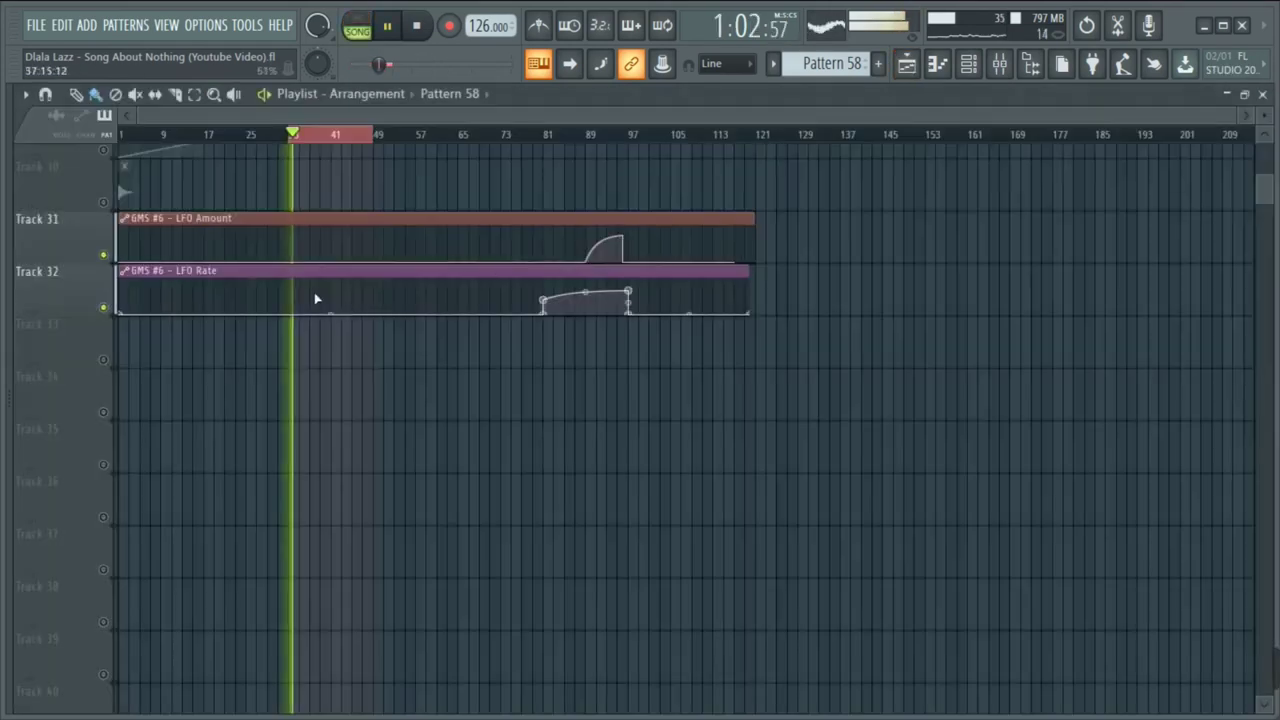
# Unmute playlist Track 17 and open its Pattern 59 in the channel rack
pyautogui.scroll(5, 315, 298)
pyautogui.scroll(10, 314, 298)
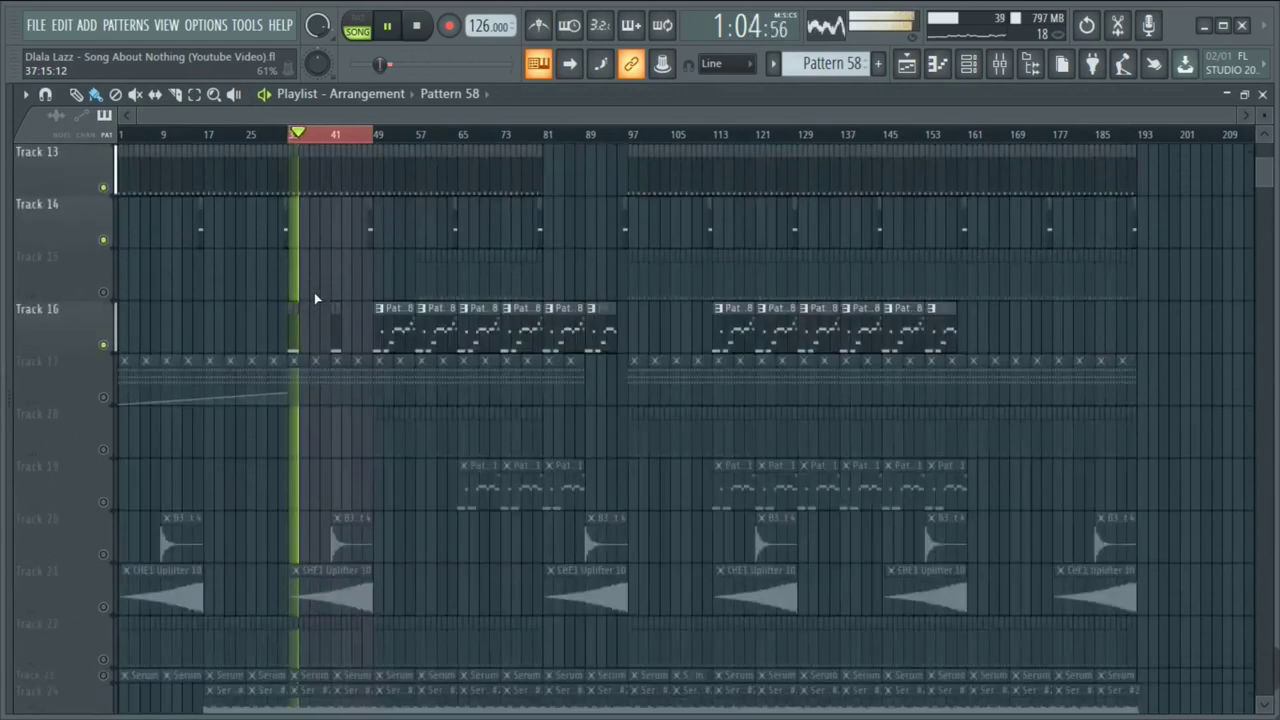
pyautogui.scroll(7, 314, 297)
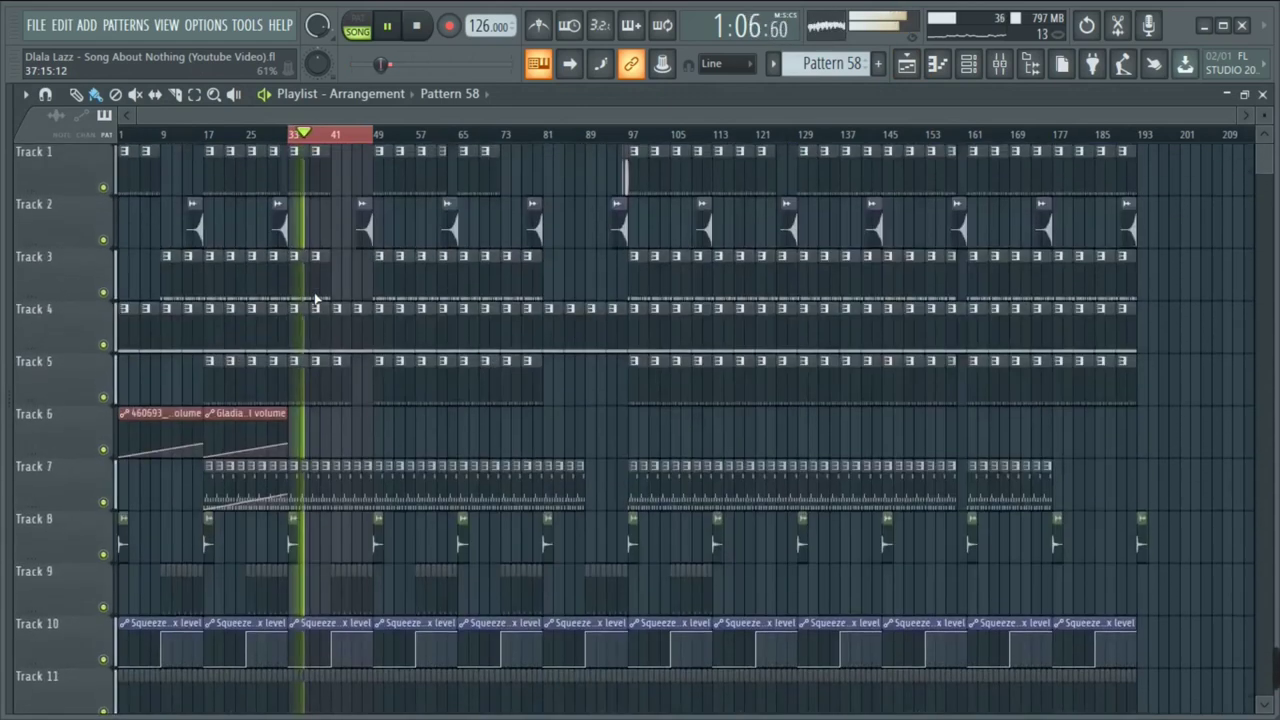
pyautogui.scroll(-10, 315, 298)
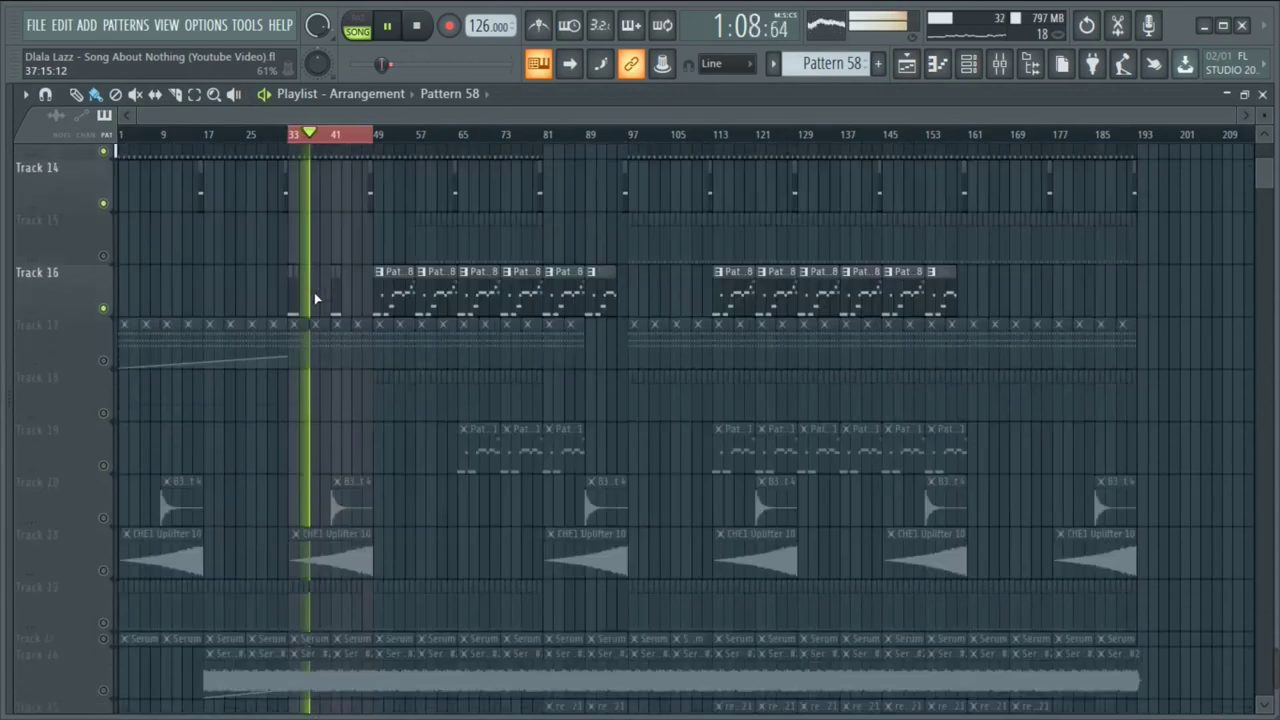
pyautogui.scroll(1, 314, 298)
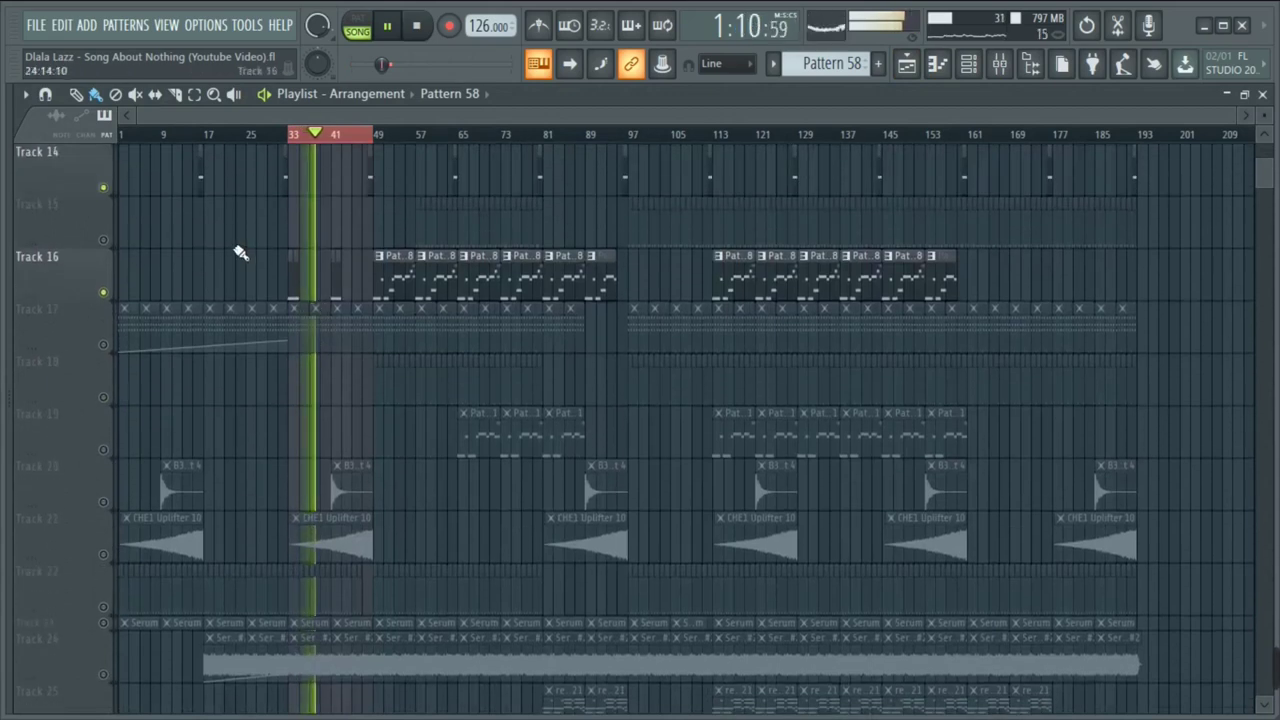
pyautogui.click(103, 345)
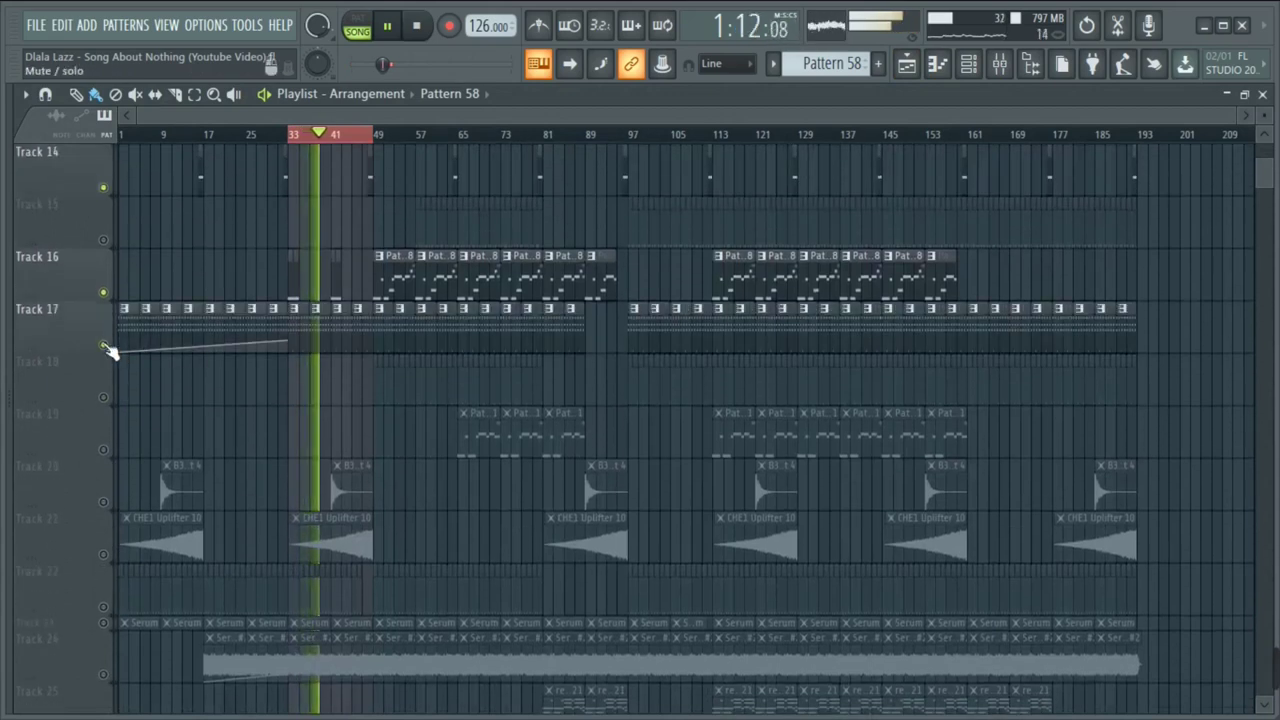
pyautogui.doubleClick(328, 344)
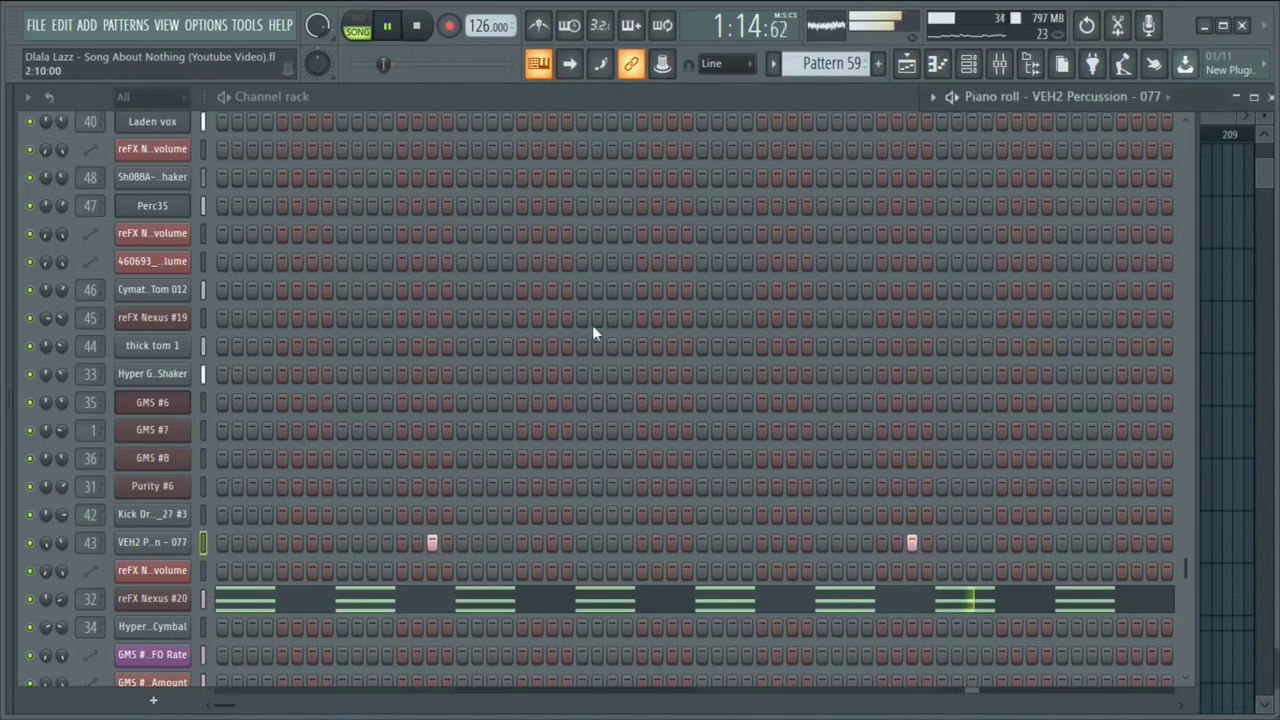
# Show reFX Nexus #20's LD Hit this Man 1 preset and compare its mixer track with Fruity Stereo Shaper off and on
pyautogui.click(154, 603)
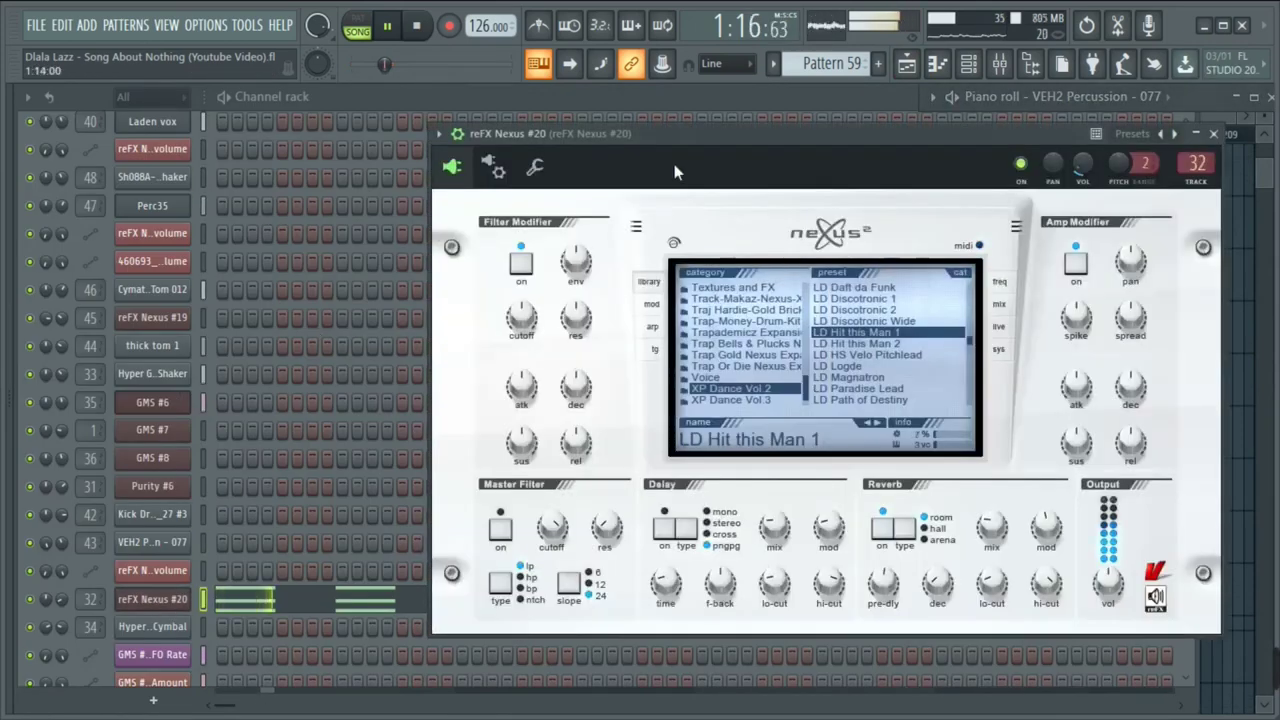
pyautogui.moveTo(656, 136); pyautogui.dragTo(514, 124)
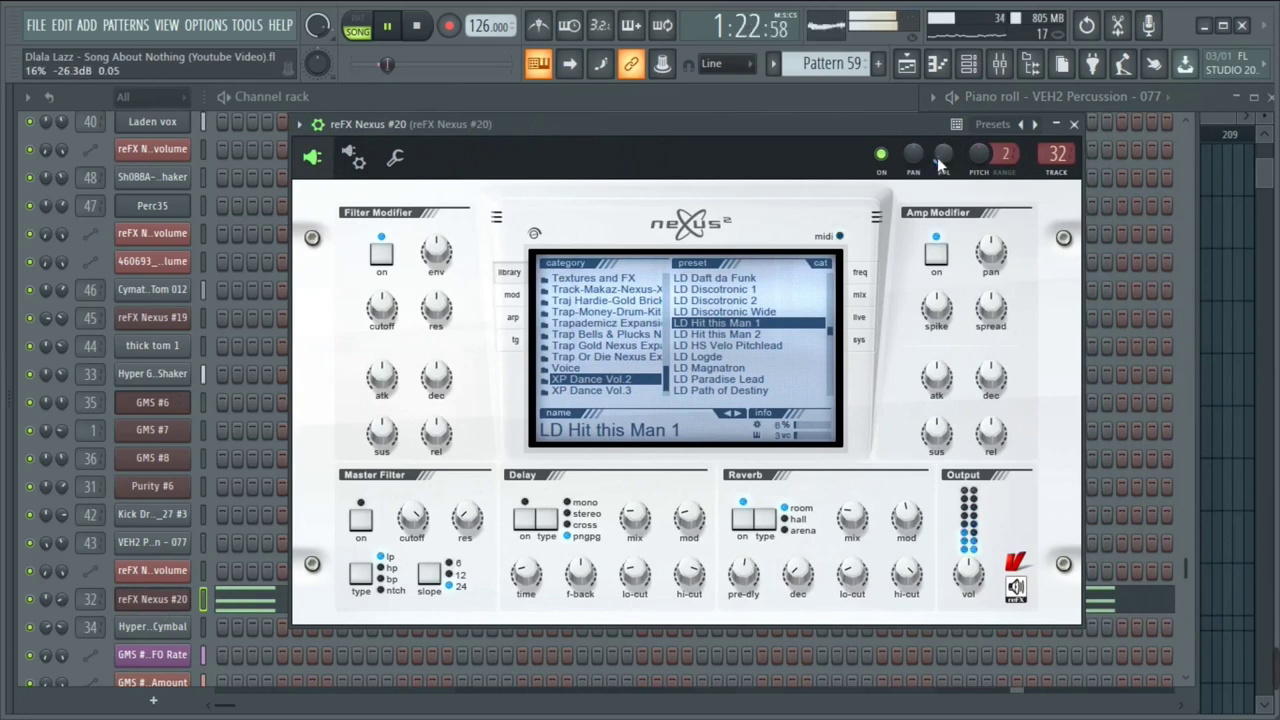
pyautogui.press('F9')
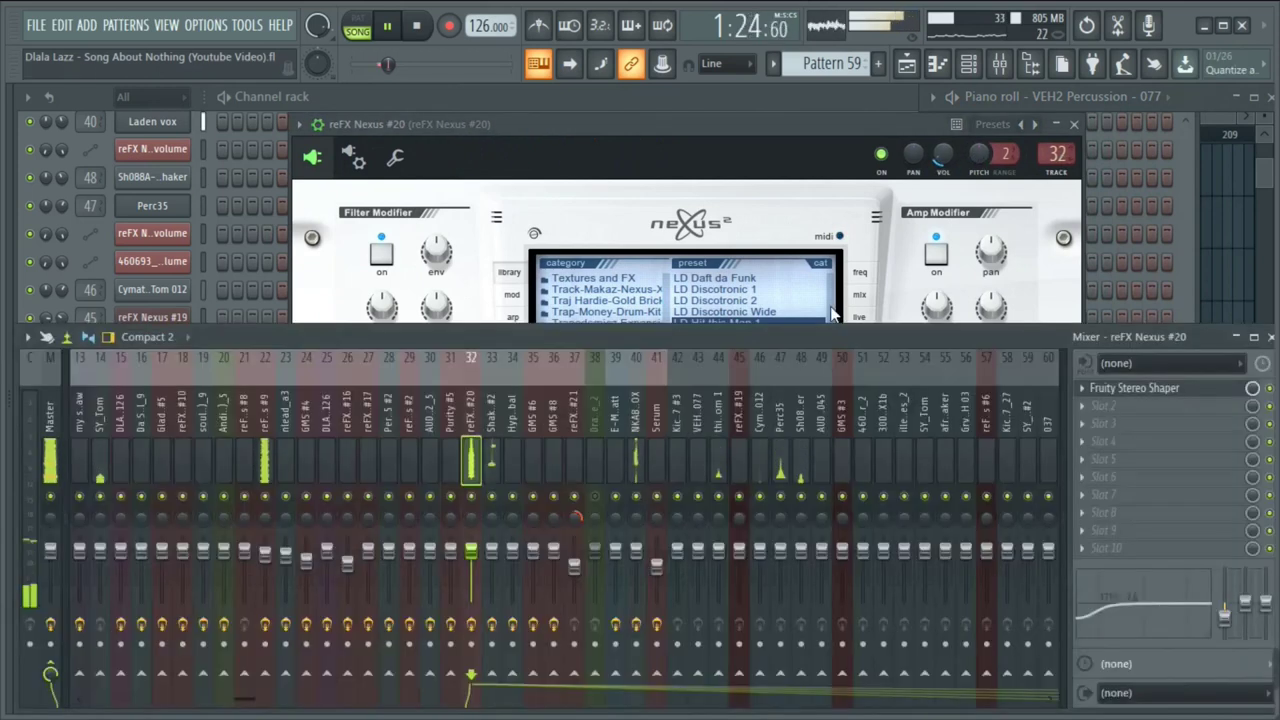
pyautogui.click(1115, 390)
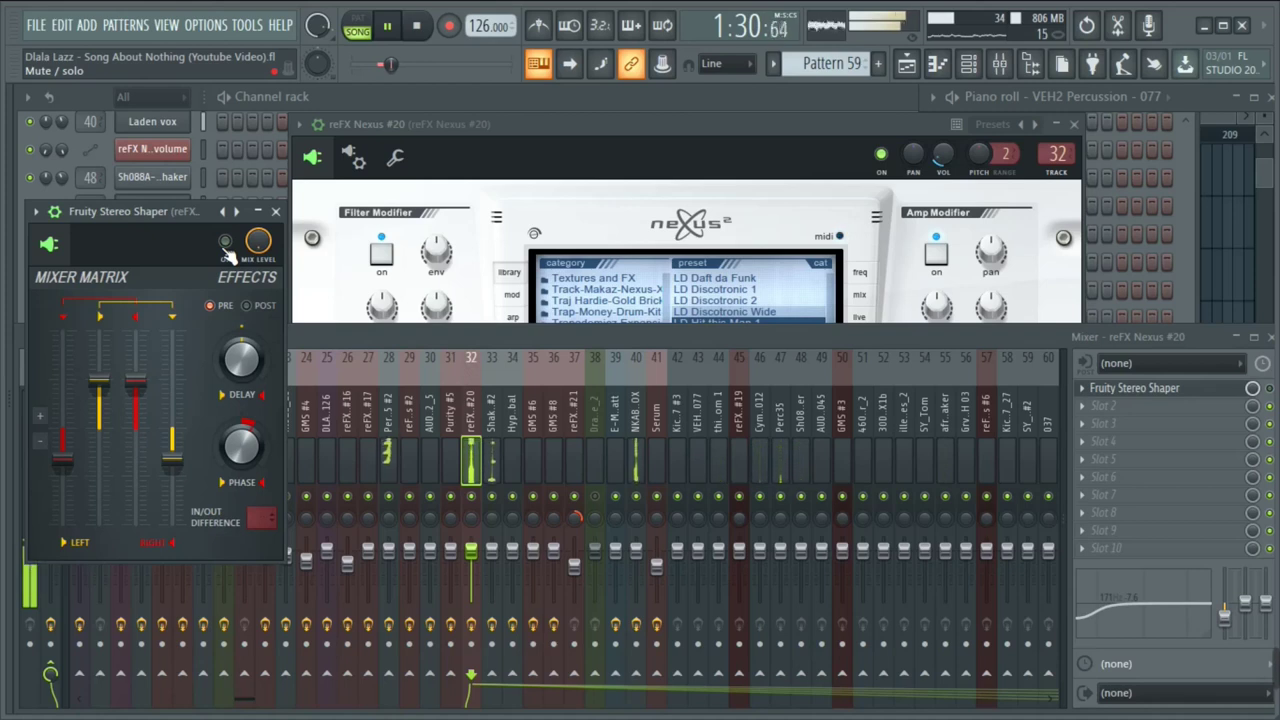
pyautogui.click(227, 250)
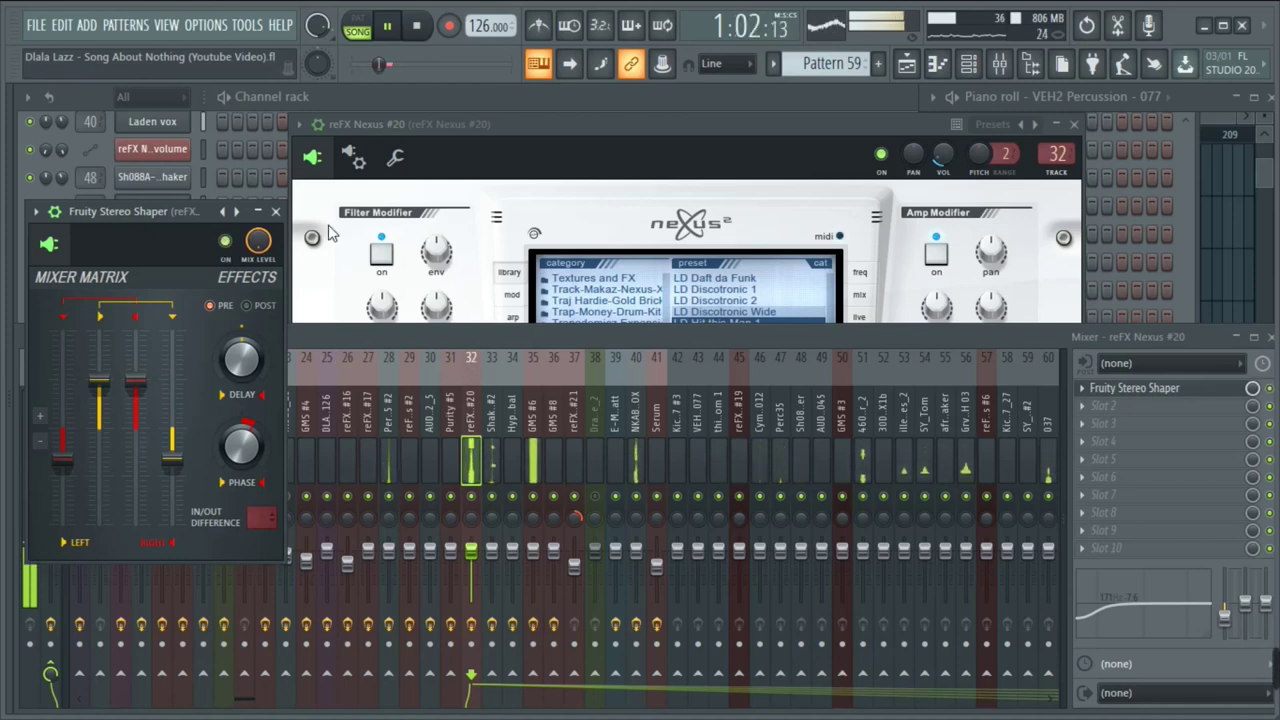
# Set the GMS #6 mixer track's volume to 91%, and reopen Fruity Stereo Shaper on the reFX Nexus #20 track
pyautogui.click(535, 560)
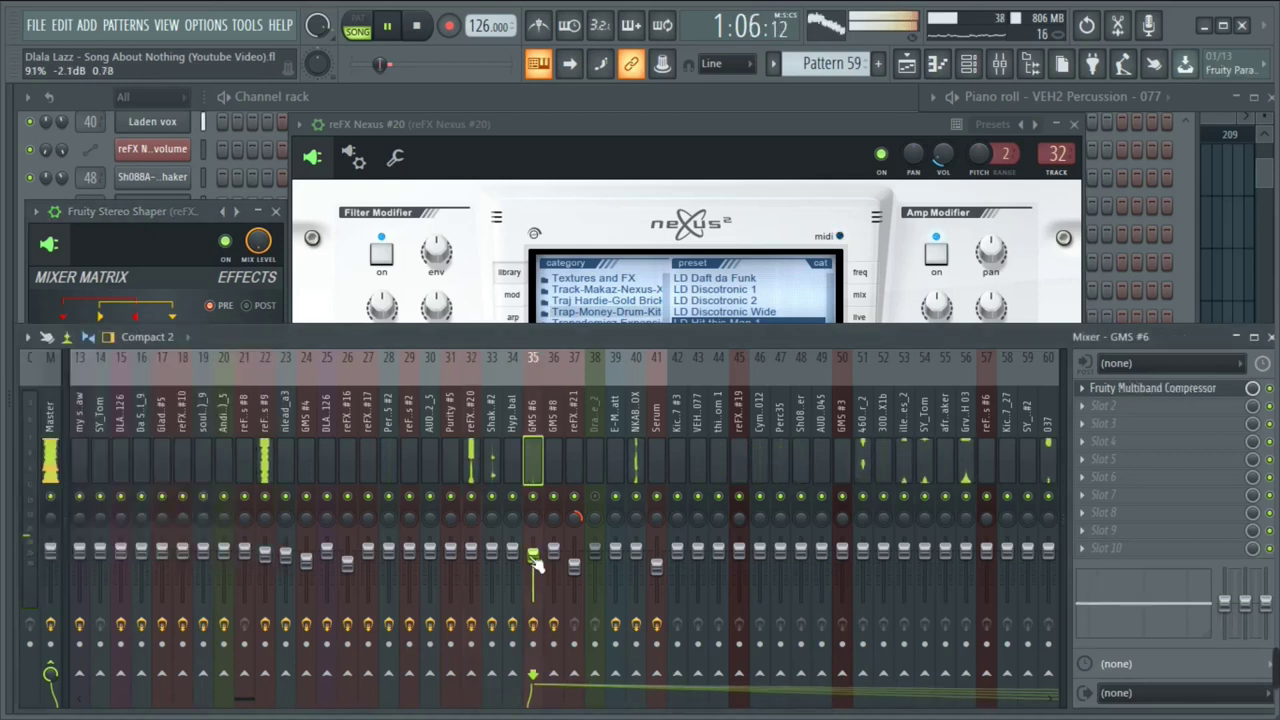
pyautogui.click(470, 415)
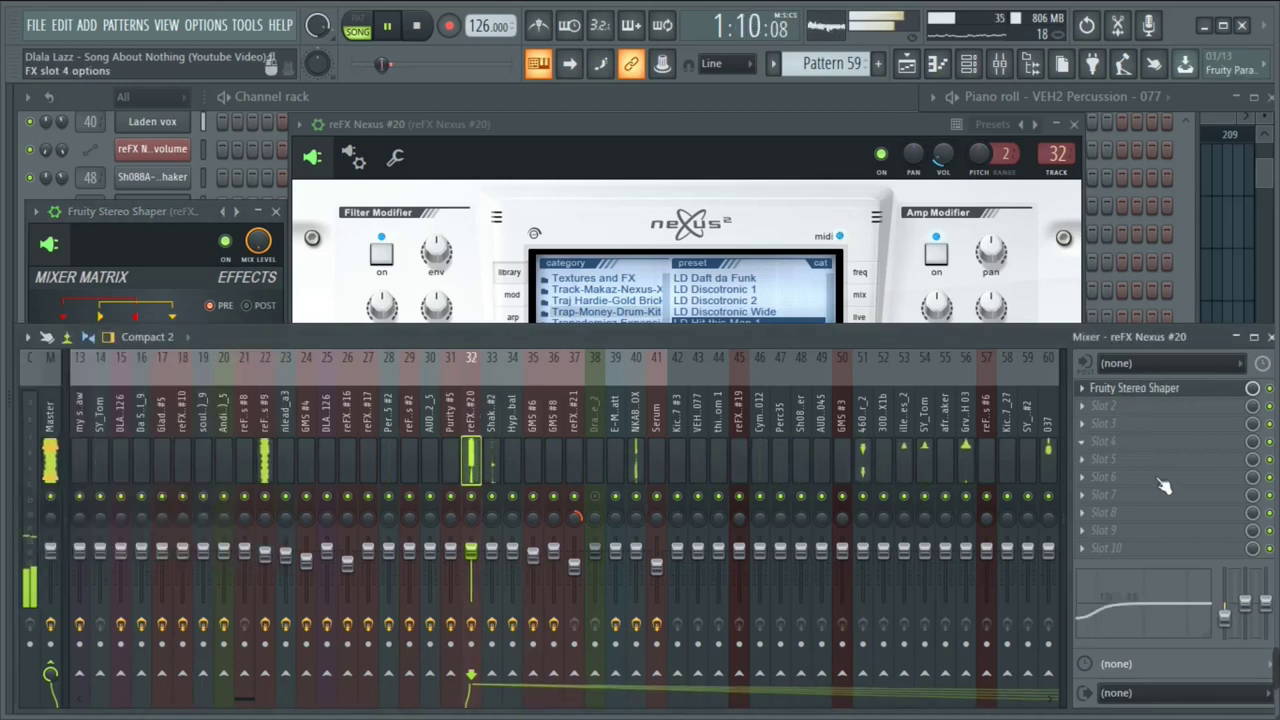
pyautogui.click(1130, 388)
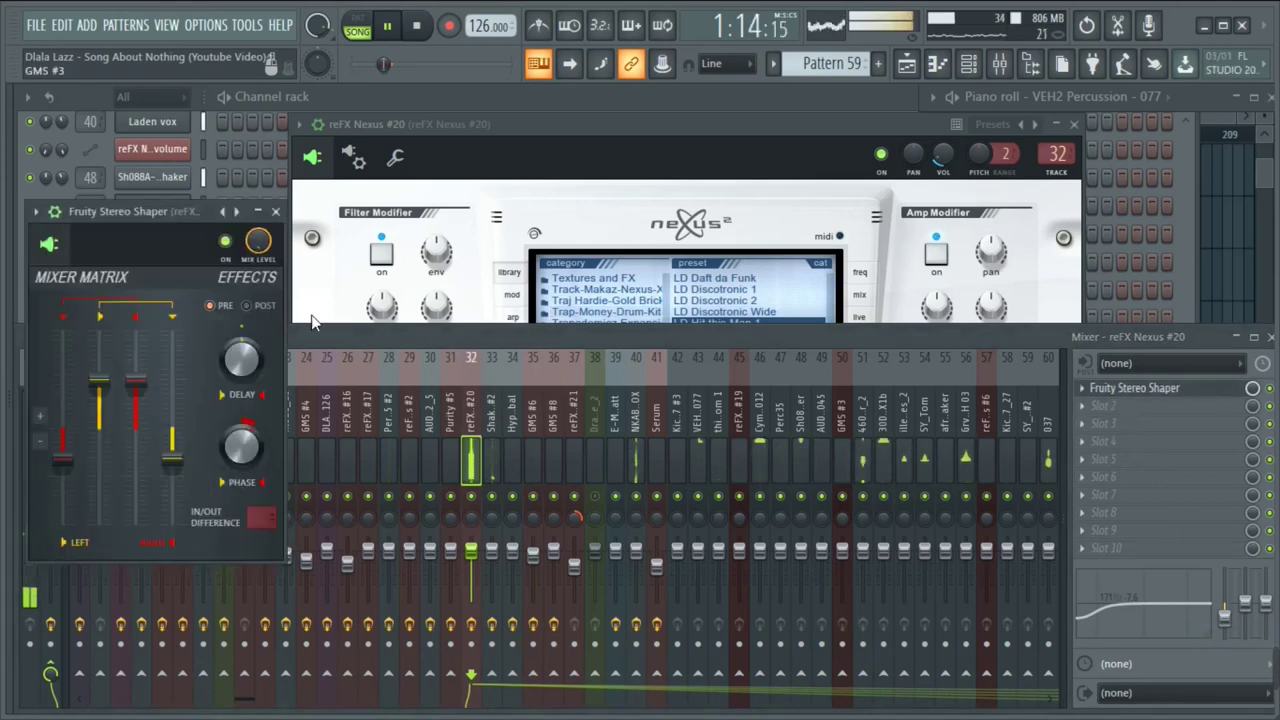
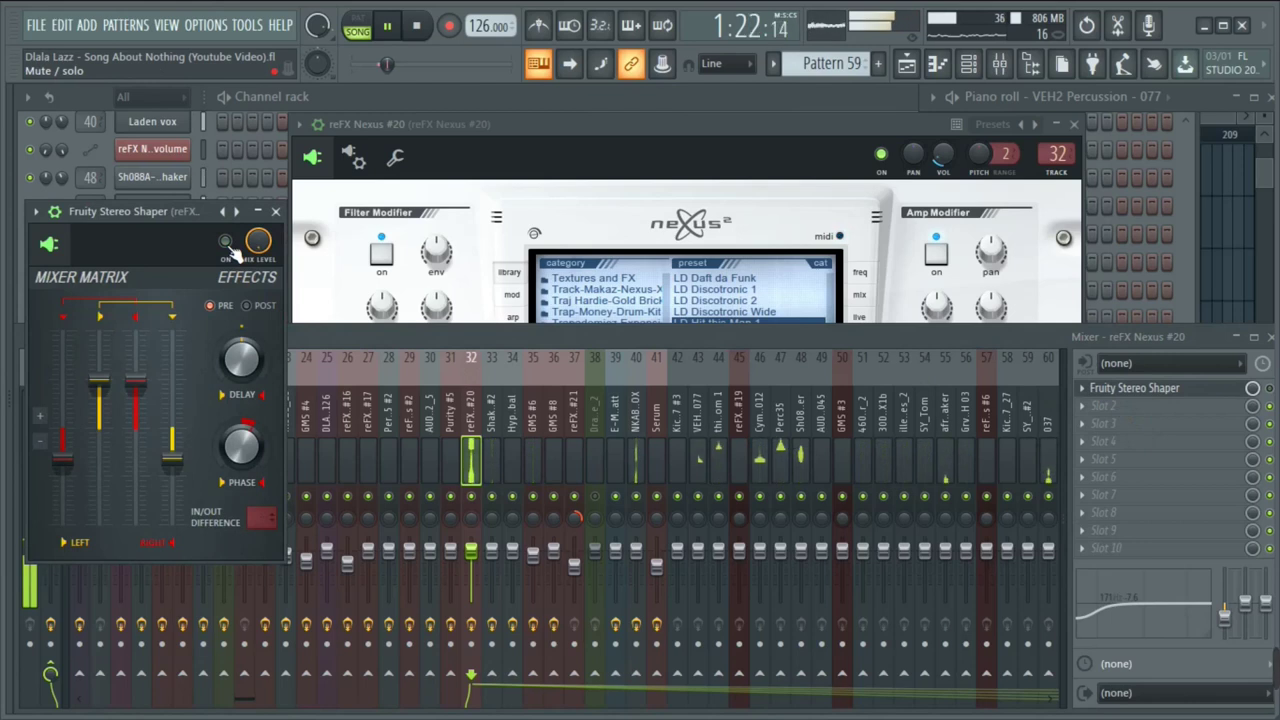
# Show the VEH2 Percussion - 077 sampler settings from the channel rack
pyautogui.click(345, 100)
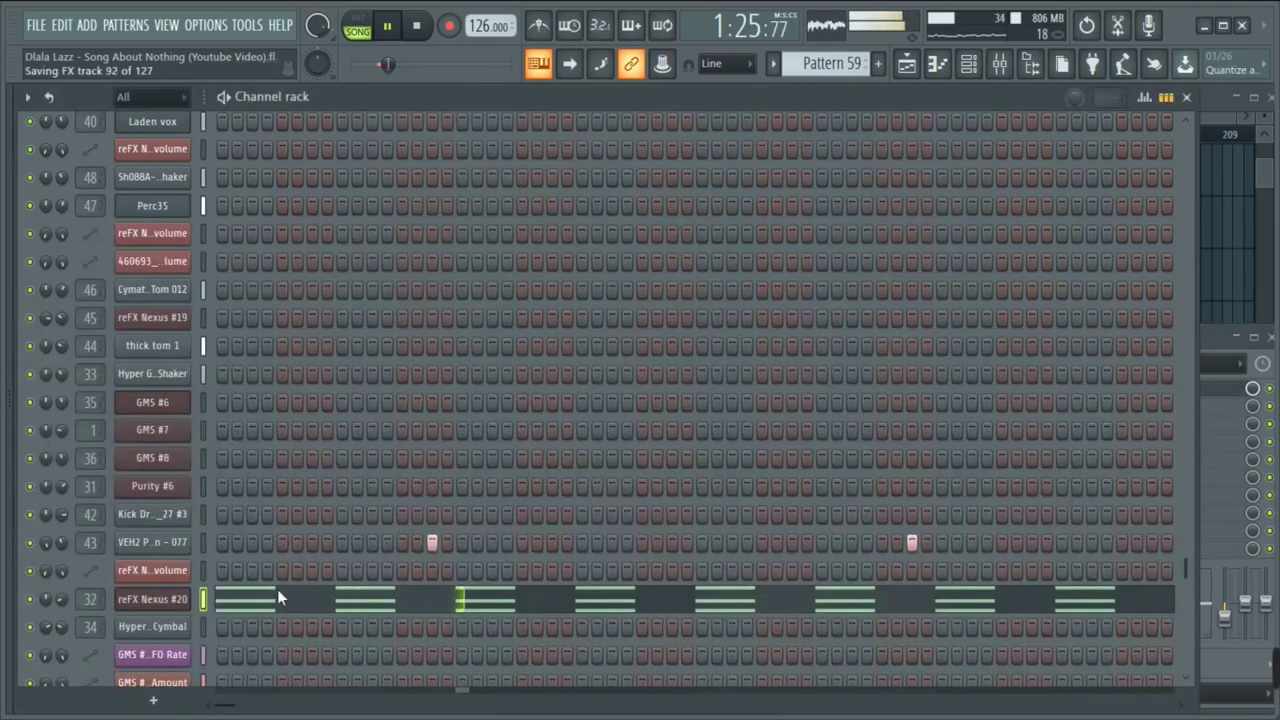
pyautogui.click(156, 543)
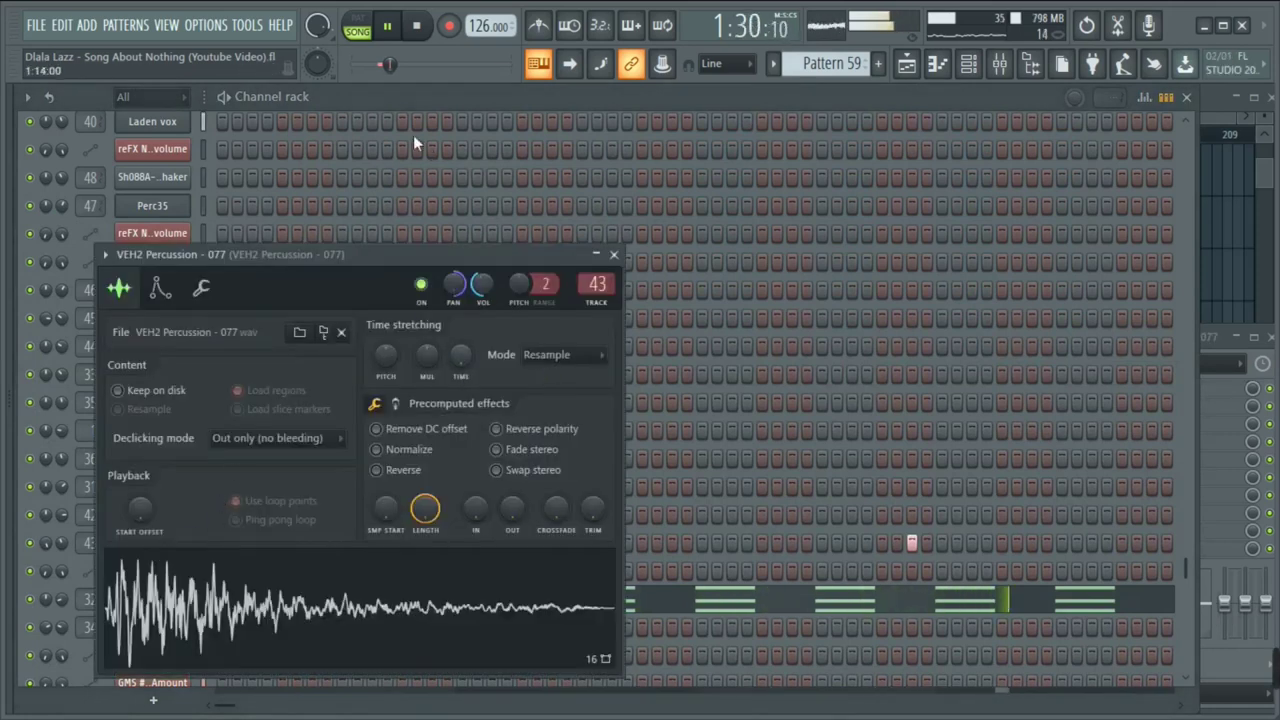
pyautogui.click(371, 100)
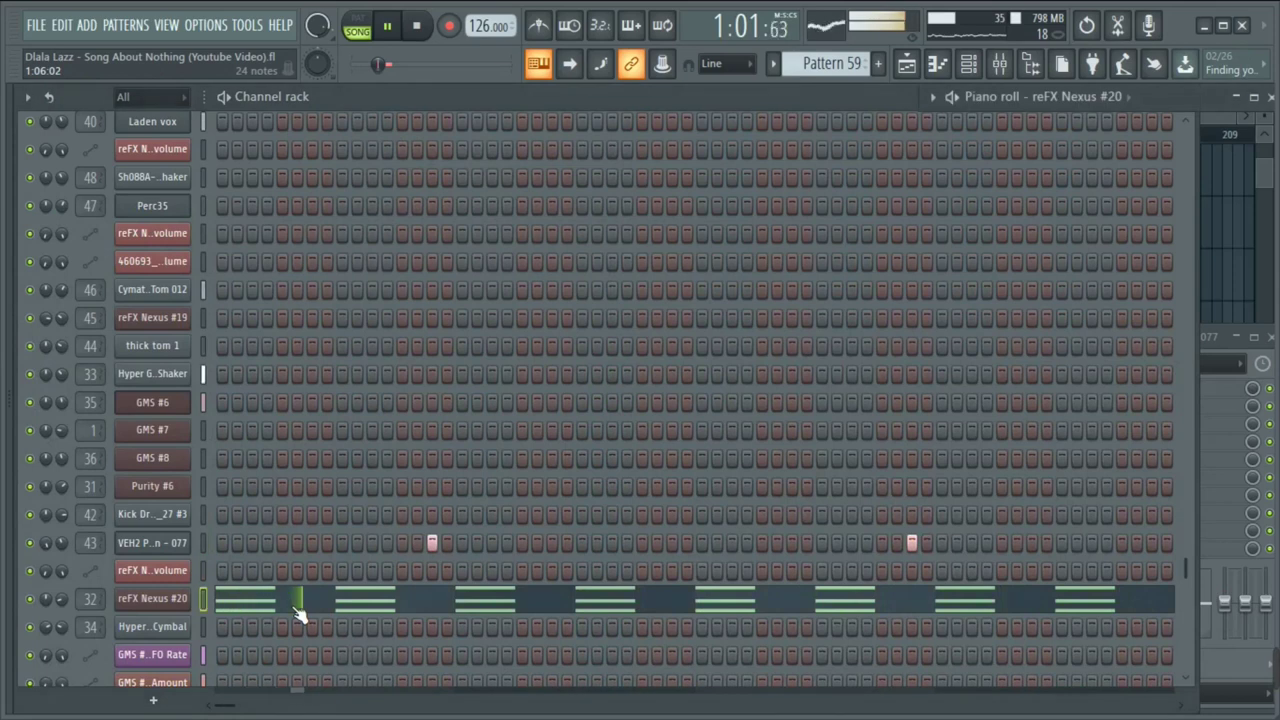
# Examine reFX Nexus #20's repeating C6, D#6 and G6 chord in the piano roll, and return to the channel rack
pyautogui.click(350, 605)
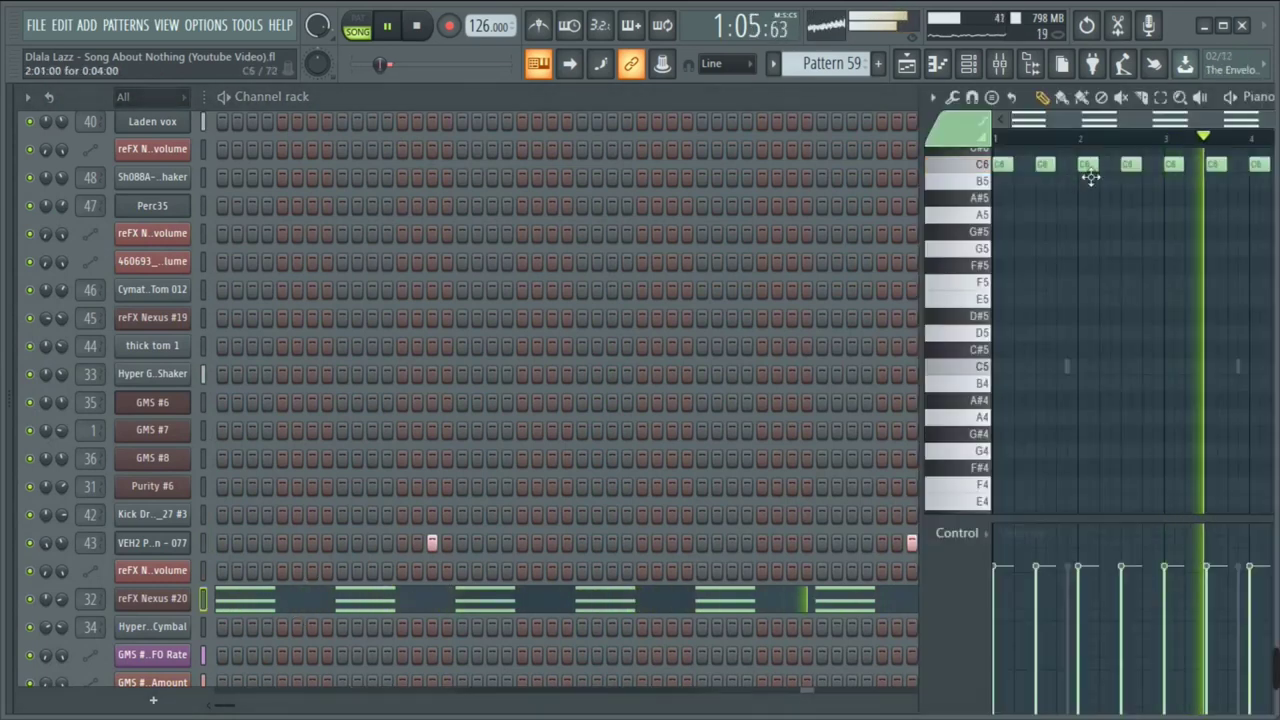
pyautogui.press('Return')
pyautogui.scroll(4, 432, 363)
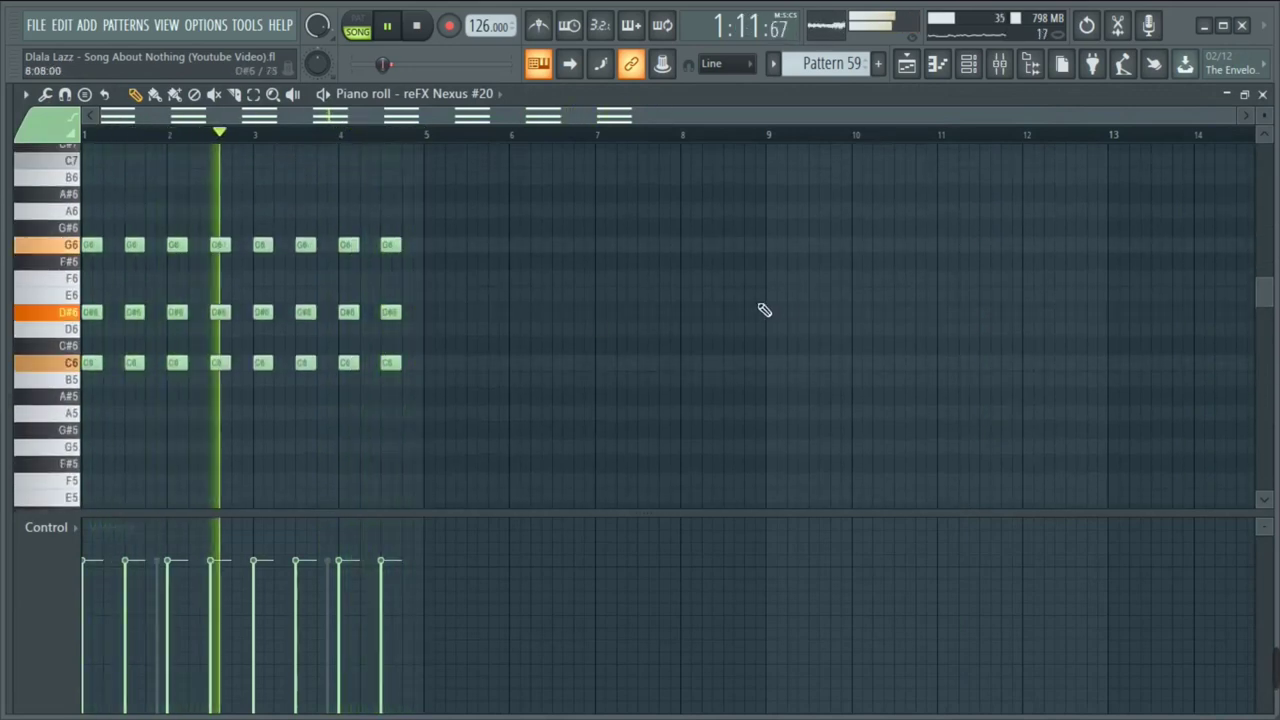
pyautogui.click(1236, 93)
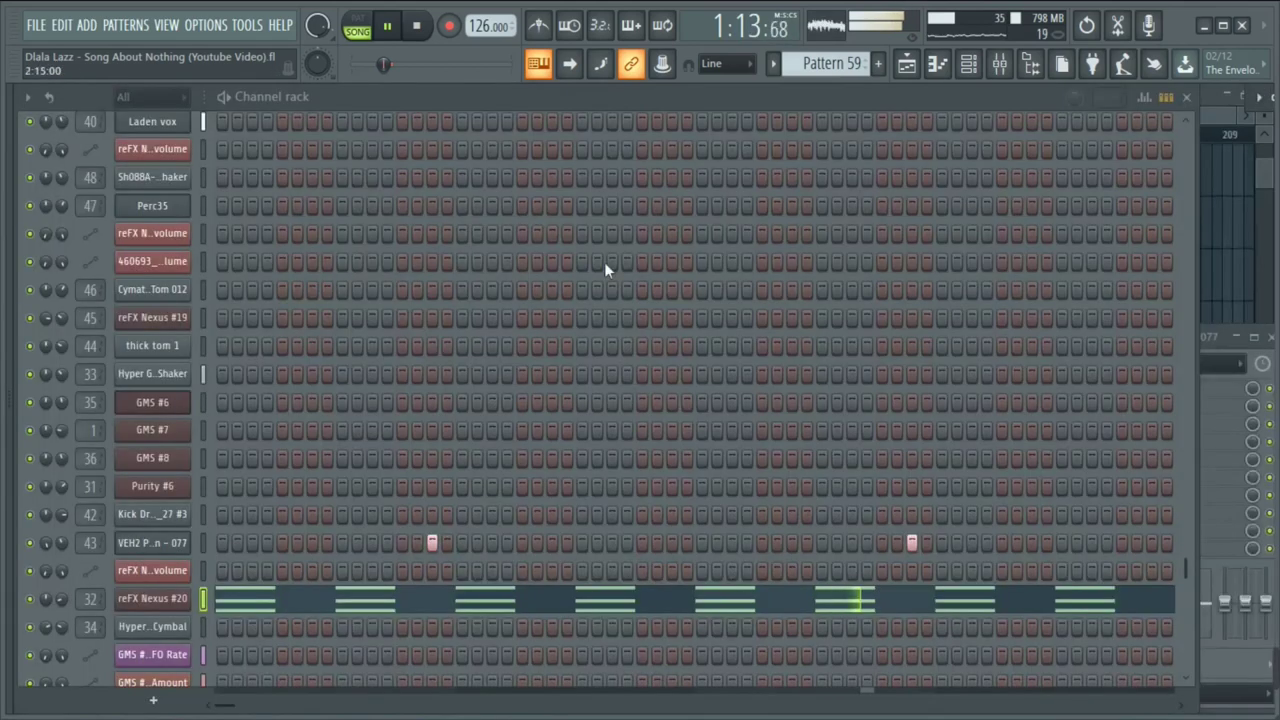
pyautogui.scroll(-3, 401, 396)
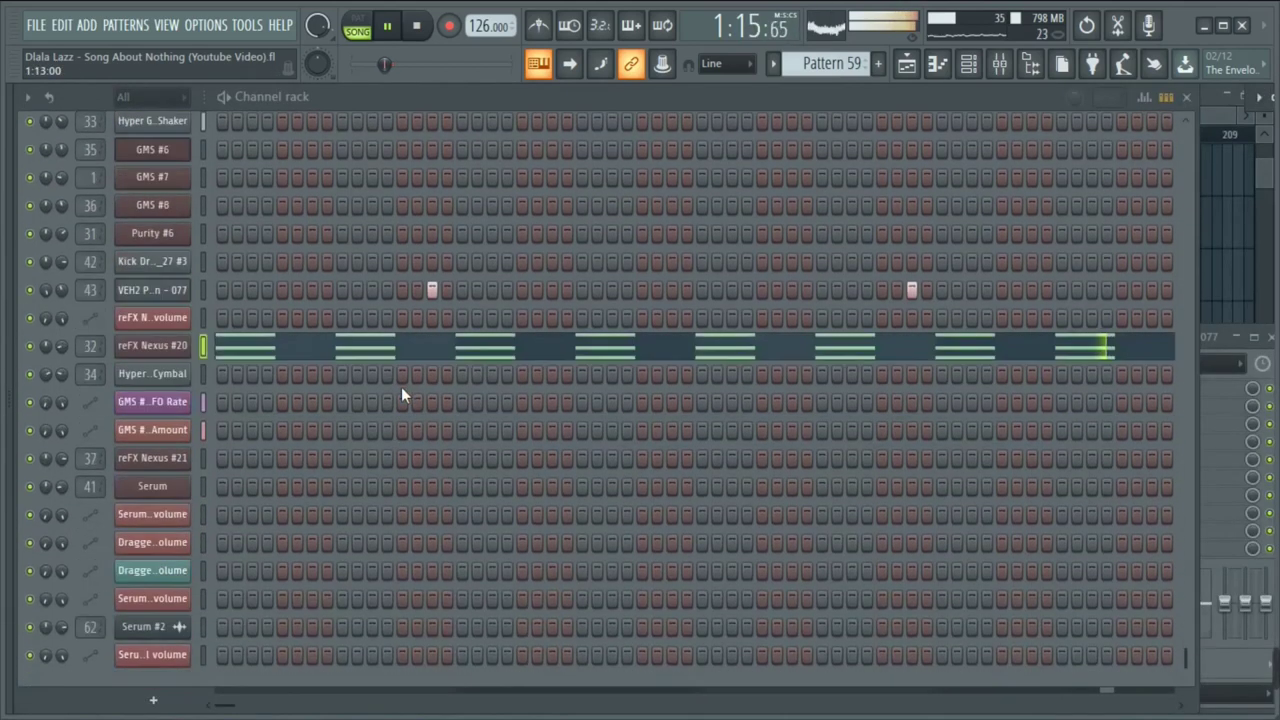
pyautogui.click(860, 338)
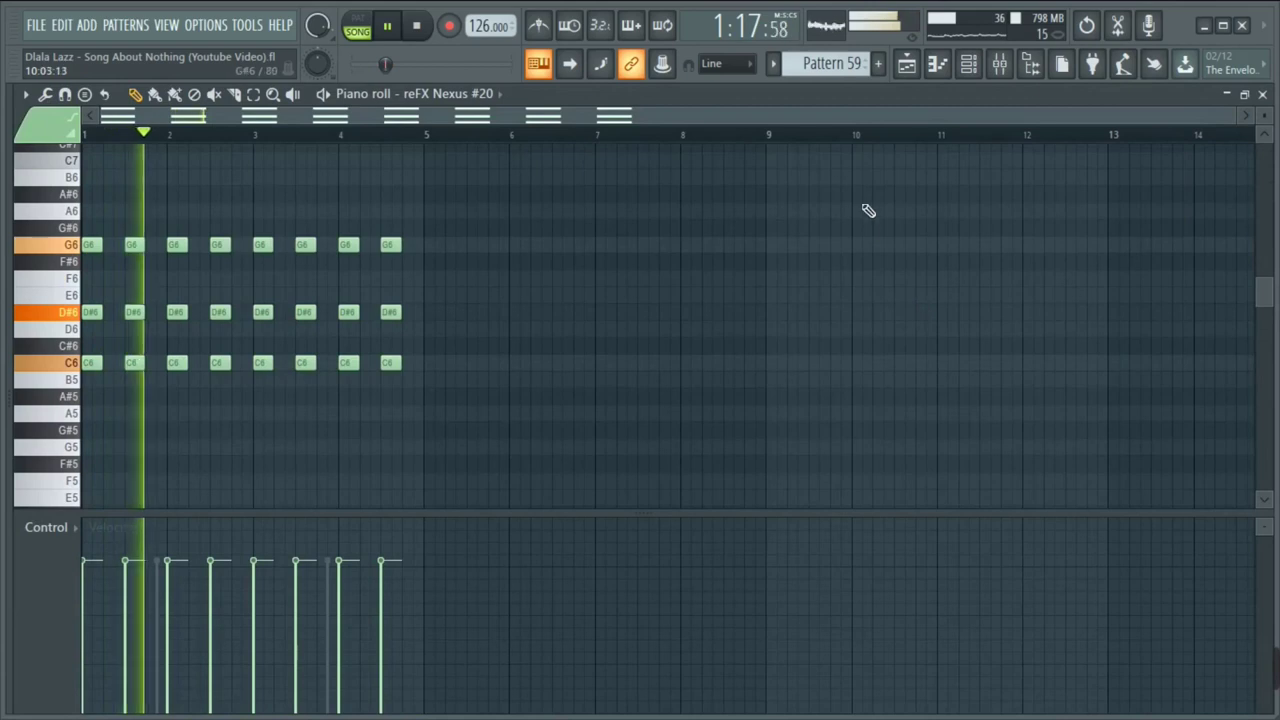
pyautogui.click(1261, 95)
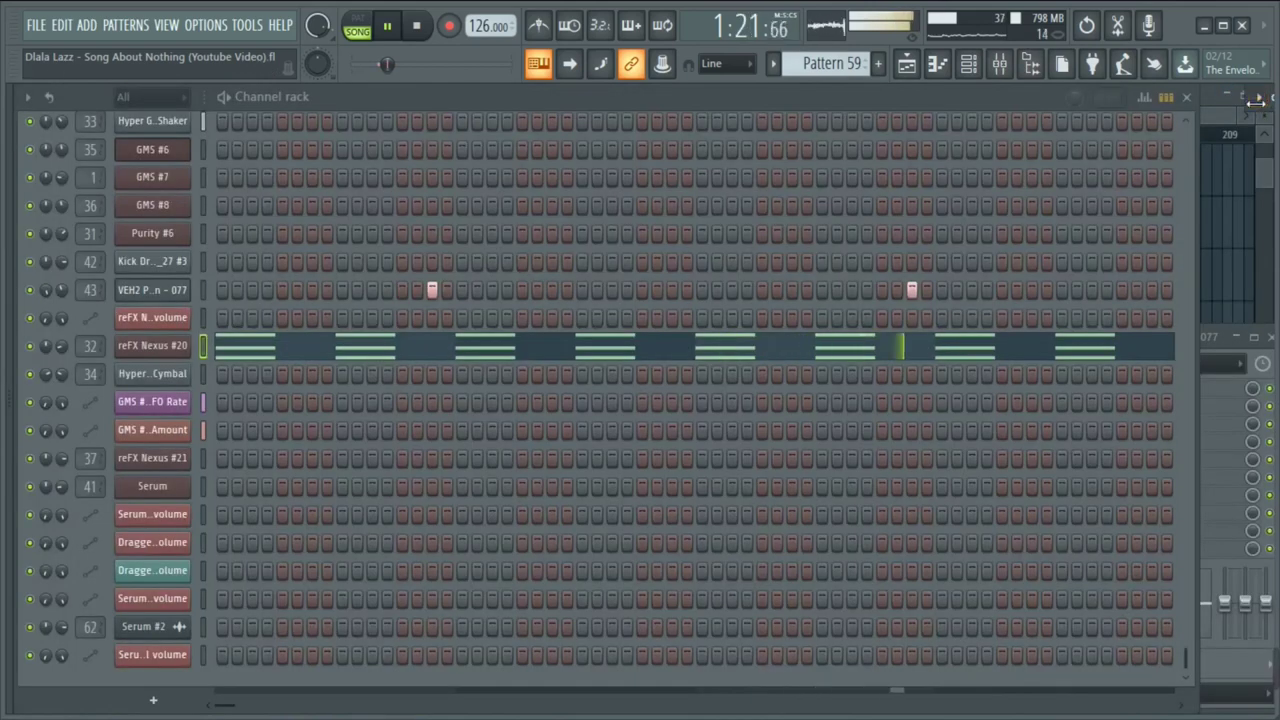
# Restore the reFX Nexus #20 piano roll to a floating window and stretch it to fill the workspace
pyautogui.click(925, 95)
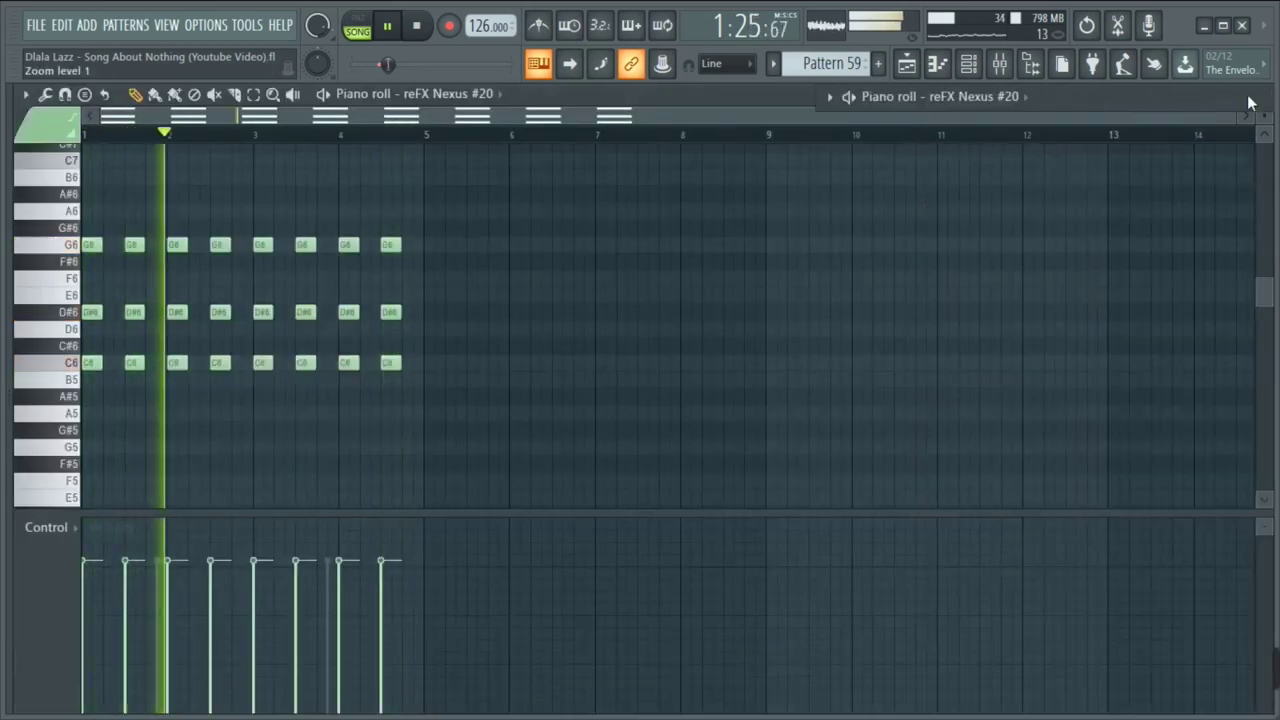
pyautogui.click(1246, 96)
pyautogui.moveTo(1081, 121); pyautogui.dragTo(1000, 575)
pyautogui.moveTo(830, 291); pyautogui.dragTo(432, 150)
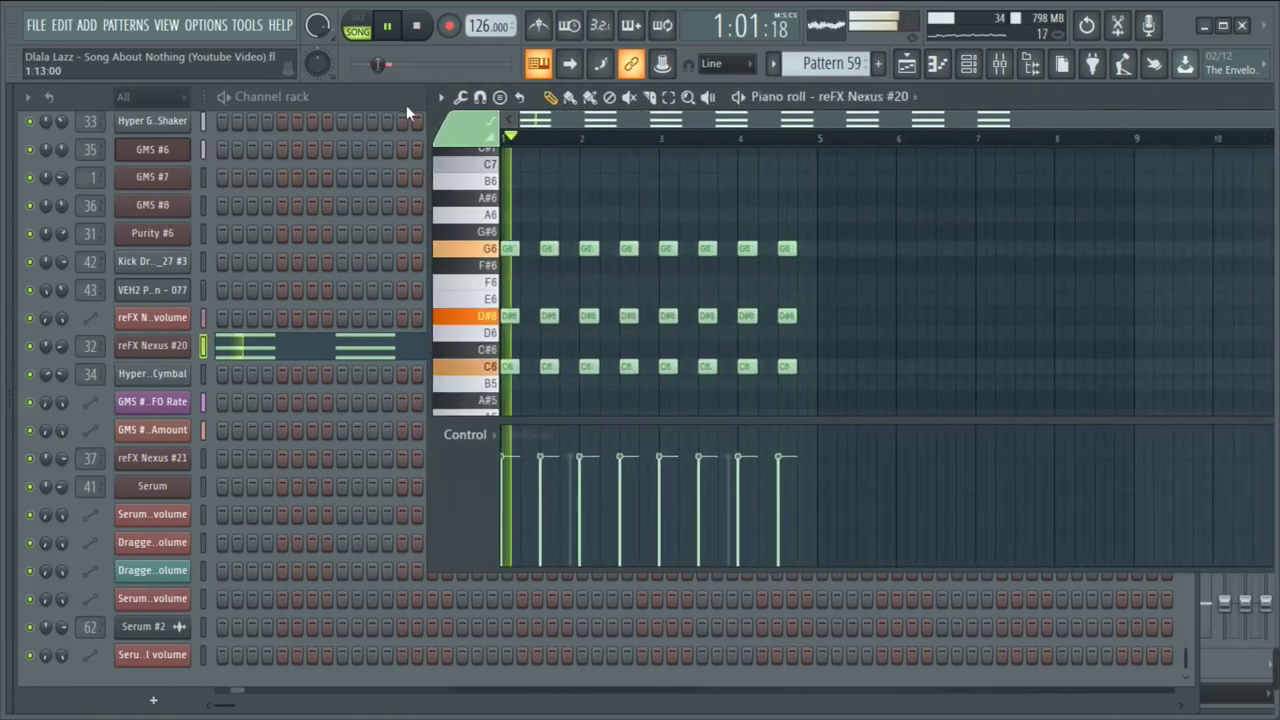
pyautogui.moveTo(432, 110); pyautogui.dragTo(14, 128)
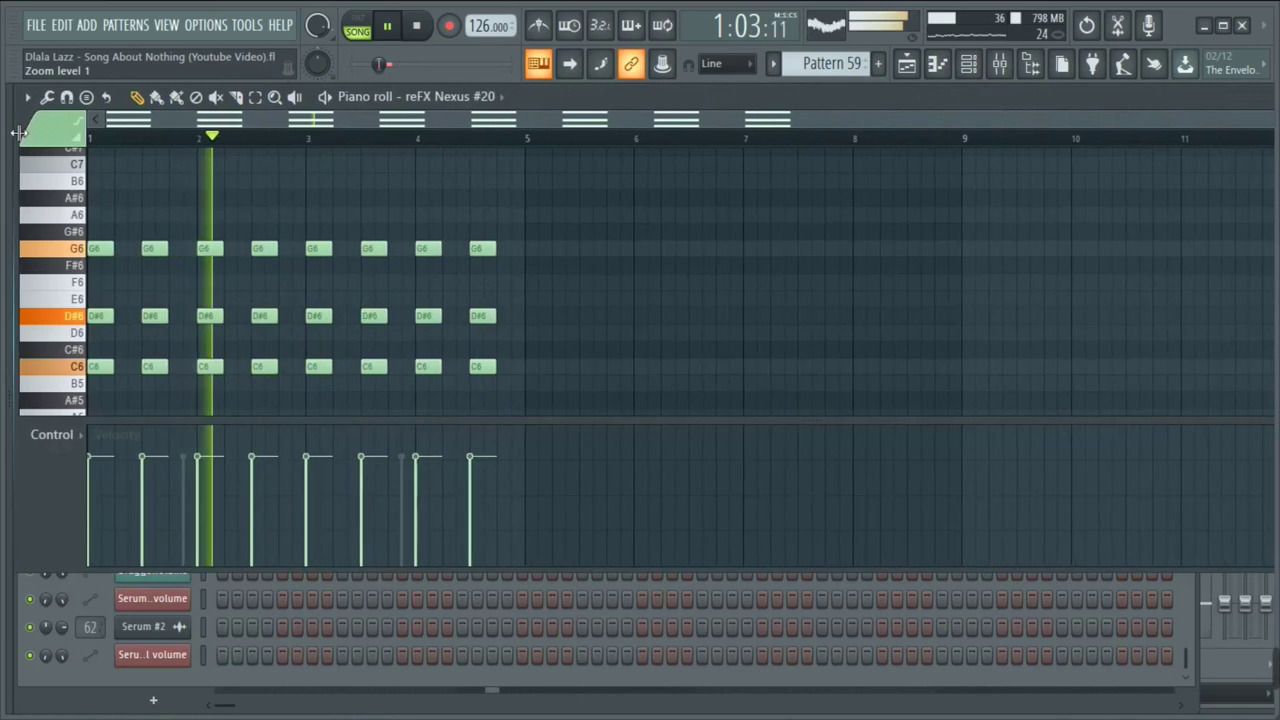
pyautogui.moveTo(475, 573); pyautogui.dragTo(460, 703)
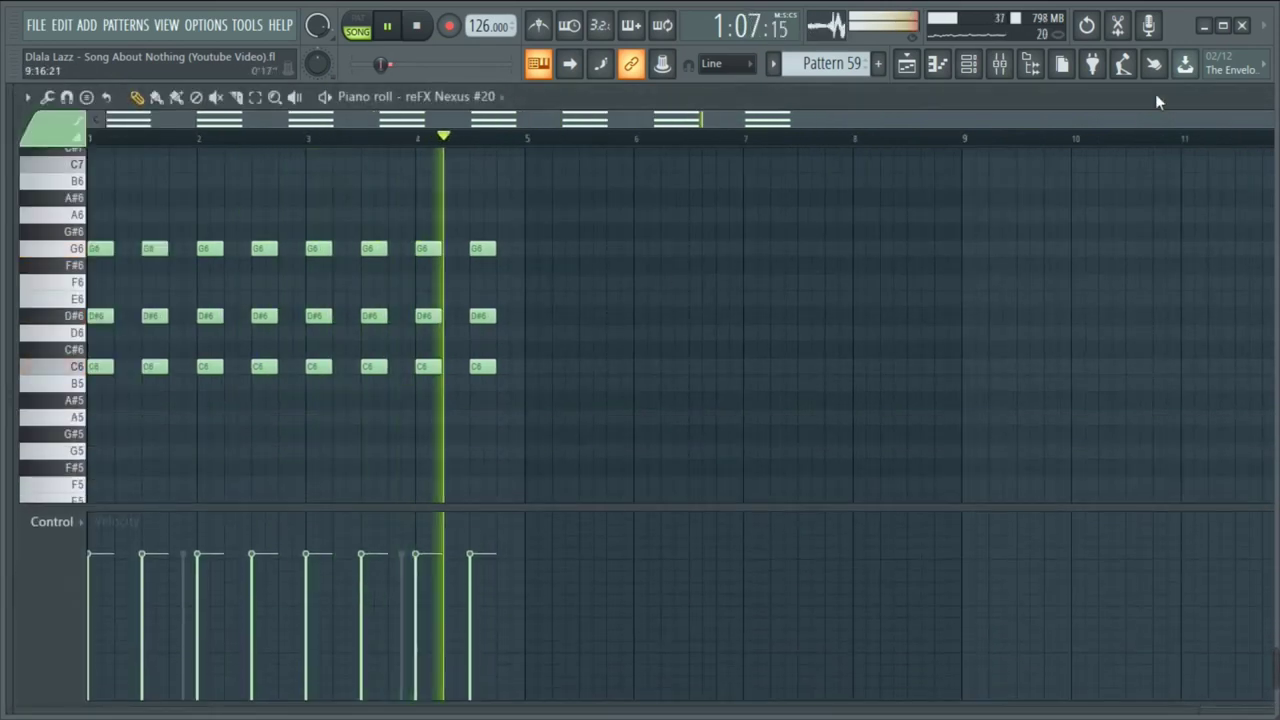
# Reposition and refit the piano roll window, and collapse it to reveal the channel rack
pyautogui.moveTo(1194, 90); pyautogui.dragTo(709, 116)
pyautogui.moveTo(1152, 216); pyautogui.dragTo(699, 166)
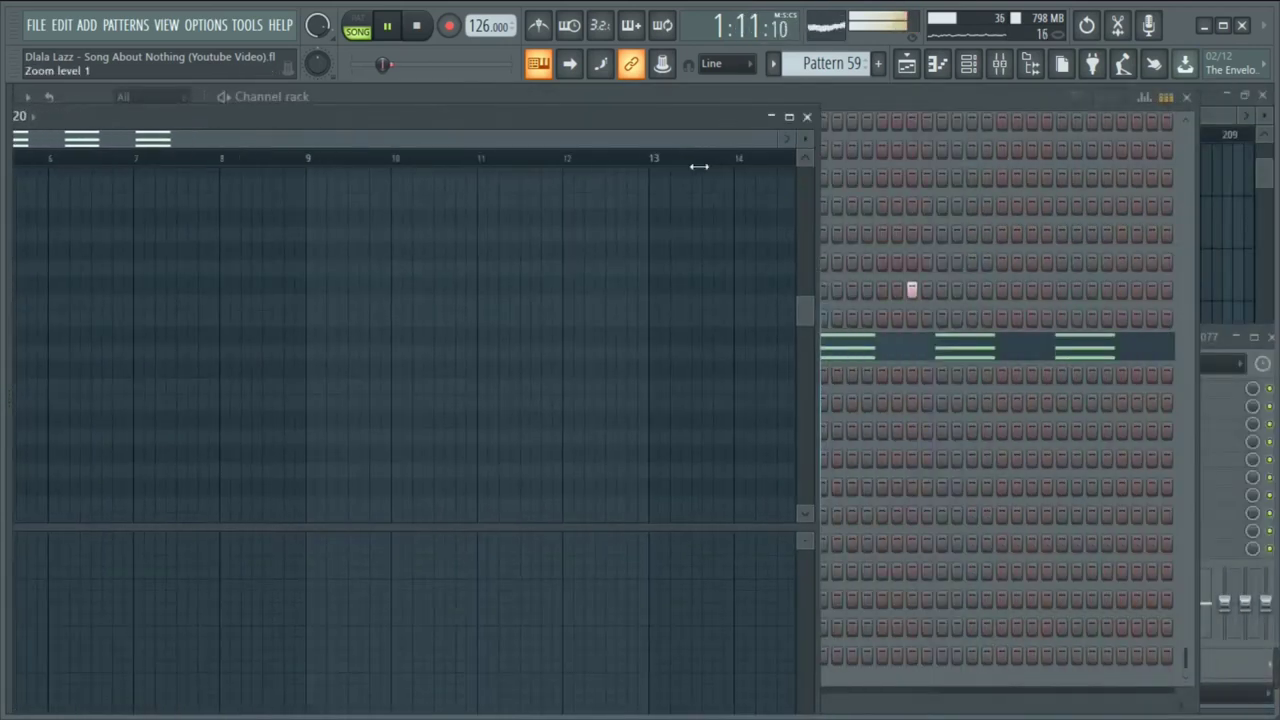
pyautogui.doubleClick(579, 118)
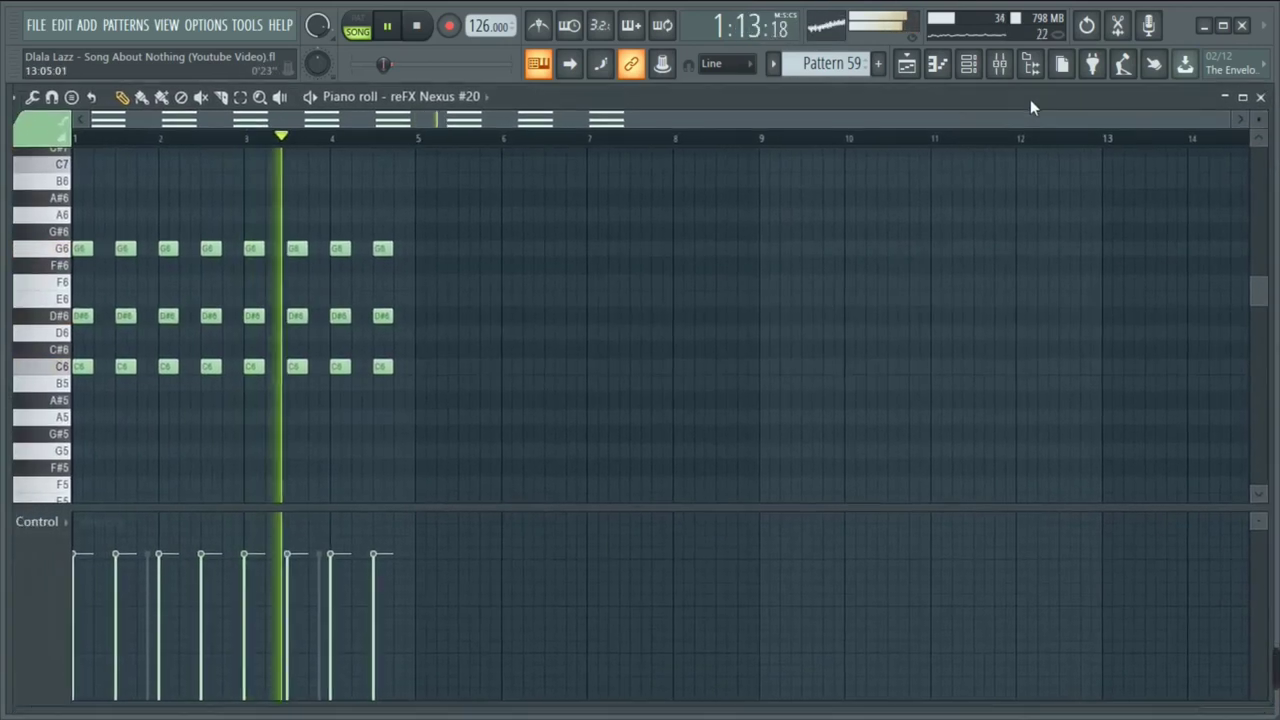
pyautogui.click(1226, 97)
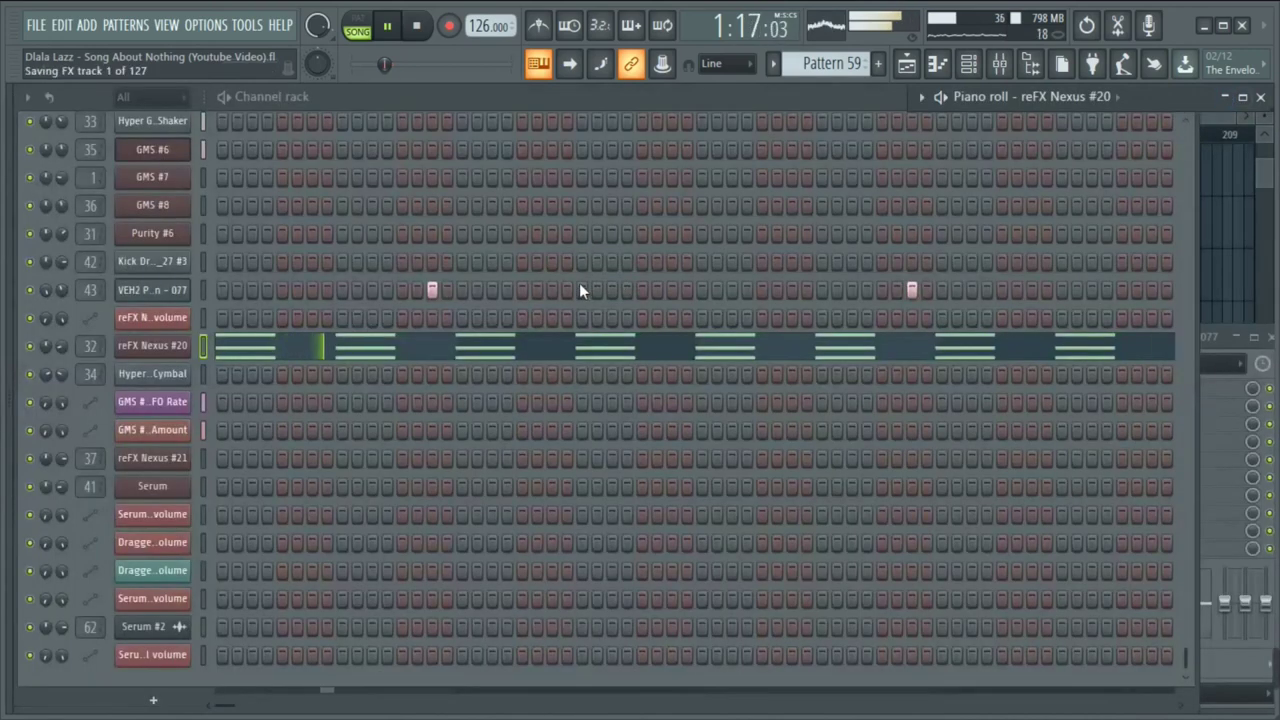
# Return to the playlist, unmute Track 20, and show the sample settings of its B3R Impact 4 clip
pyautogui.click(906, 64)
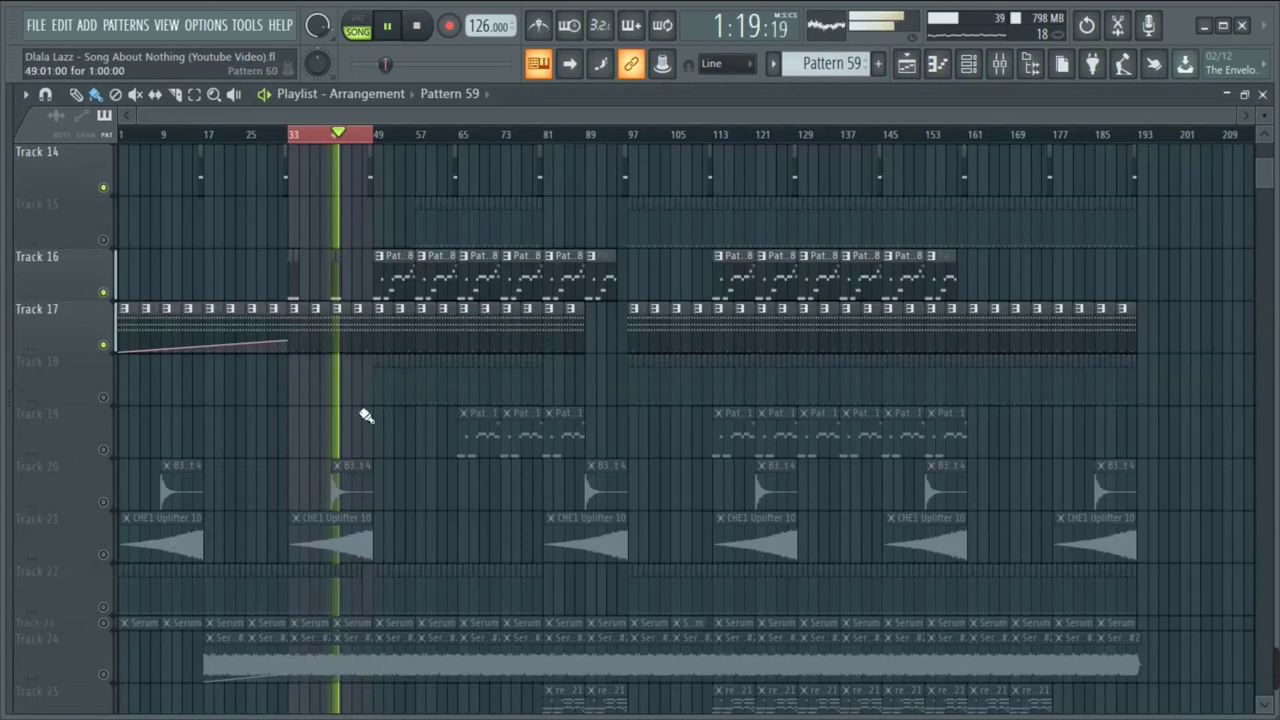
pyautogui.scroll(-1, 326, 429)
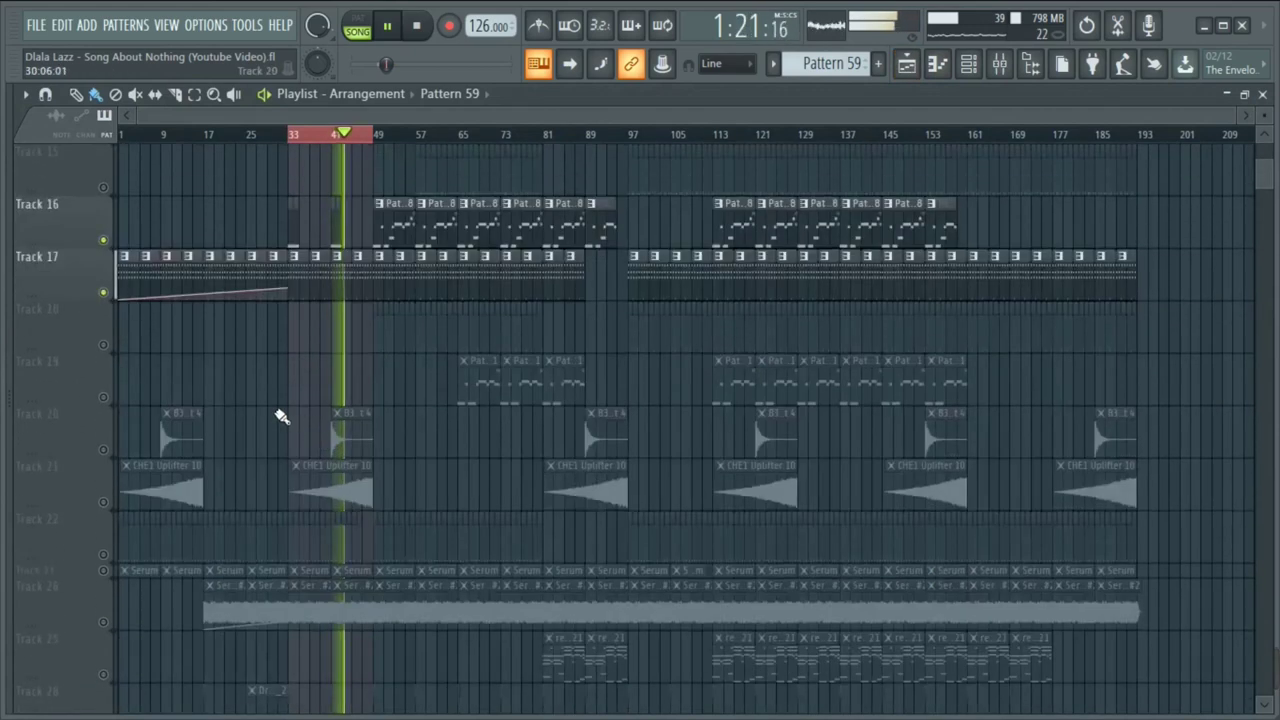
pyautogui.click(112, 451)
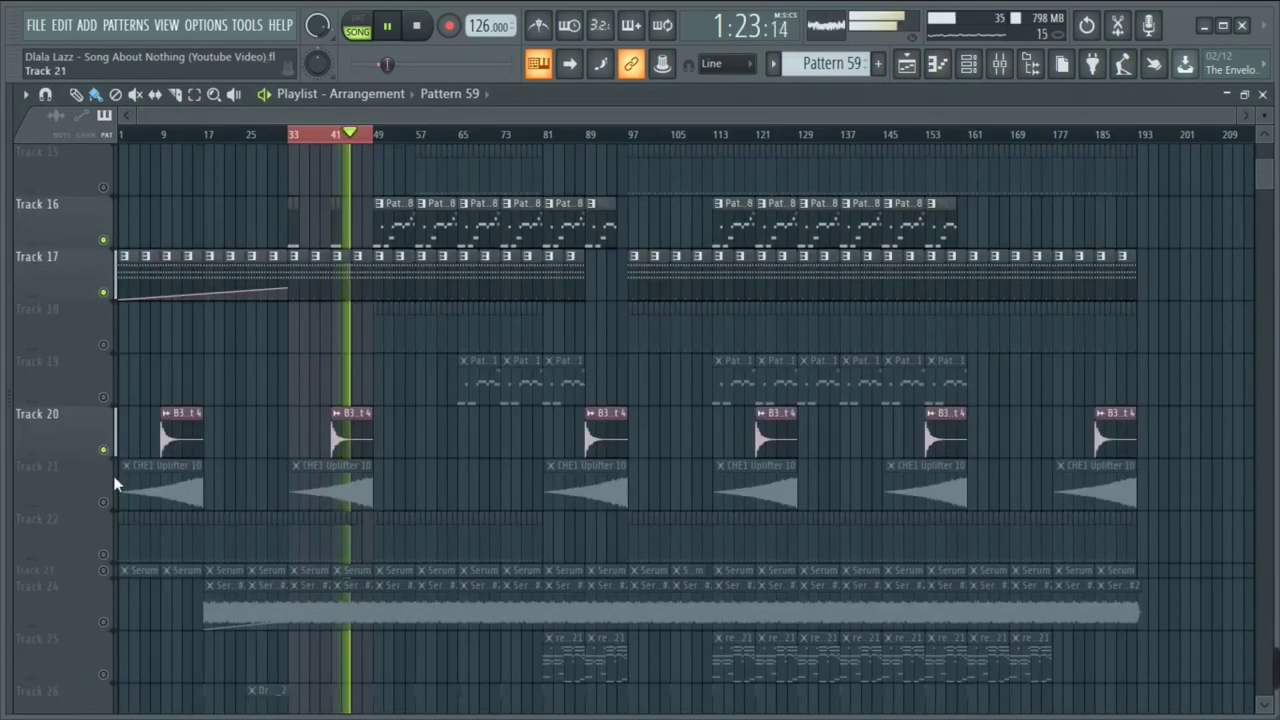
pyautogui.doubleClick(344, 430)
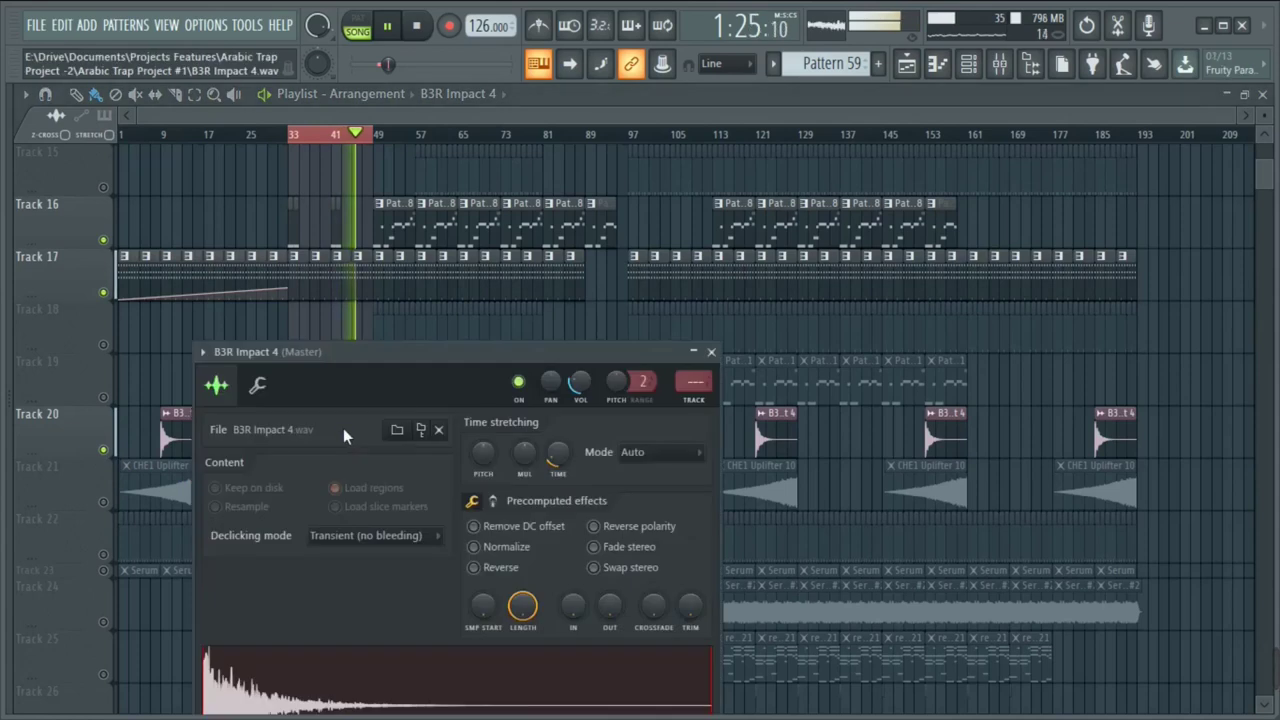
pyautogui.moveTo(342, 351); pyautogui.dragTo(431, 266)
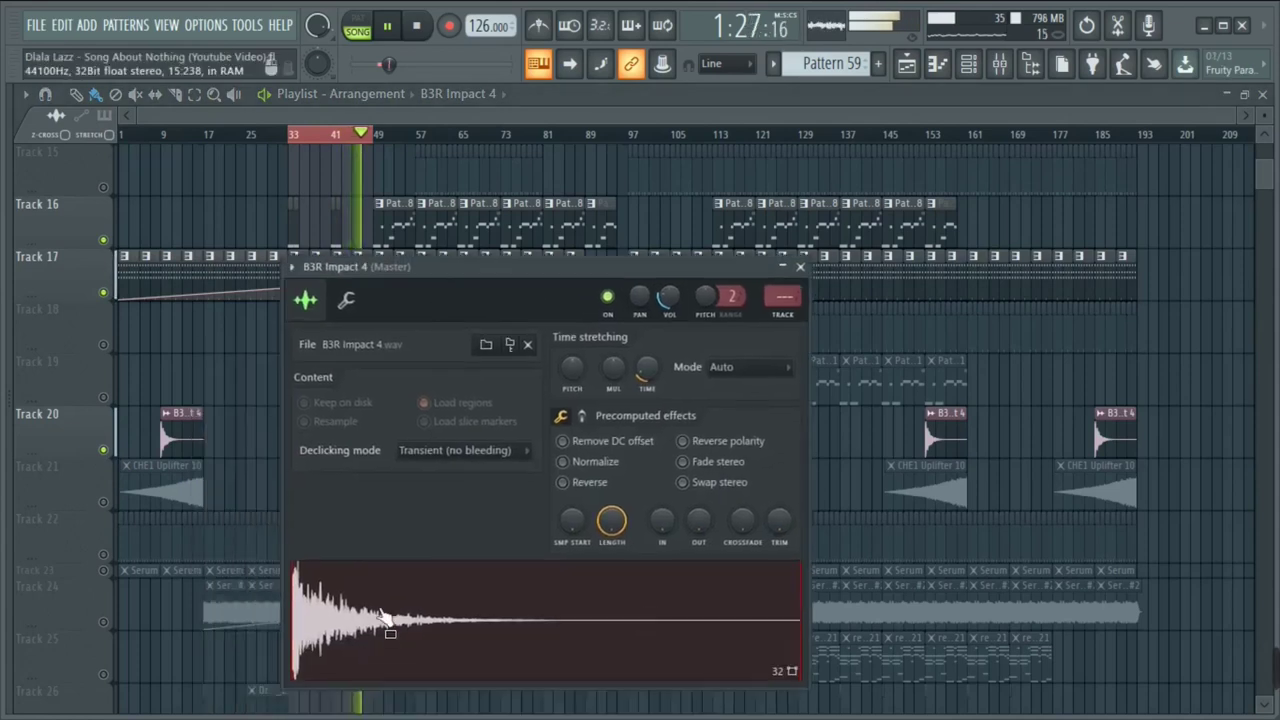
pyautogui.click(350, 95)
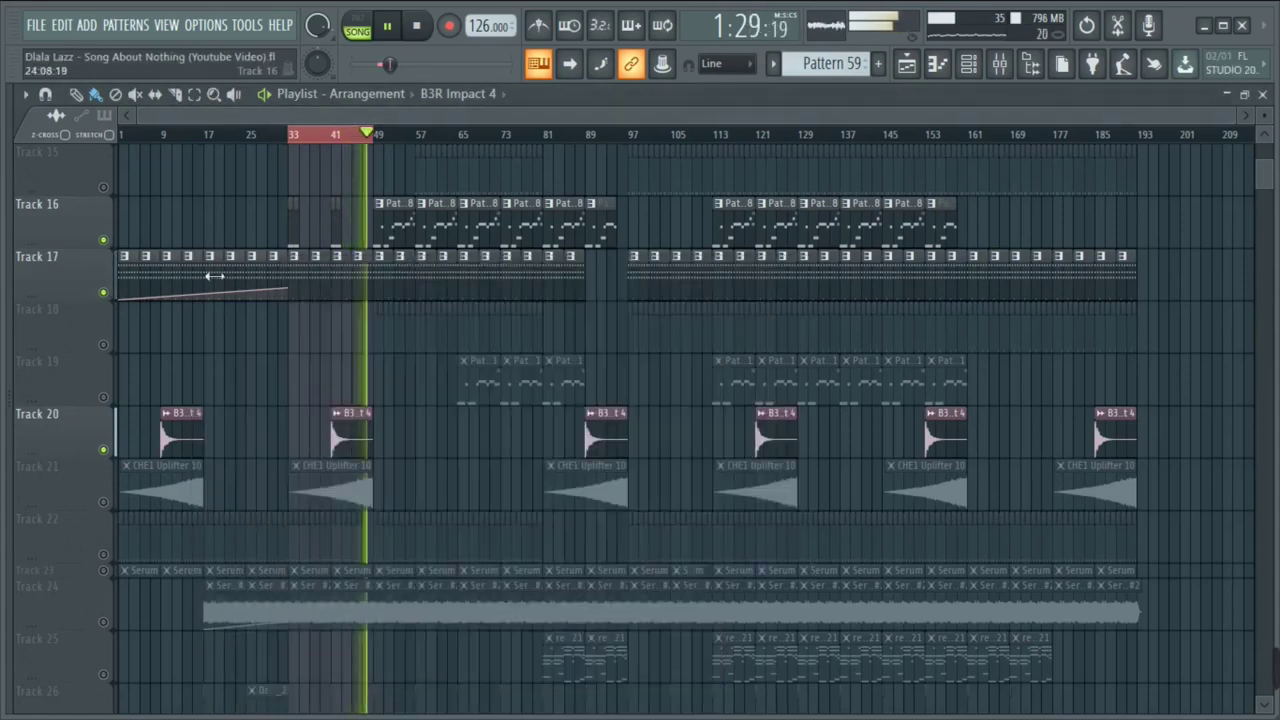
# Unmute playlist Tracks 21 and 22
pyautogui.click(104, 503)
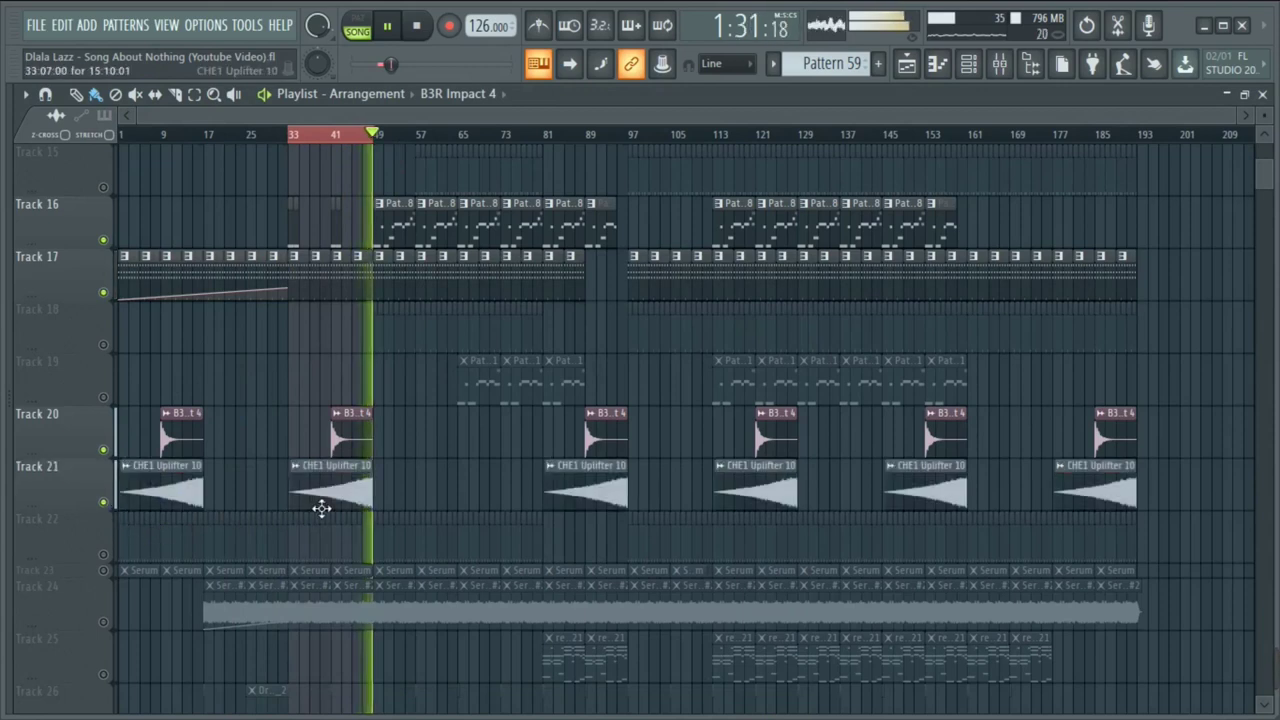
pyautogui.scroll(-1, 306, 514)
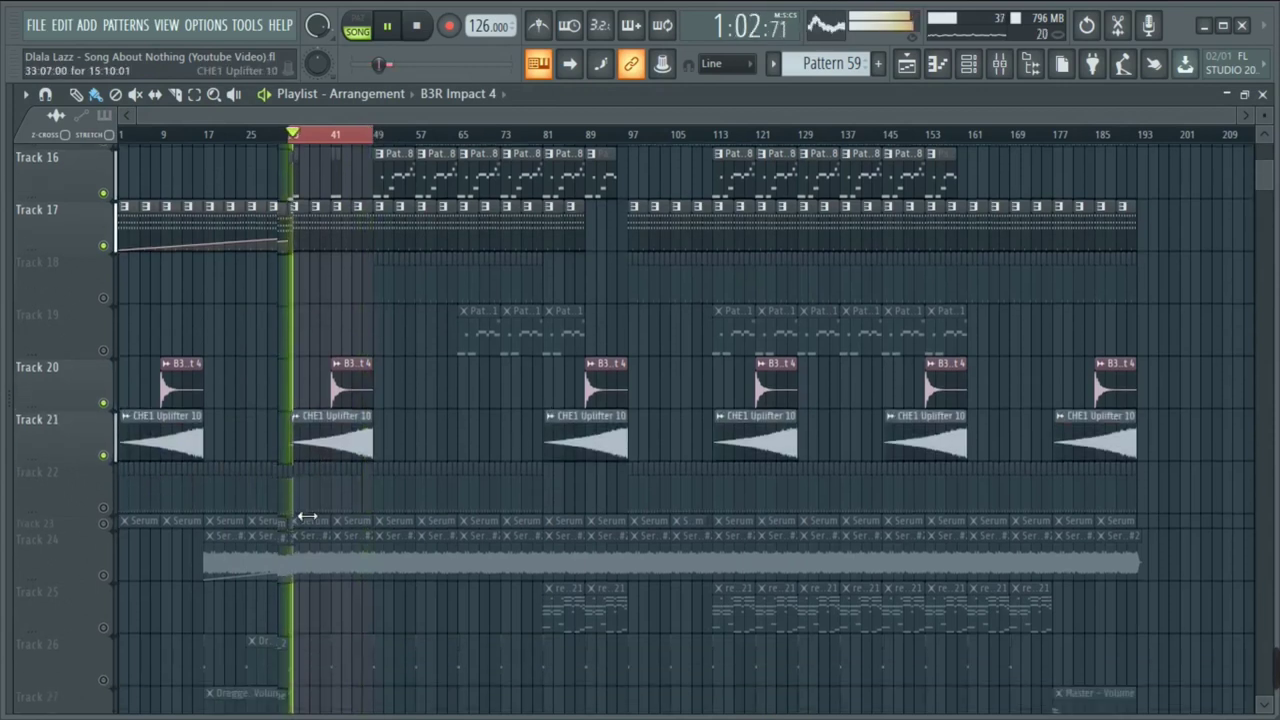
pyautogui.click(104, 503)
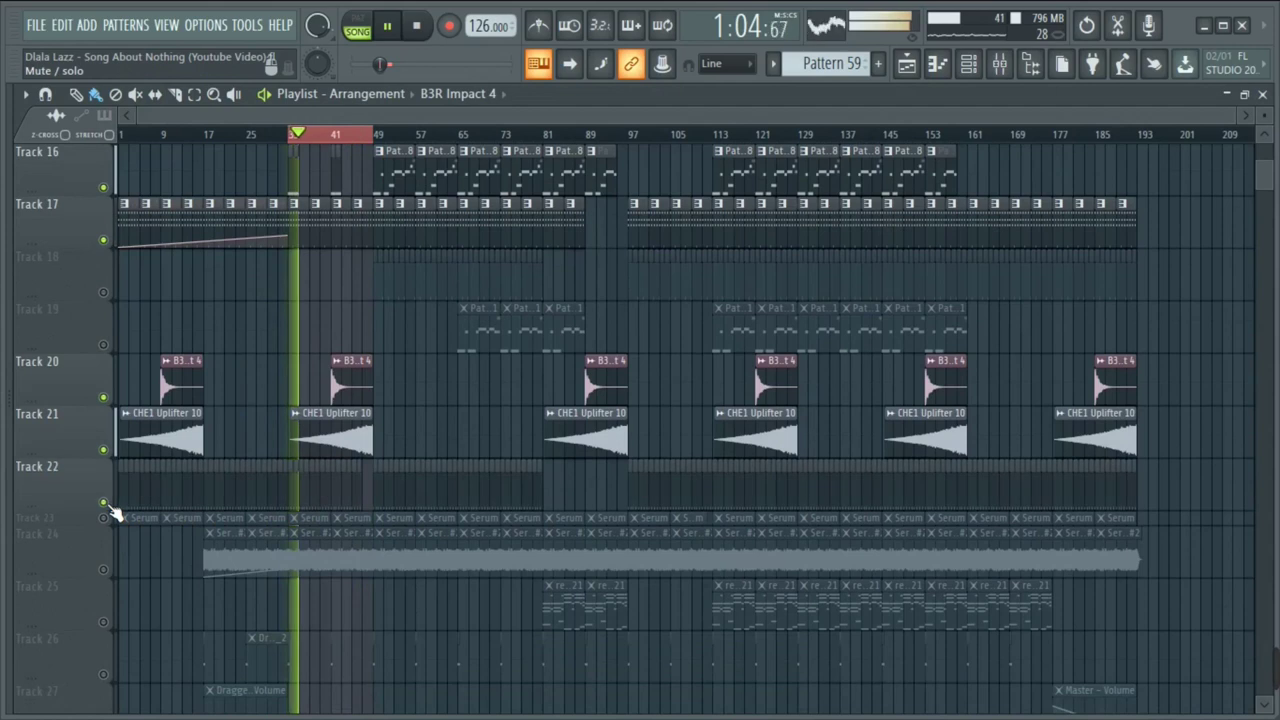
# Show the Hyper RagsToRiches Cymbal sampler settings from the channel rack for Pattern 62
pyautogui.press('F6')
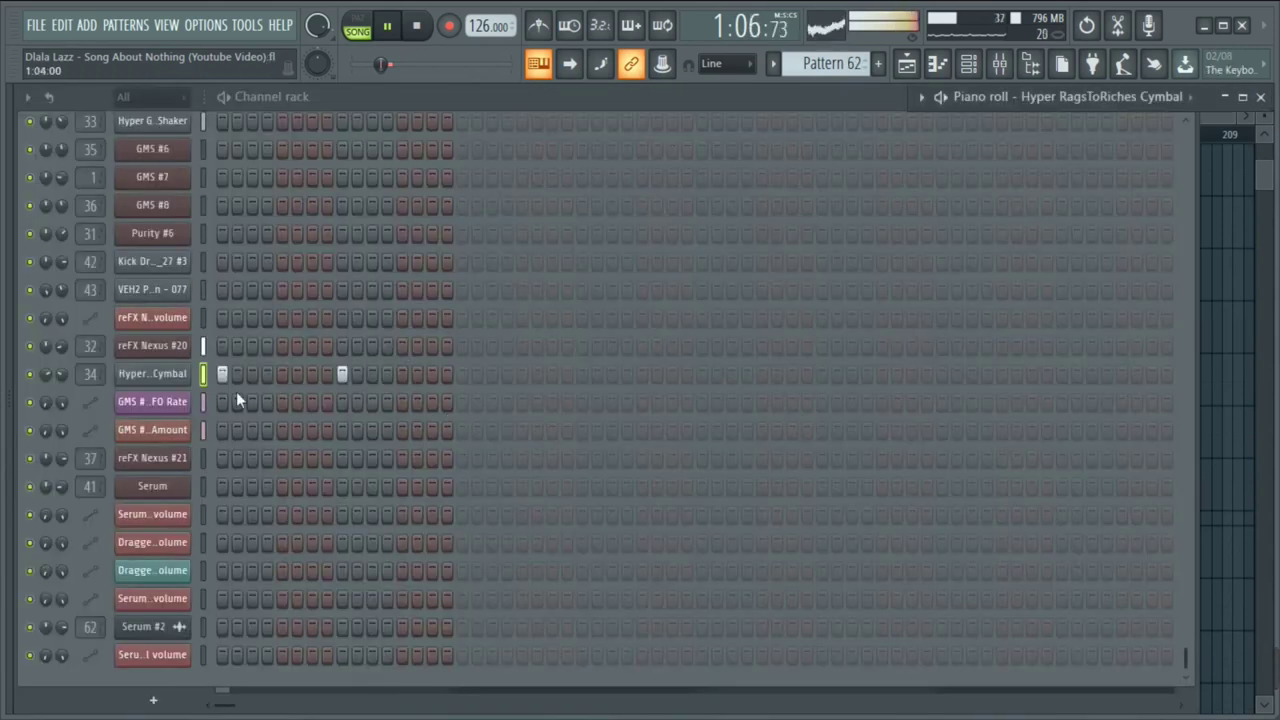
pyautogui.click(163, 377)
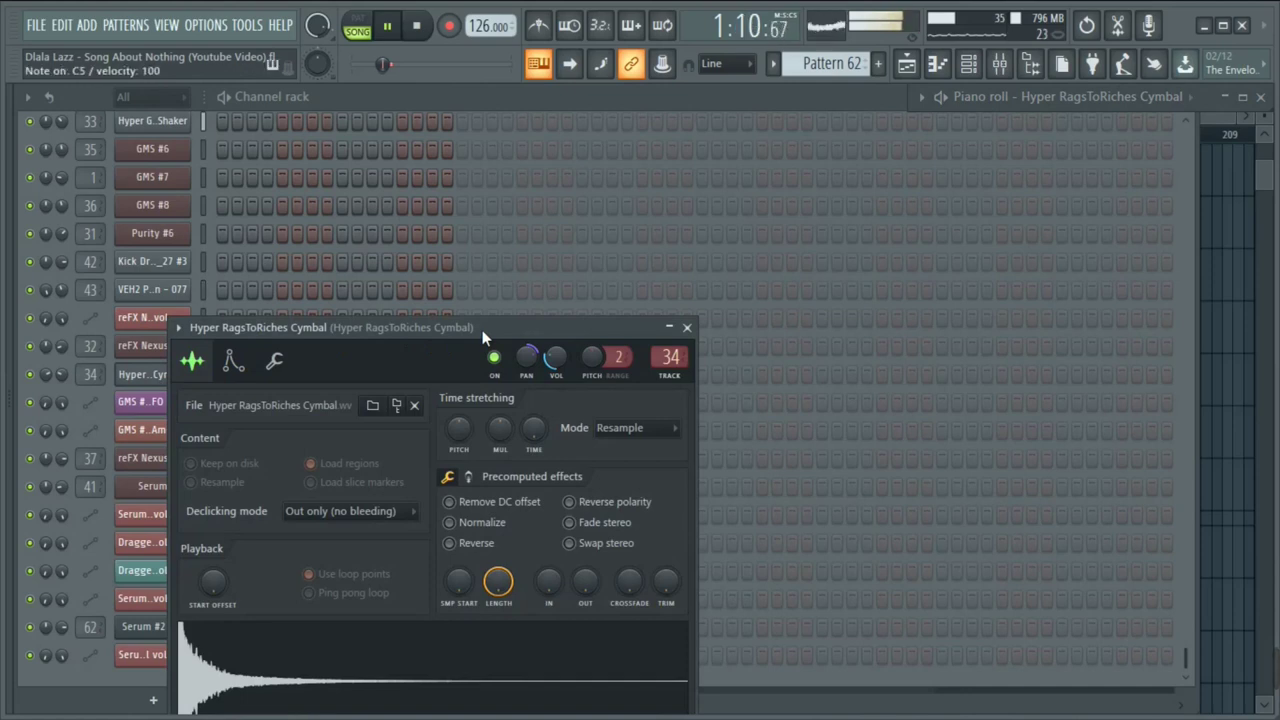
pyautogui.moveTo(482, 330); pyautogui.dragTo(585, 222)
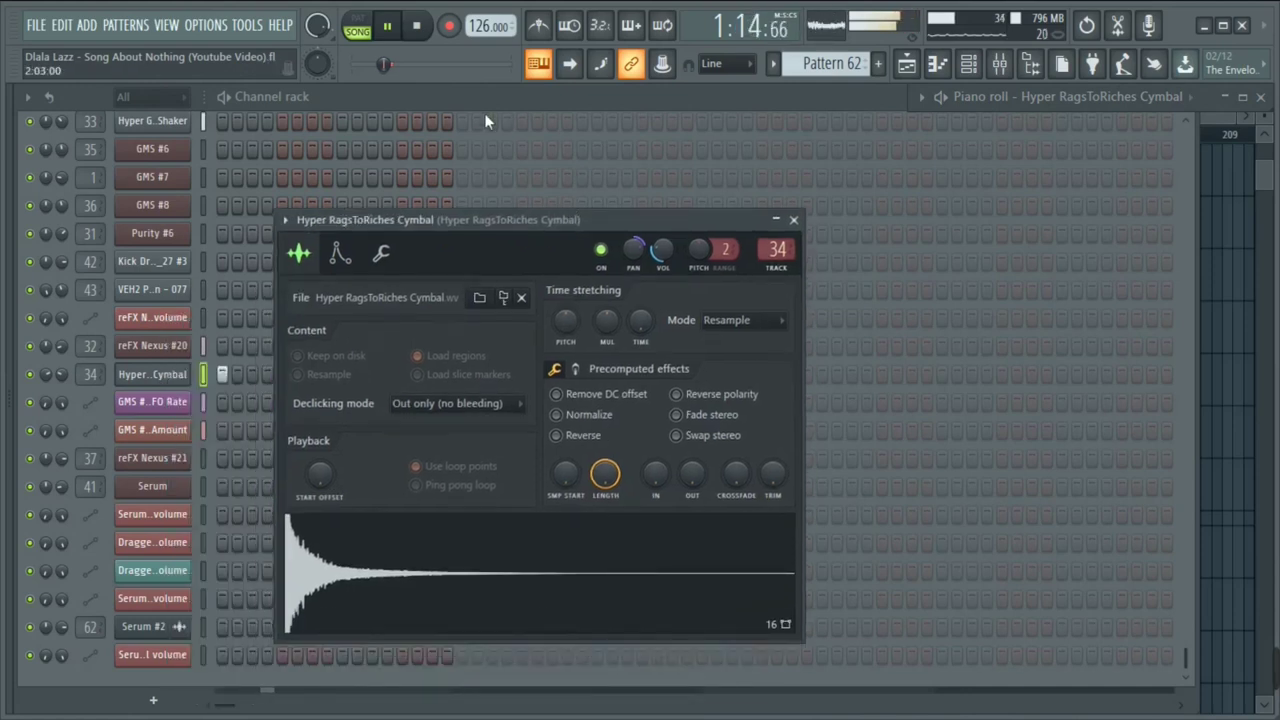
pyautogui.click(462, 103)
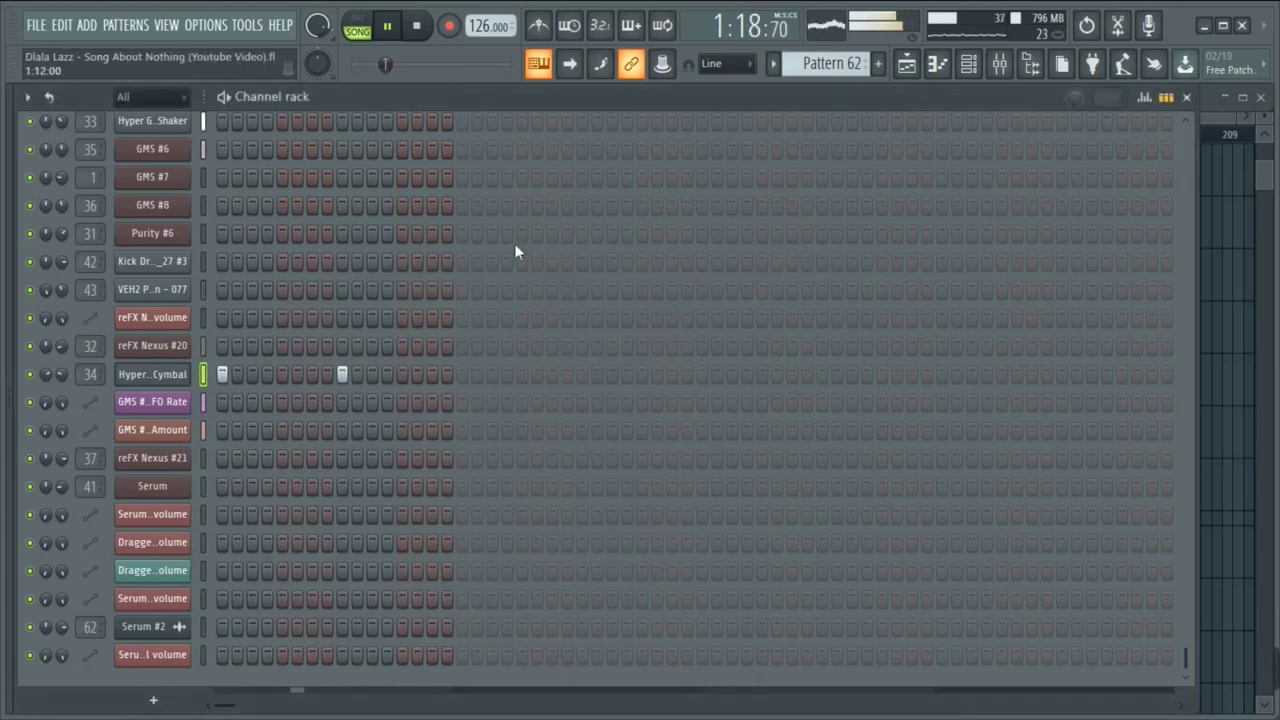
# Open the reFX Nexus #21 pattern from playlist Track 25 and show its notes in a maximized piano roll
pyautogui.click(906, 63)
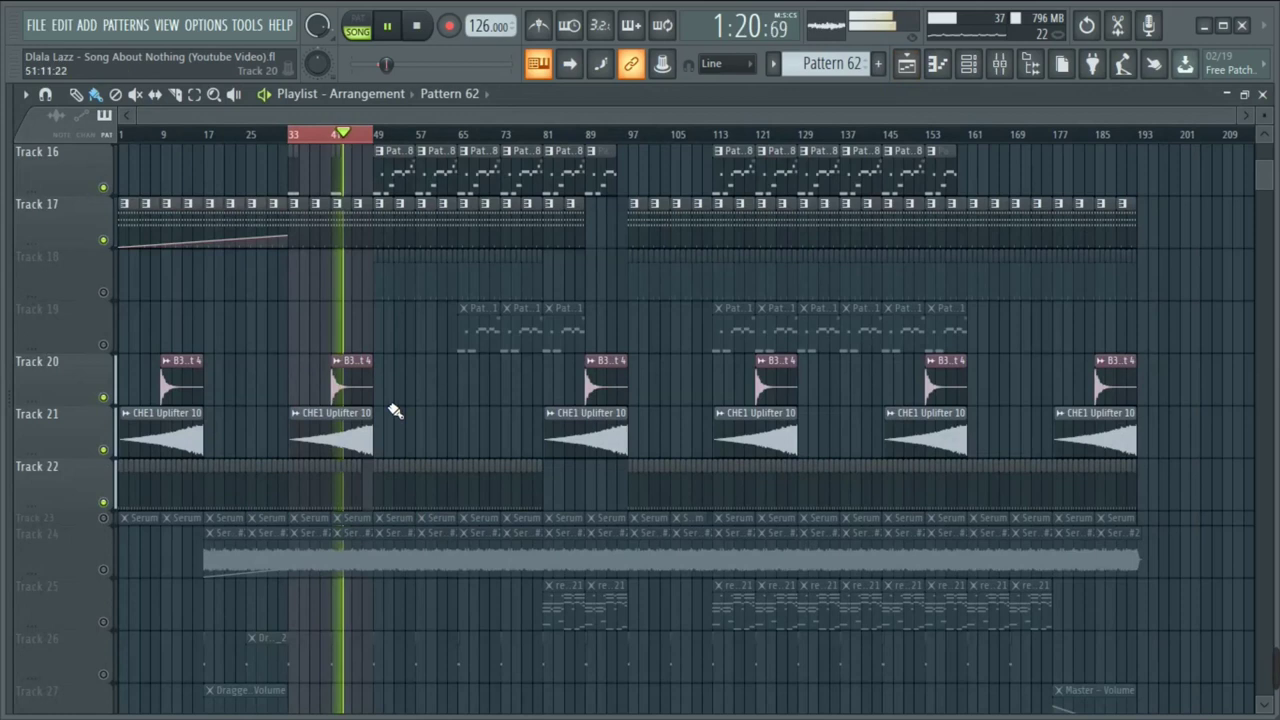
pyautogui.scroll(-1, 395, 411)
pyautogui.scroll(-3, 395, 411)
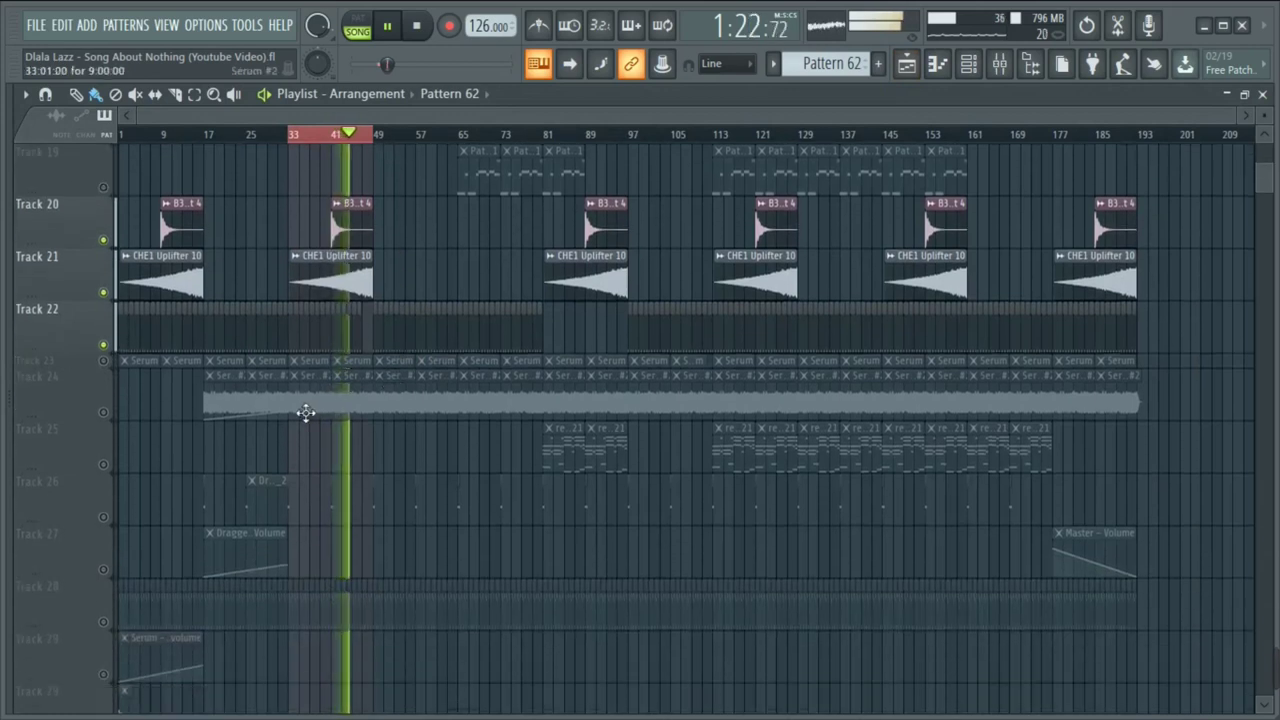
pyautogui.moveTo(89, 372)
pyautogui.mouseDown()
pyautogui.moveTo(83, 434)
pyautogui.moveTo(78, 374)
pyautogui.mouseUp()
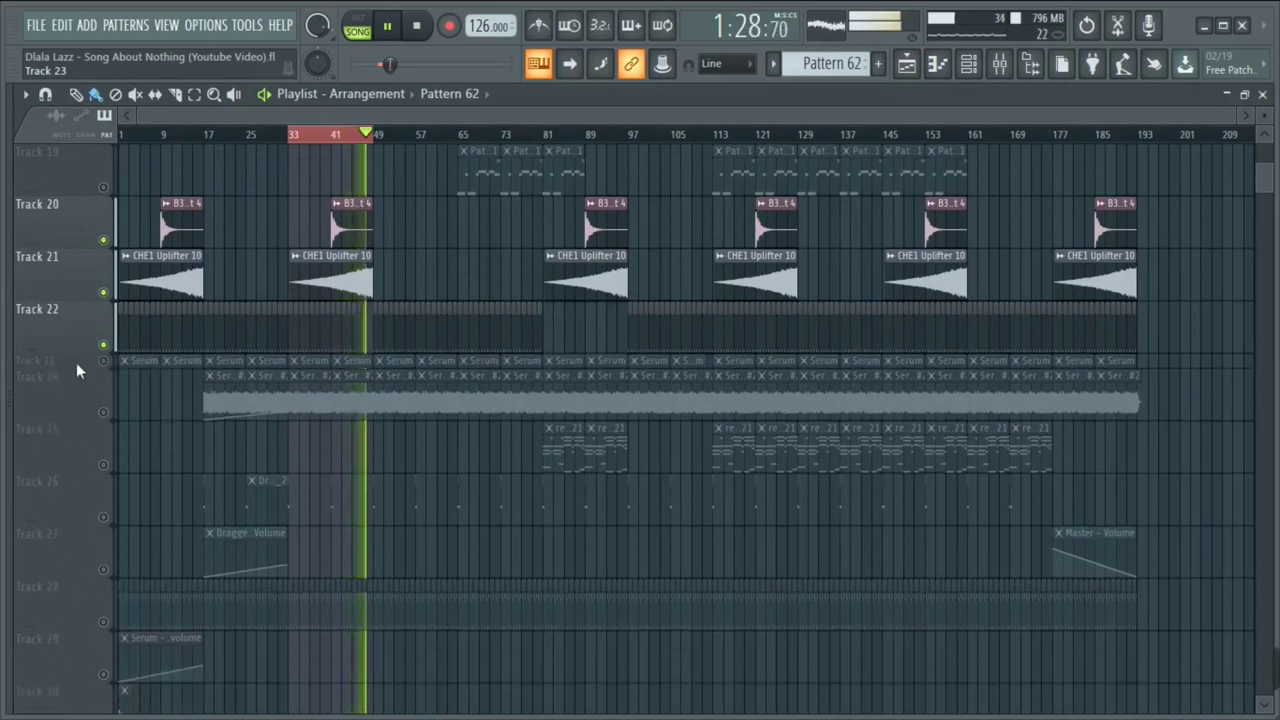
pyautogui.doubleClick(570, 465)
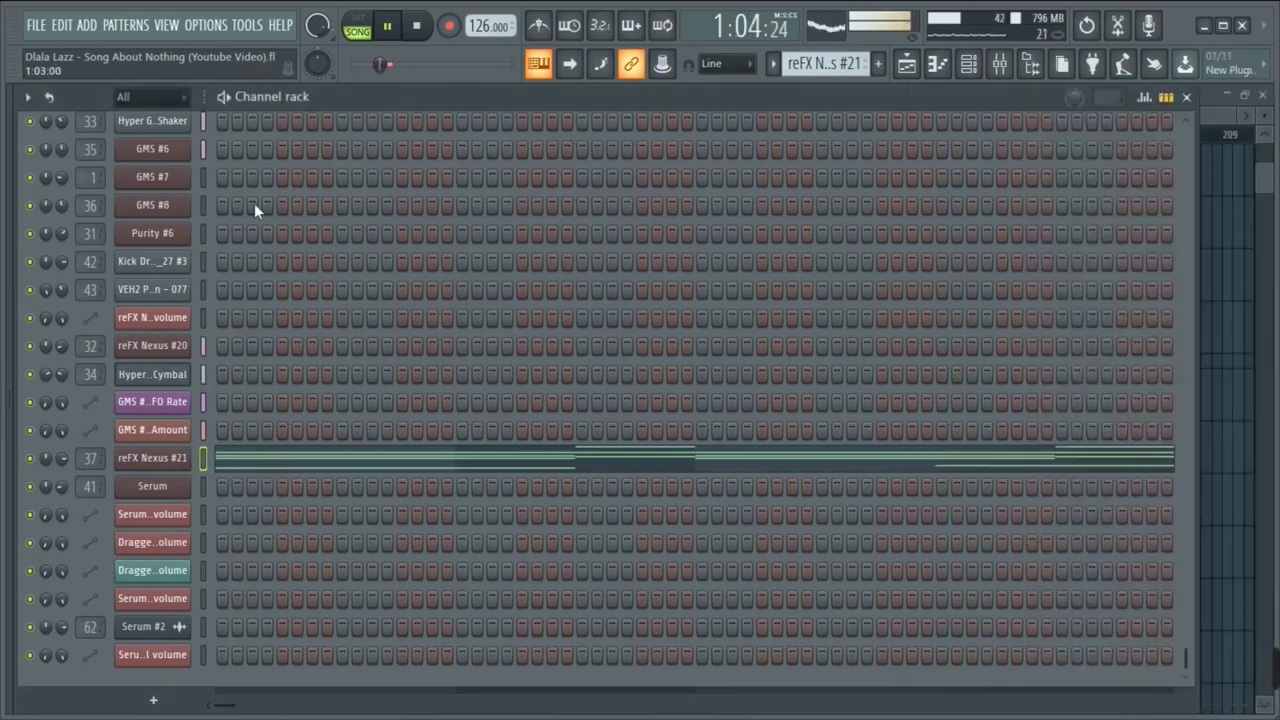
pyautogui.click(337, 468)
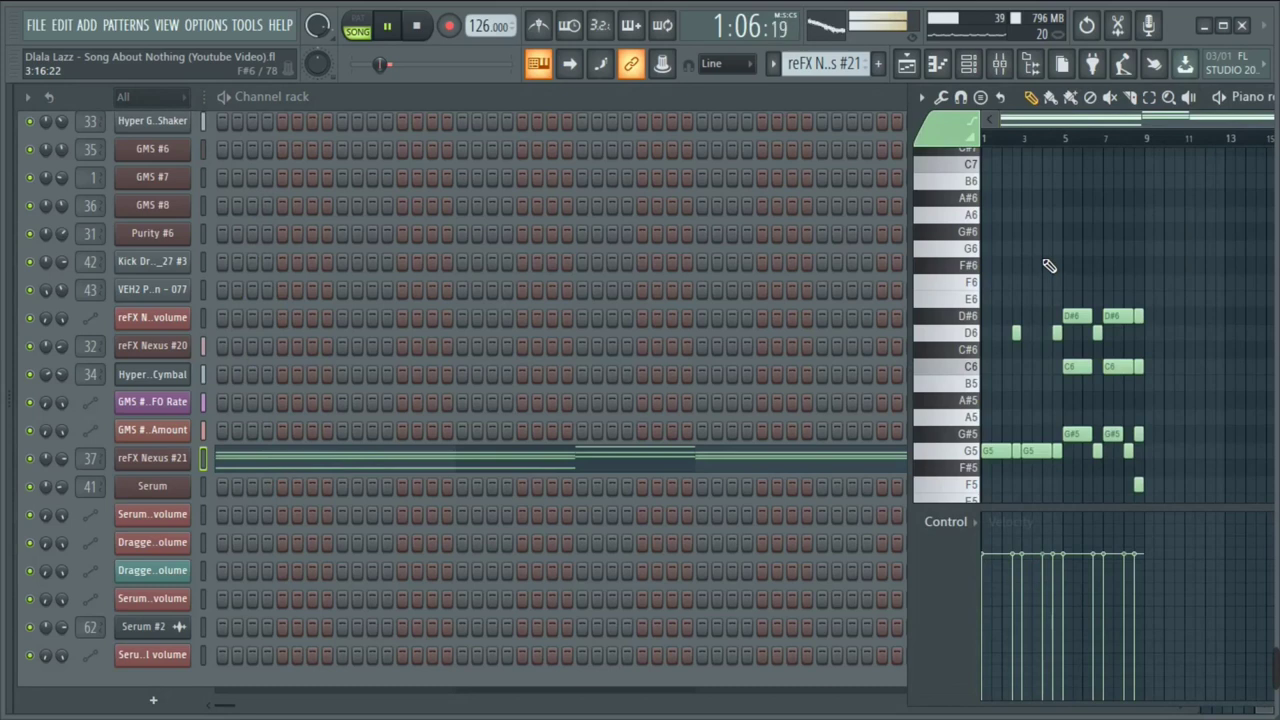
pyautogui.press('Return')
# Examine the high chords and low bass notes of reFX Nexus #21 across bars 1 to 8 in the piano roll
pyautogui.scroll(-1, 446, 320)
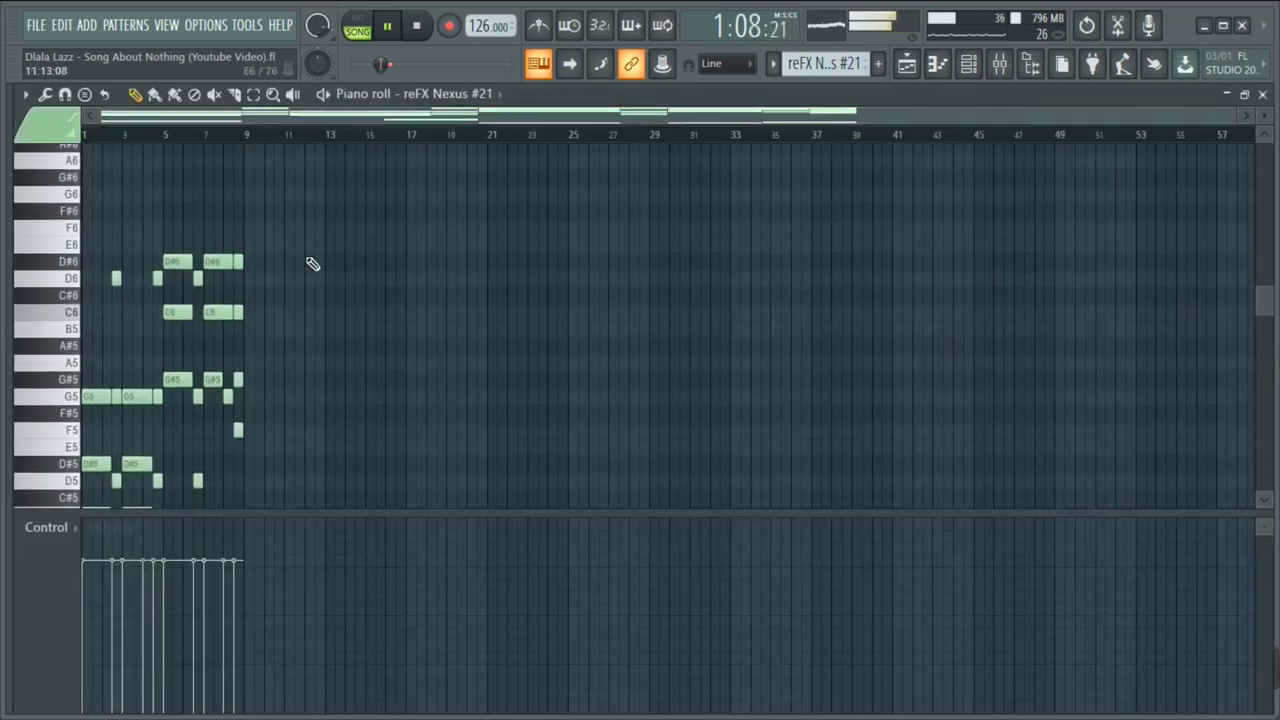
pyautogui.scroll(-8, 331, 294)
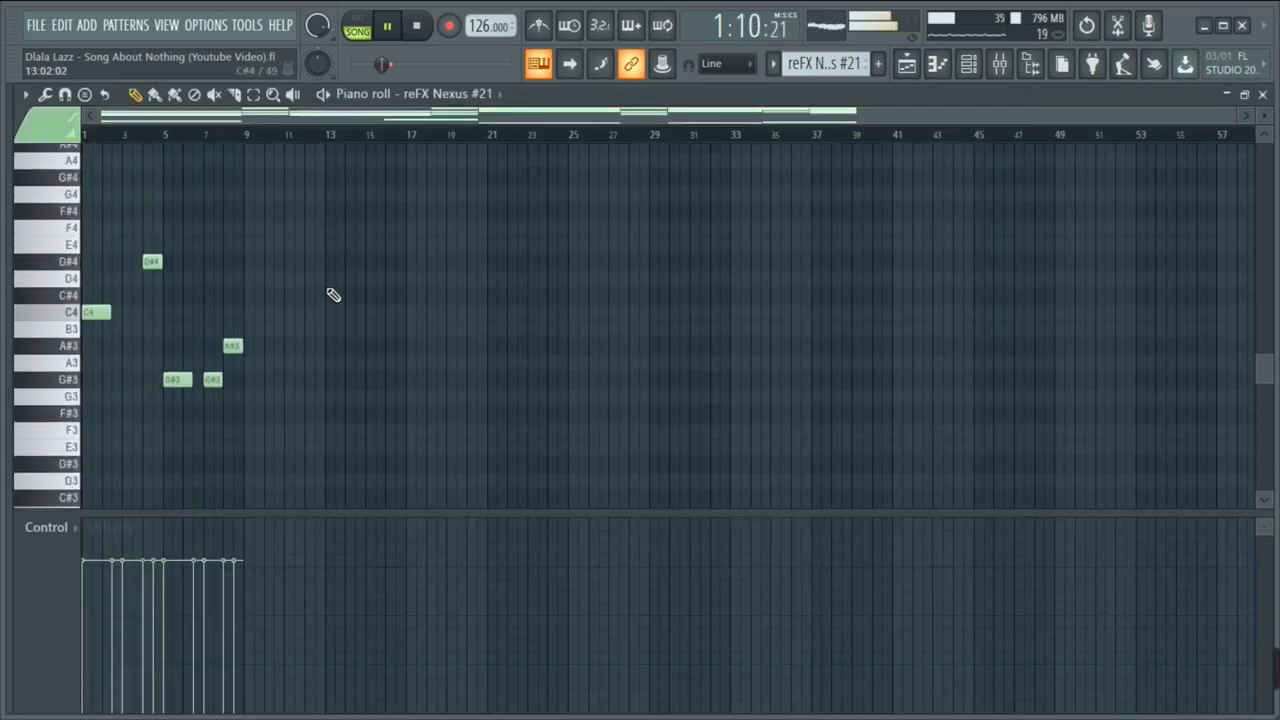
pyautogui.scroll(3, 331, 294)
pyautogui.moveTo(1236, 117); pyautogui.dragTo(949, 136)
pyautogui.scroll(4, 670, 383)
pyautogui.scroll(2, 675, 388)
pyautogui.scroll(-10, 675, 389)
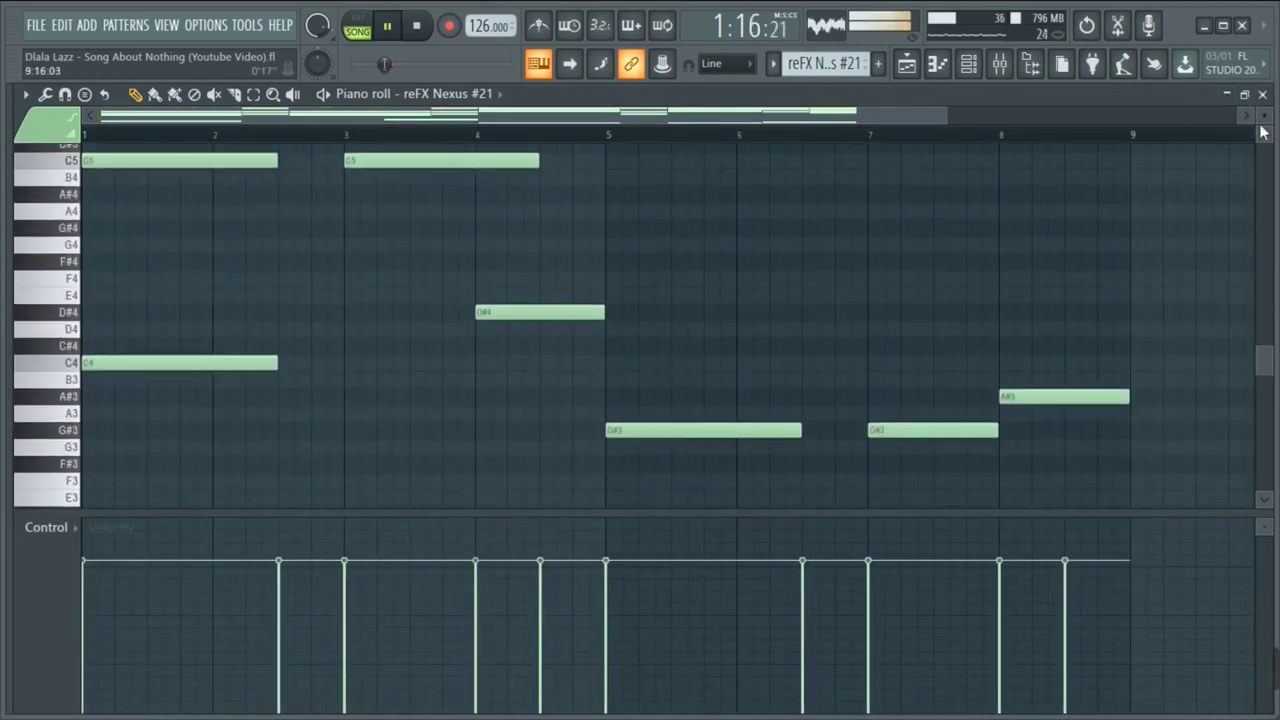
pyautogui.moveTo(1265, 118); pyautogui.dragTo(1266, 127)
pyautogui.moveTo(958, 120); pyautogui.dragTo(1112, 118)
pyautogui.scroll(8, 903, 237)
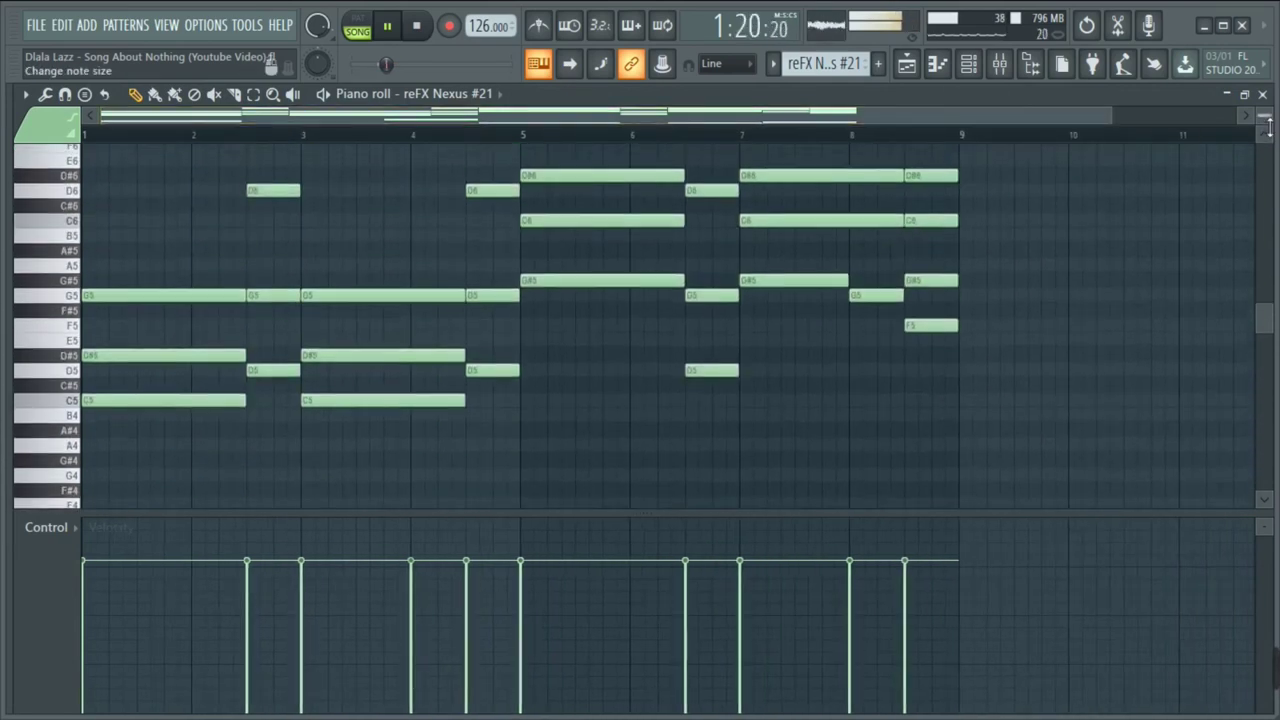
pyautogui.moveTo(1265, 118); pyautogui.dragTo(1182, 180)
pyautogui.scroll(-4, 571, 340)
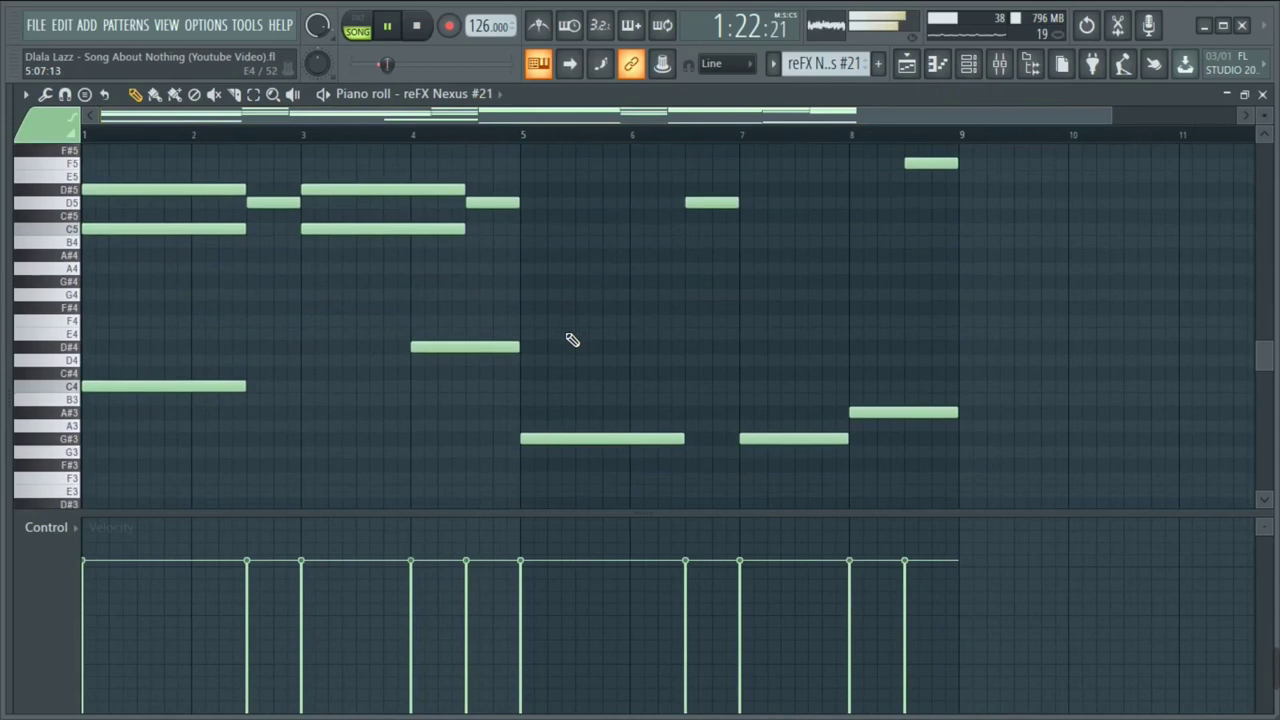
pyautogui.scroll(6, 572, 340)
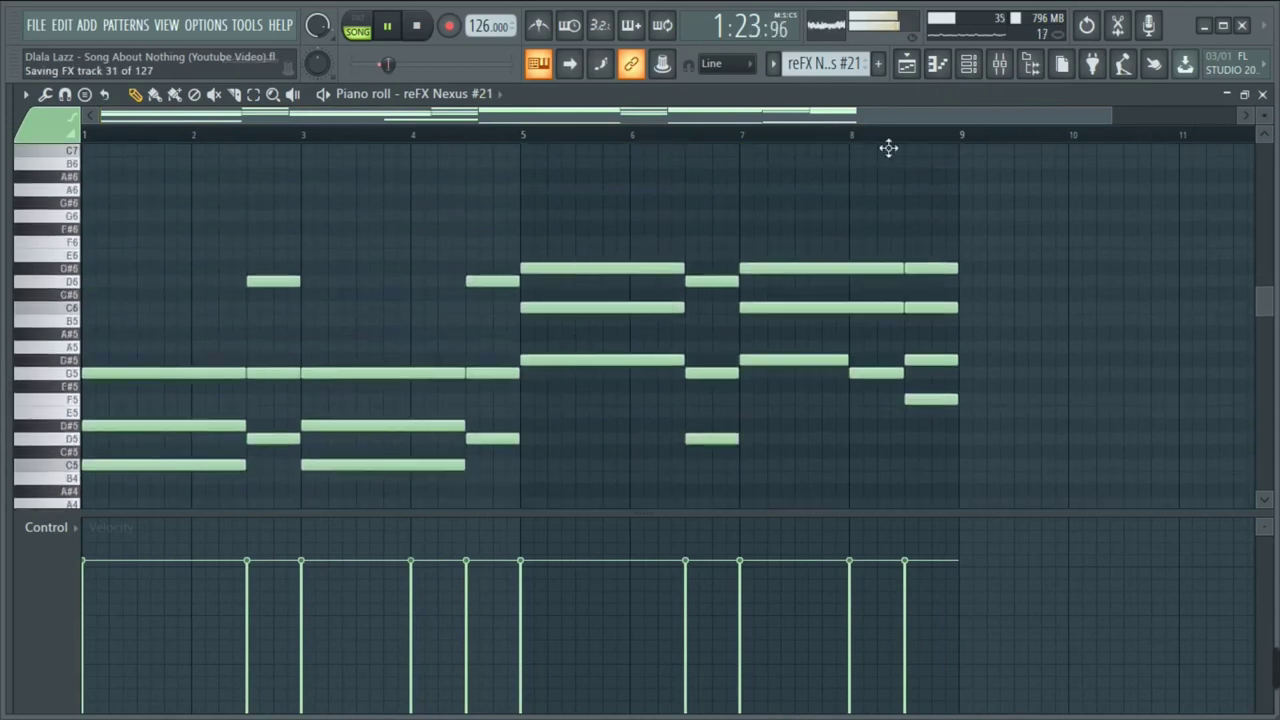
# Unmute playlist Track 24 and inspect the Serum #2 clip's sample settings and its mixer track 62
pyautogui.click(906, 63)
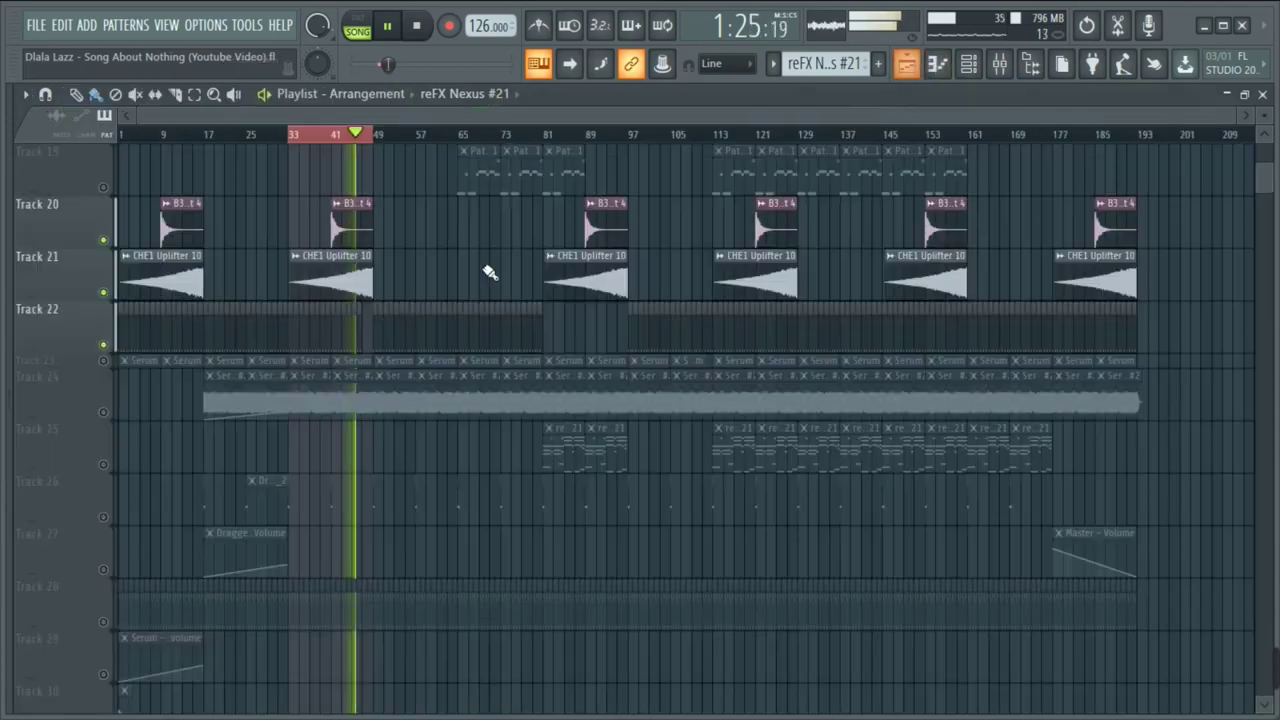
pyautogui.click(104, 412)
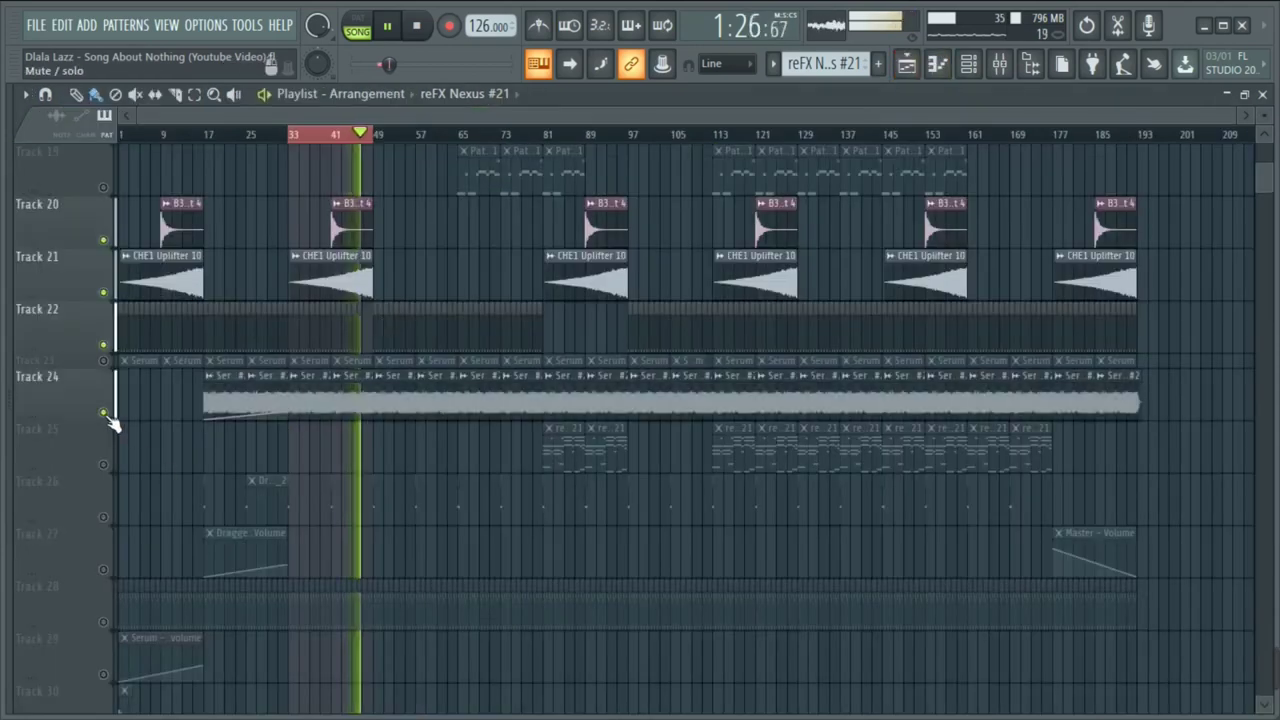
pyautogui.doubleClick(321, 416)
pyautogui.doubleClick(524, 214)
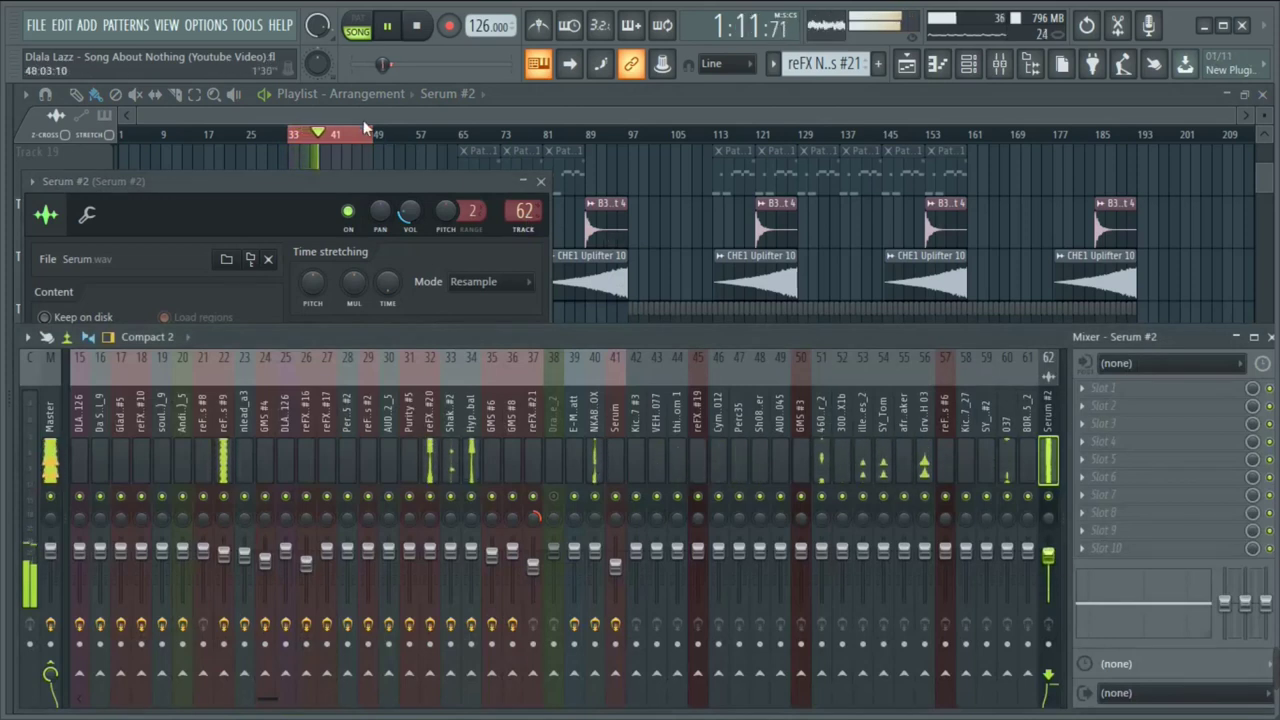
pyautogui.click(330, 182)
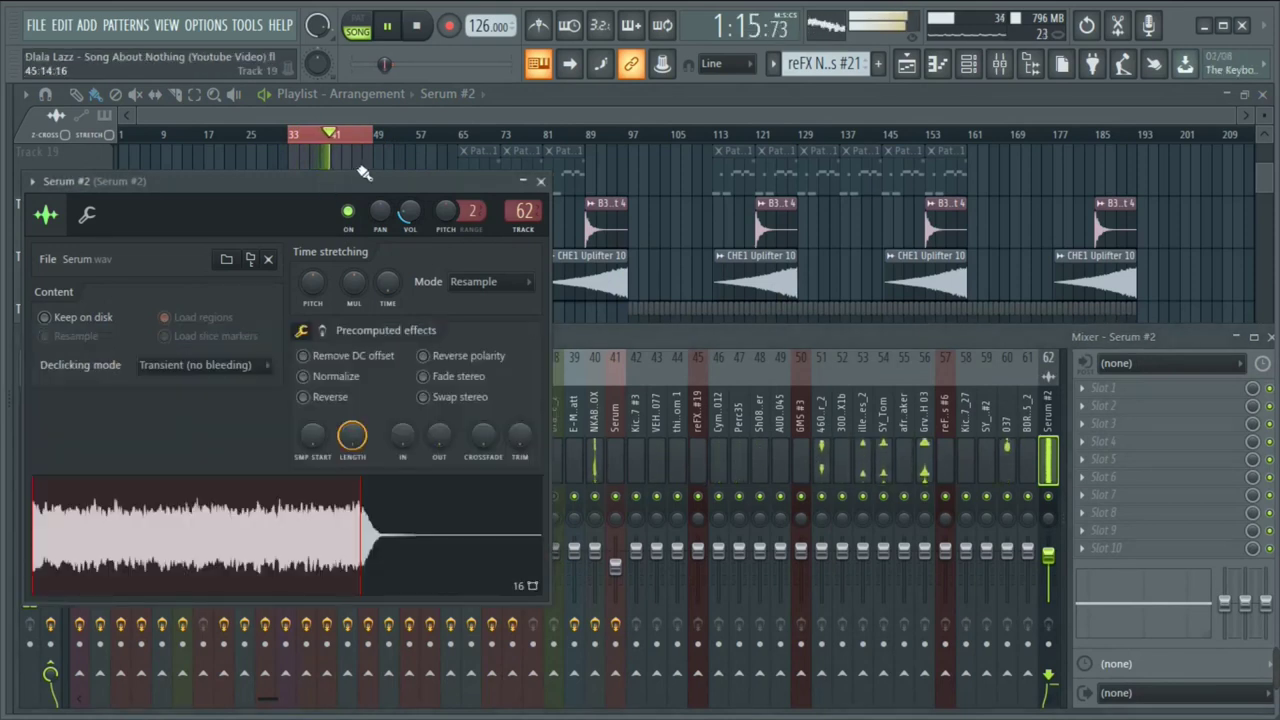
pyautogui.click(352, 114)
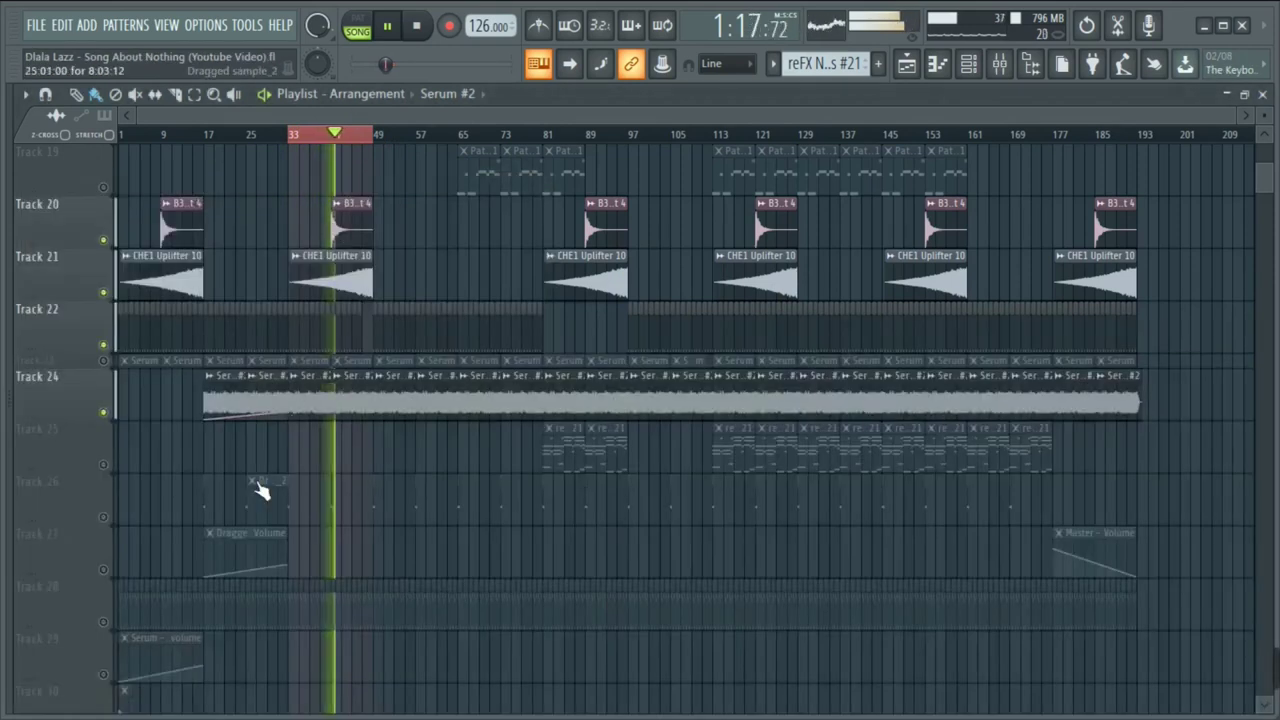
# Unmute playlist Tracks 26, 27 and 28
pyautogui.click(103, 517)
pyautogui.scroll(-2, 263, 500)
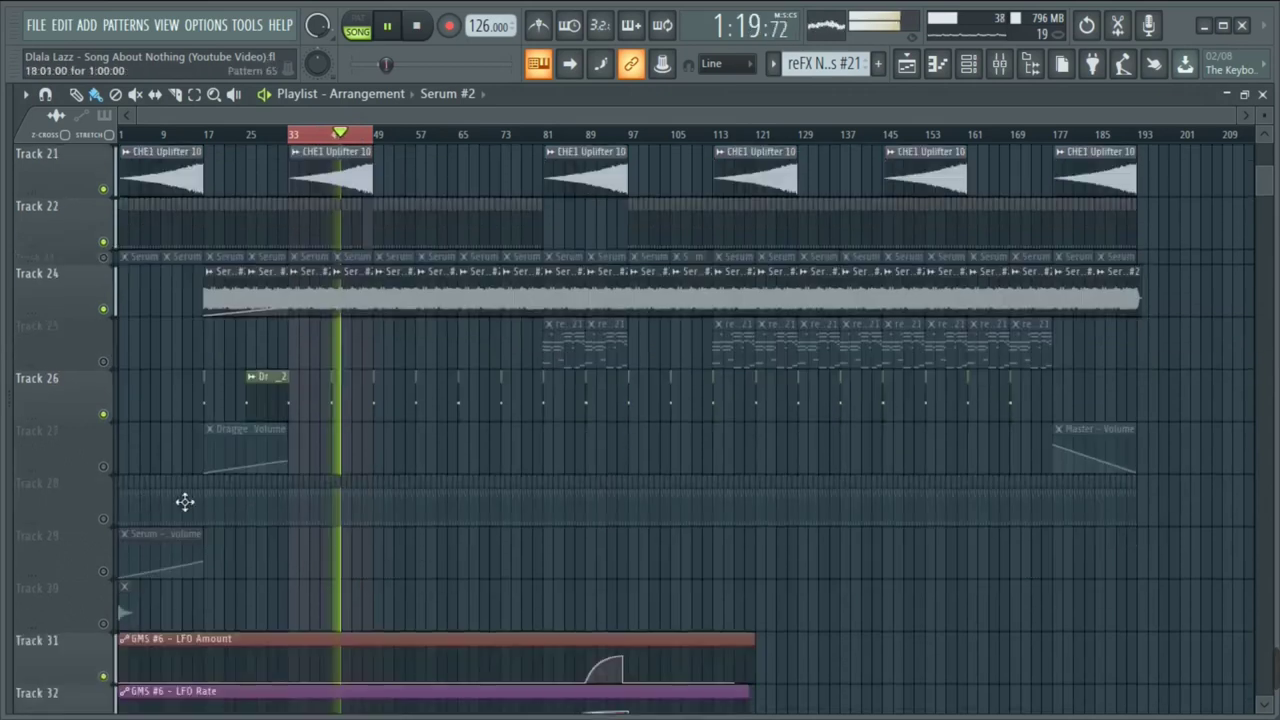
pyautogui.click(103, 466)
pyautogui.scroll(-2, 108, 450)
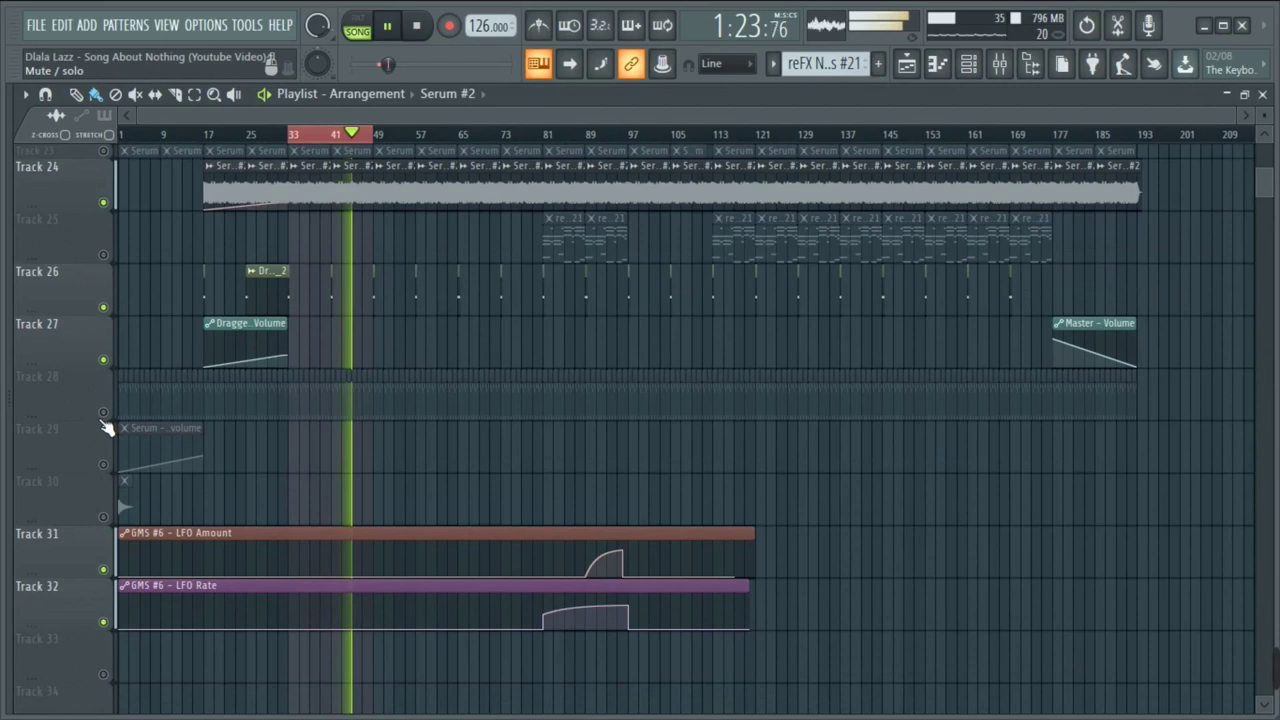
pyautogui.click(103, 412)
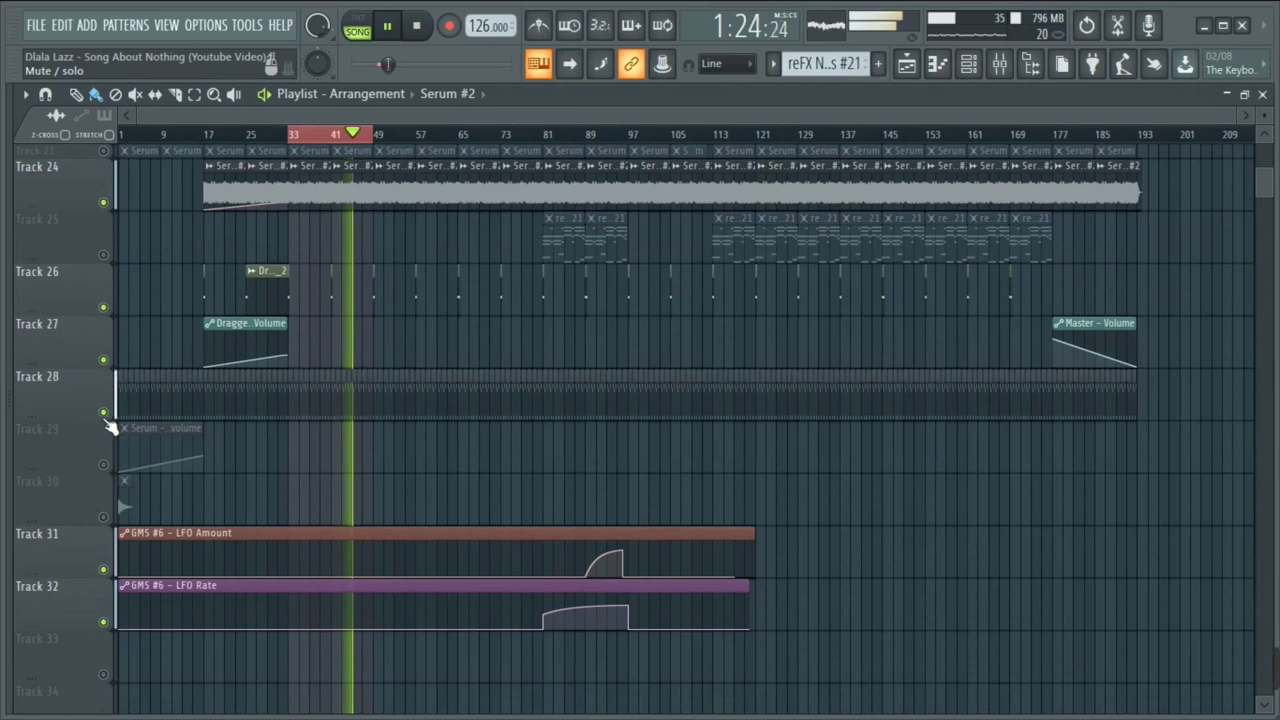
# Examine Pattern 65's Serum notes in the piano roll and show the synth's LD HelloKitty [CFA] preset
pyautogui.doubleClick(357, 409)
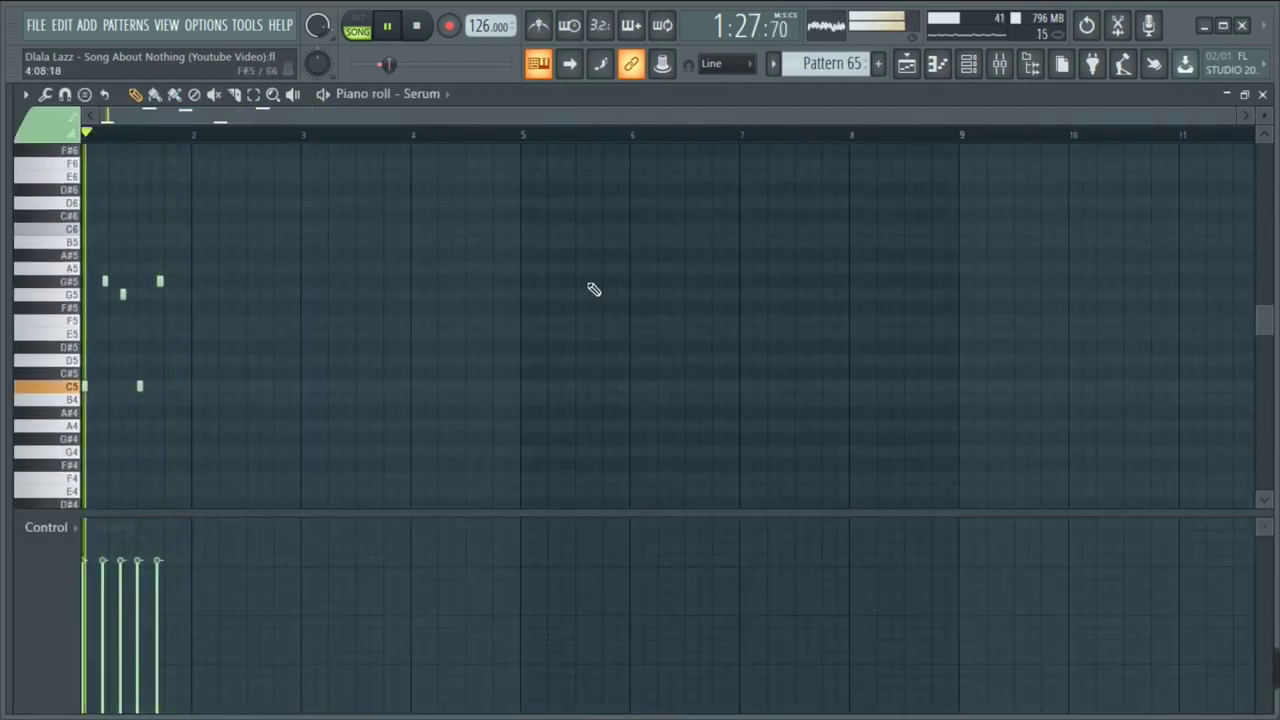
pyautogui.moveTo(1240, 122); pyautogui.dragTo(514, 214)
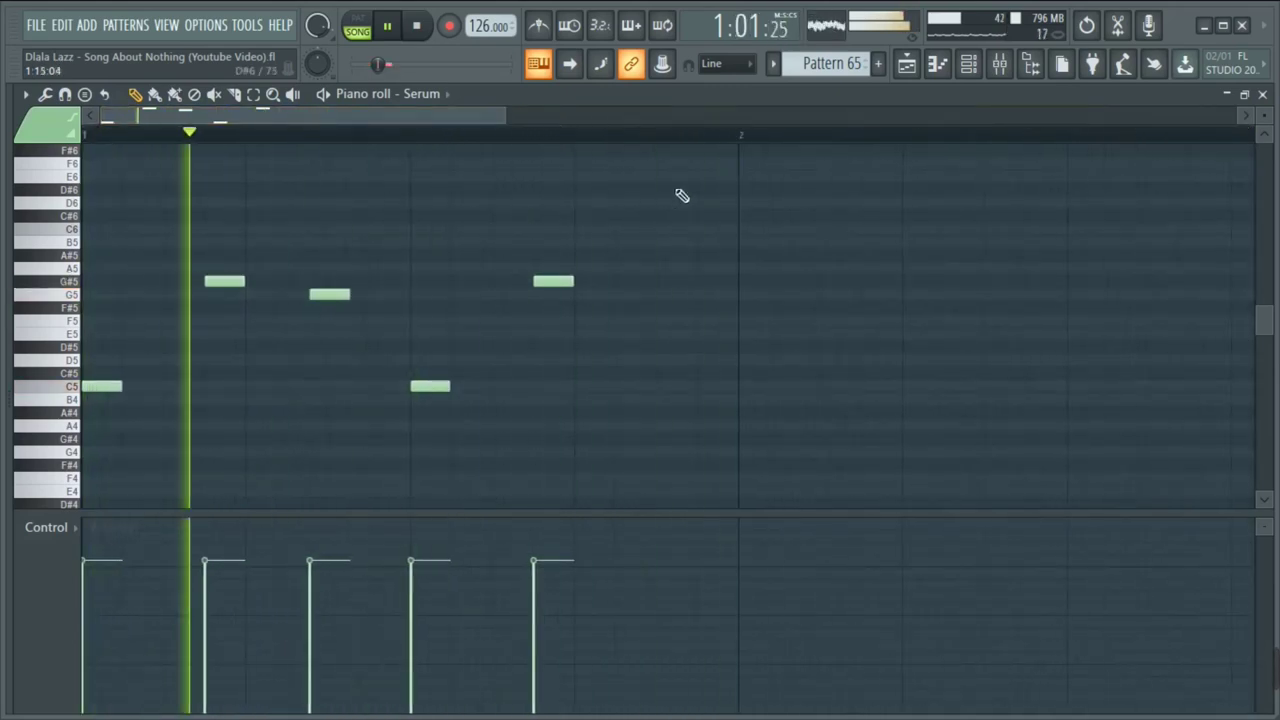
pyautogui.click(968, 63)
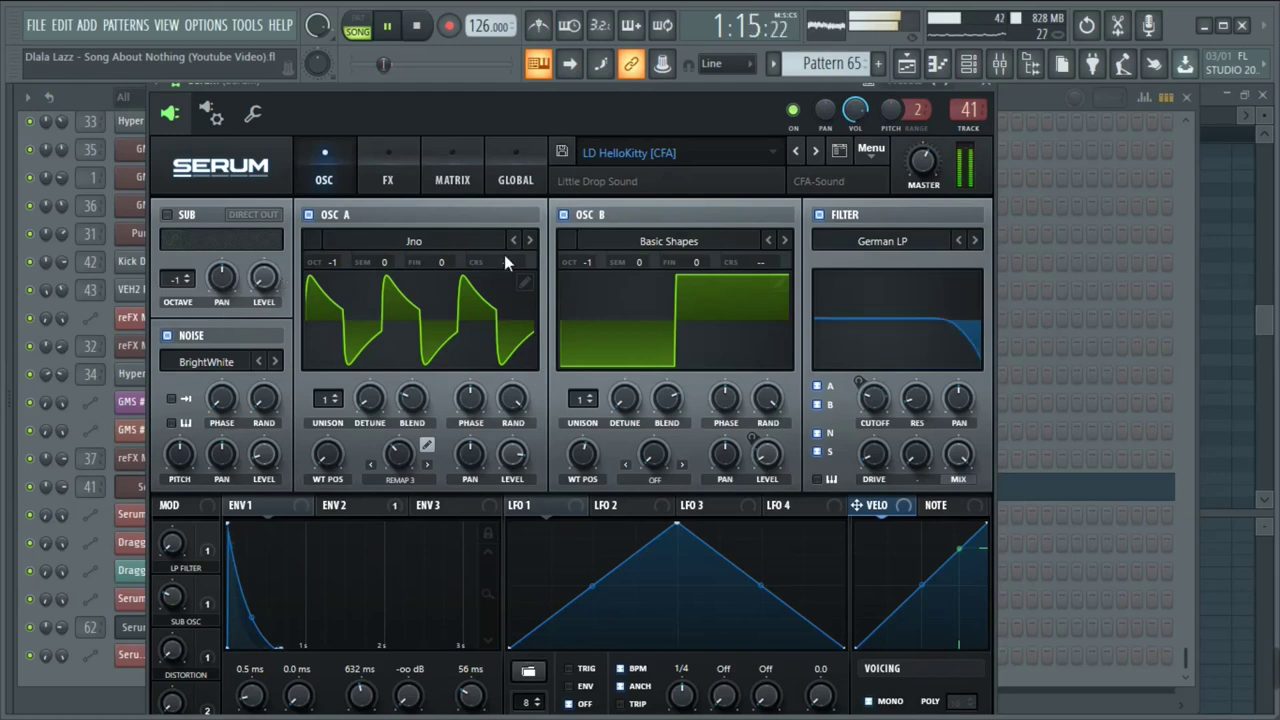
# Show where LD HelloKitty [CFA] sits among Serum's Leads presets and close the synth
pyautogui.click(676, 155)
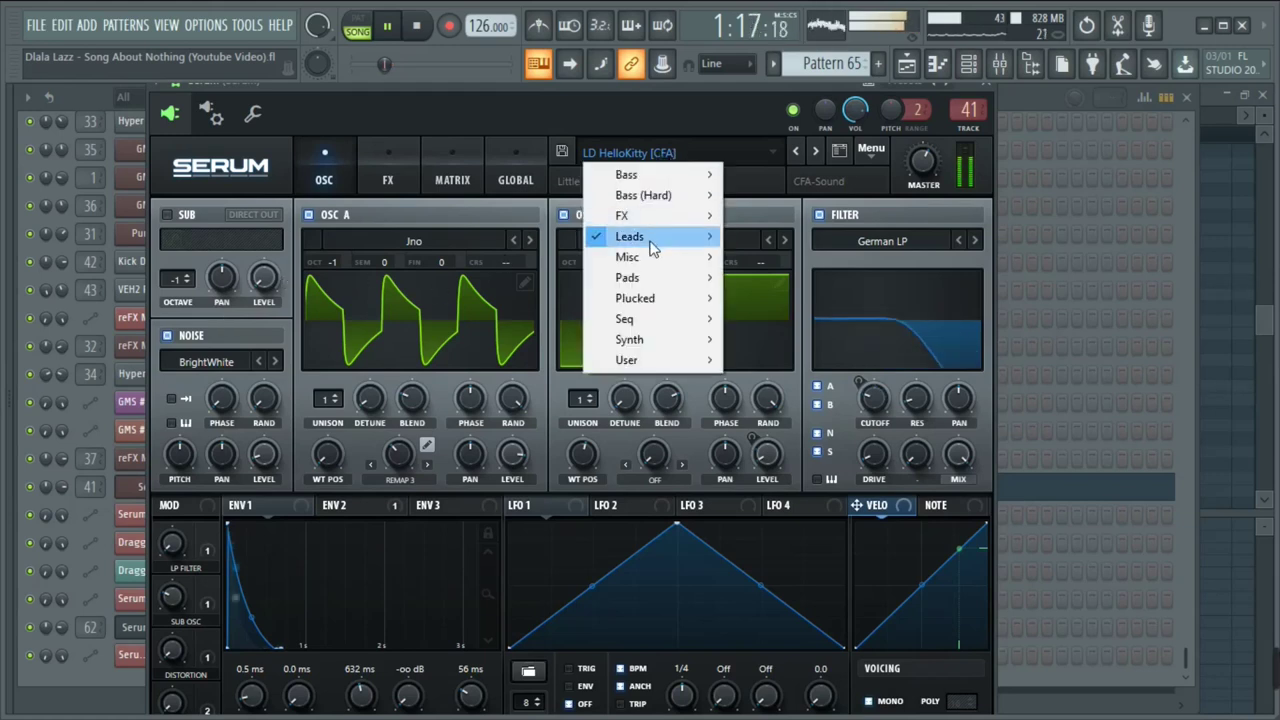
pyautogui.moveTo(688, 236)
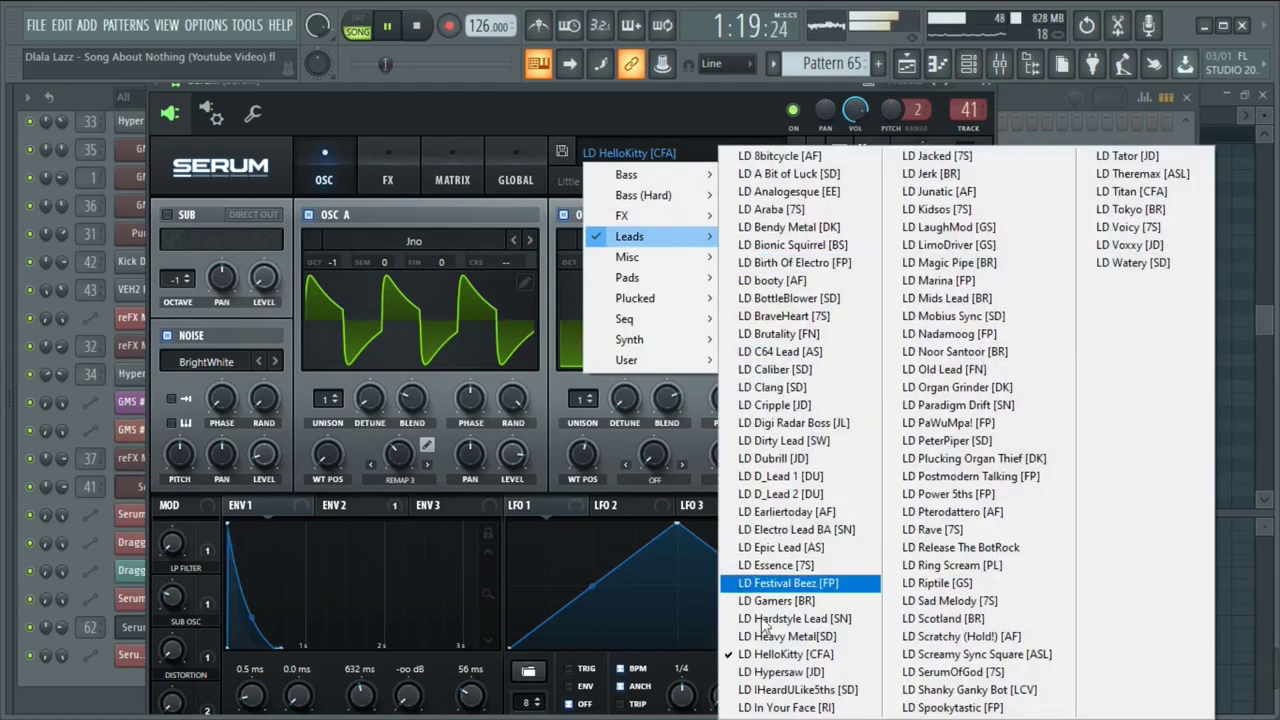
pyautogui.click(982, 85)
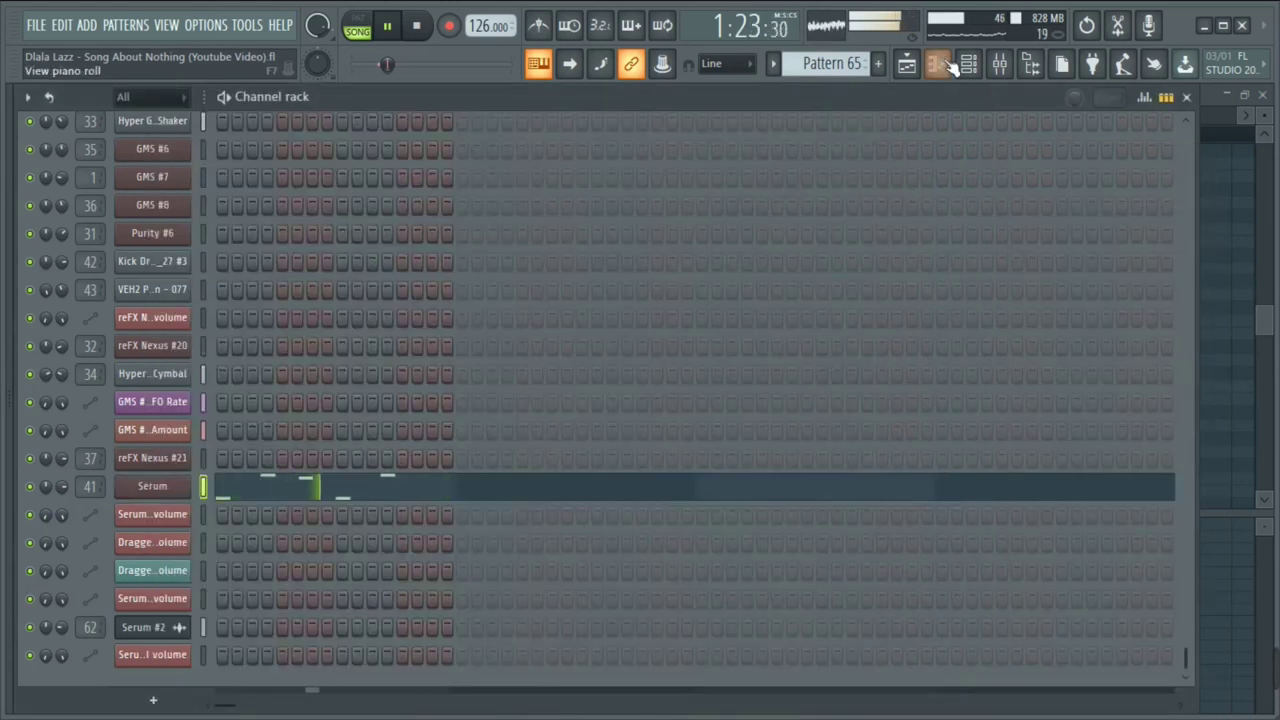
# Unmute playlist Tracks 29 and 30
pyautogui.press('F5')
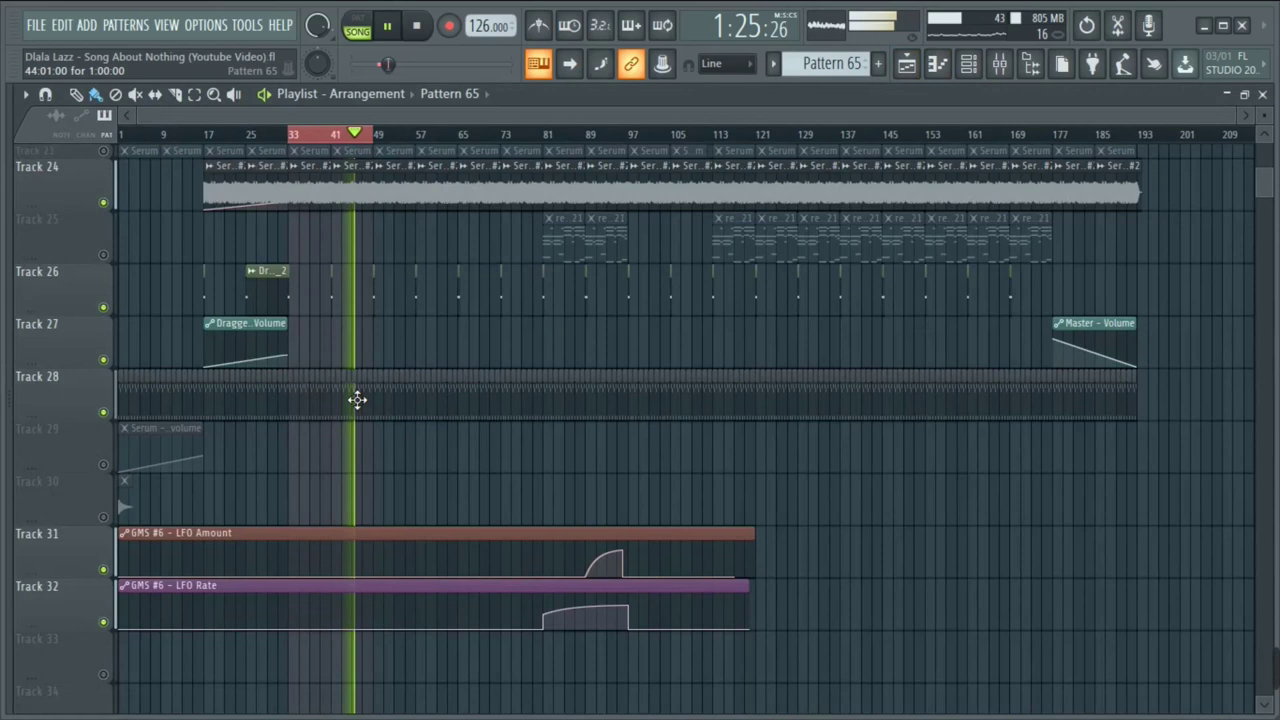
pyautogui.click(104, 466)
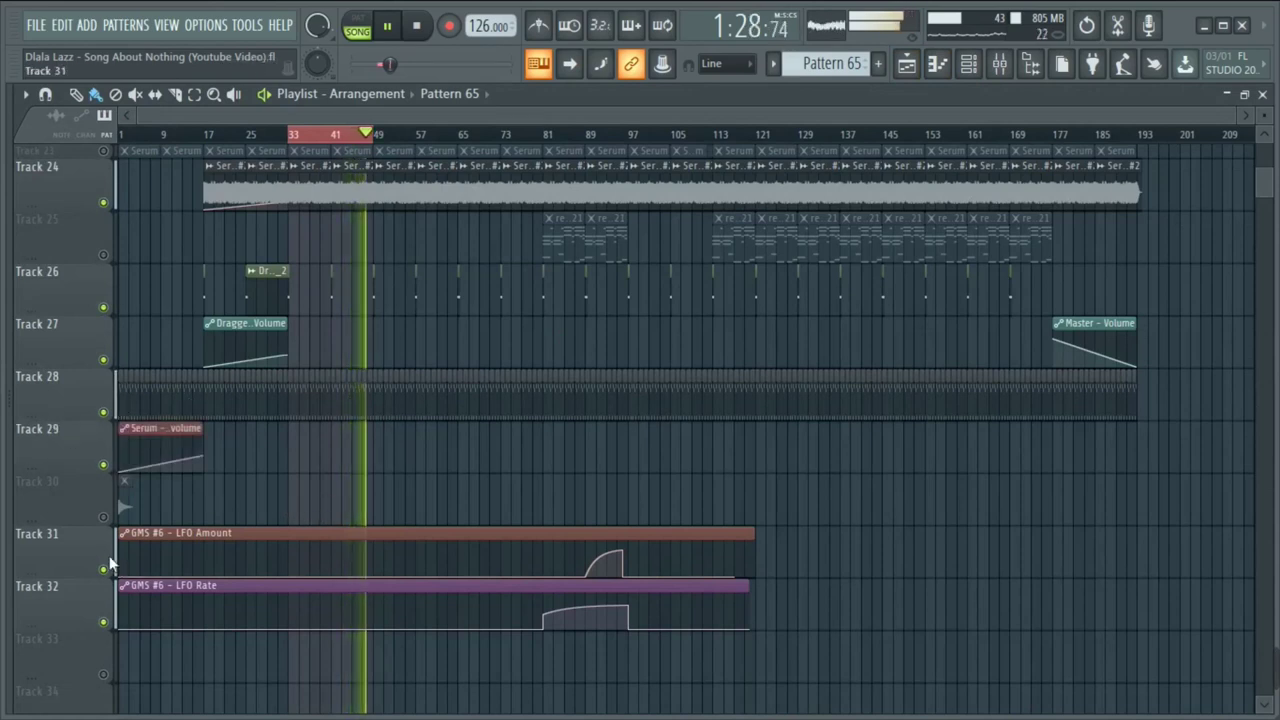
pyautogui.click(104, 517)
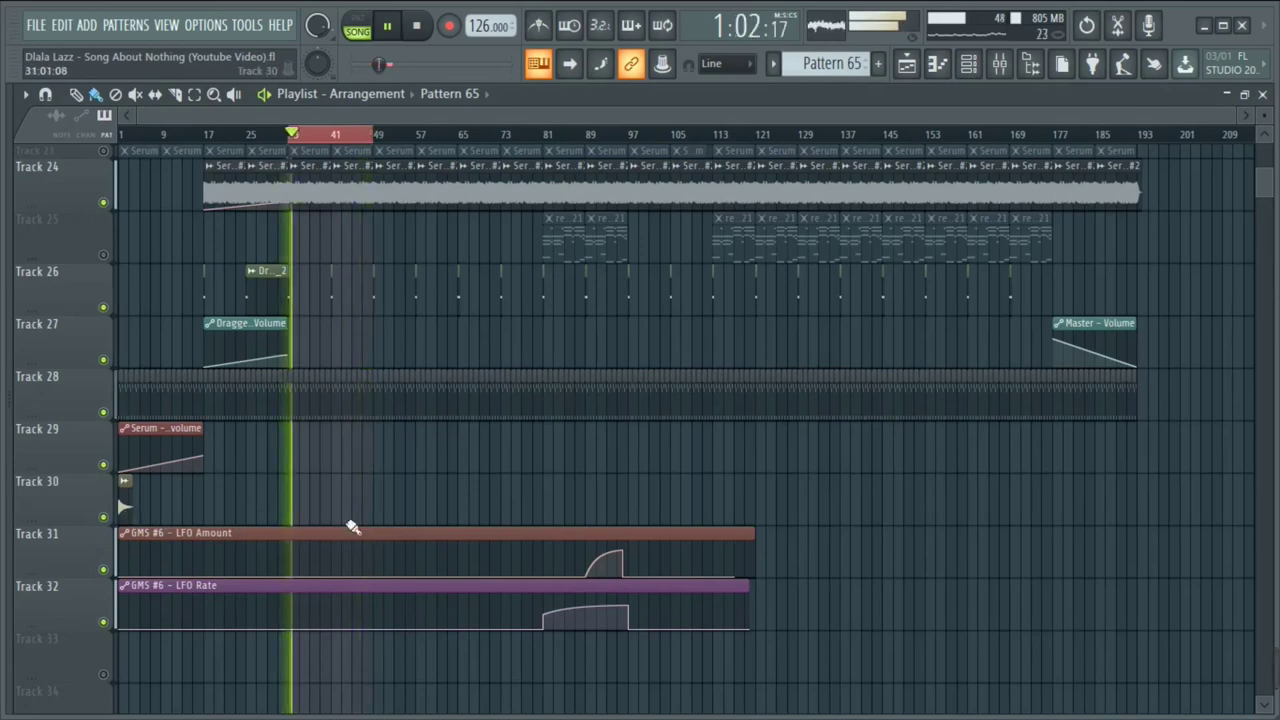
# Unmute playlist Tracks 18, 19 and 15
pyautogui.scroll(6, 429, 522)
pyautogui.scroll(1, 429, 522)
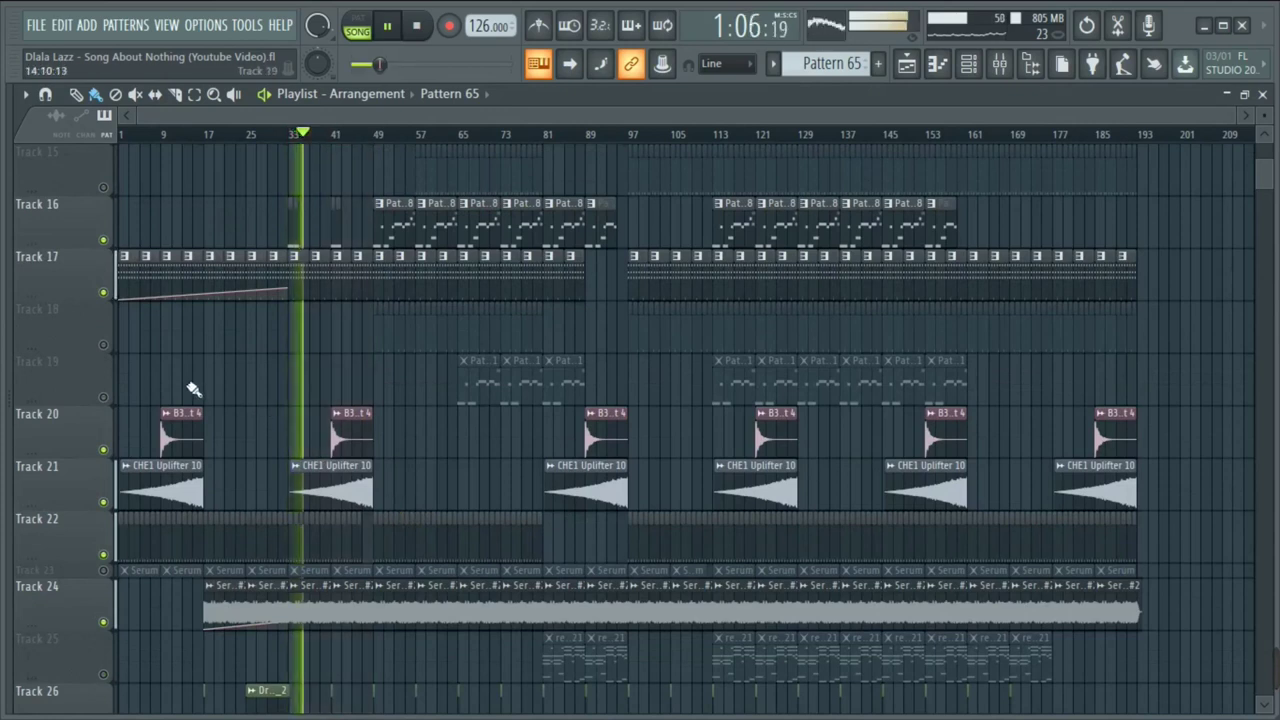
pyautogui.click(103, 345)
pyautogui.click(103, 396)
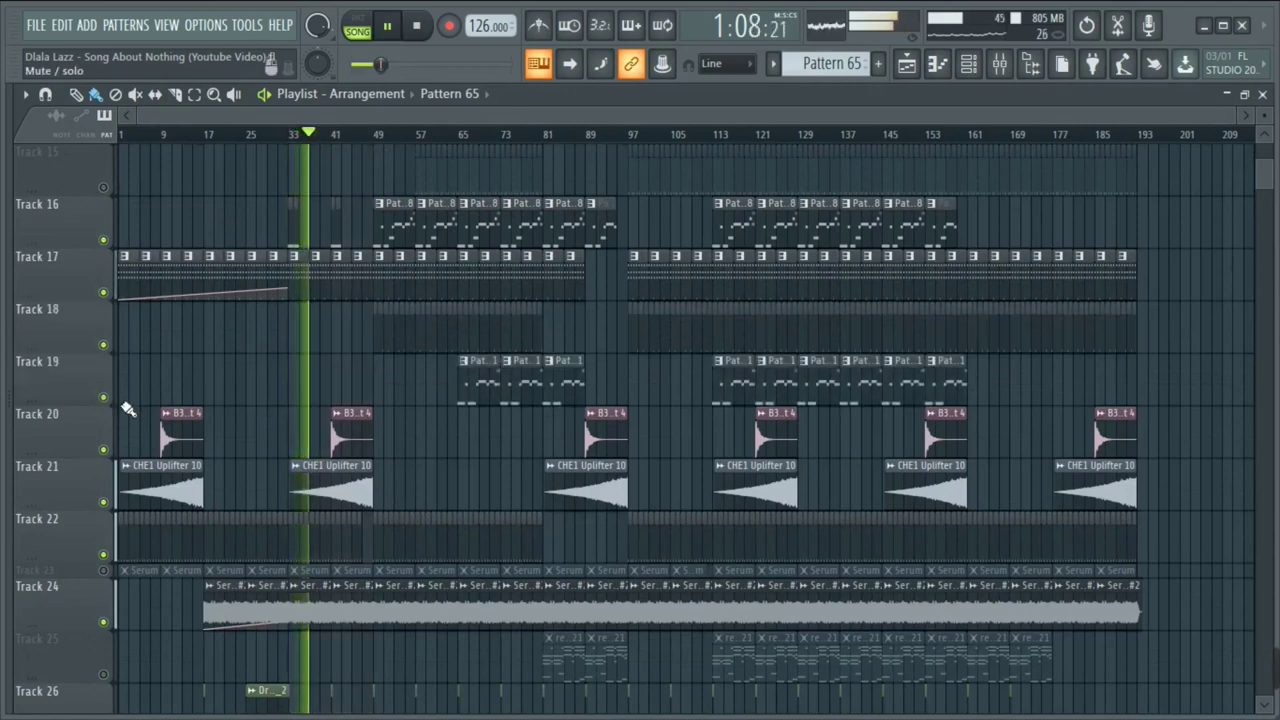
pyautogui.scroll(4, 300, 400)
pyautogui.click(103, 396)
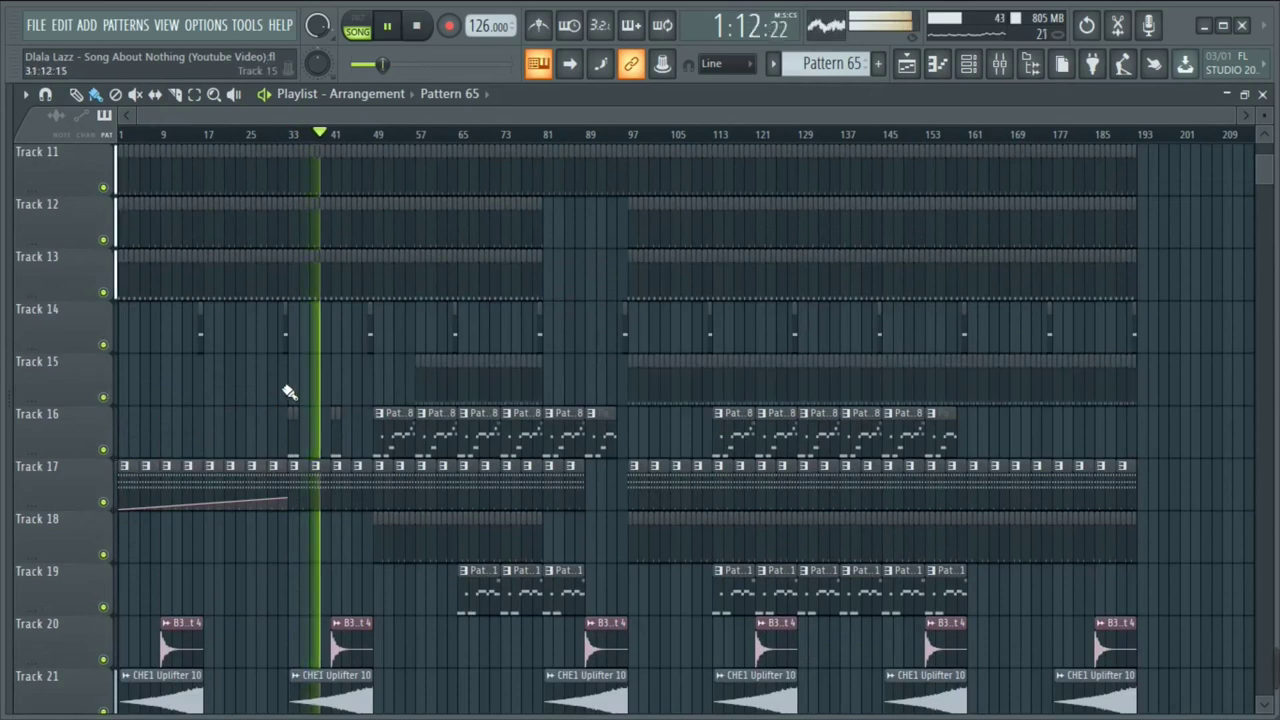
# Review the playlist arrangement from Track 1 down to Track 30 during playback
pyautogui.scroll(10, 304, 295)
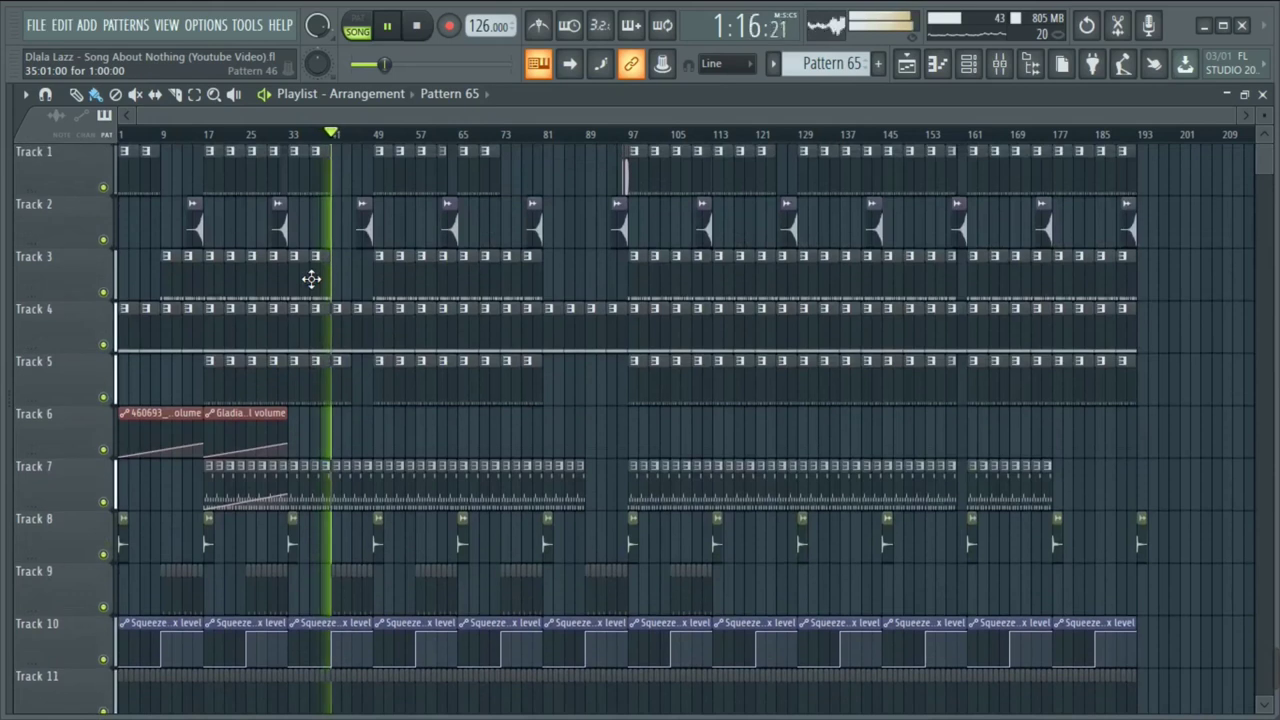
pyautogui.scroll(-7, 311, 279)
pyautogui.scroll(-3, 311, 279)
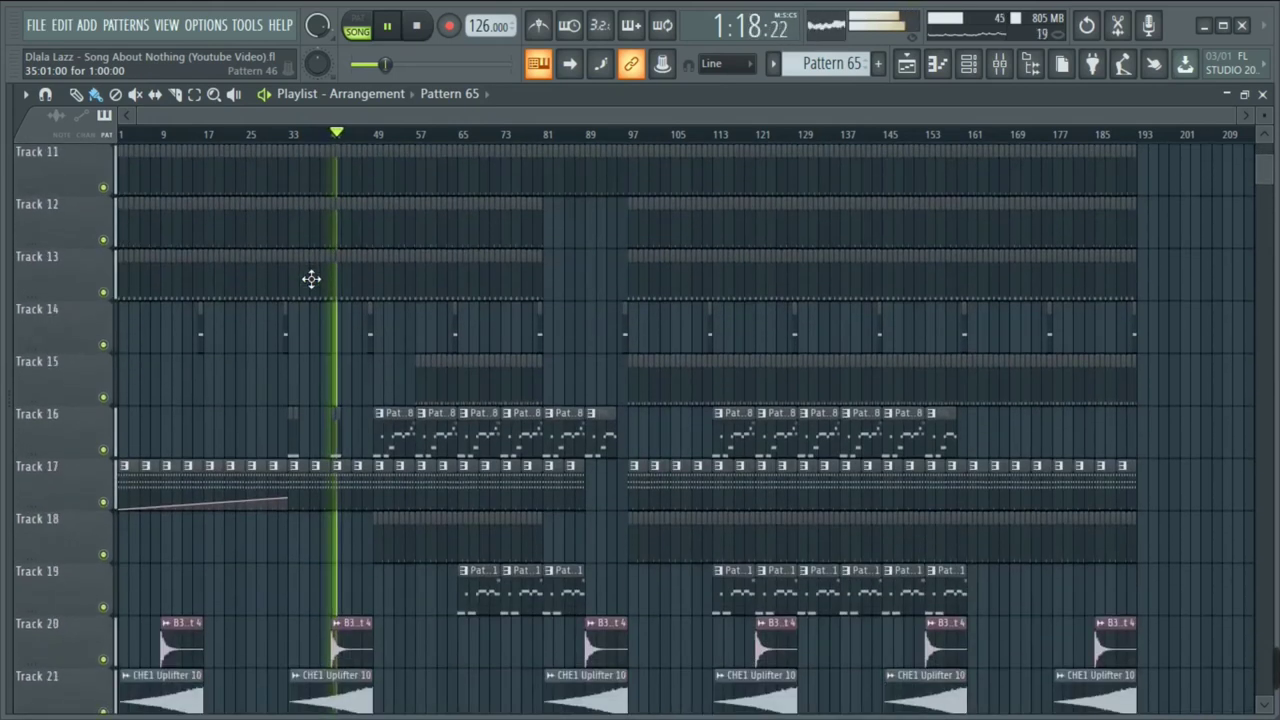
pyautogui.scroll(-8, 310, 333)
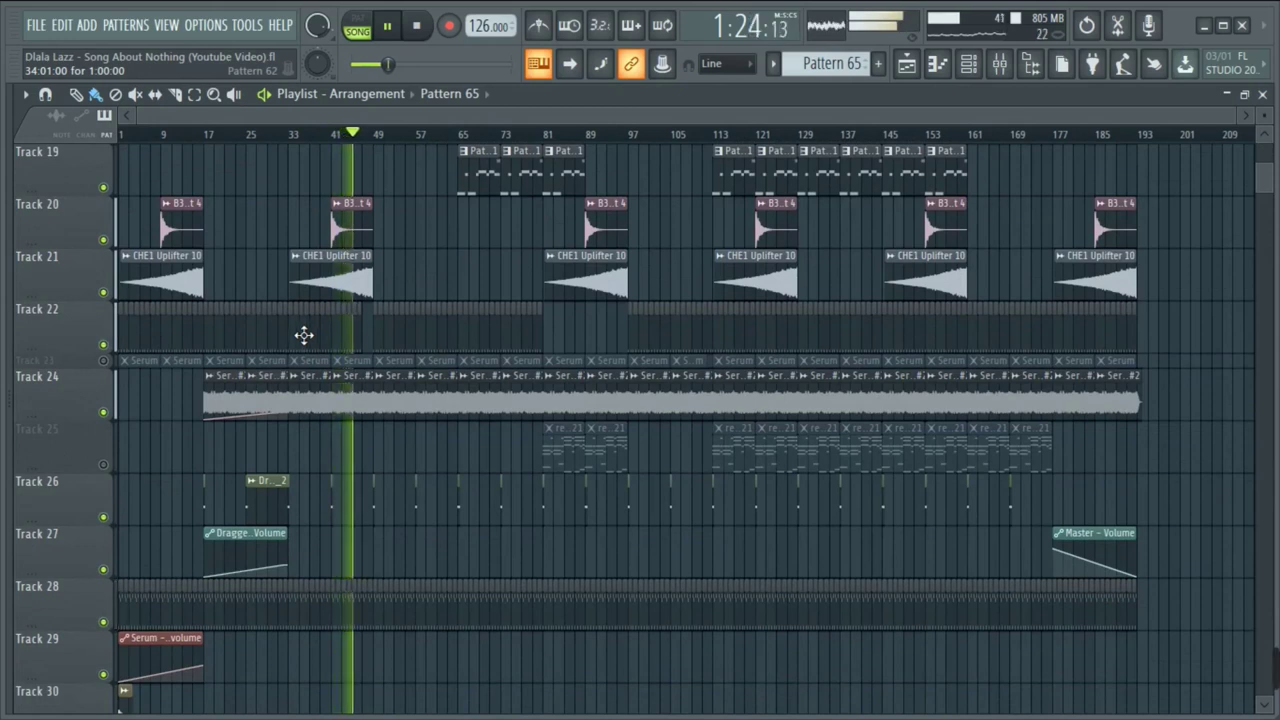
# Examine the GMS #6 melody notes of Track 16's Pattern 58 across bars 1 to 8 in the piano roll
pyautogui.scroll(5, 477, 430)
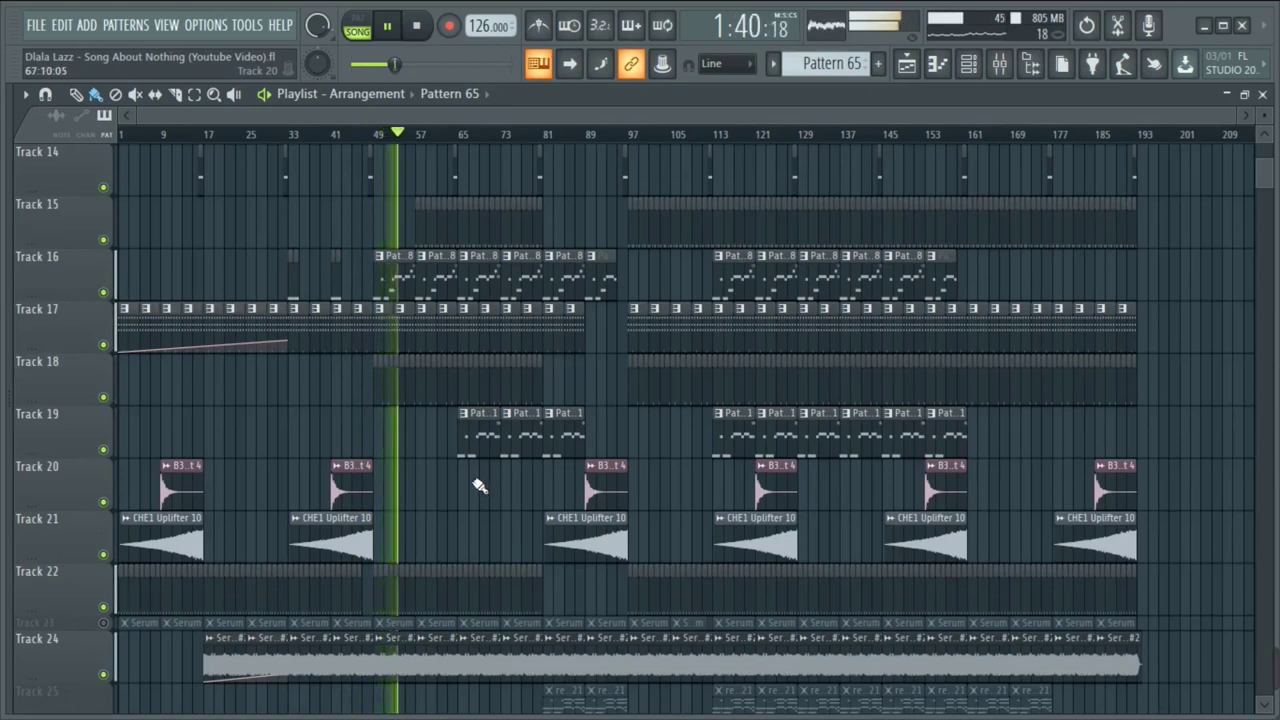
pyautogui.doubleClick(403, 289)
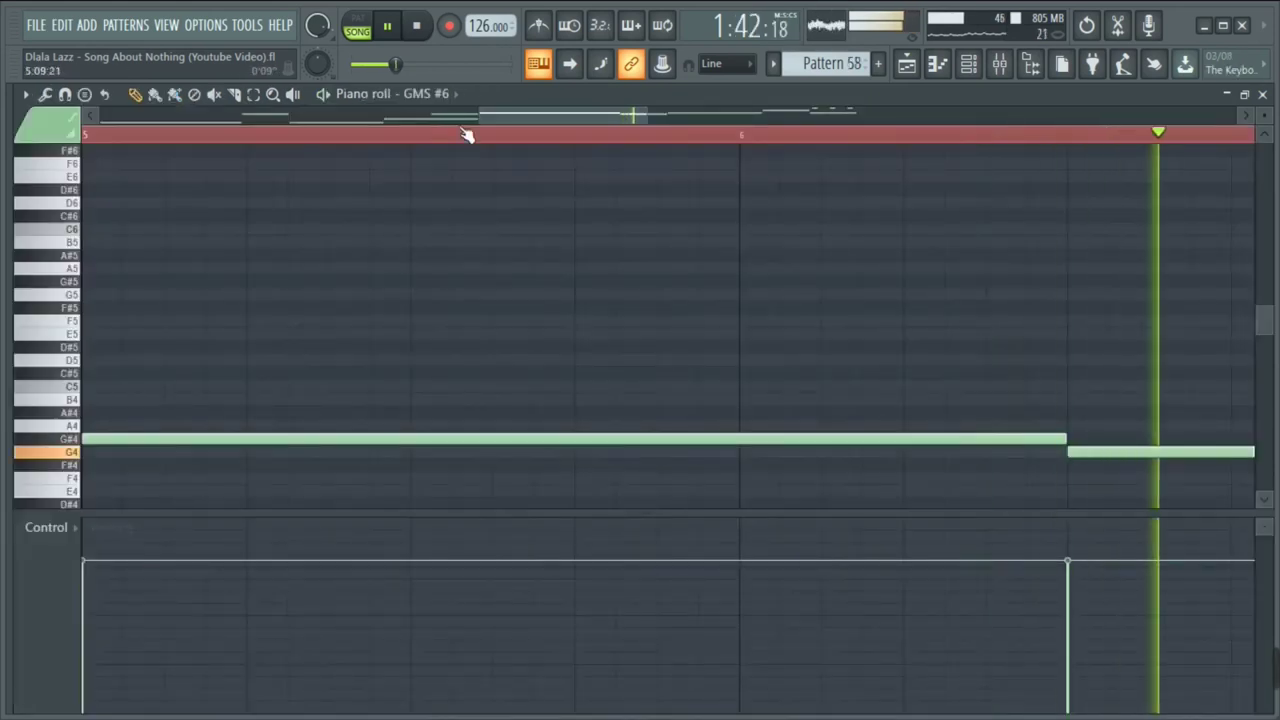
pyautogui.moveTo(500, 119); pyautogui.dragTo(98, 116)
pyautogui.moveTo(279, 116); pyautogui.dragTo(1018, 289)
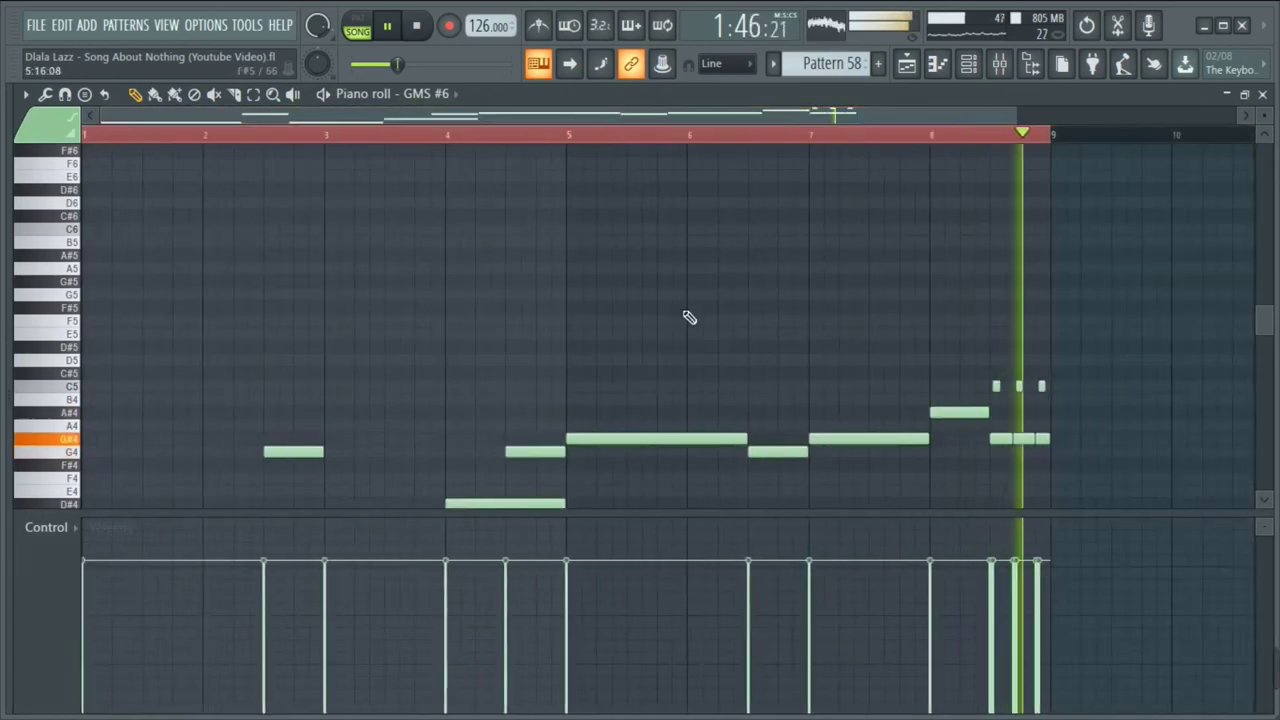
pyautogui.scroll(-3, 676, 310)
pyautogui.scroll(1, 561, 286)
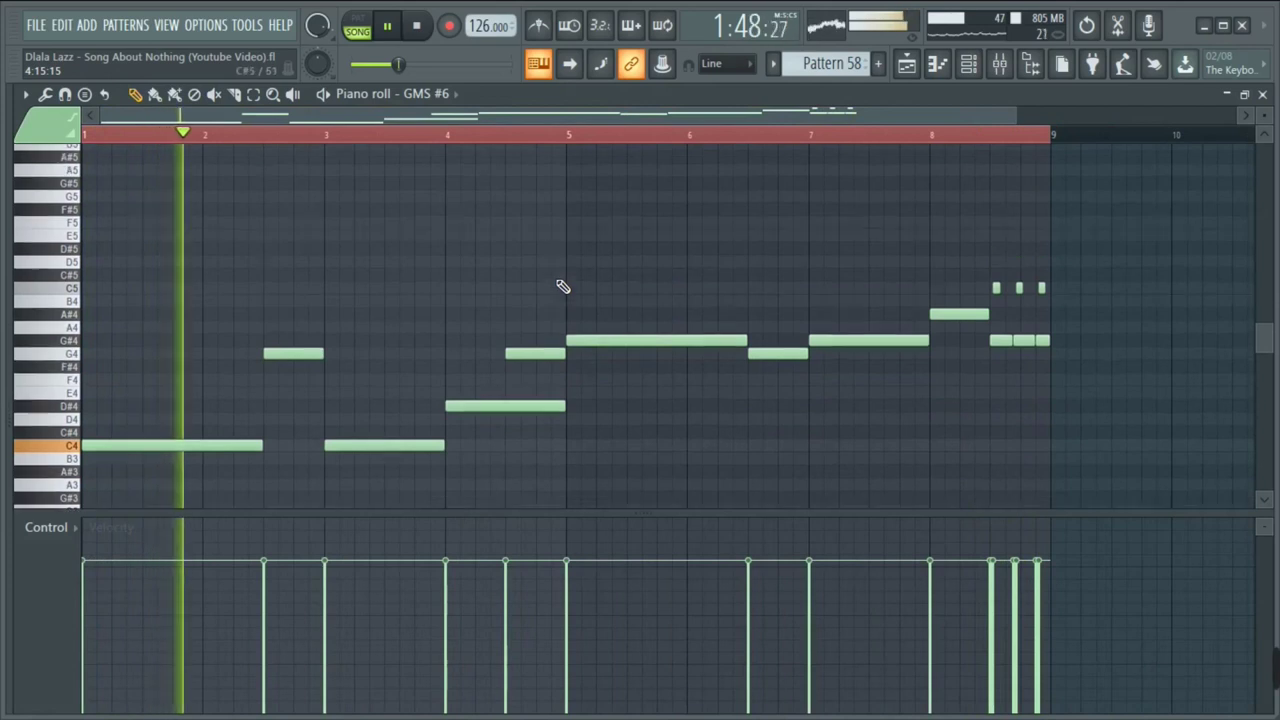
pyautogui.scroll(2, 561, 286)
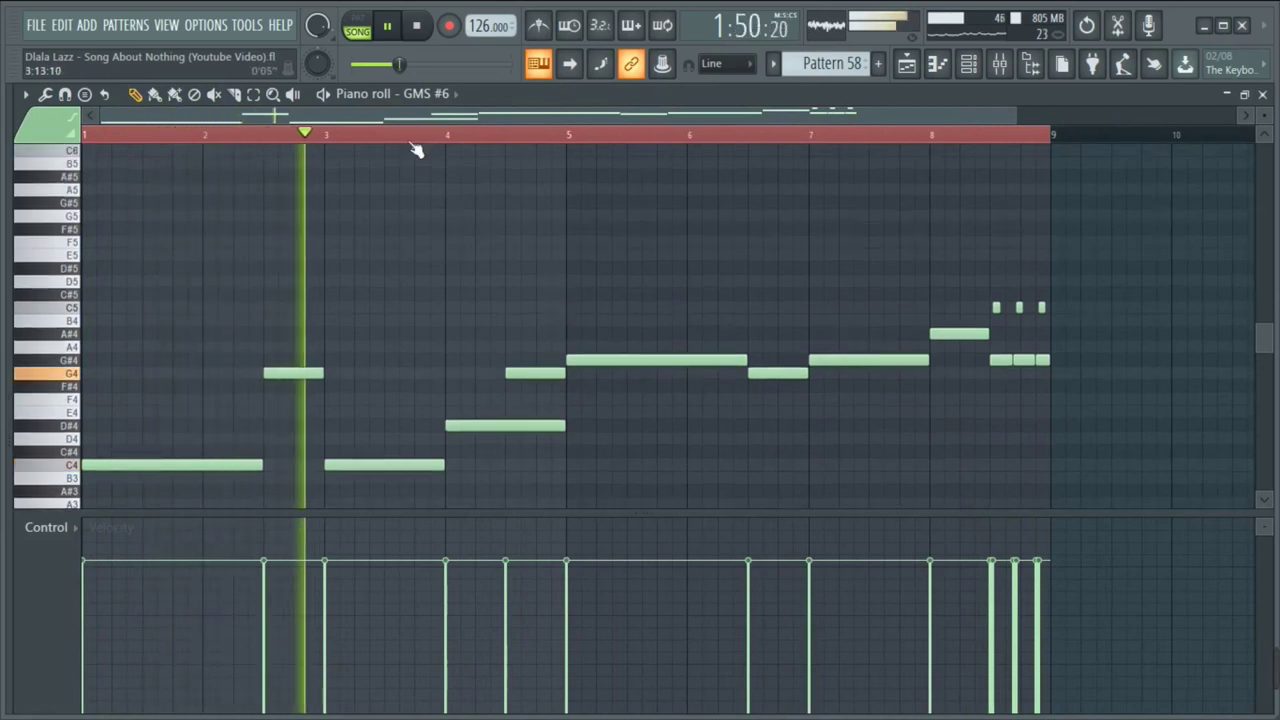
pyautogui.moveTo(102, 116); pyautogui.dragTo(610, 168)
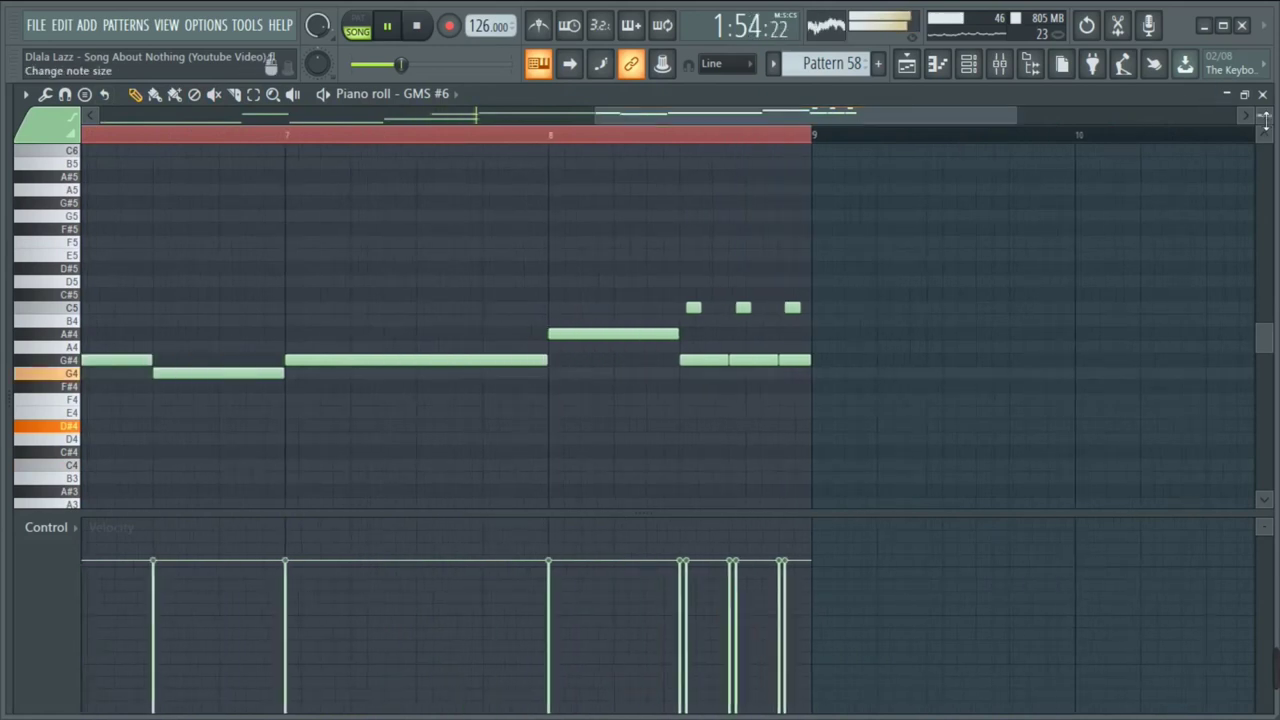
pyautogui.scroll(1, 1264, 118)
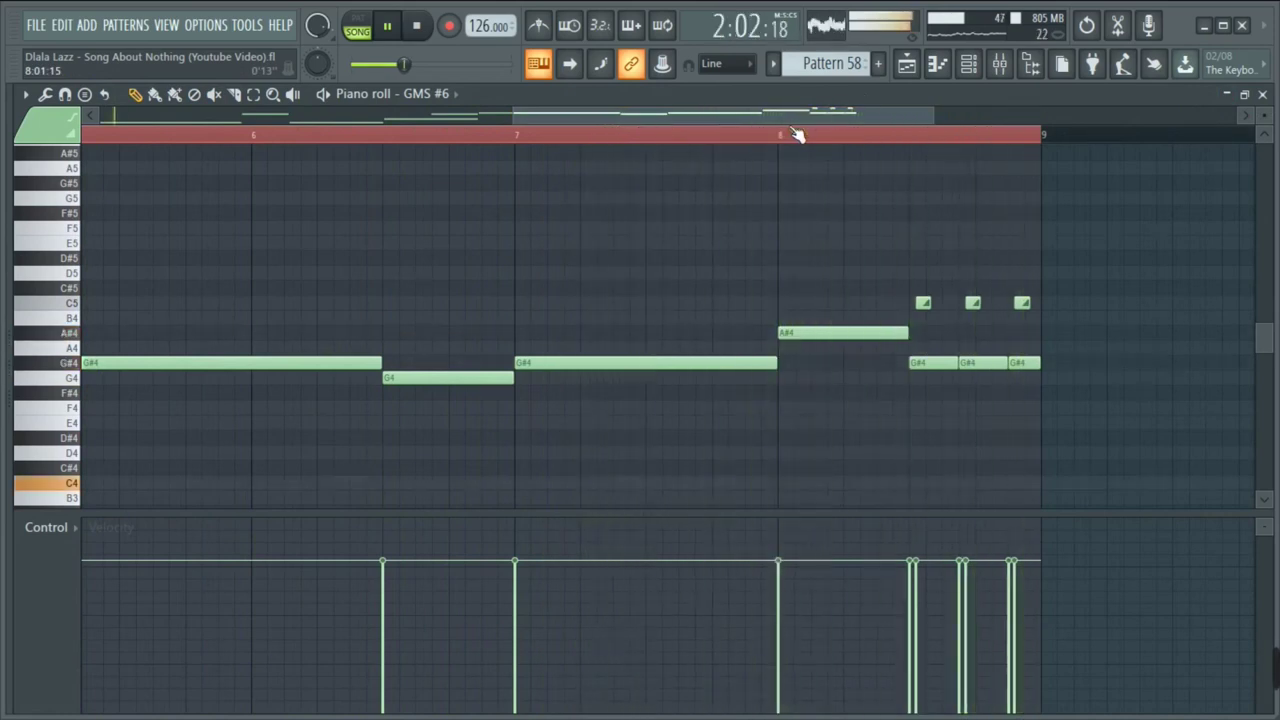
# Examine the GMS #7 notes of Track 19's Pattern 61 across bars 1 to 8 in the piano roll
pyautogui.click(907, 66)
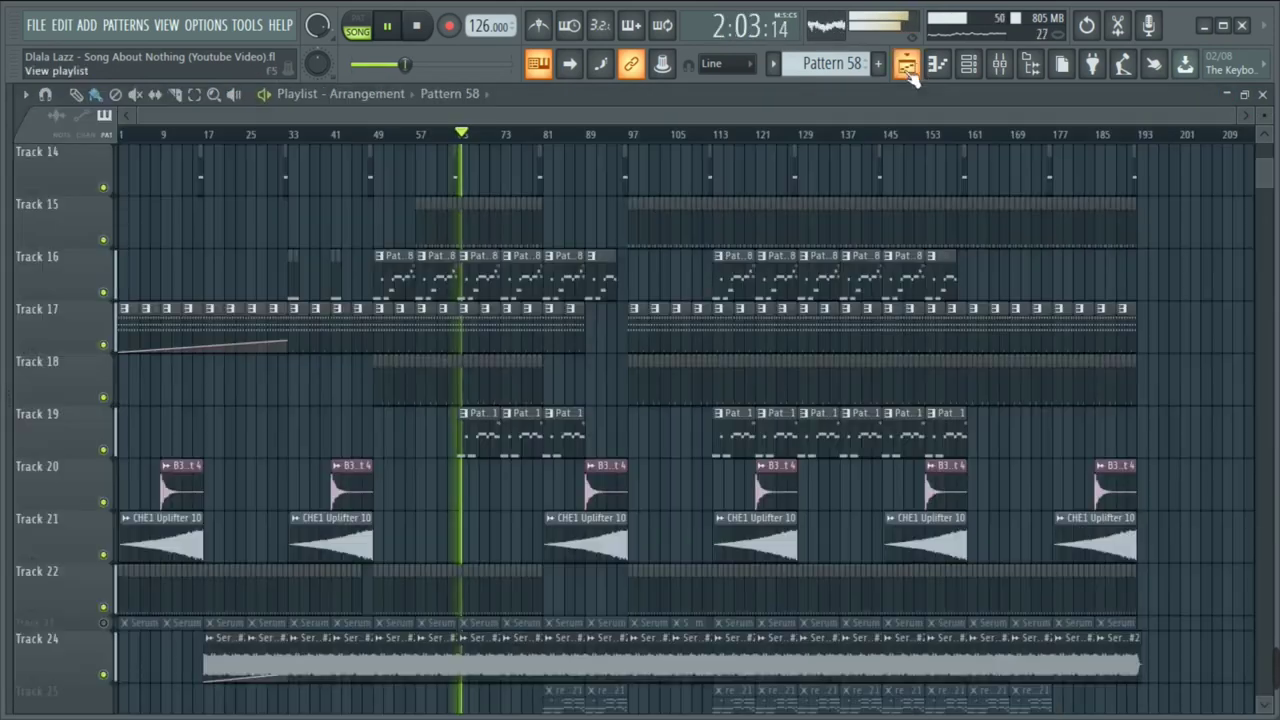
pyautogui.doubleClick(488, 452)
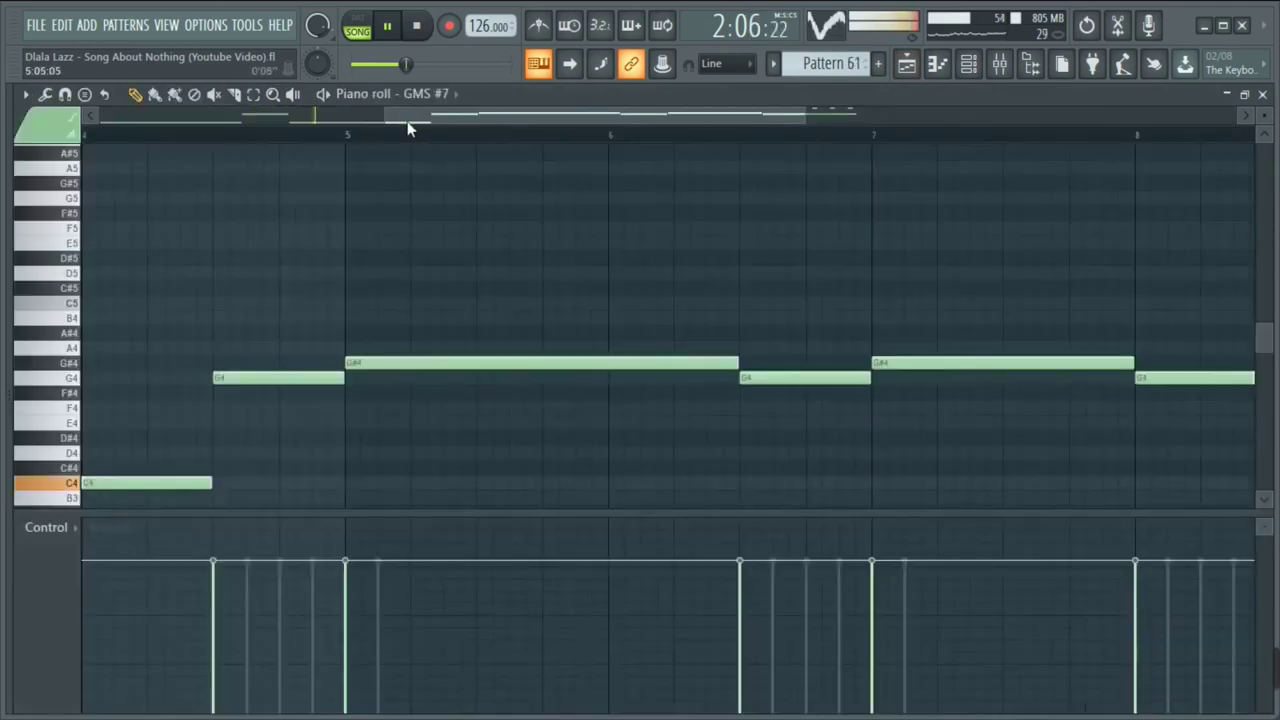
pyautogui.moveTo(408, 128); pyautogui.dragTo(143, 137)
pyautogui.moveTo(531, 121); pyautogui.dragTo(980, 194)
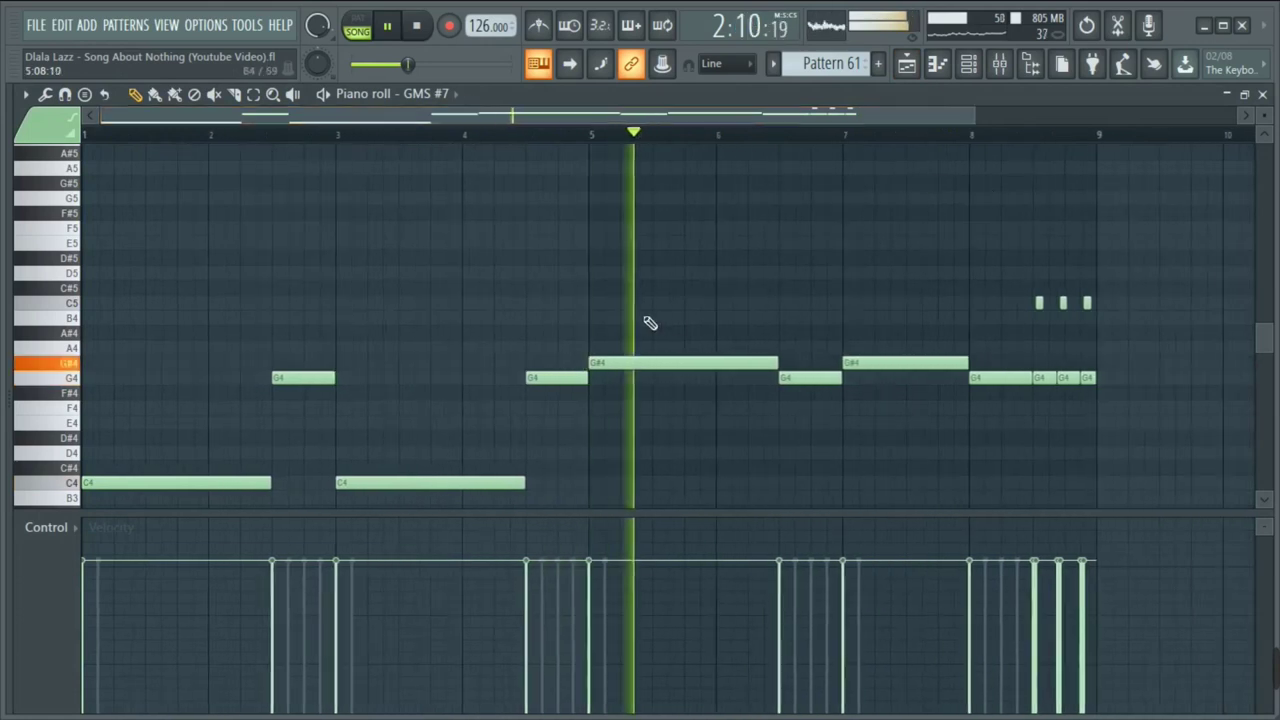
# Examine the short repeated GMS #8 notes of Pattern 61 in the piano roll
pyautogui.click(968, 63)
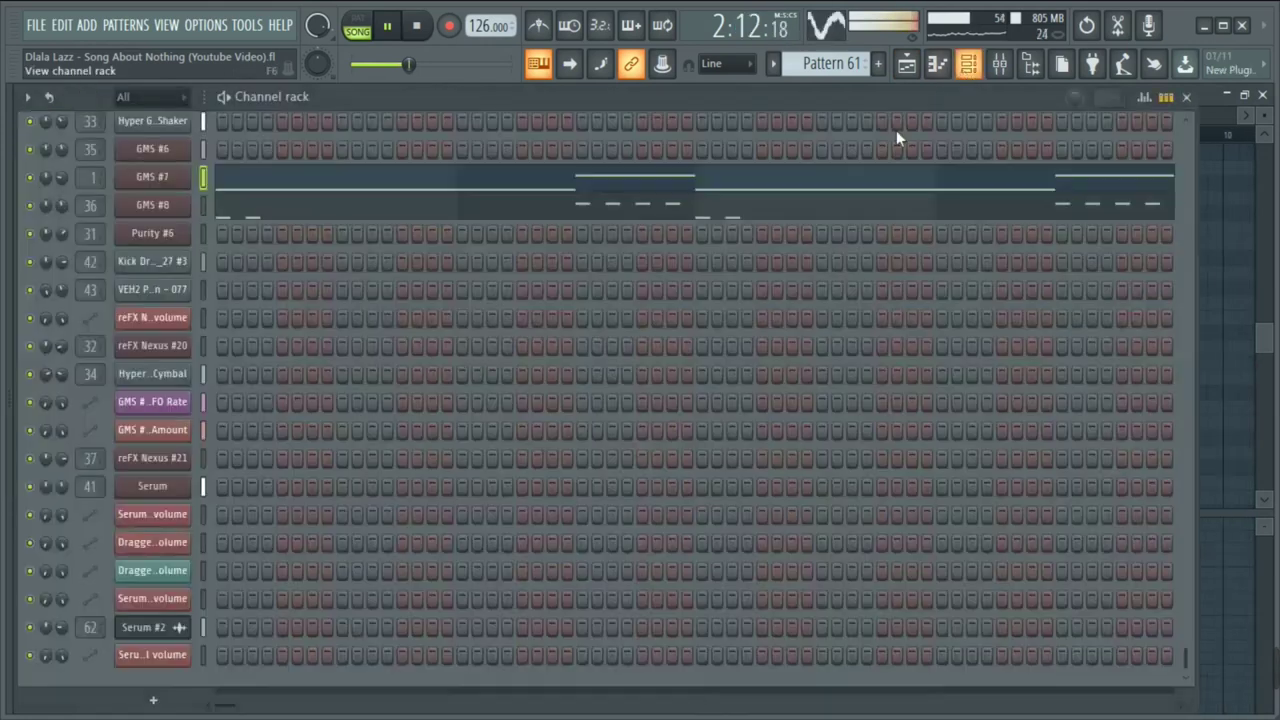
pyautogui.click(311, 218)
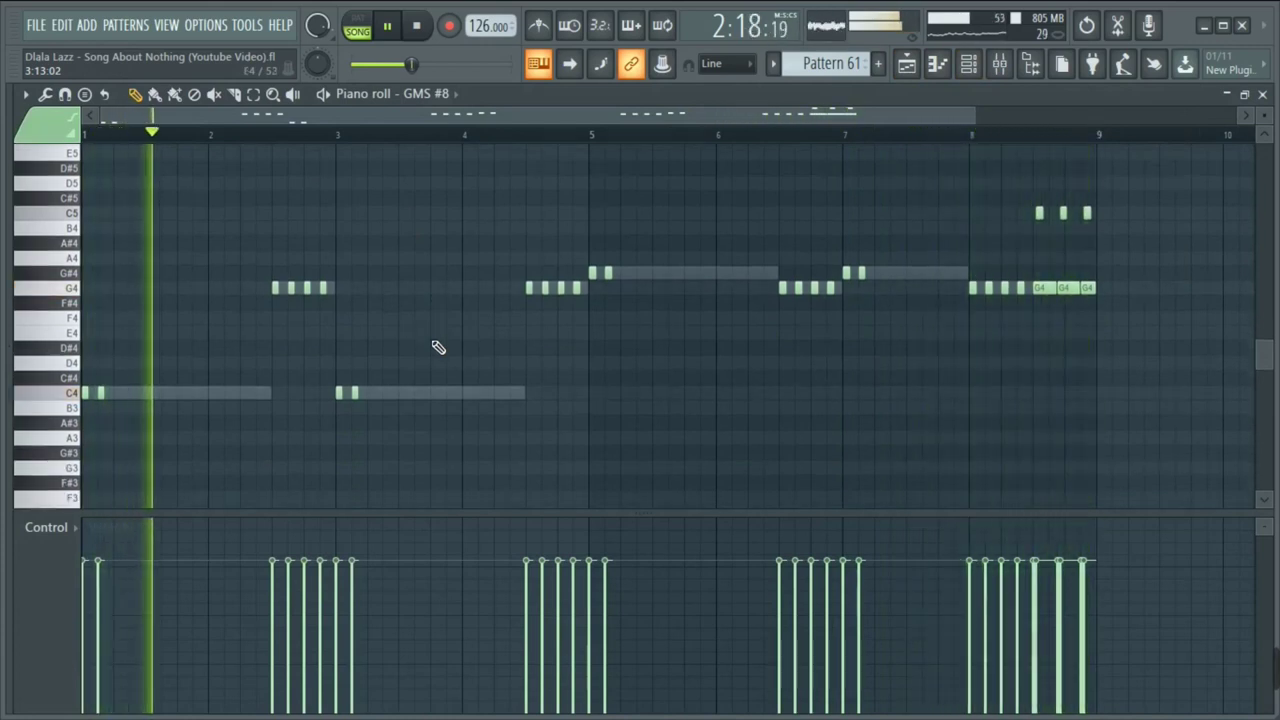
pyautogui.moveTo(1265, 116)
pyautogui.mouseDown()
pyautogui.moveTo(1267, 132)
pyautogui.moveTo(1266, 116)
pyautogui.mouseUp()
# Inspect the GMS #8 synth's oscillator settings, channel arpeggiator and echo options, and MIDI/EQ page
pyautogui.click(973, 68)
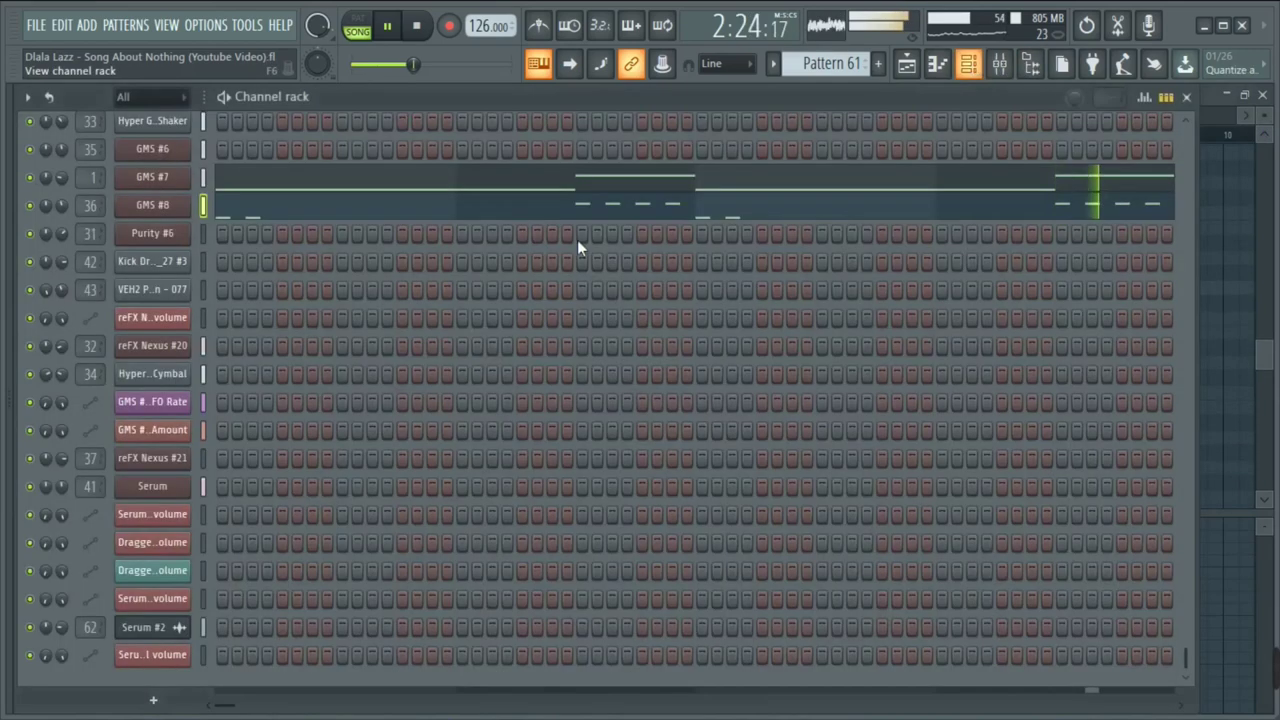
pyautogui.click(185, 205)
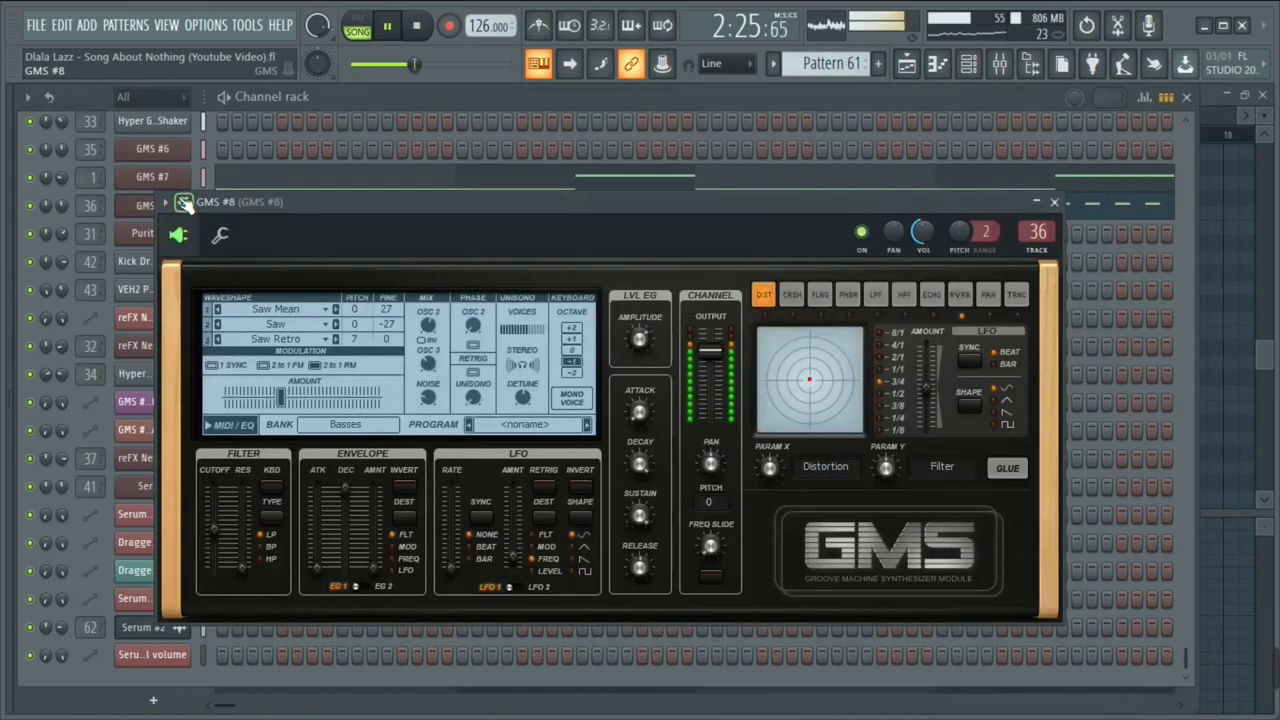
pyautogui.click(223, 238)
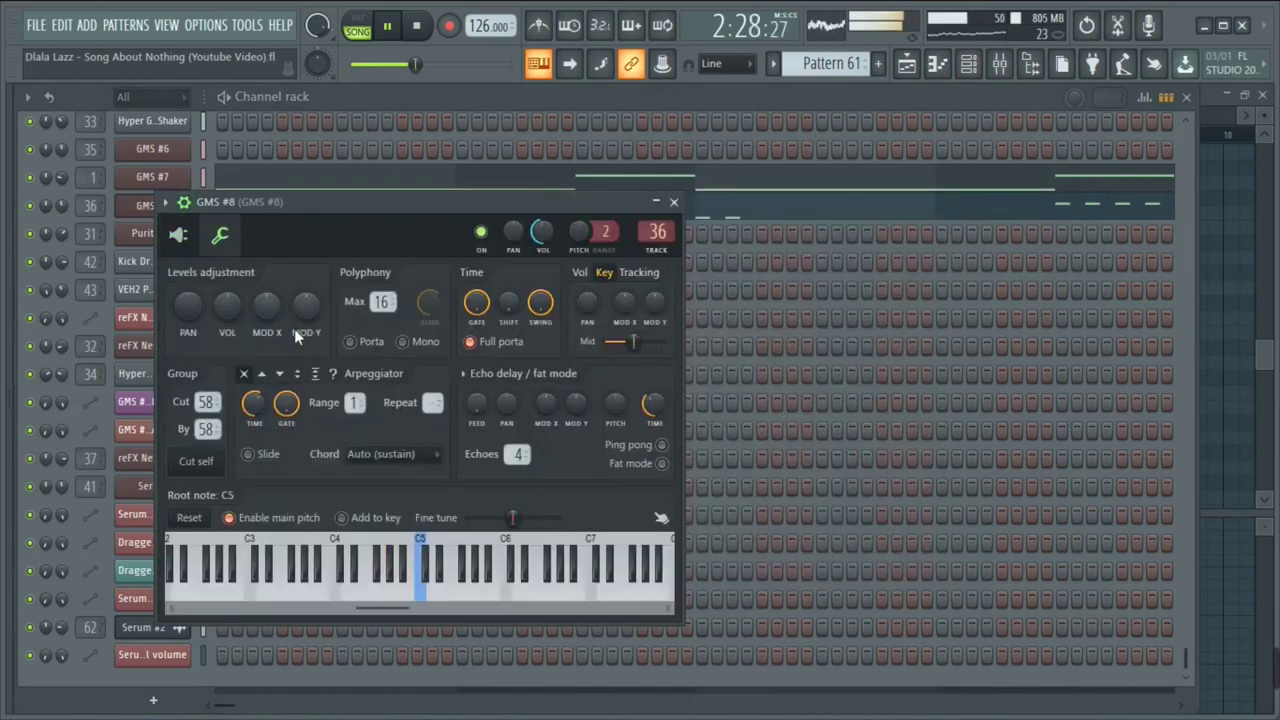
pyautogui.click(178, 236)
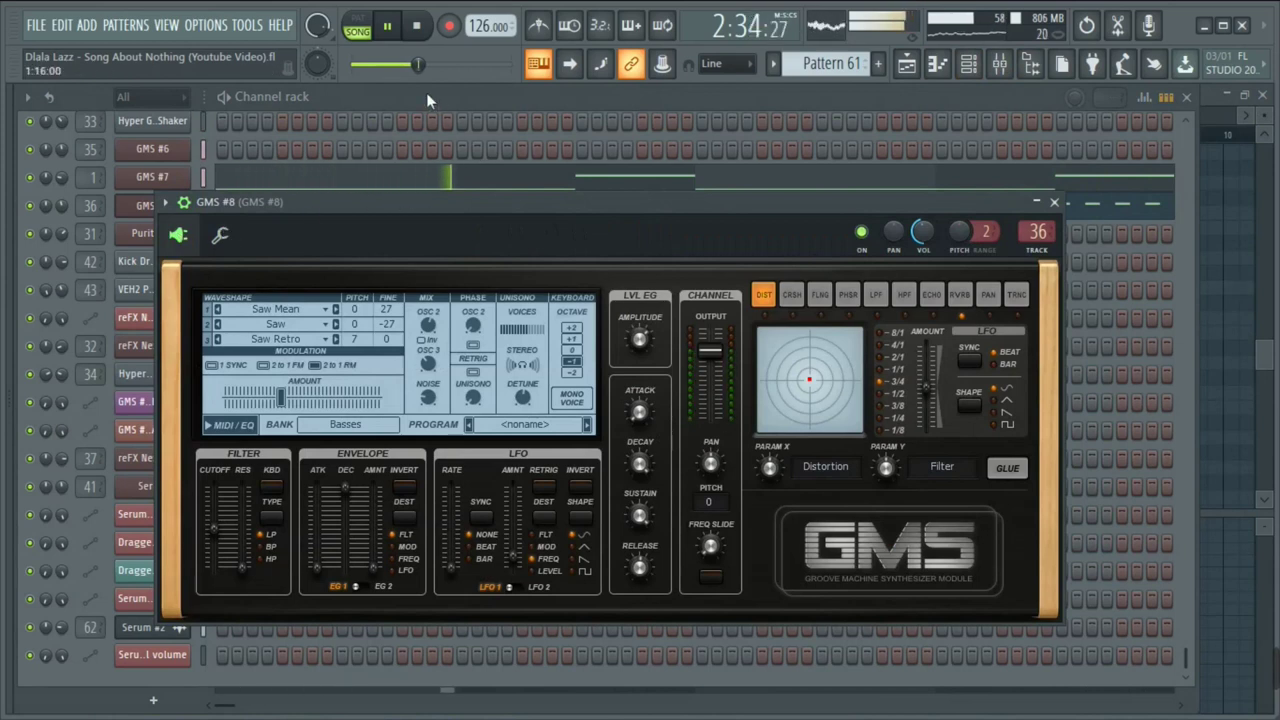
pyautogui.click(213, 424)
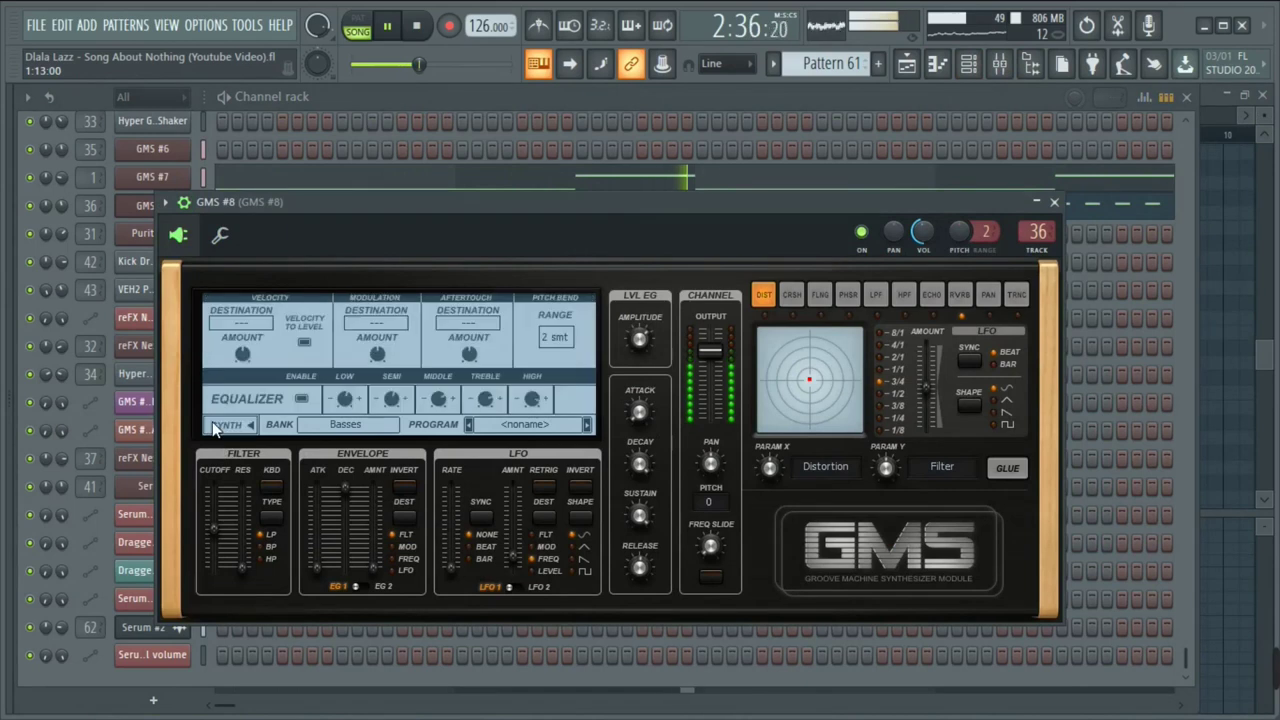
pyautogui.click(218, 426)
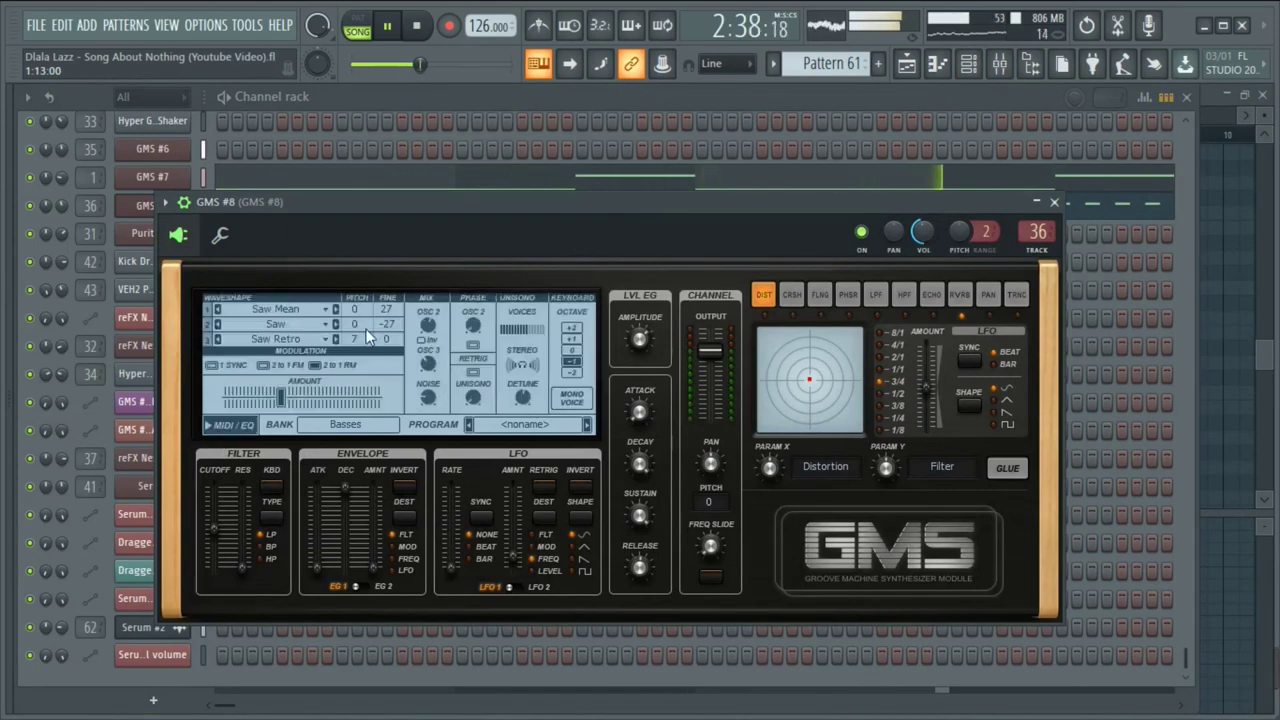
pyautogui.click(482, 103)
# Review the playlist arrangement between Tracks 12 and 32 while the song plays on
pyautogui.click(907, 65)
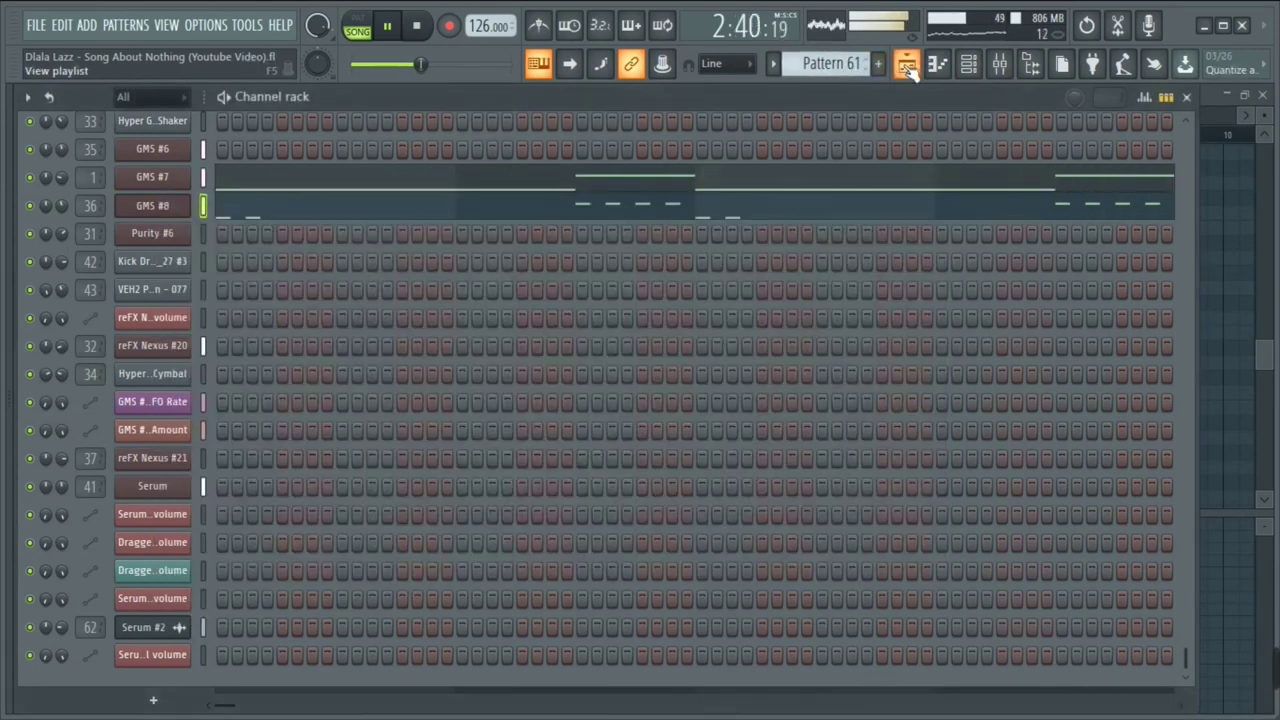
pyautogui.scroll(-4, 580, 368)
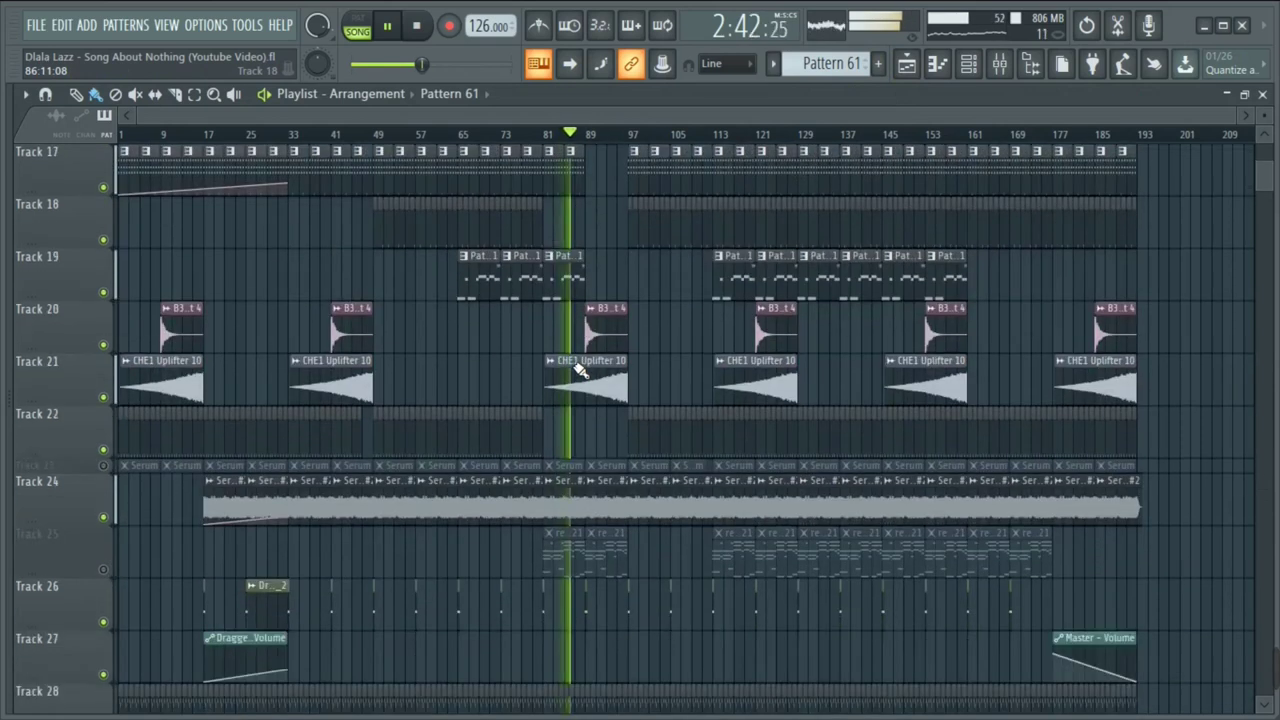
pyautogui.scroll(-1, 580, 370)
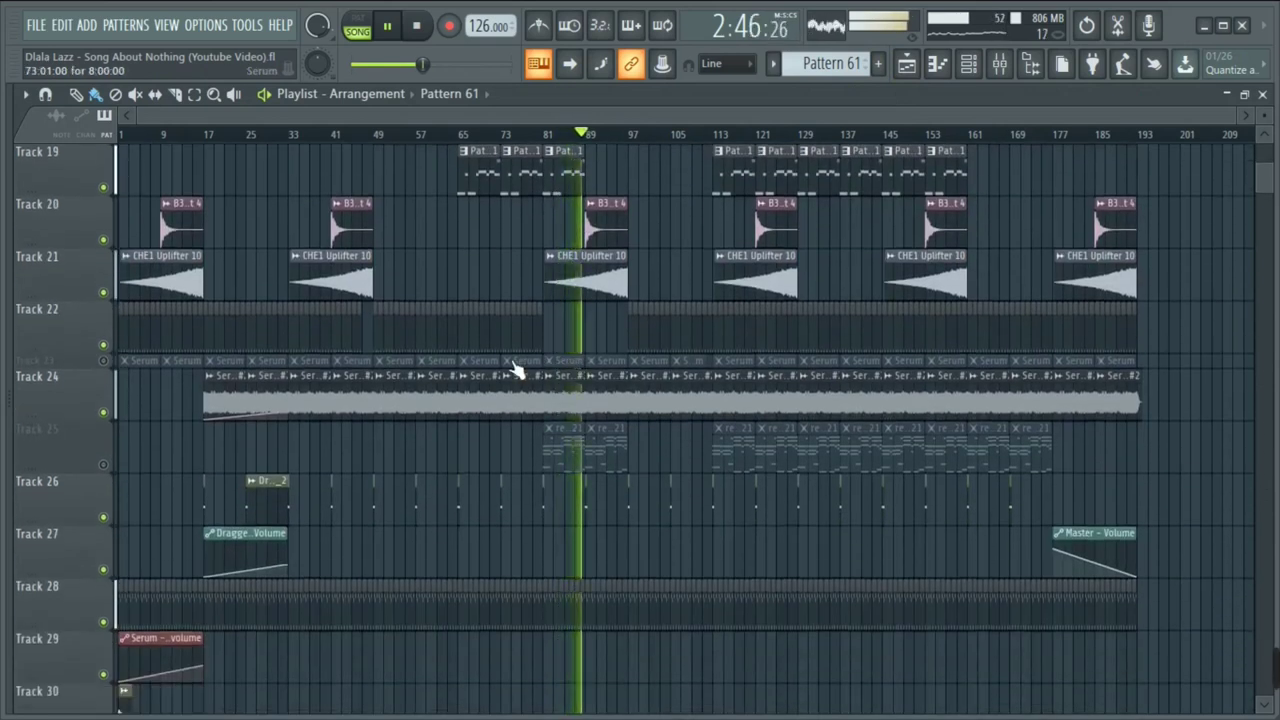
pyautogui.scroll(7, 515, 370)
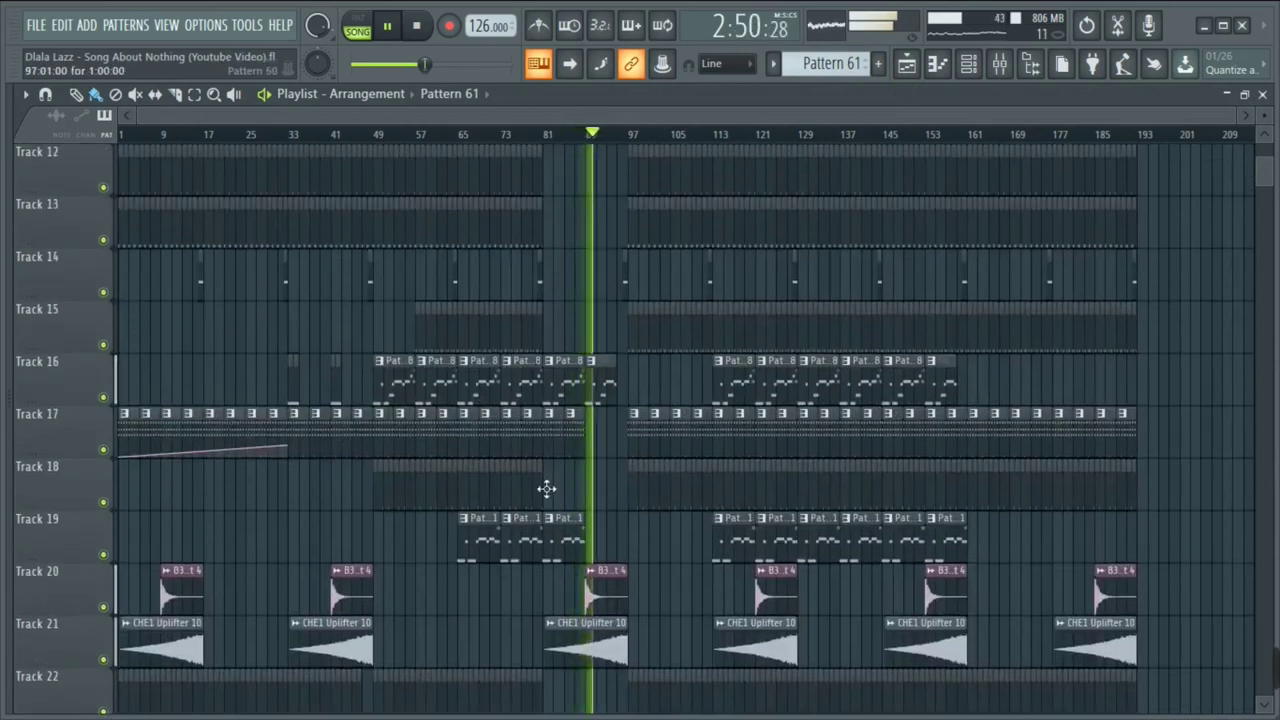
pyautogui.scroll(-4, 527, 487)
pyautogui.scroll(-8, 527, 487)
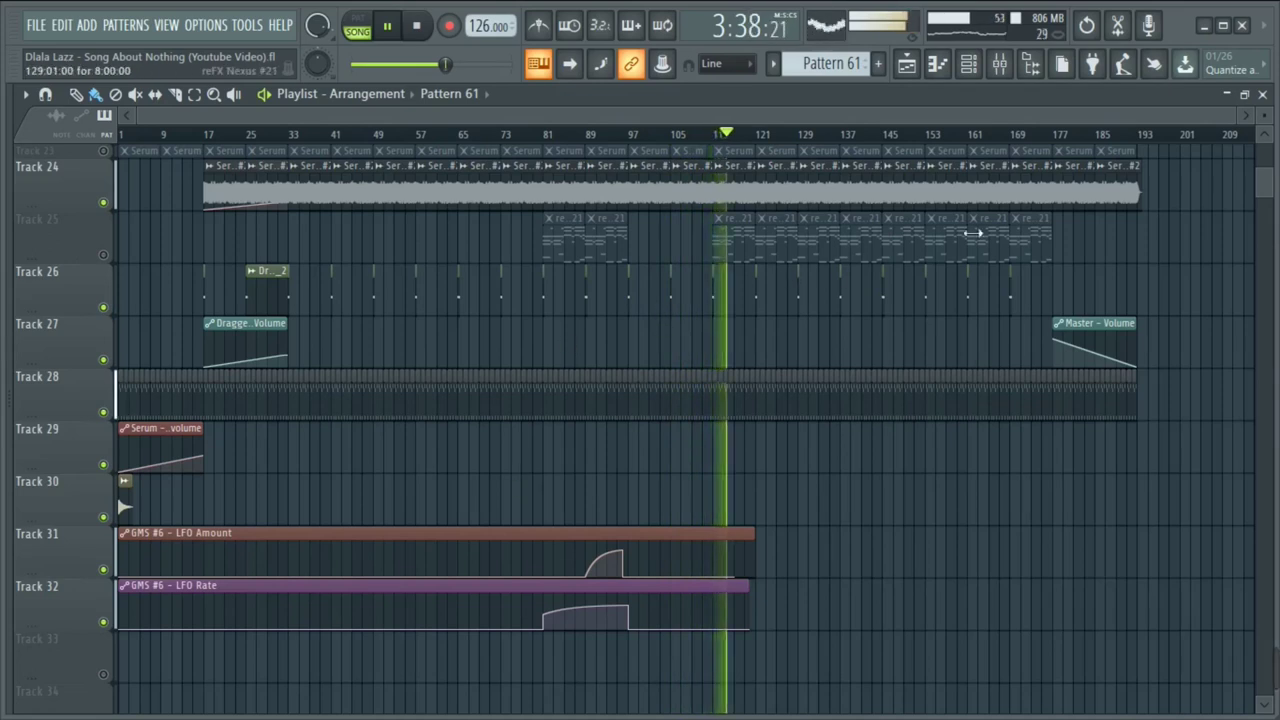
# Check the mixer's track levels and routing during song playback and return to the full playlist view
pyautogui.click(999, 63)
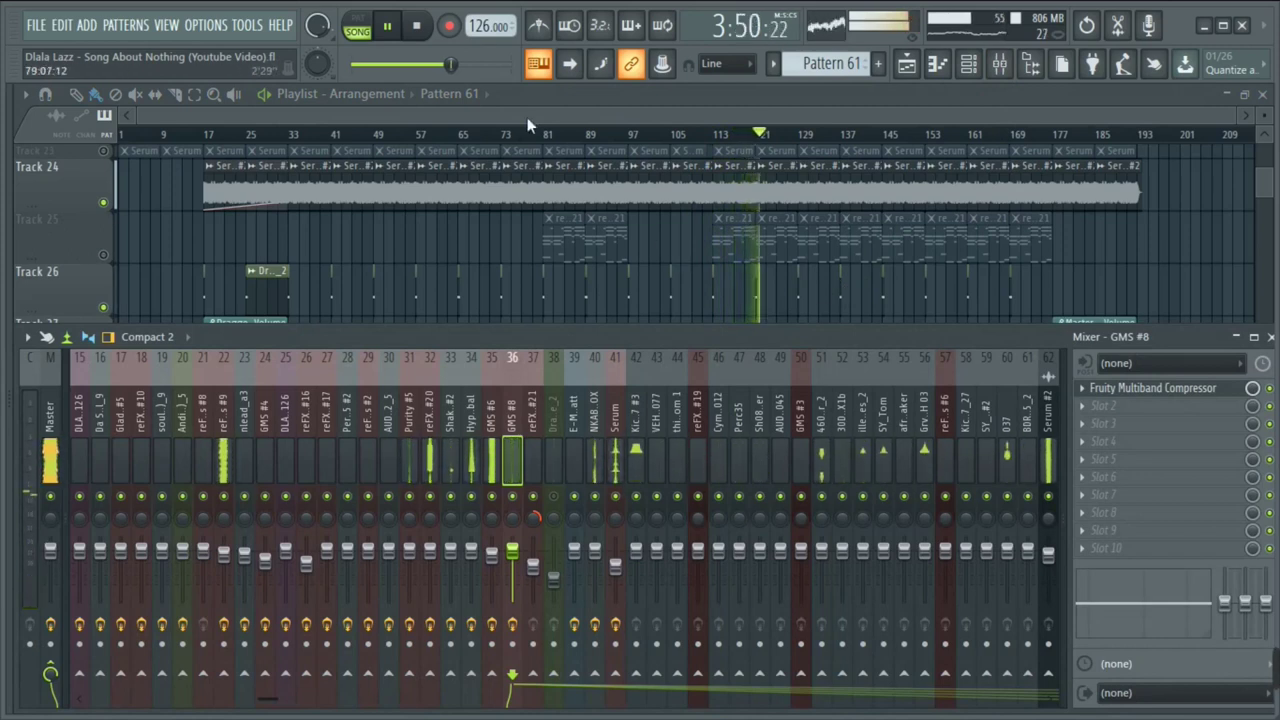
pyautogui.press('F9')
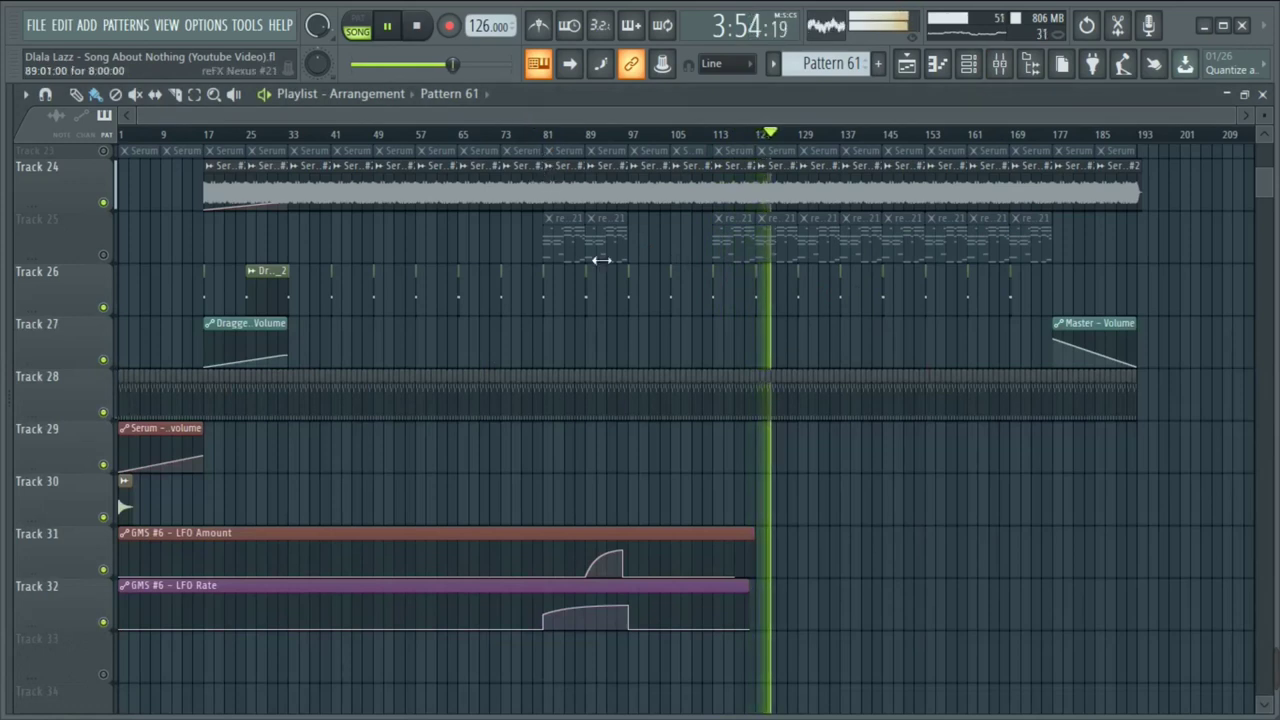
pyautogui.scroll(1, 943, 183)
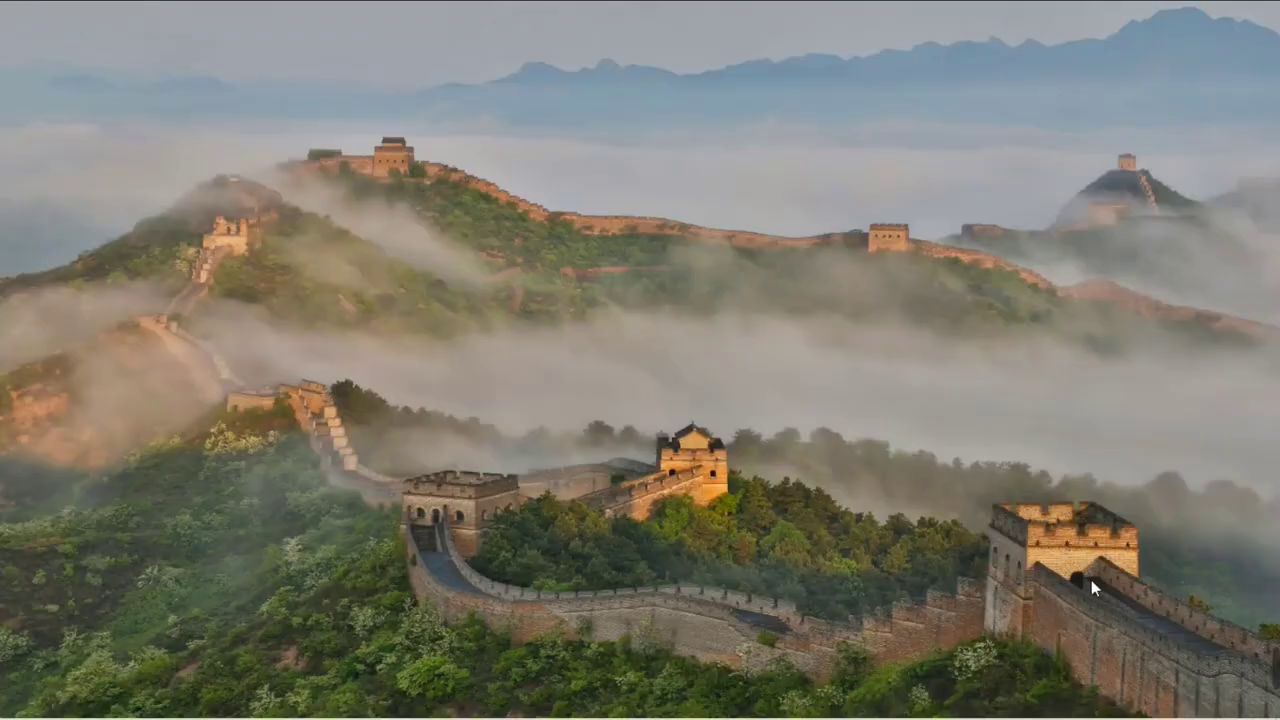
pyautogui.moveTo(1113, 705)
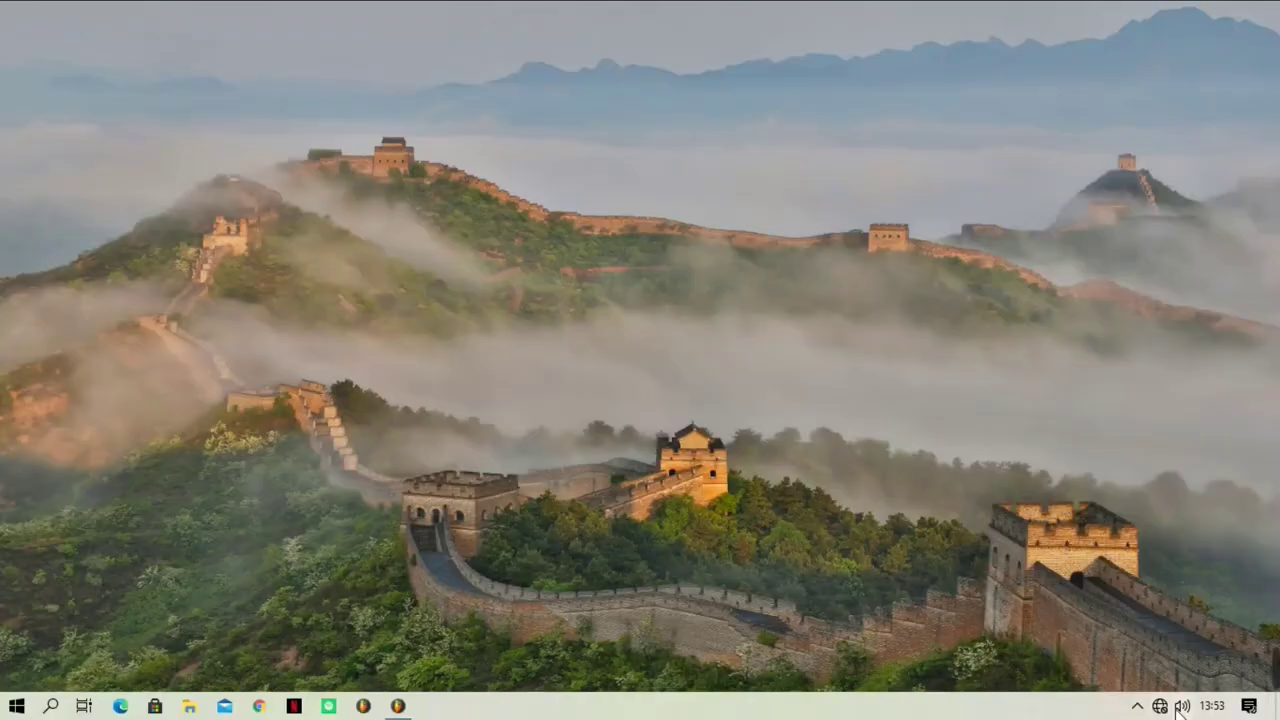
pyautogui.moveTo(1269, 677)
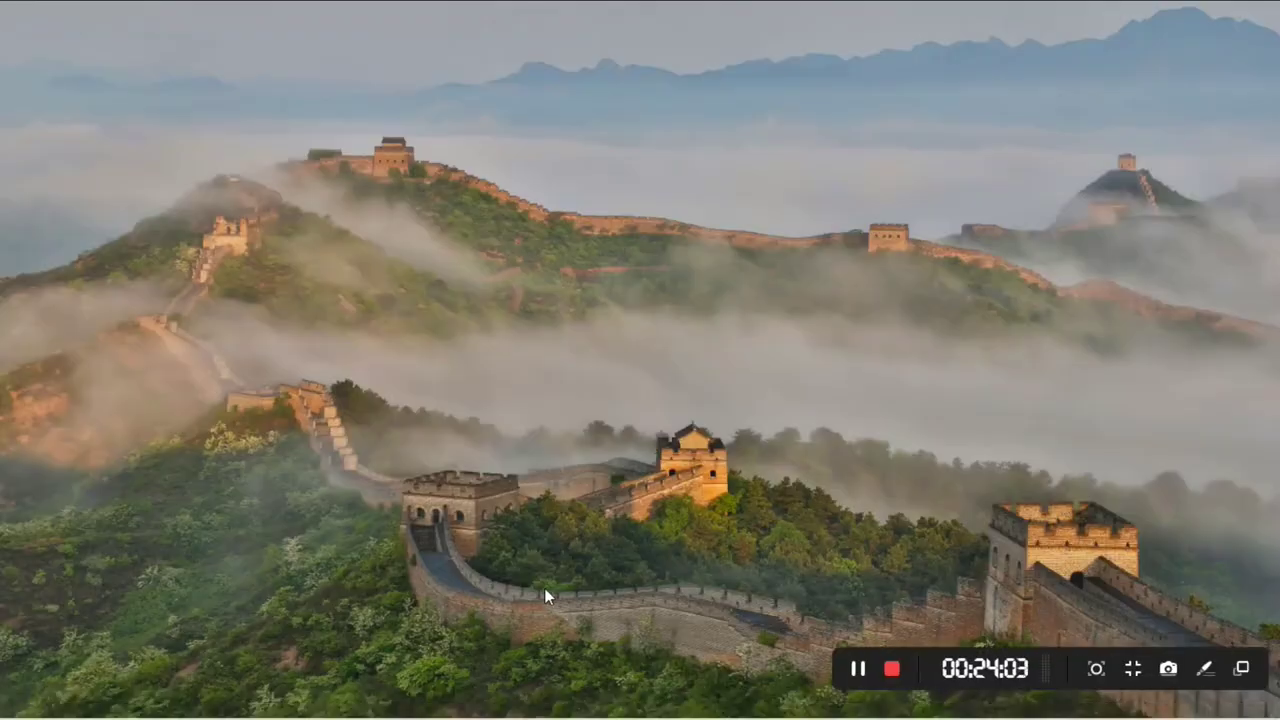
pyautogui.moveTo(416, 710)
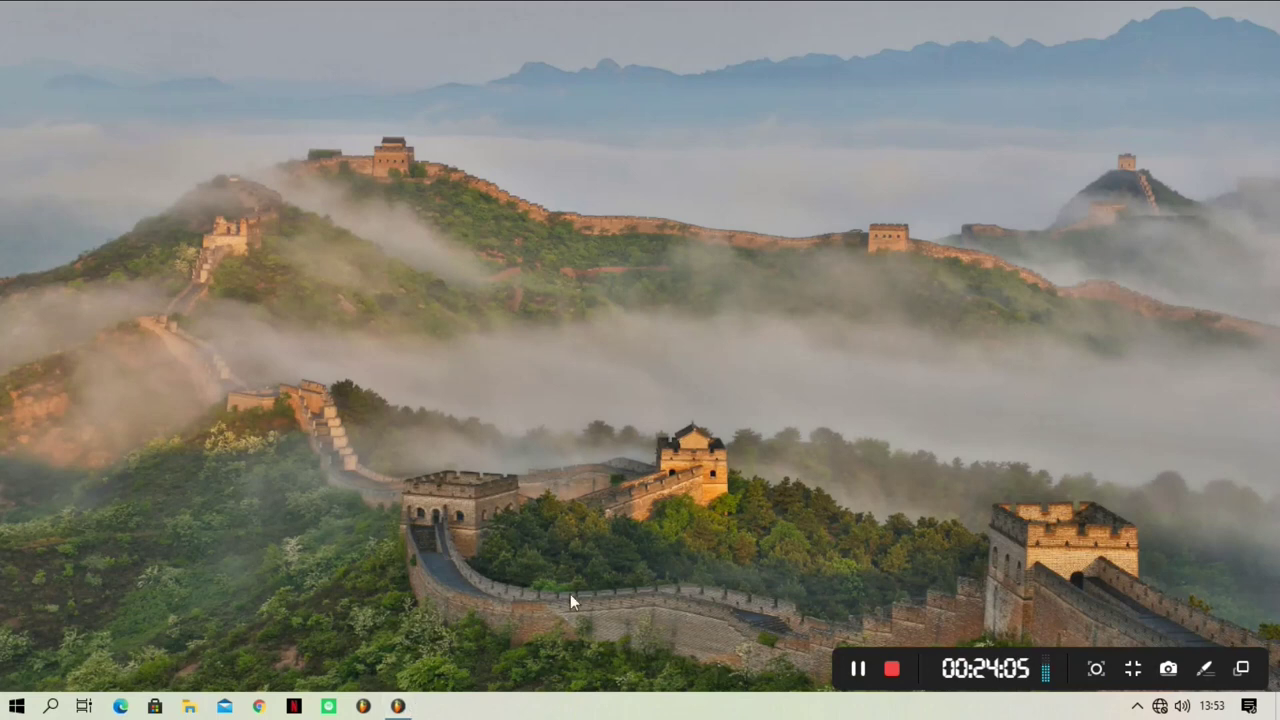